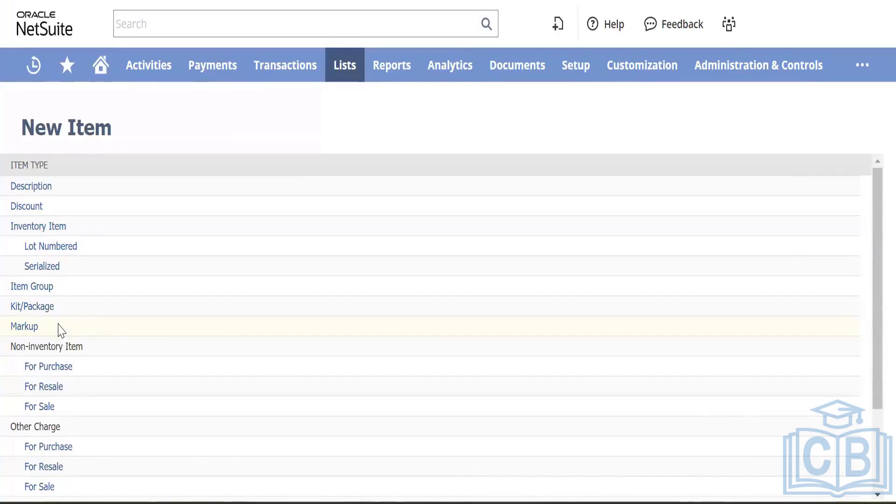
Step: Open the Service For Purchase item form in a new tab from the New Item list
scroll(58, 326, "down", 3)
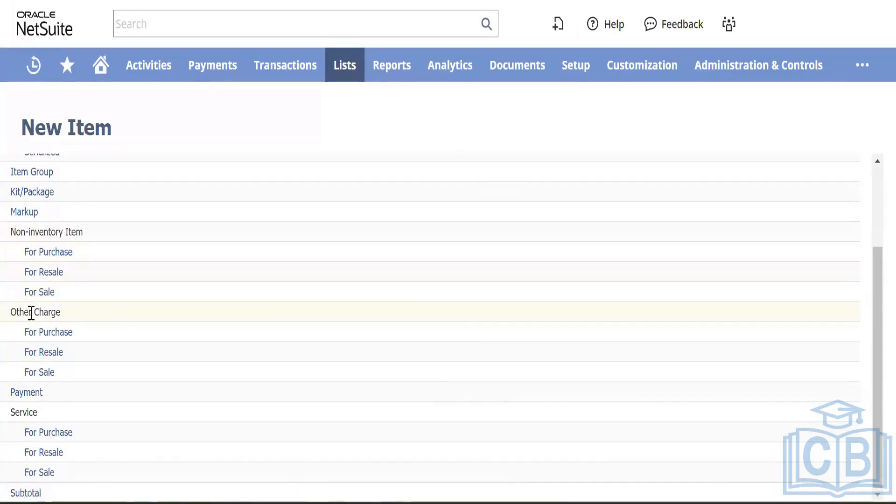
right_click(44, 437)
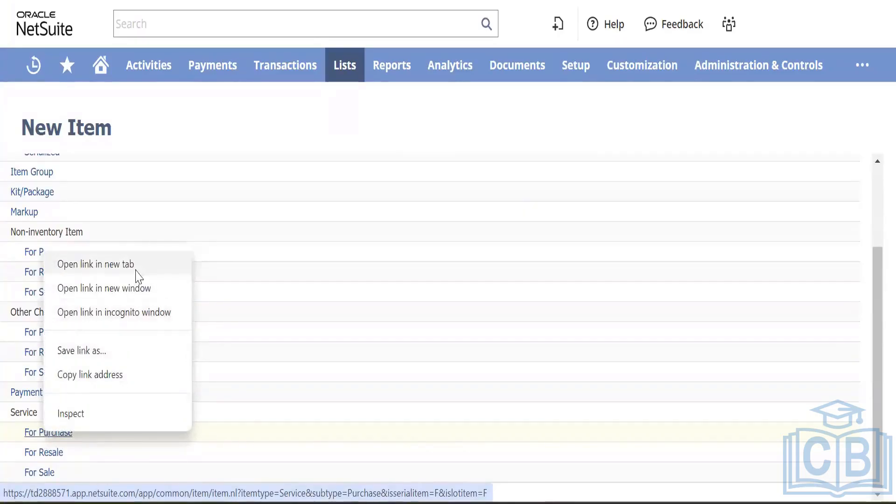
left_click(96, 264)
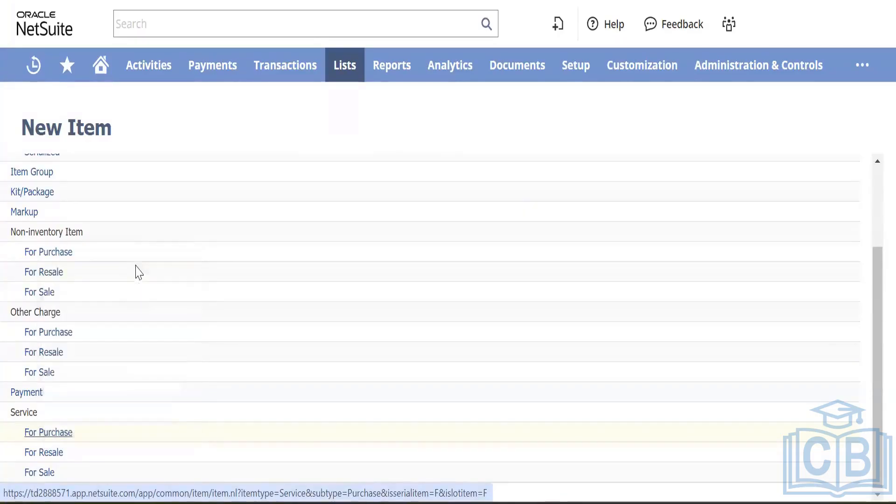
left_click(400, 60)
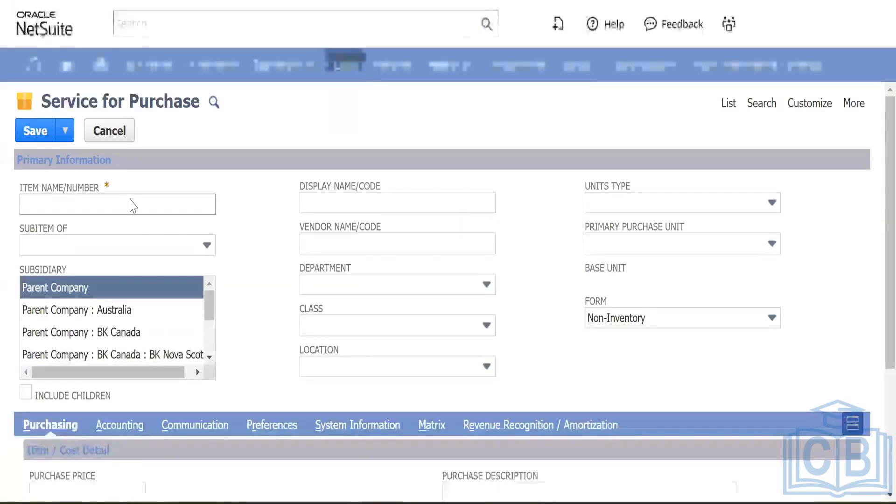
Step: Name the item Test Item 001 and assign subsidiary BK Canada including children
left_click(131, 199)
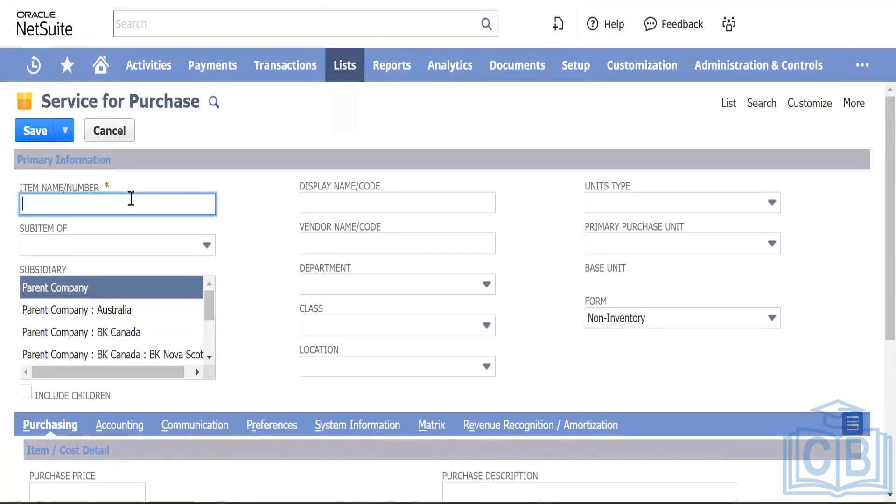
type("Test")
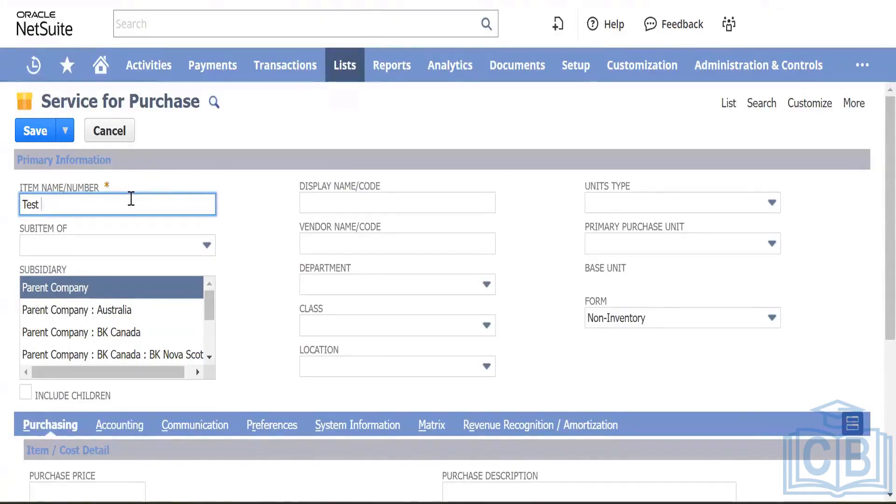
type(" Item 0")
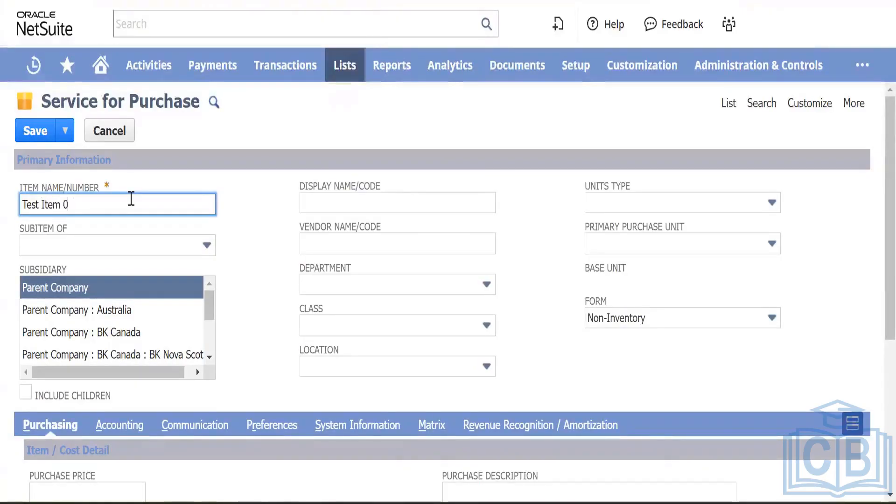
type("01")
key("Tab")
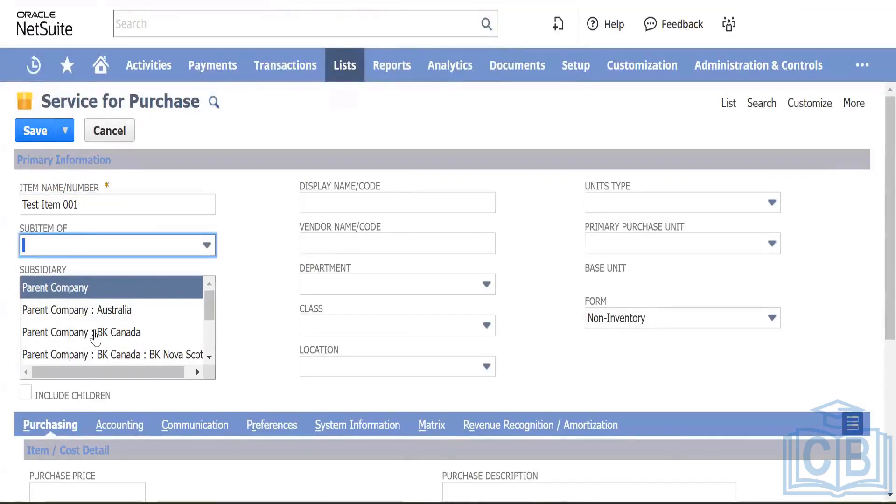
scroll(116, 334, "down", 2)
scroll(122, 334, "up", 1)
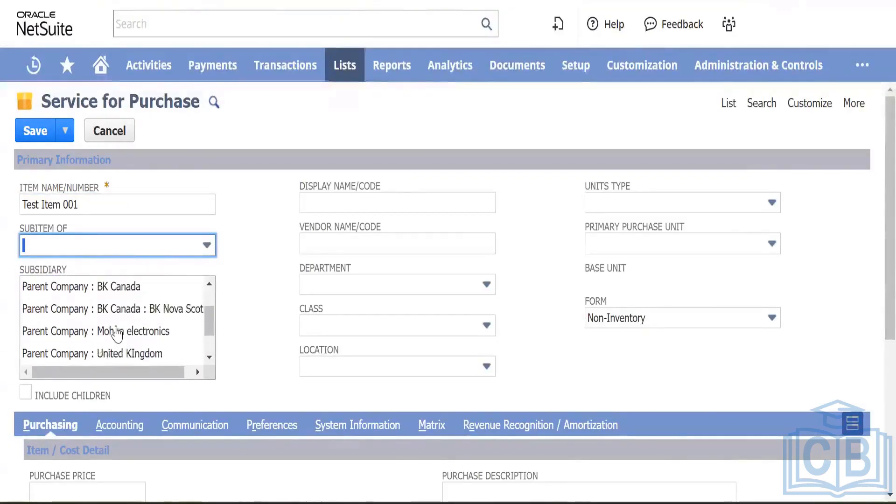
left_click(134, 292)
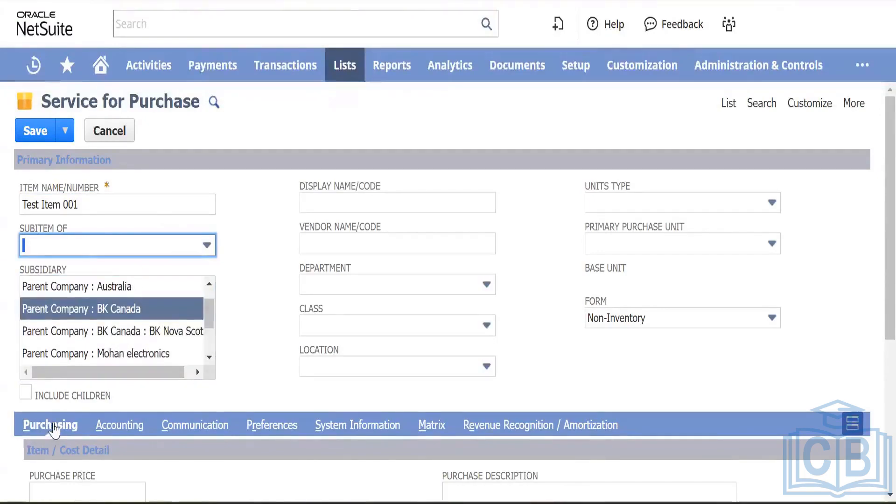
left_click(24, 396)
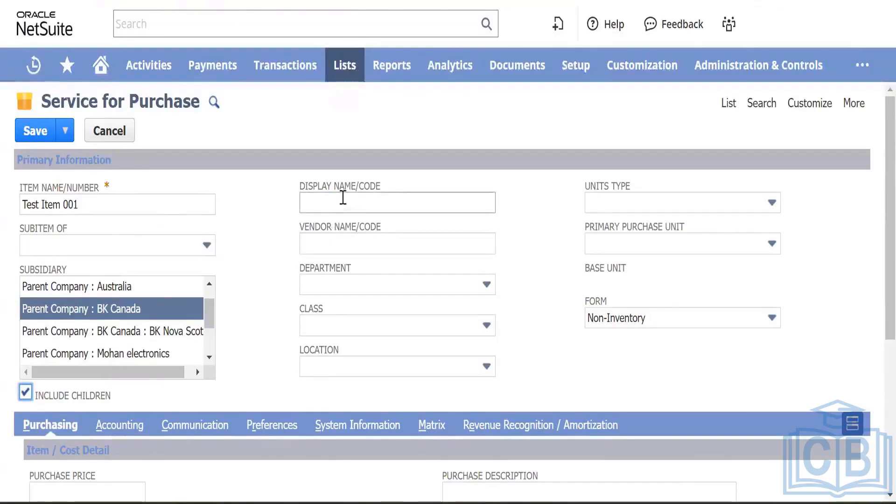
Step: Set the item's display name to Training Session
left_click(342, 198)
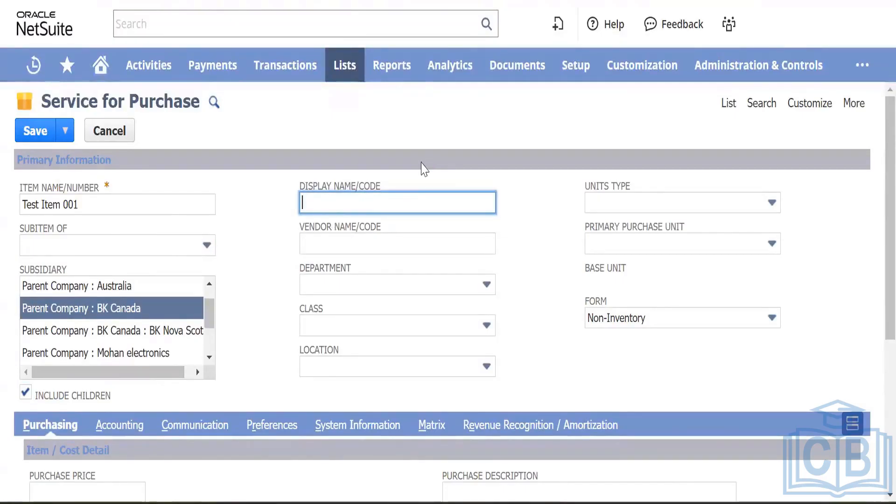
type("Training Session")
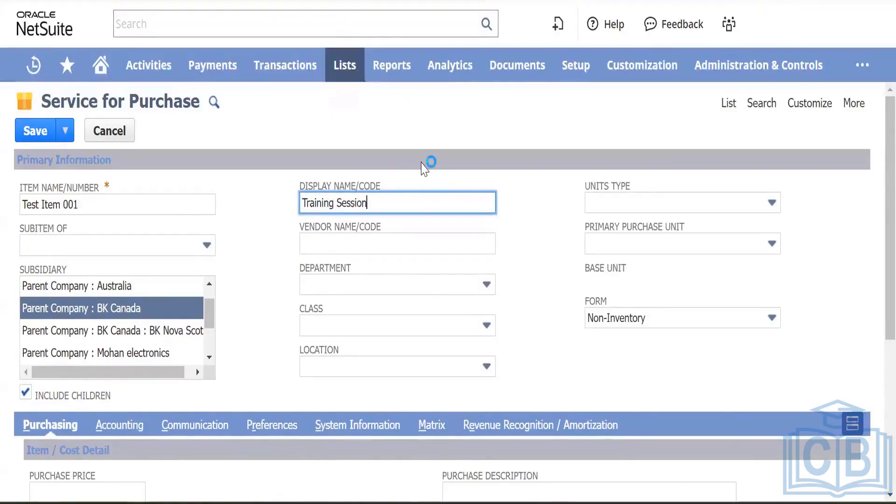
key("Tab")
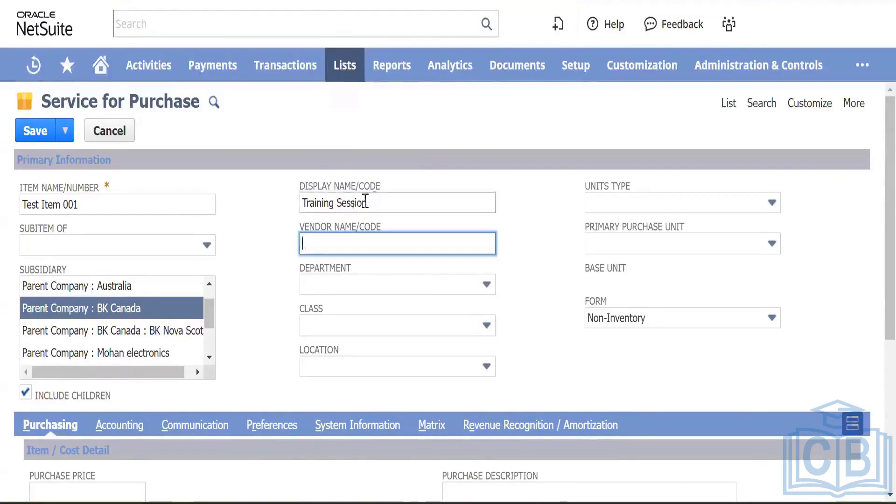
left_click(389, 285)
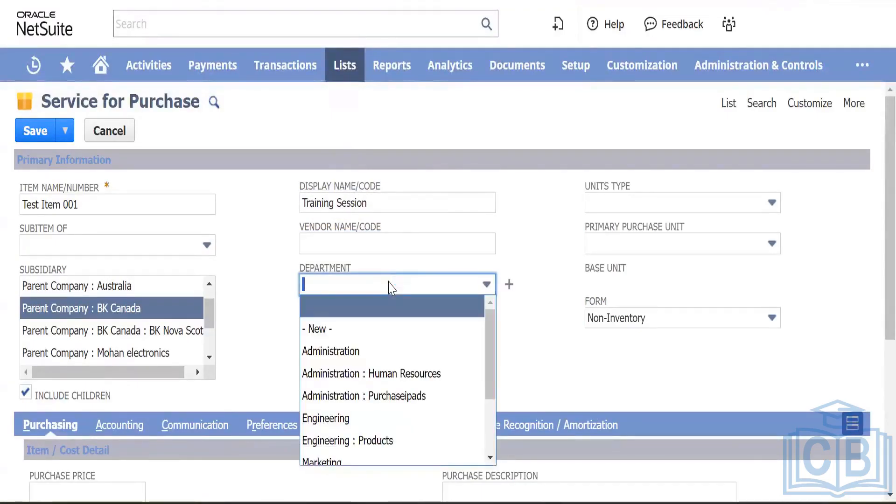
Step: Set the department to Administration : Purchaseipads
left_click(262, 302)
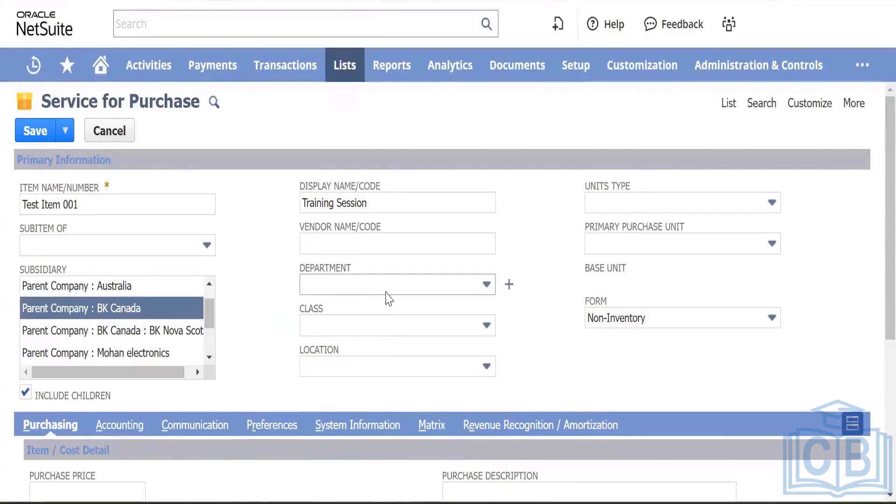
left_click(393, 287)
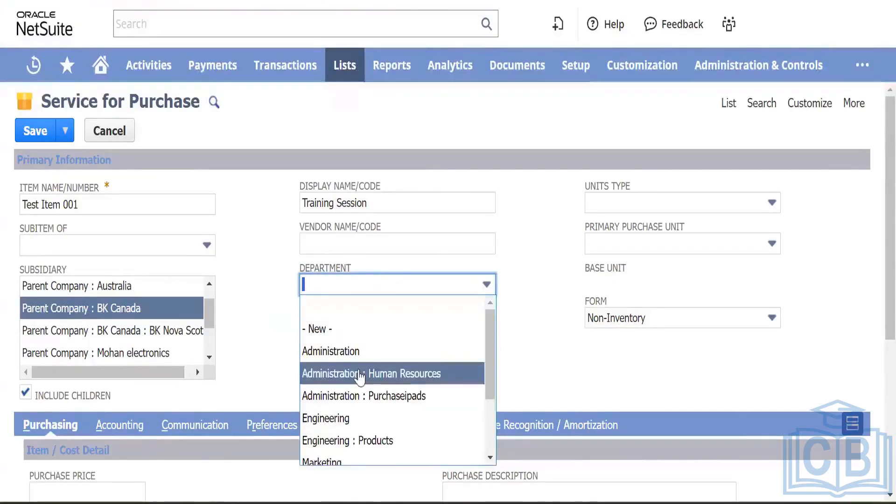
scroll(360, 375, "down", 1)
scroll(359, 376, "up", 1)
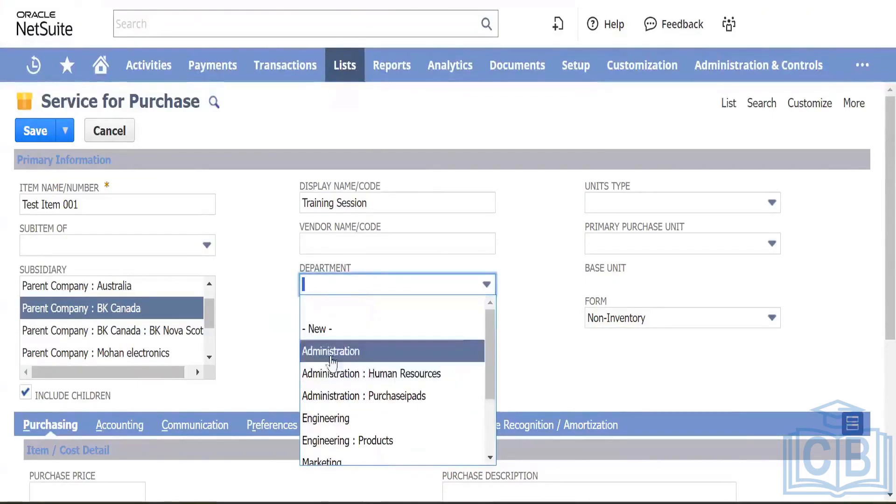
scroll(348, 376, "down", 1)
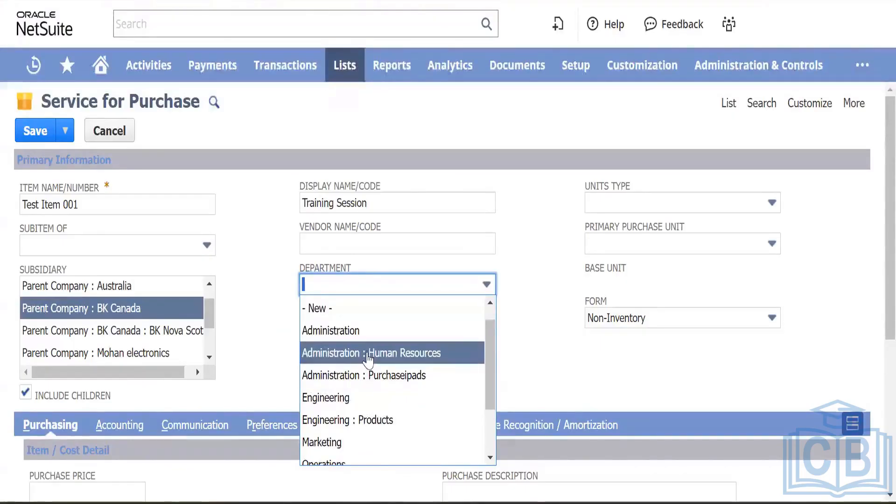
left_click(365, 374)
Step: Set the class to Class-A, leaving Location empty
left_click(368, 328)
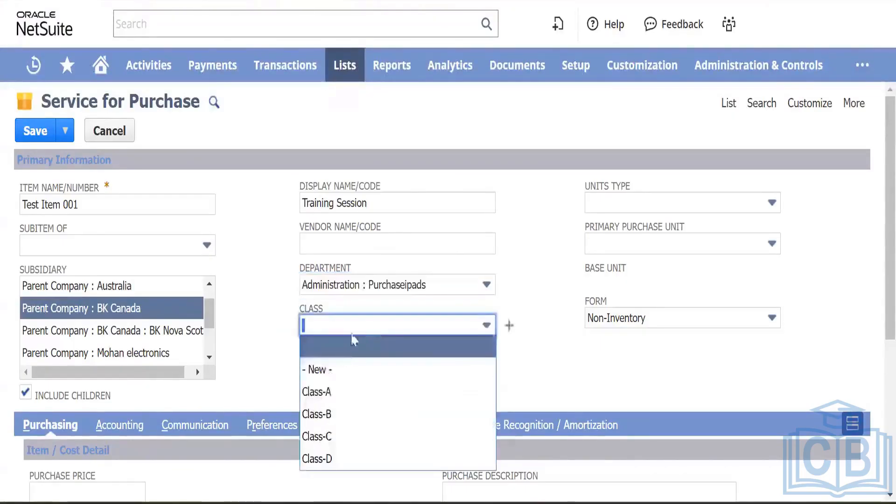
left_click(336, 394)
left_click(372, 365)
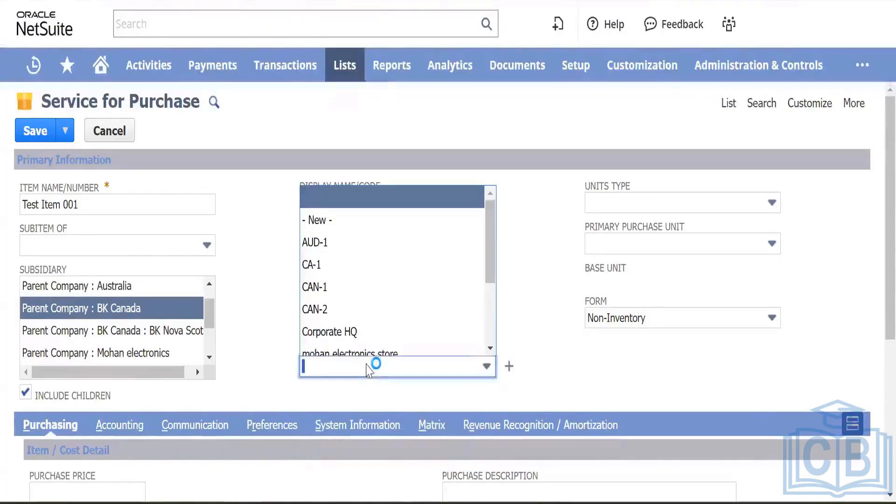
scroll(346, 278, "down", 1)
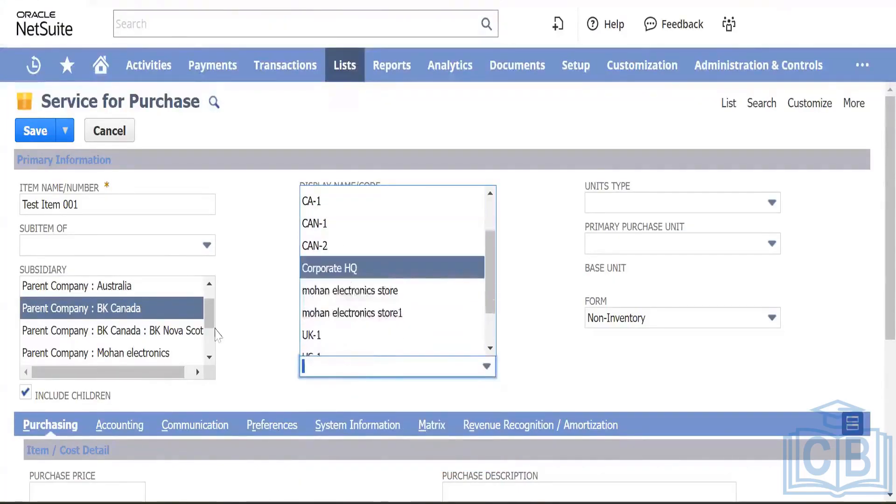
left_click(252, 324)
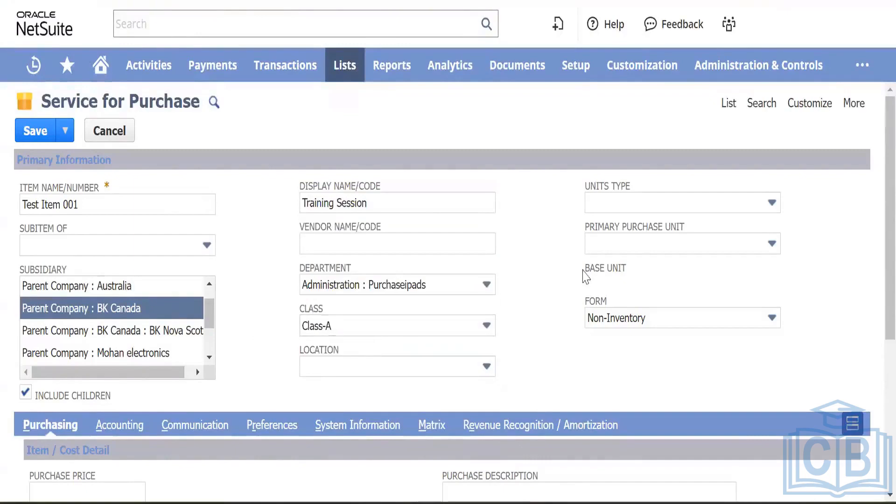
left_click(686, 206)
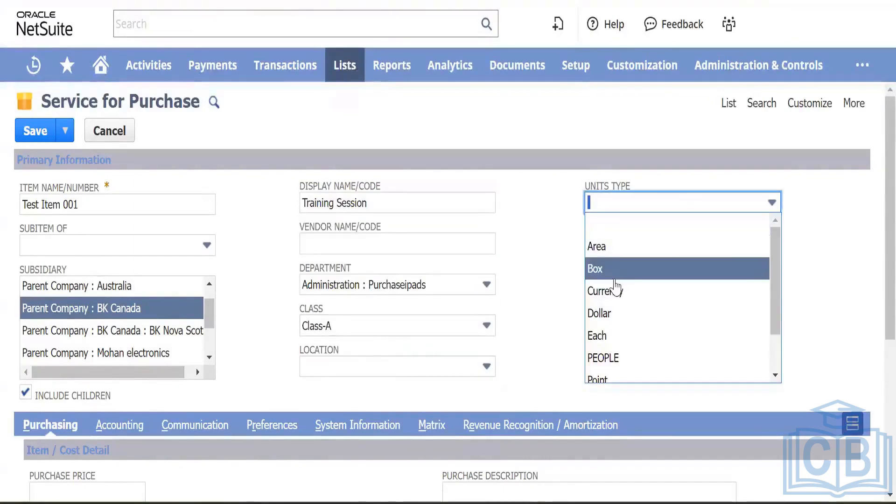
Step: Change the Units Type from Box back to the blank entry
scroll(615, 306, "down", 1)
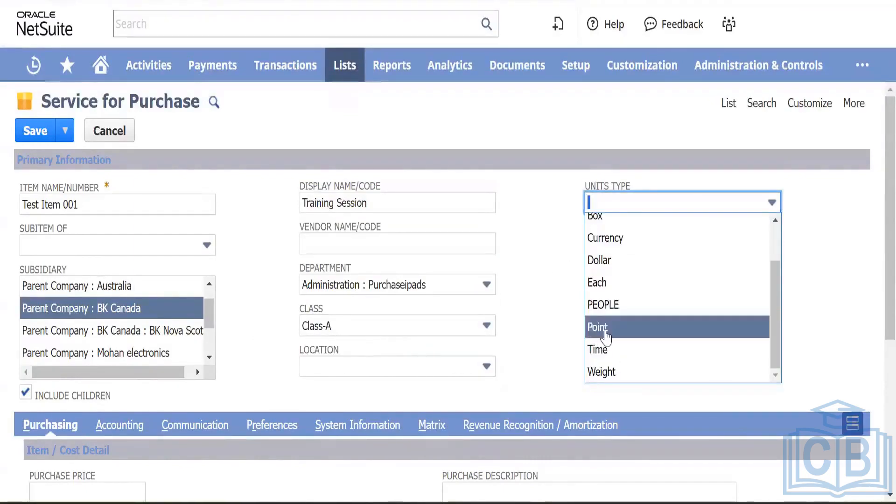
scroll(606, 335, "up", 2)
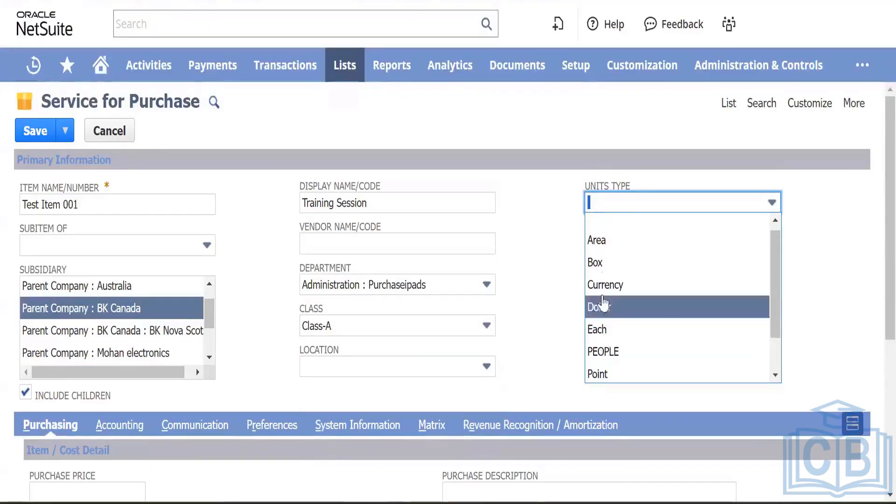
left_click(600, 266)
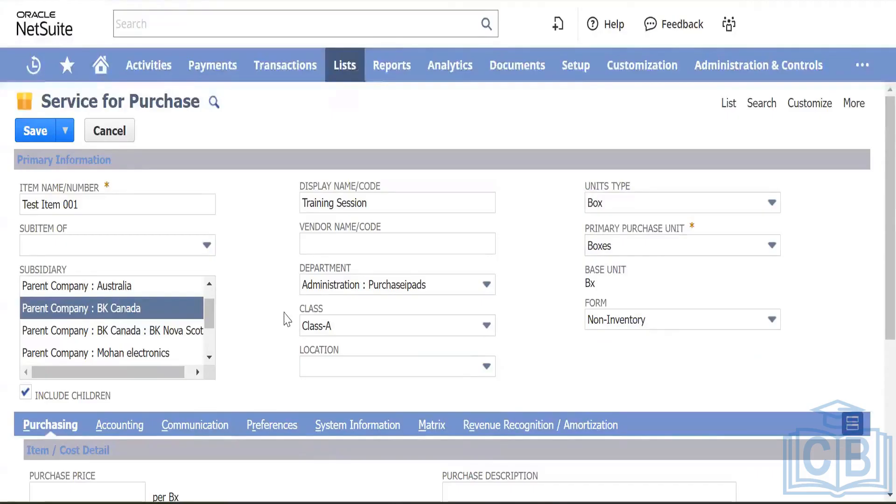
scroll(329, 298, "down", 5)
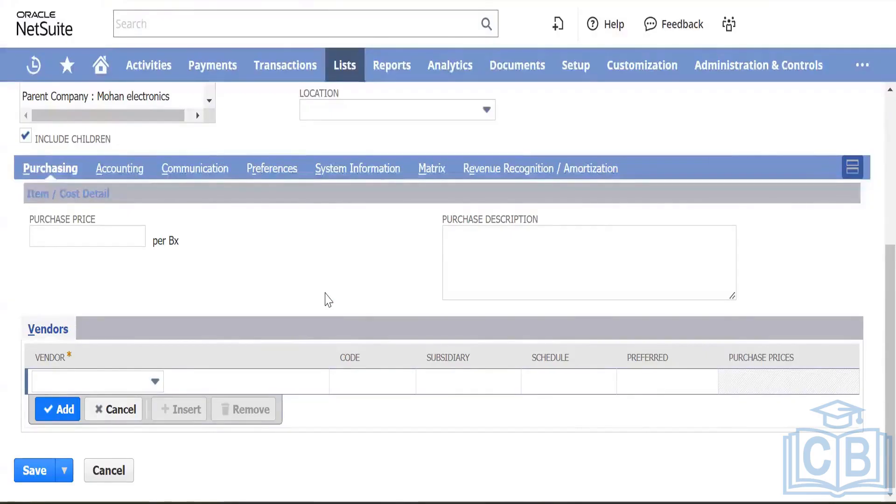
scroll(578, 122, "up", 5)
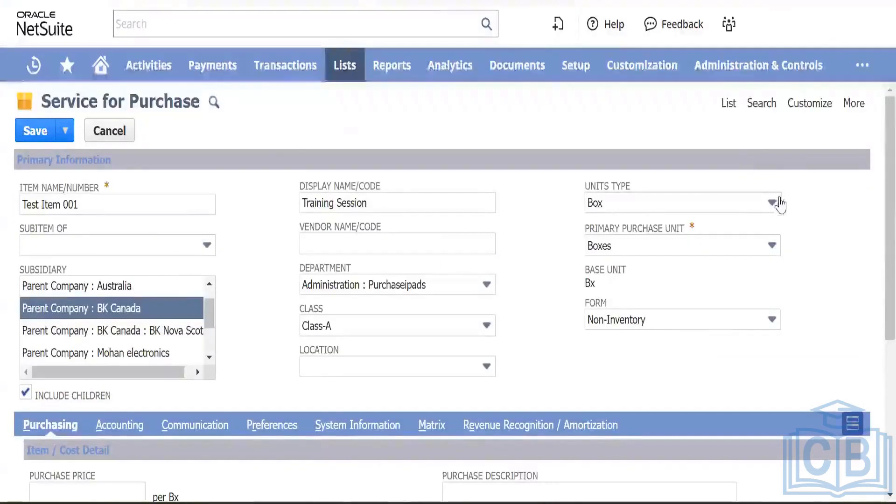
left_click(757, 209)
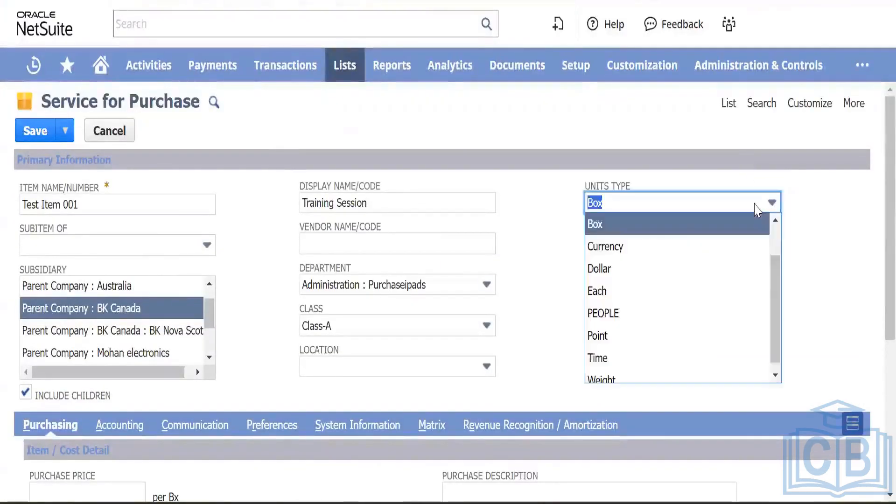
scroll(665, 275, "down", 1)
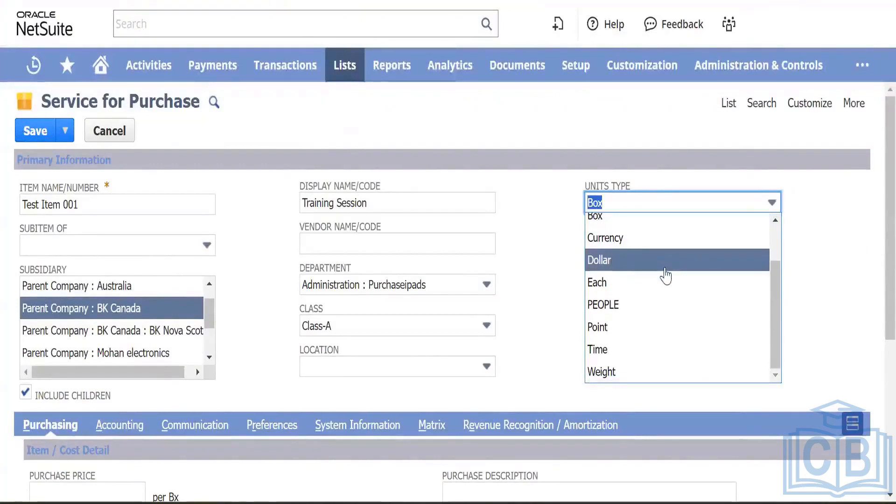
scroll(640, 233, "up", 2)
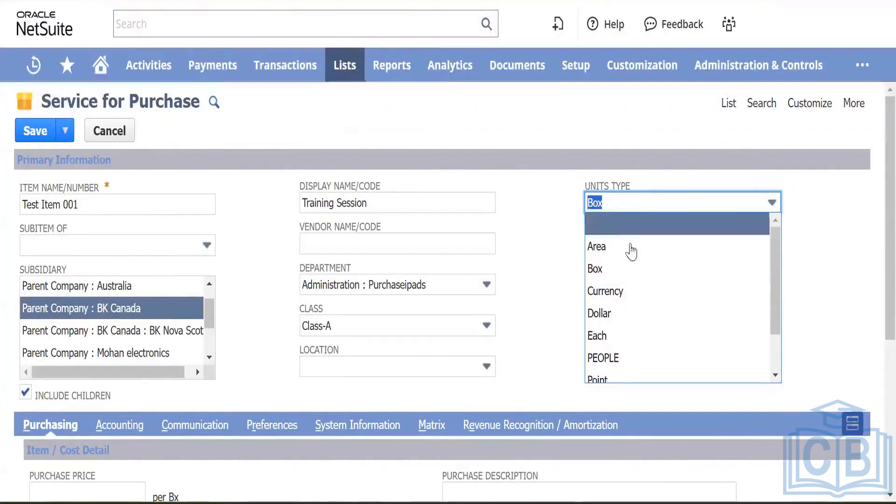
left_click(627, 223)
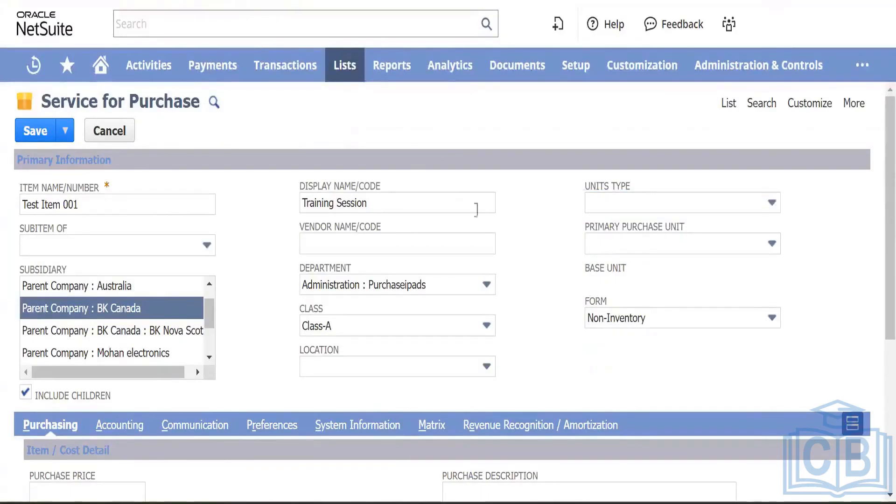
scroll(560, 210, "down", 5)
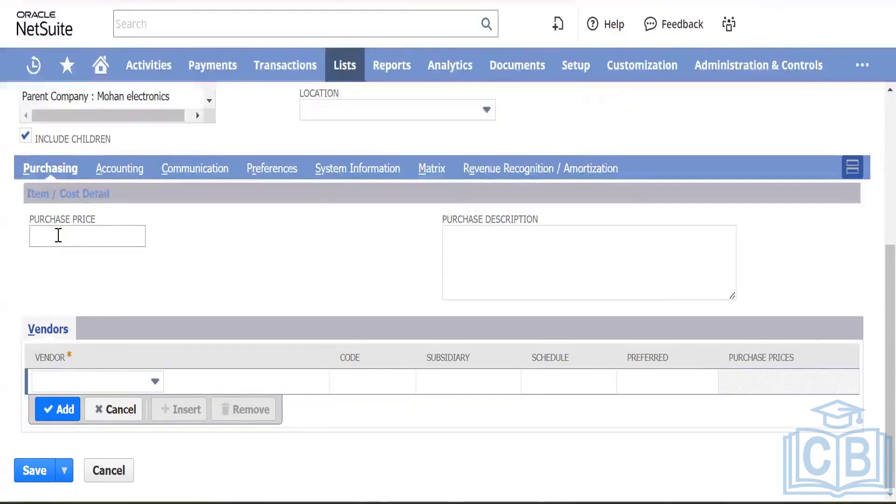
left_click(58, 236)
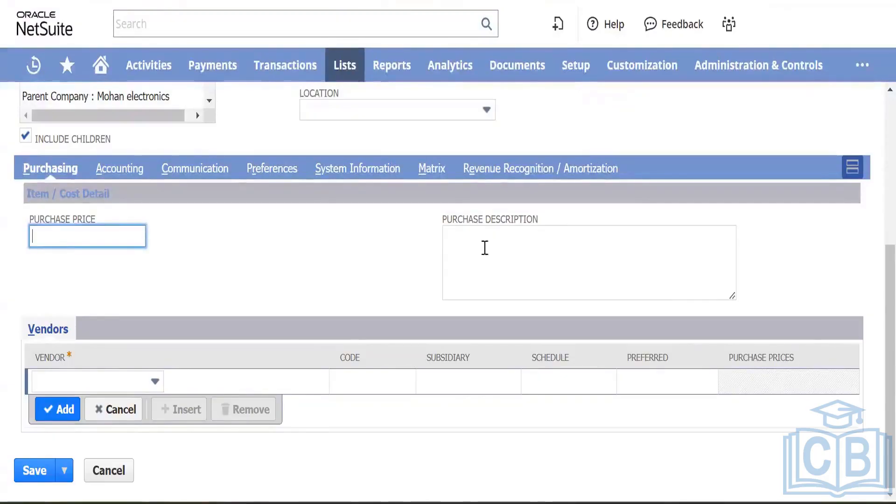
left_click(468, 251)
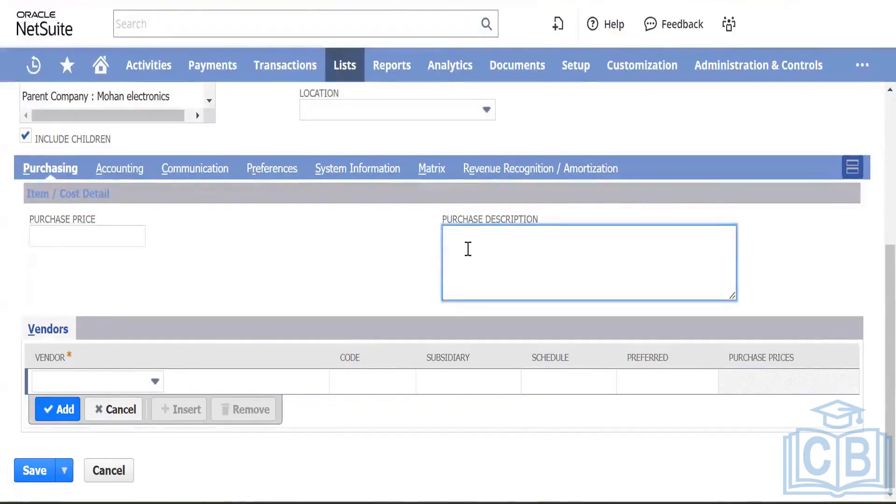
left_click(149, 385)
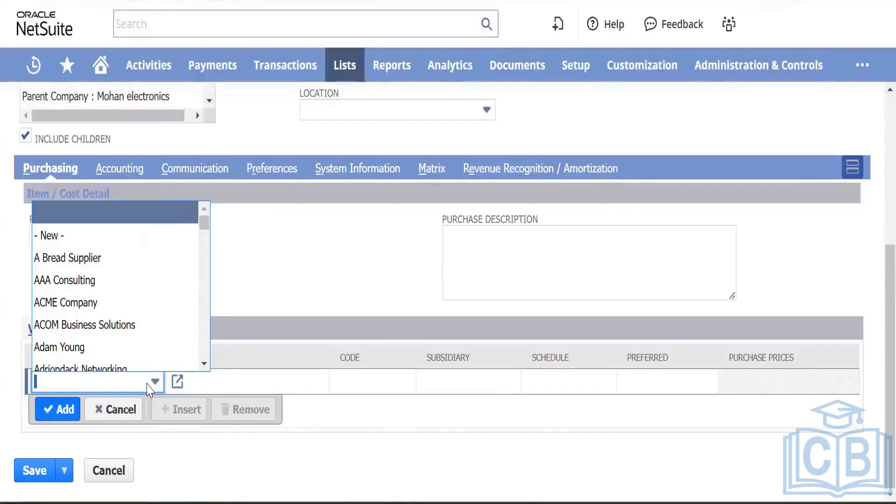
left_click(311, 289)
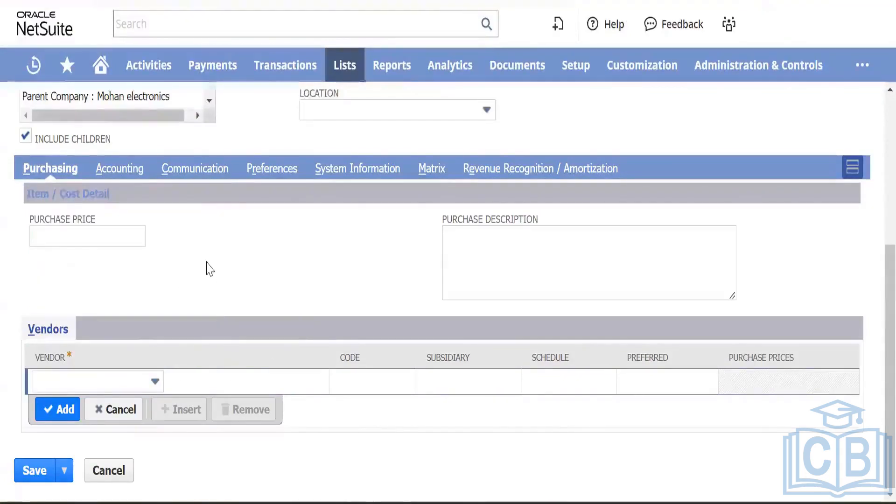
scroll(209, 269, "up", 5)
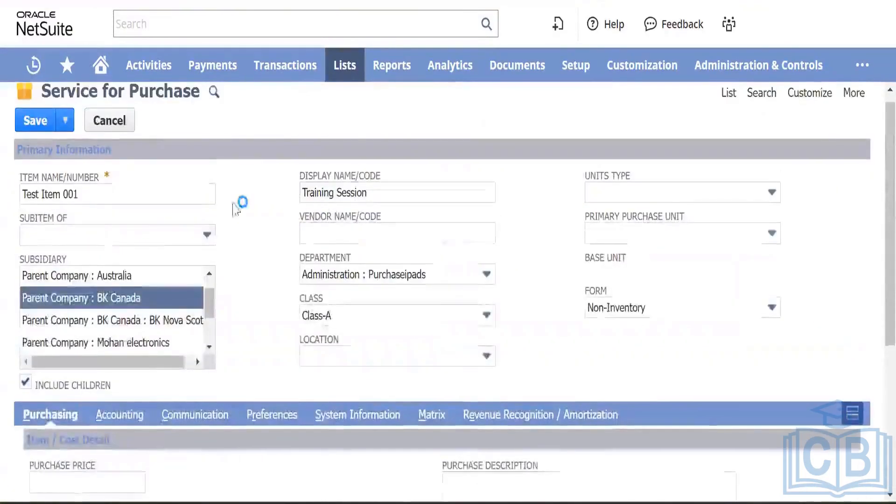
scroll(232, 310, "down", 4)
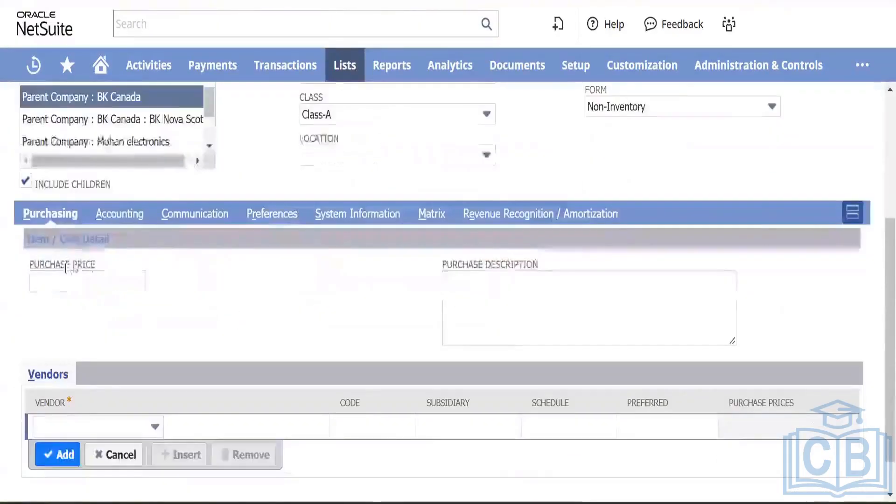
Step: On the Accounting subtab, set the expense account to 6010 Operating Expenses : Advertising
left_click(125, 215)
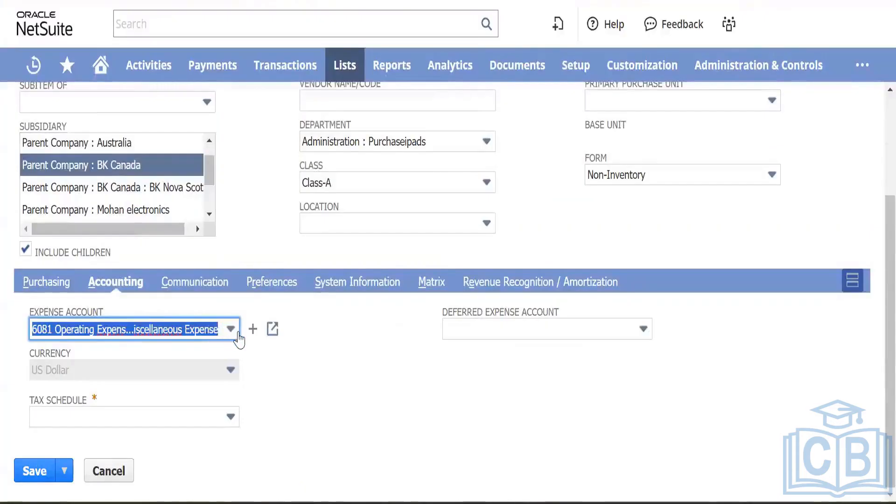
left_click(232, 331)
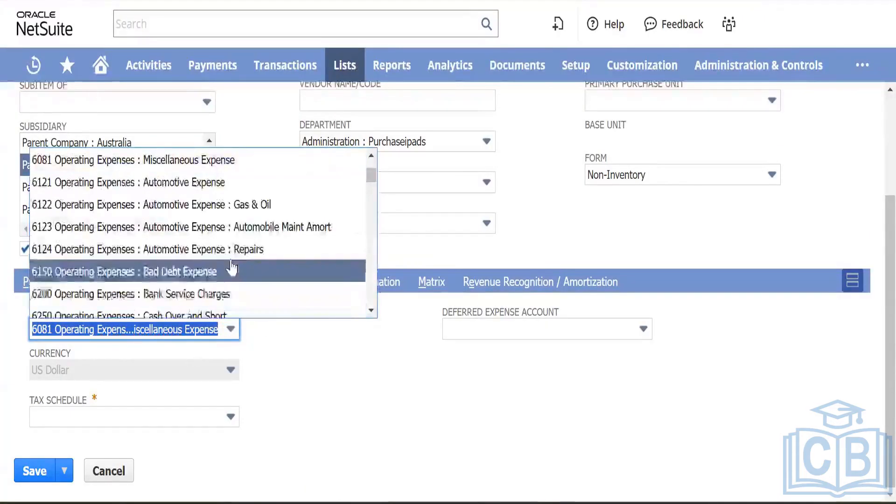
scroll(231, 267, "up", 3)
scroll(231, 267, "down", 1)
scroll(231, 267, "up", 4)
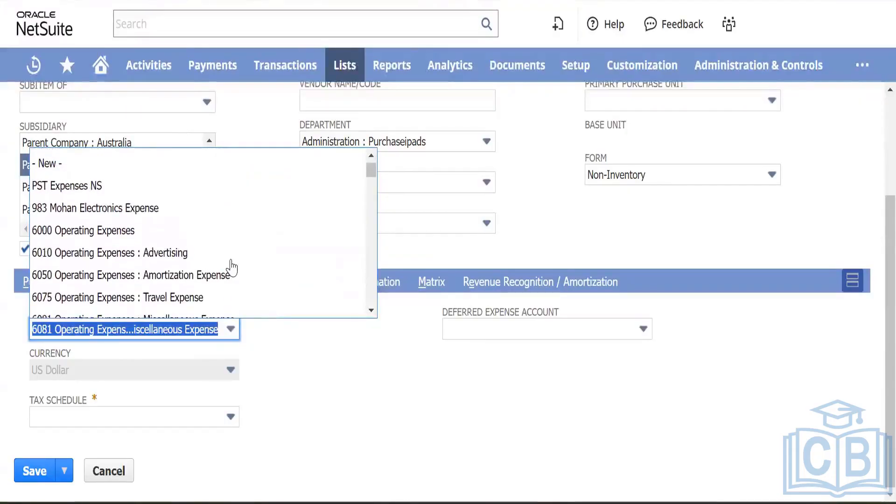
scroll(240, 264, "down", 2)
scroll(241, 262, "down", 4)
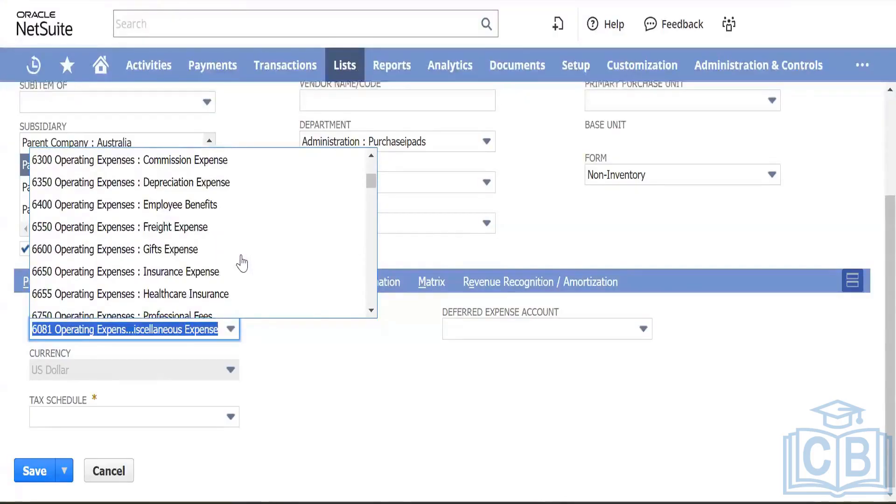
scroll(241, 262, "down", 5)
scroll(242, 263, "down", 5)
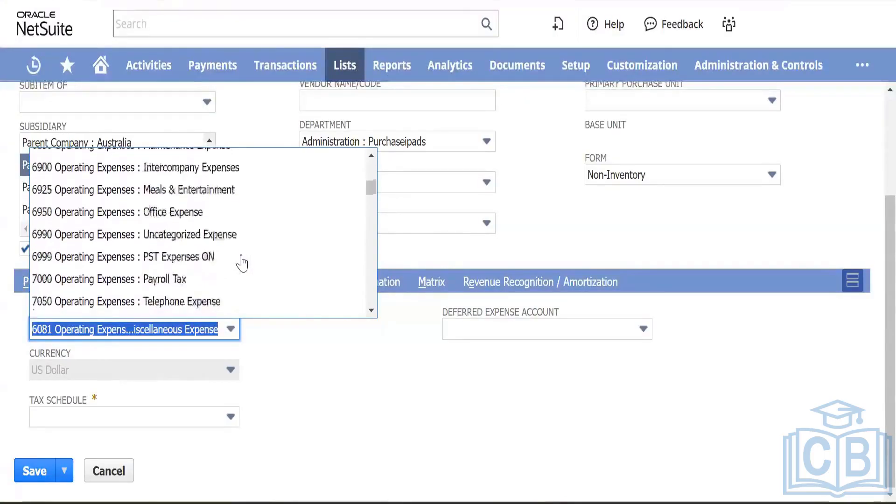
scroll(241, 262, "down", 4)
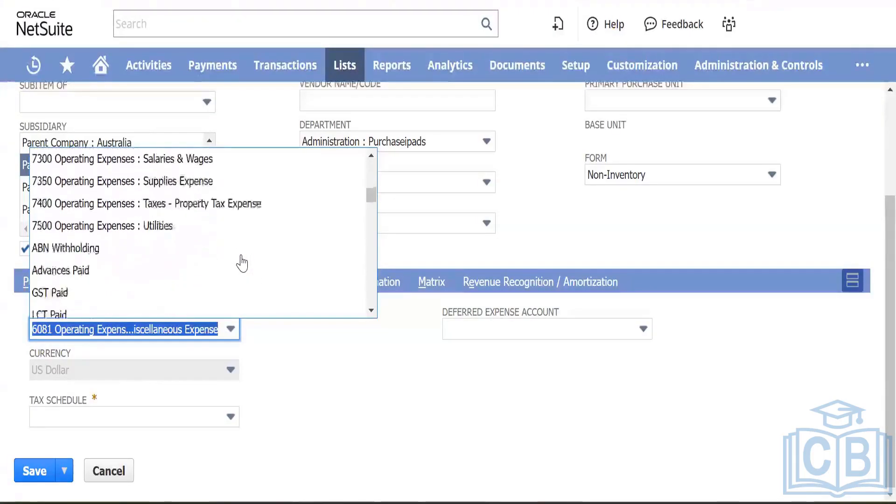
scroll(241, 263, "up", 15)
scroll(241, 262, "down", 3)
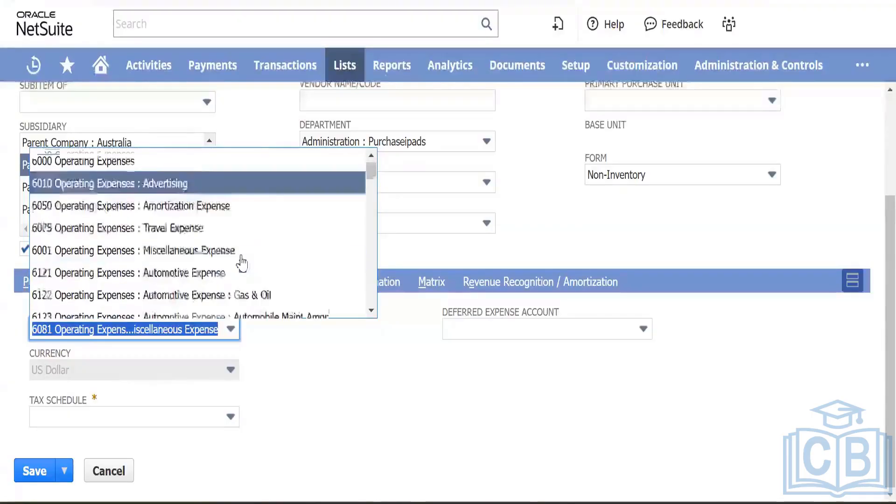
scroll(242, 251, "up", 1)
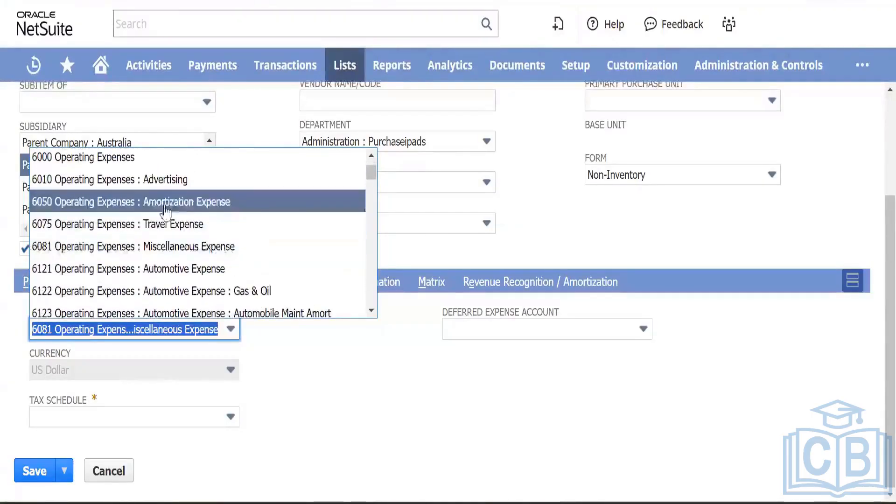
left_click(178, 182)
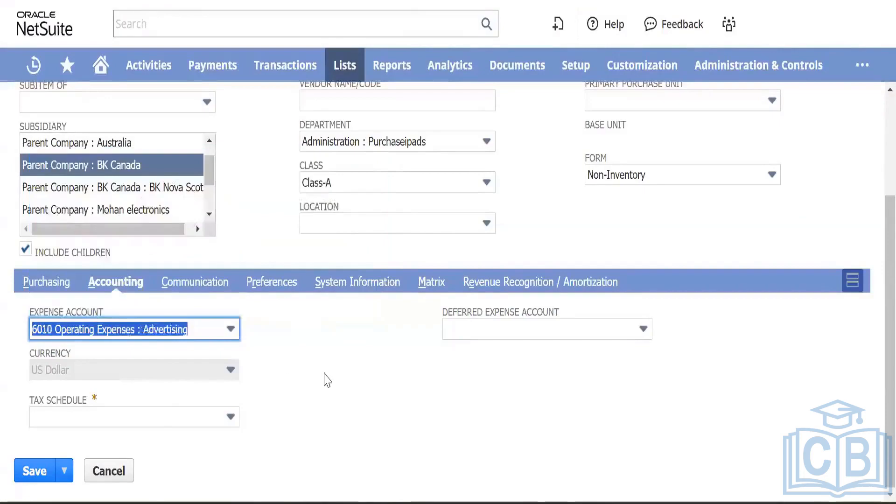
Step: Set the tax schedule to Taxable
left_click(202, 418)
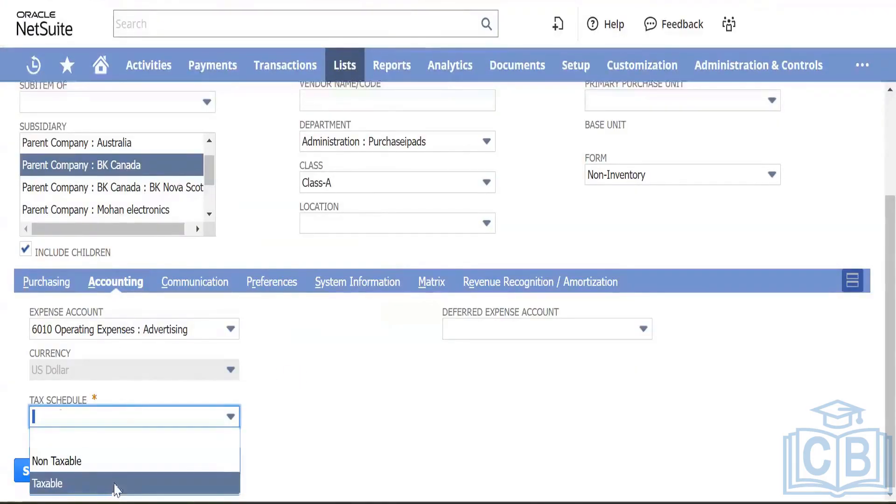
left_click(114, 485)
left_click(357, 366)
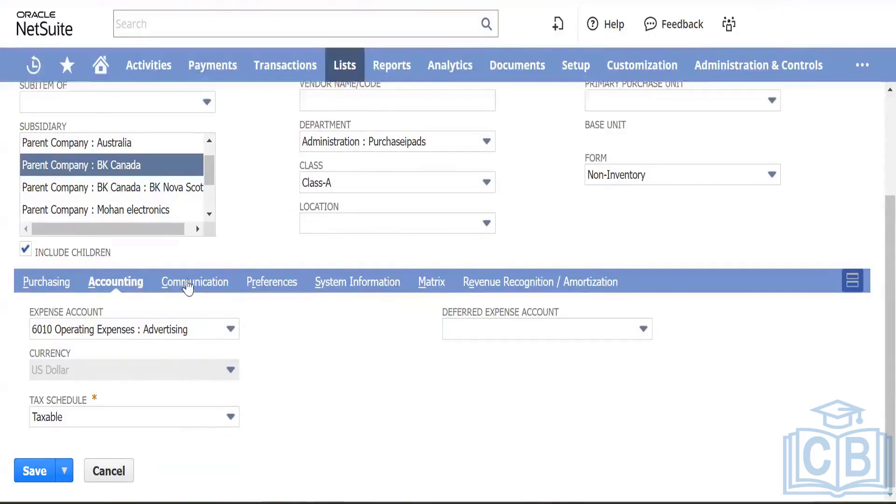
left_click(188, 286)
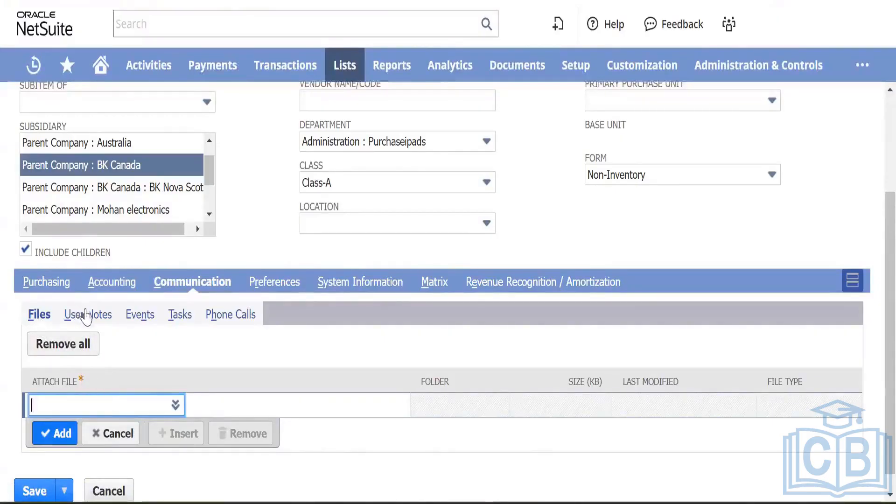
Step: View the item's User Notes under Communication, then switch to the Preferences subtab
left_click(92, 319)
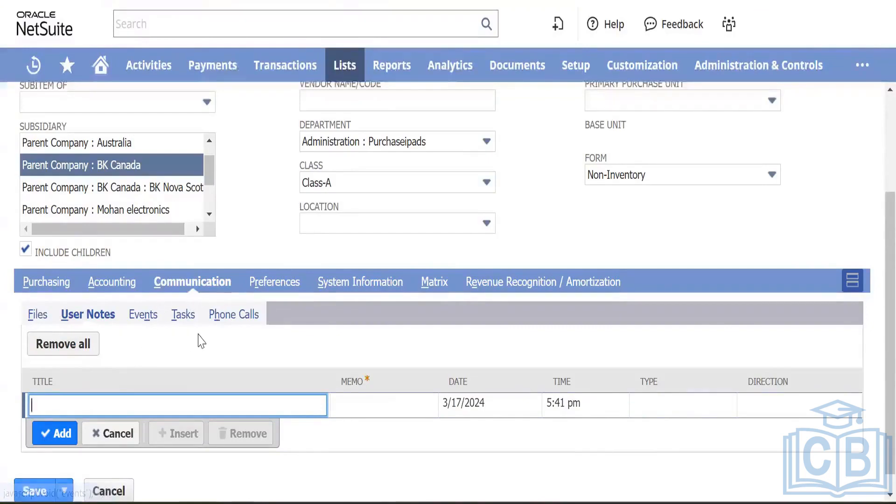
left_click(273, 282)
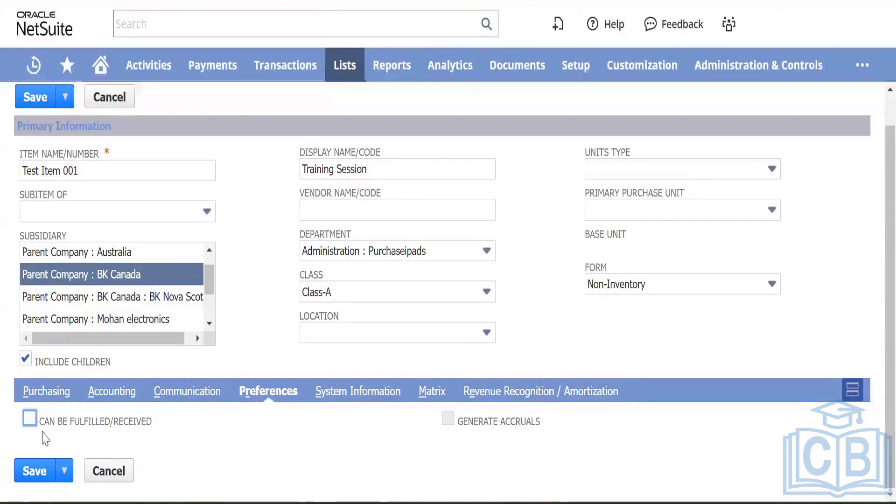
Step: Check Can Be Fulfilled/Received and Generate Accruals, then save the item
left_click(29, 418)
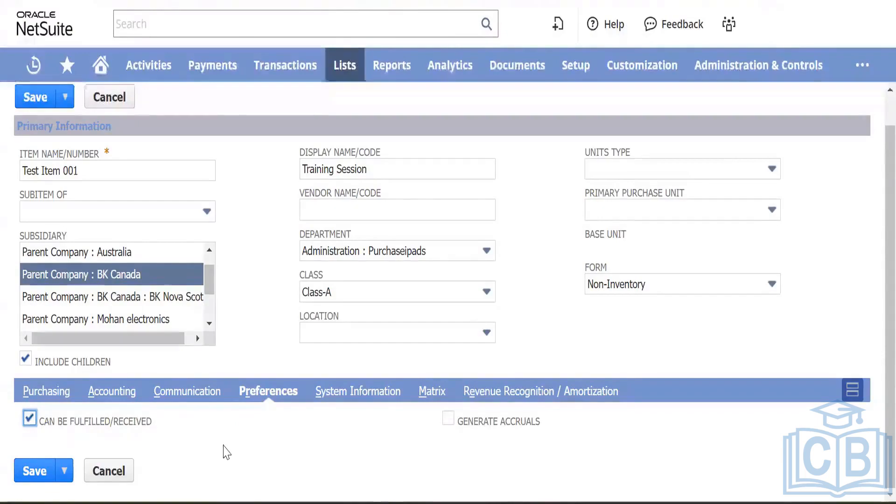
left_click(29, 418)
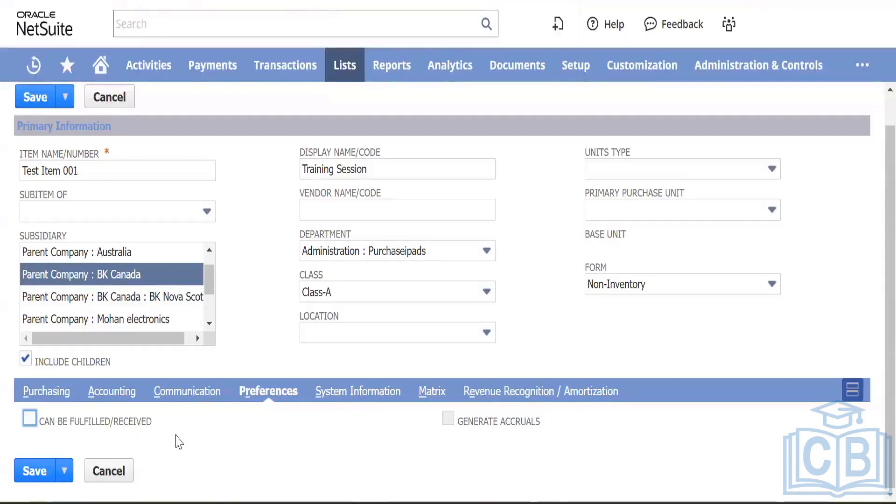
left_click(31, 421)
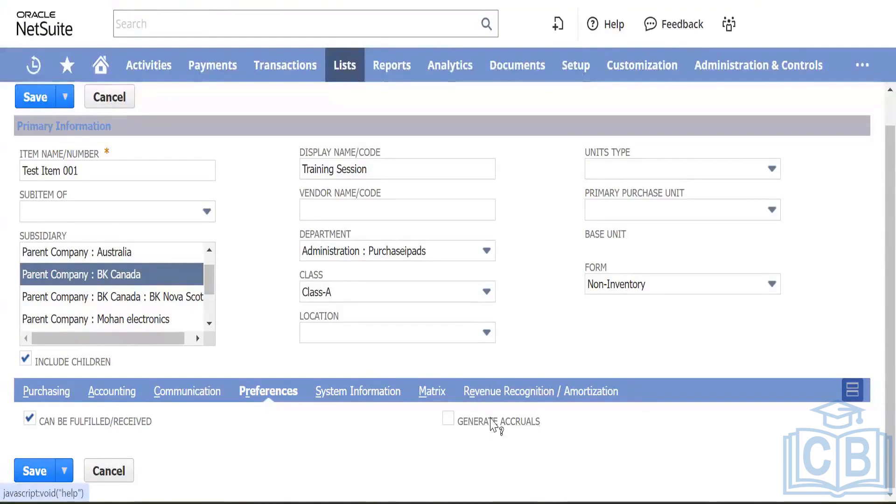
left_click(493, 422)
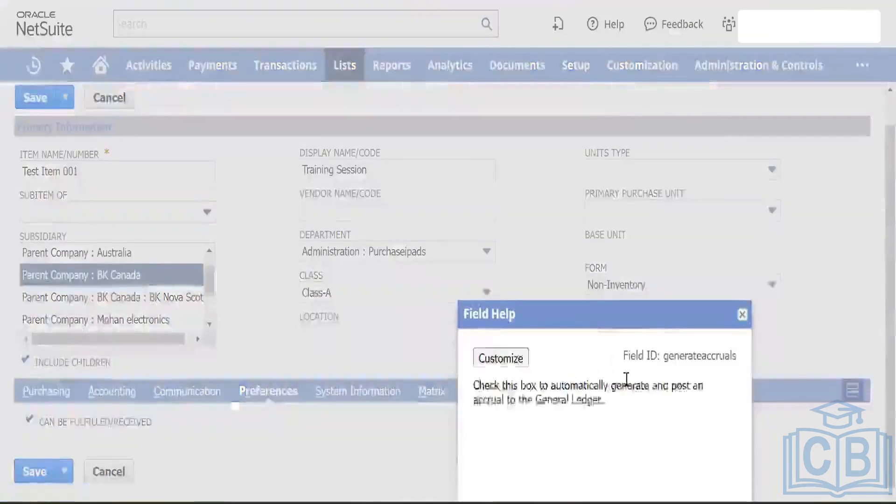
left_click(742, 315)
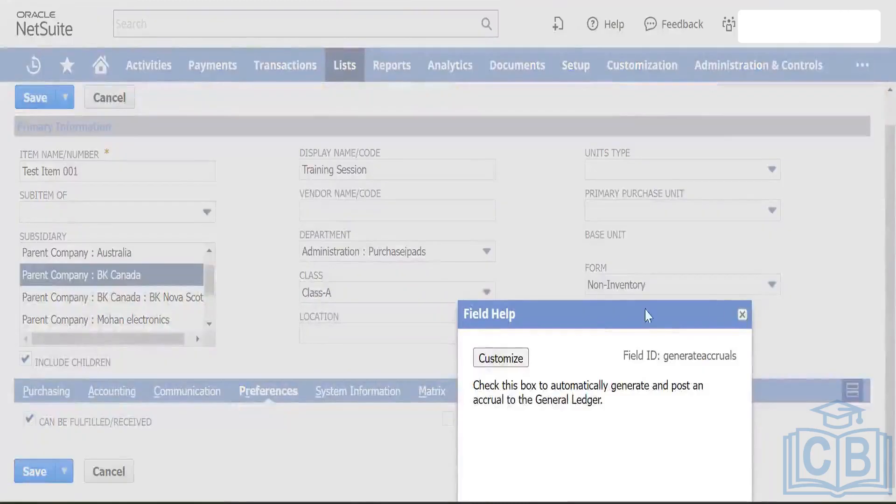
left_click(447, 423)
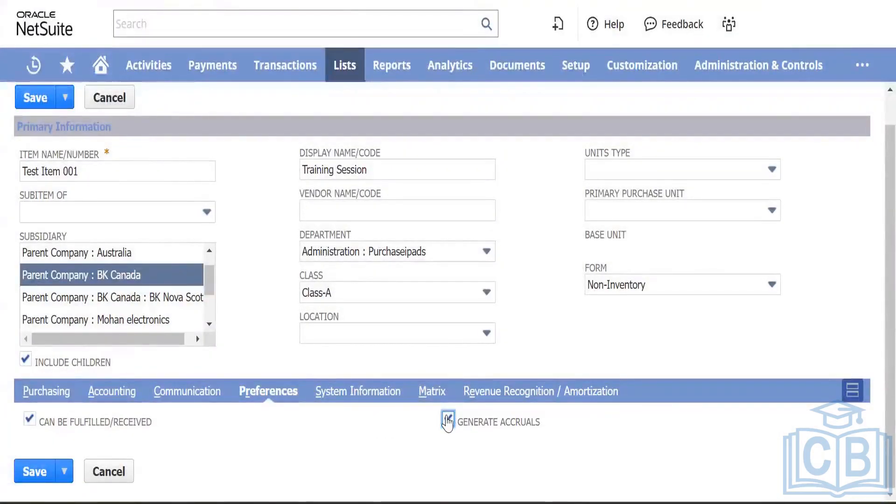
left_click(448, 422)
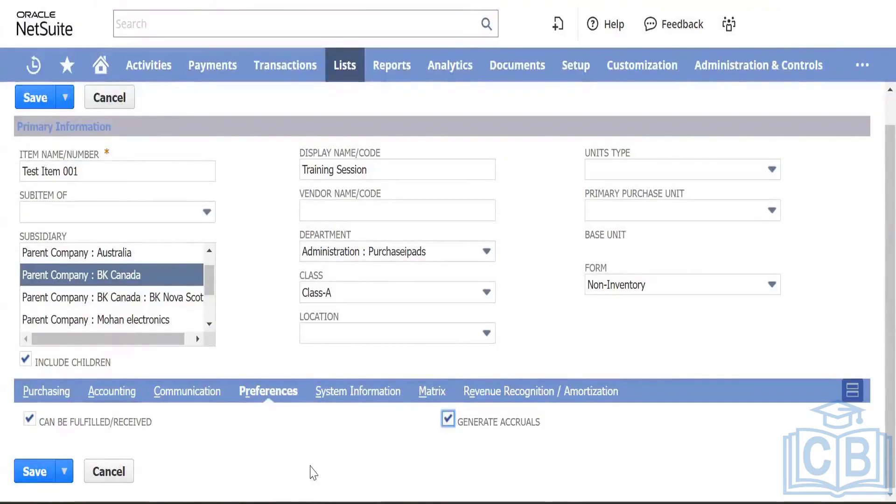
left_click(312, 468)
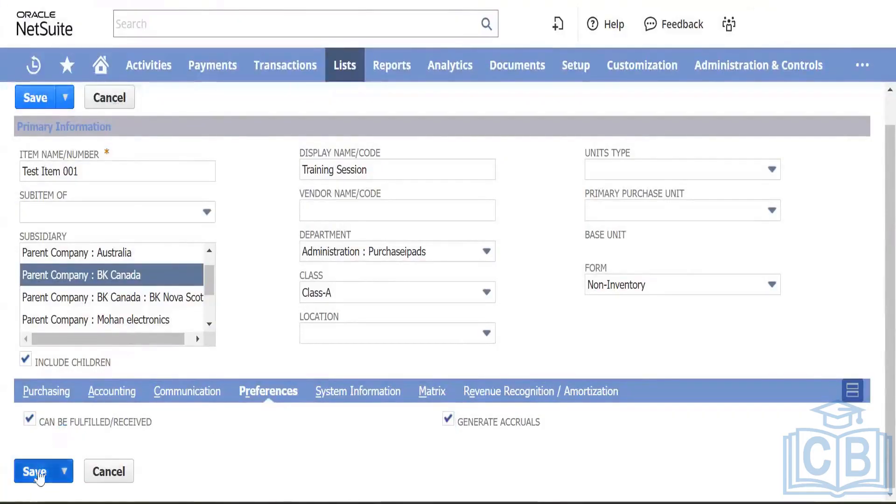
left_click(41, 473)
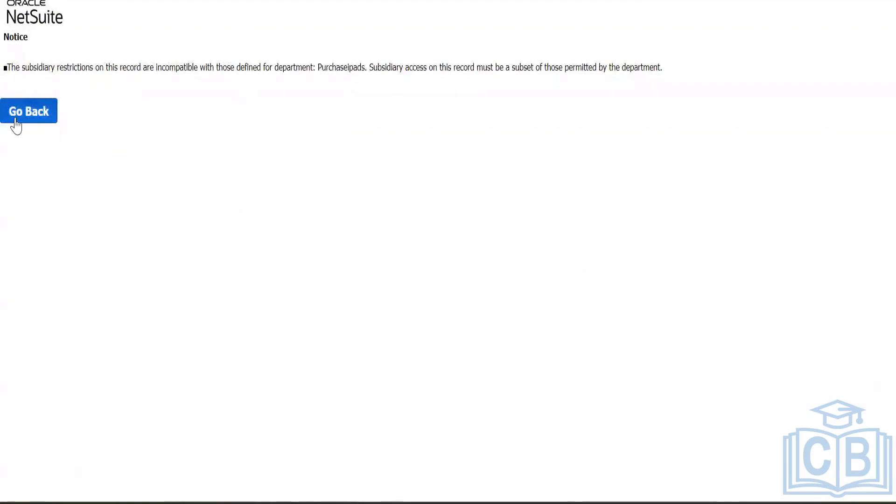
Step: After the save error, reselect expense account 6010 Operating Expenses : Advertising
left_click(16, 117)
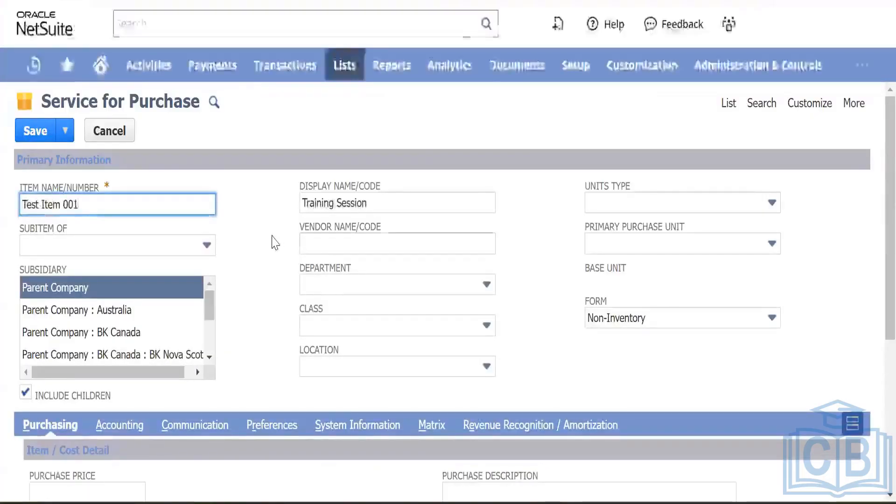
scroll(273, 278, "down", 1)
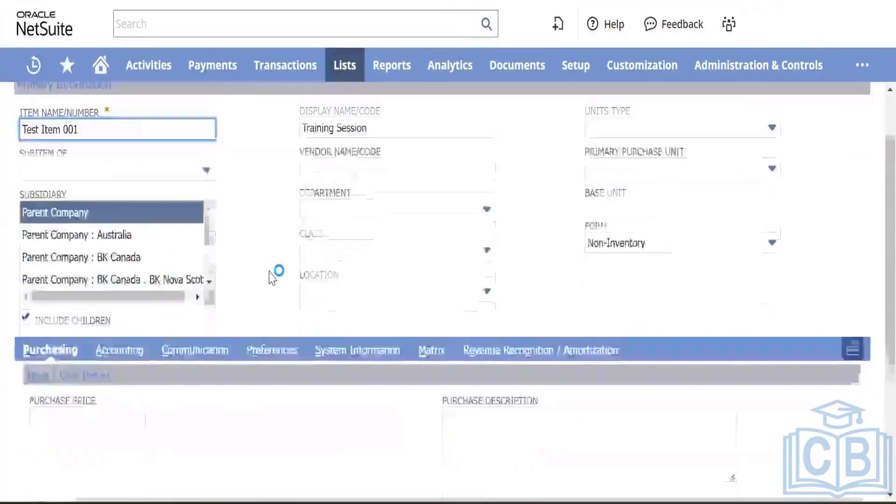
scroll(272, 278, "down", 3)
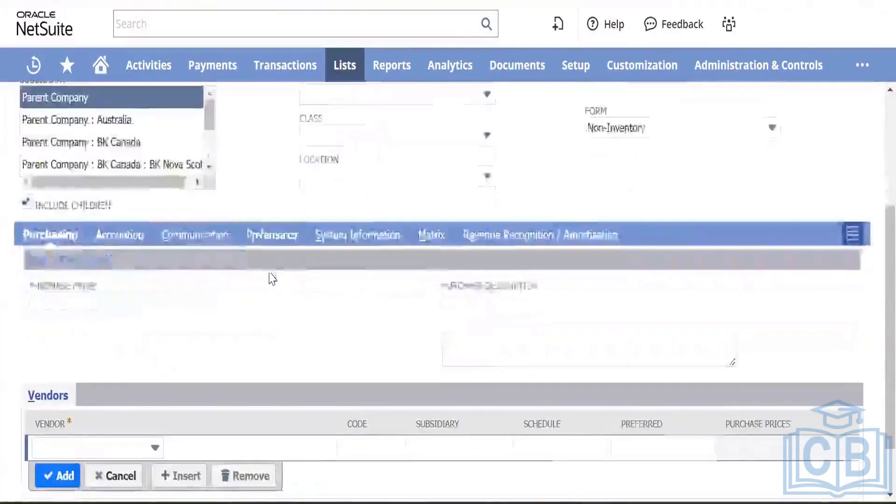
left_click(120, 169)
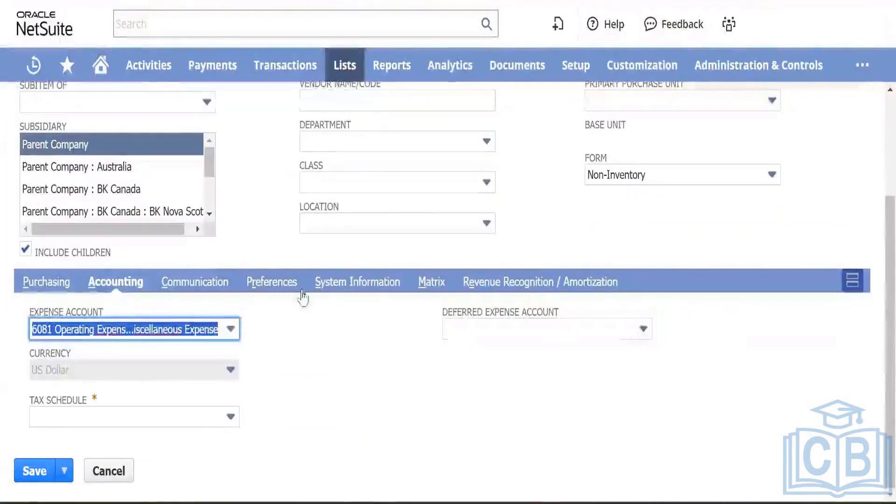
left_click(228, 332)
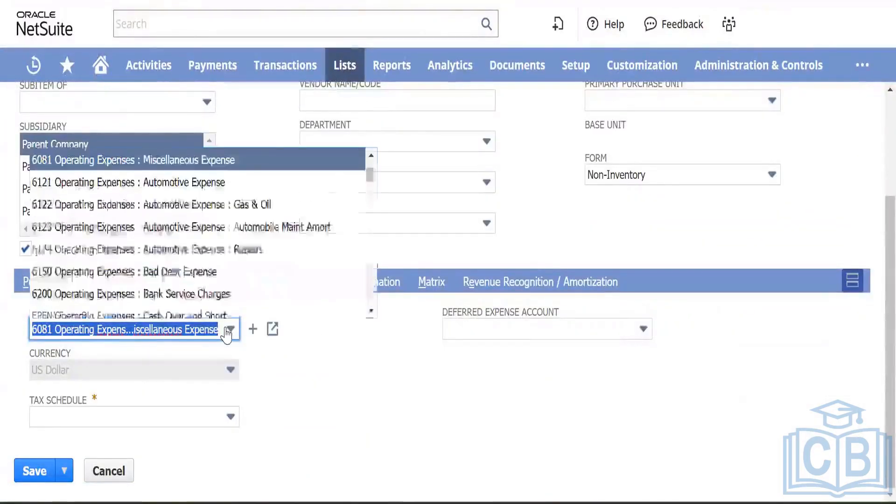
scroll(179, 238, "up", 2)
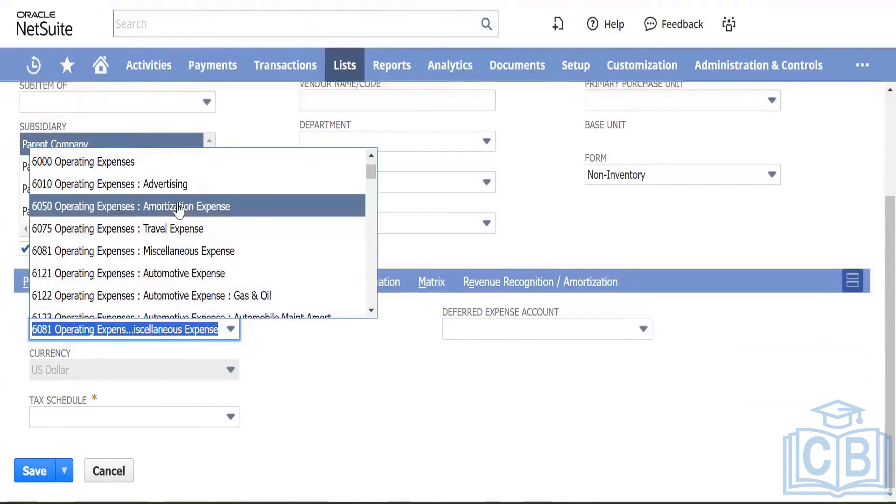
left_click(180, 184)
left_click(308, 353)
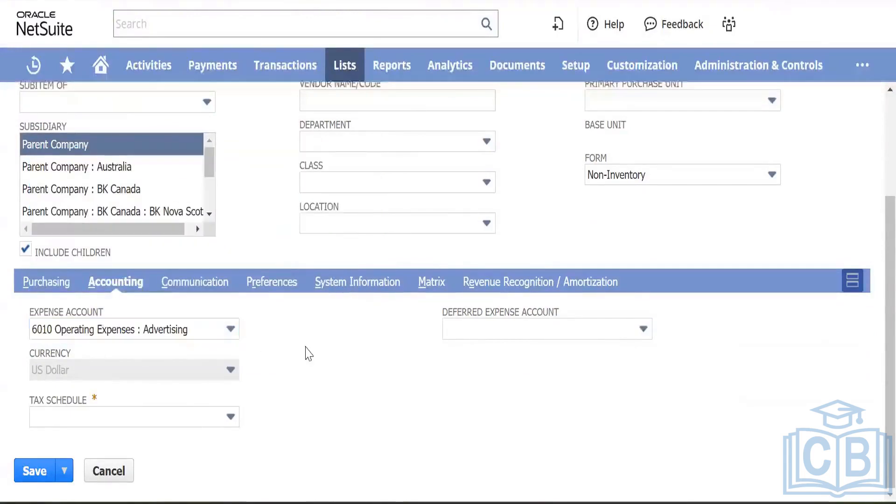
scroll(306, 315, "up", 3)
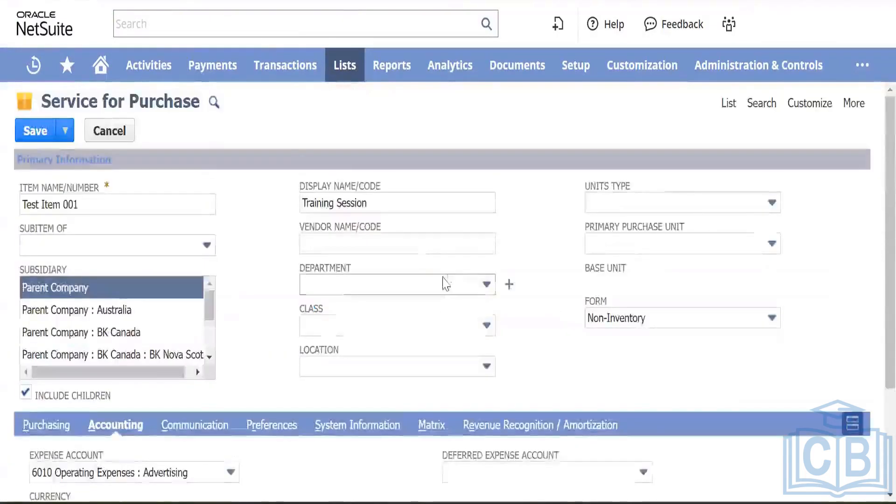
left_click(507, 285)
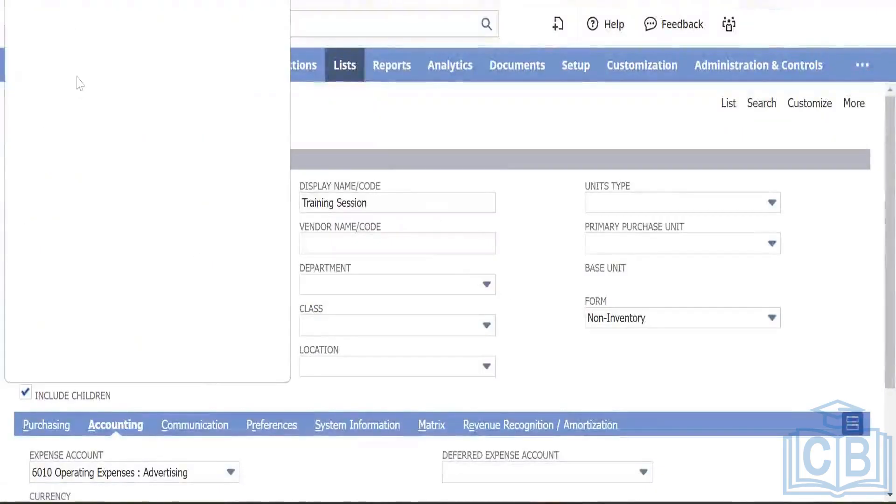
Step: Create a Finance department restricted to Parent Company : BK Canada including children
left_click(57, 74)
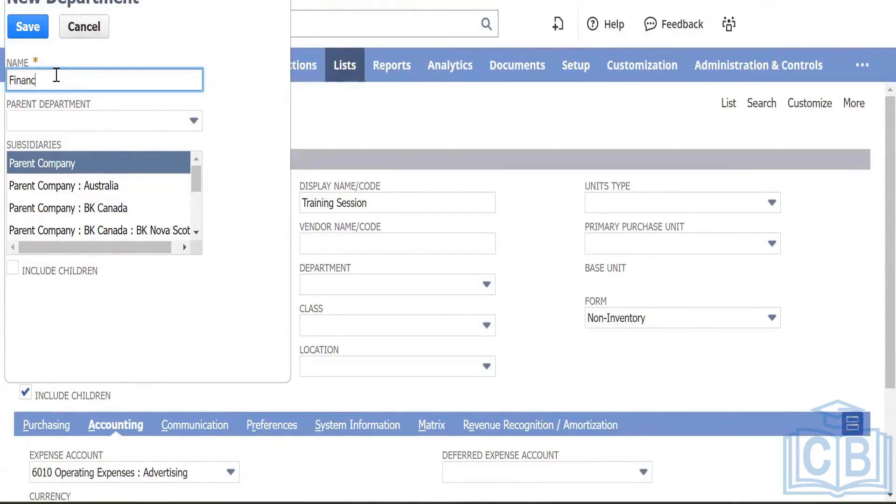
key("Tab")
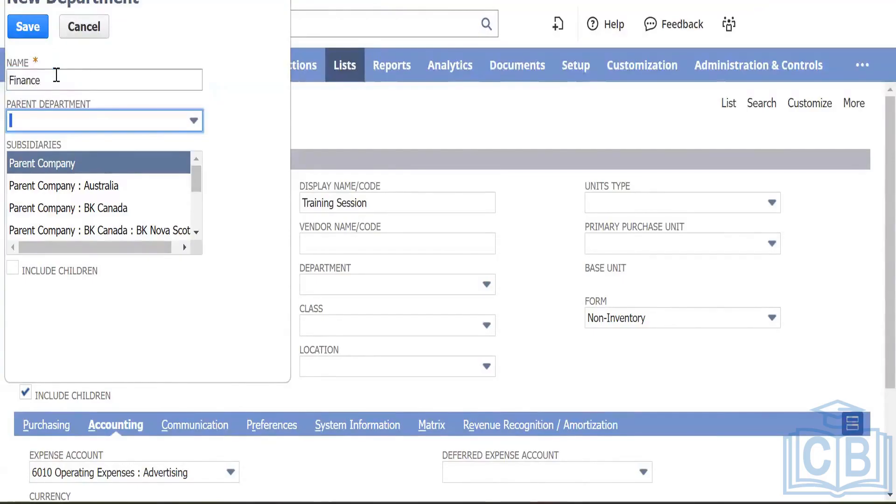
left_click(97, 208)
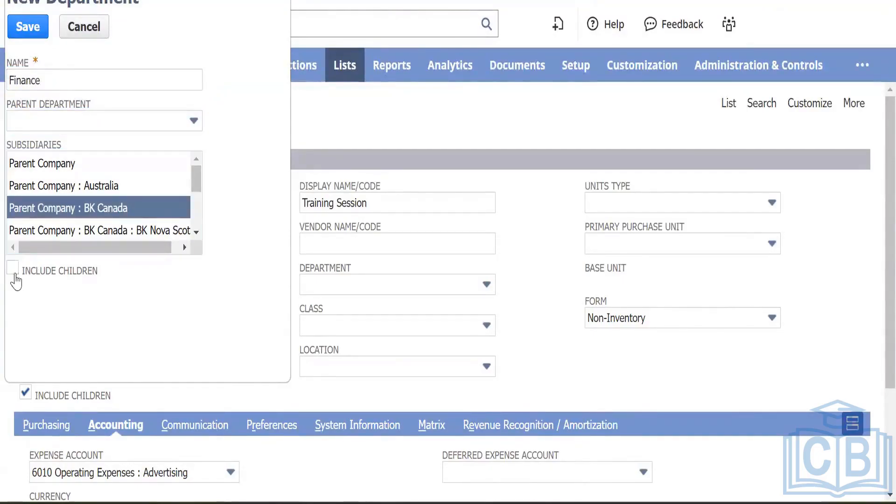
left_click(13, 270)
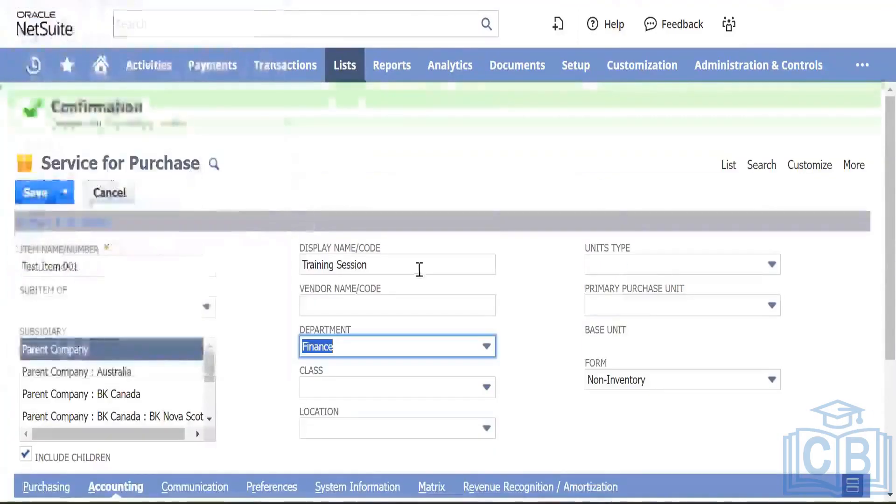
scroll(420, 276, "down", 2)
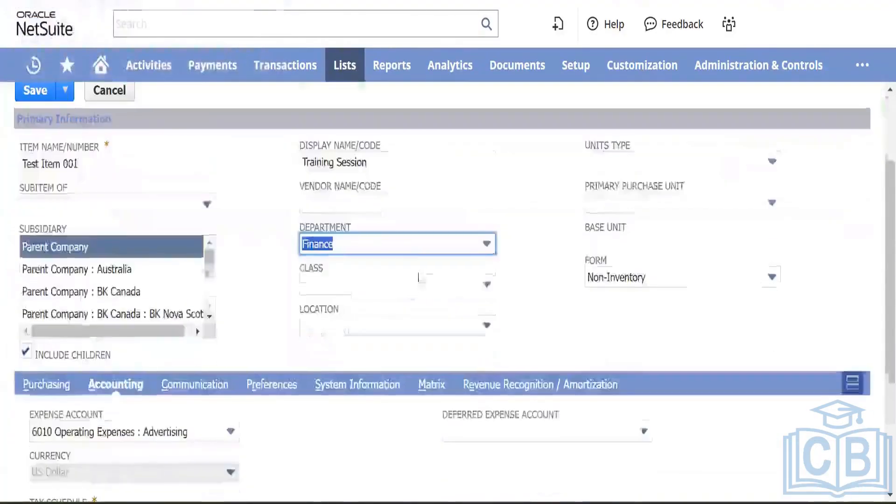
Step: Create a Service class restricted to Parent Company : BK Canada including children
left_click(508, 284)
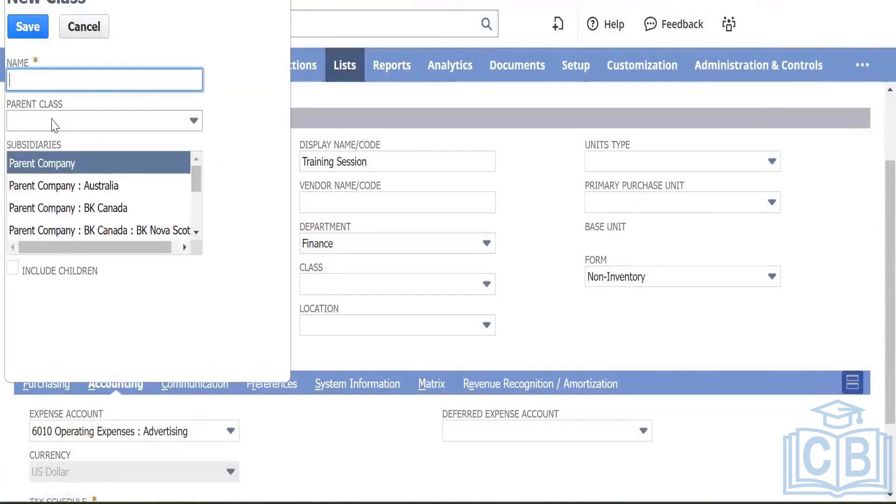
left_click(28, 81)
type("Serv")
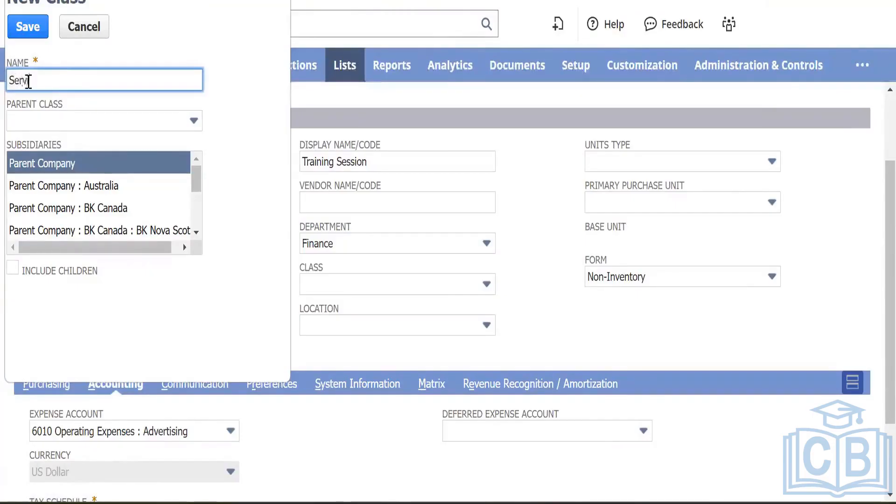
key("Tab")
key("Tab")
key("Tab")
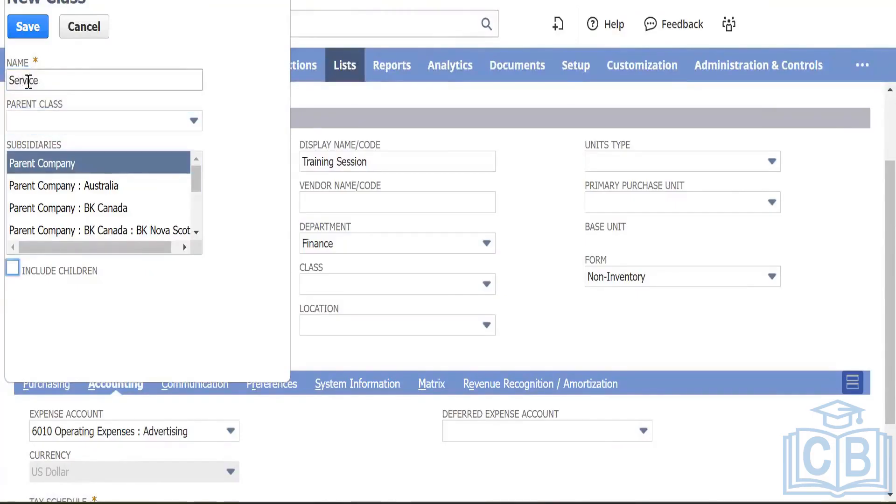
left_click(81, 209)
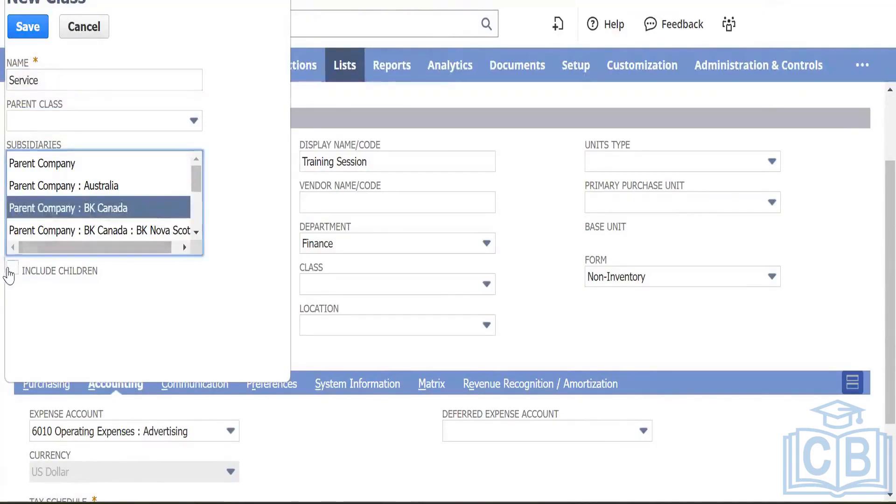
left_click(10, 274)
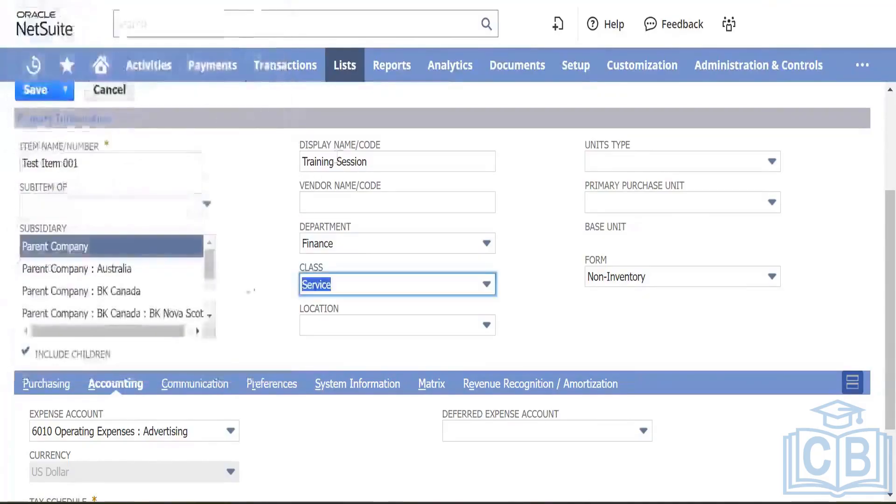
scroll(259, 292, "down", 2)
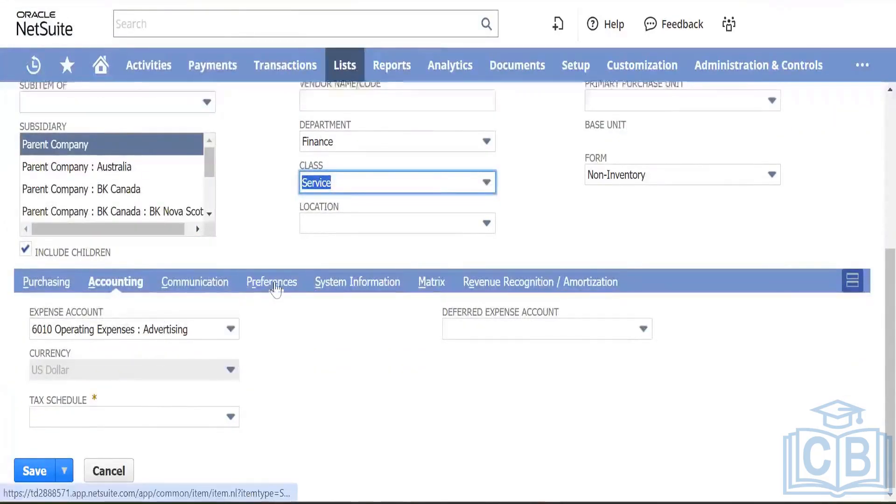
Step: Review the Preferences and revenue recognition settings, try saving, and dismiss the missing tax schedule warning
left_click(275, 284)
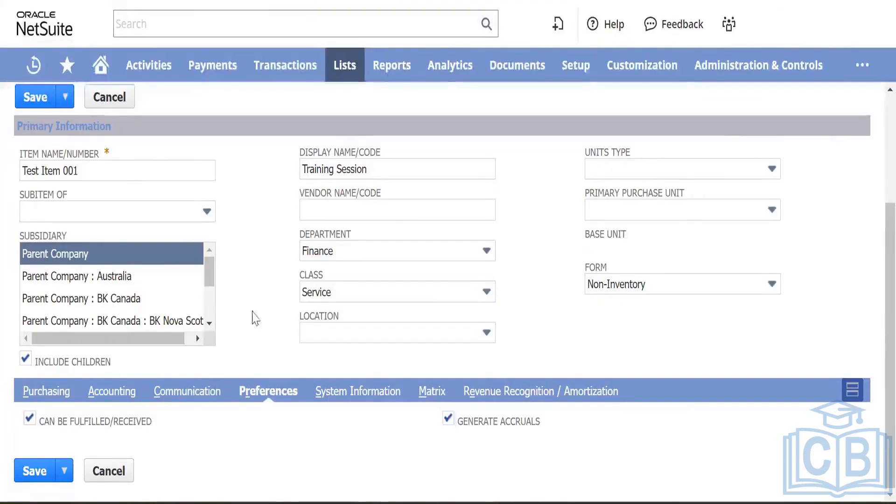
left_click(490, 392)
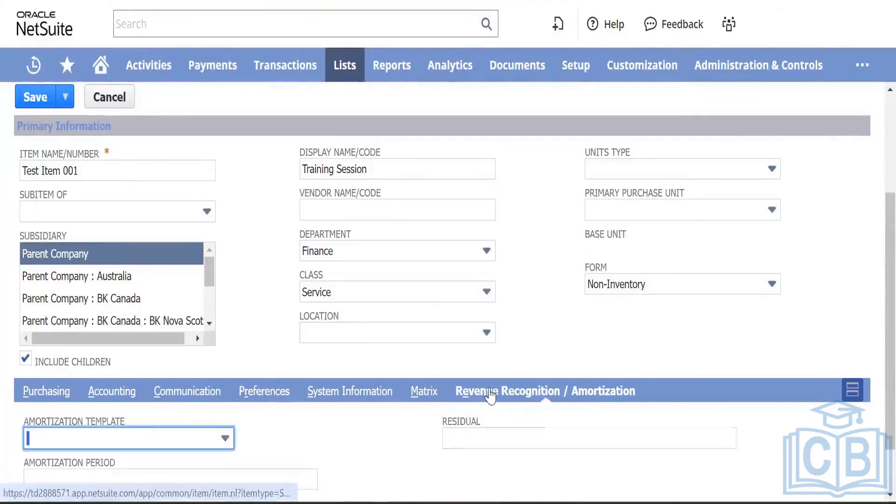
scroll(170, 322, "down", 5)
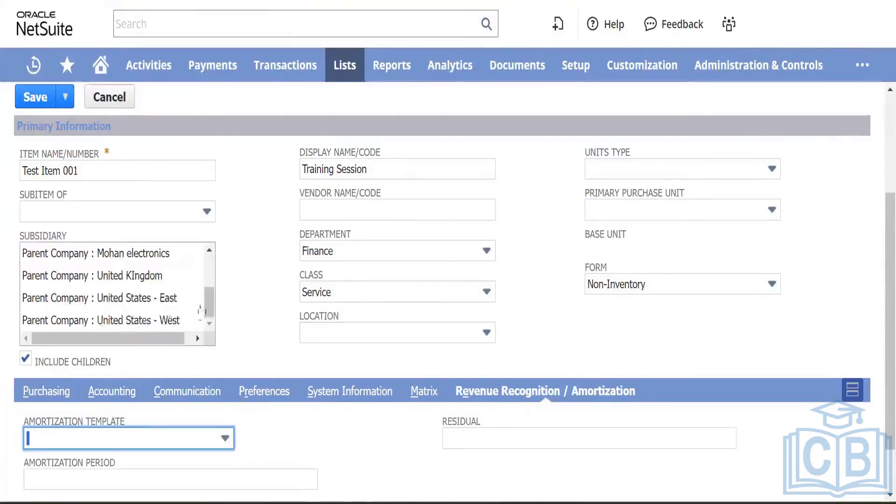
scroll(256, 317, "up", 1)
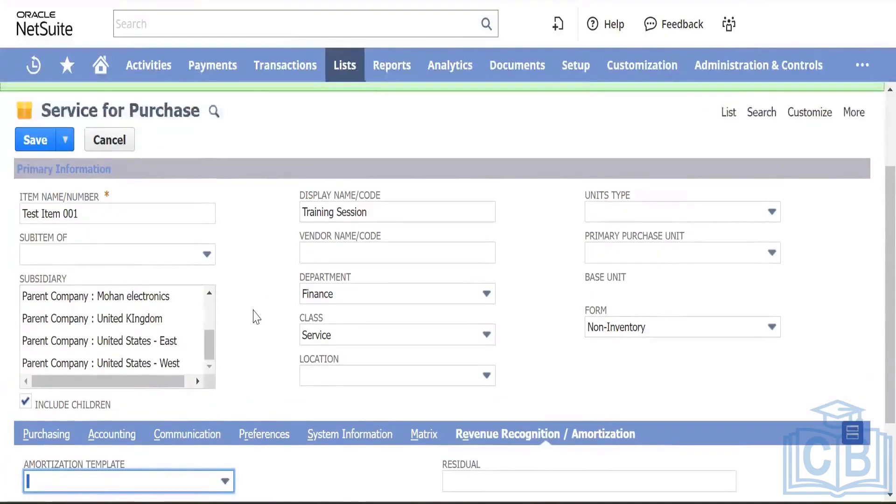
scroll(7, 224, "up", 3)
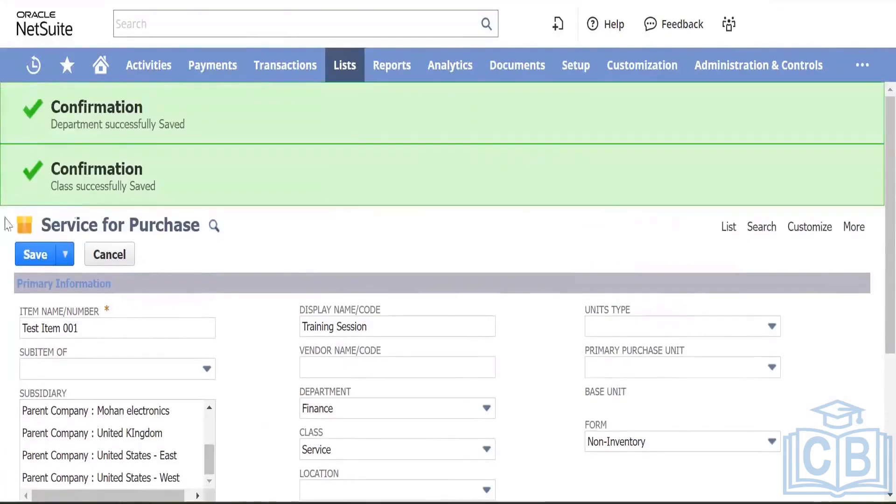
left_click(26, 256)
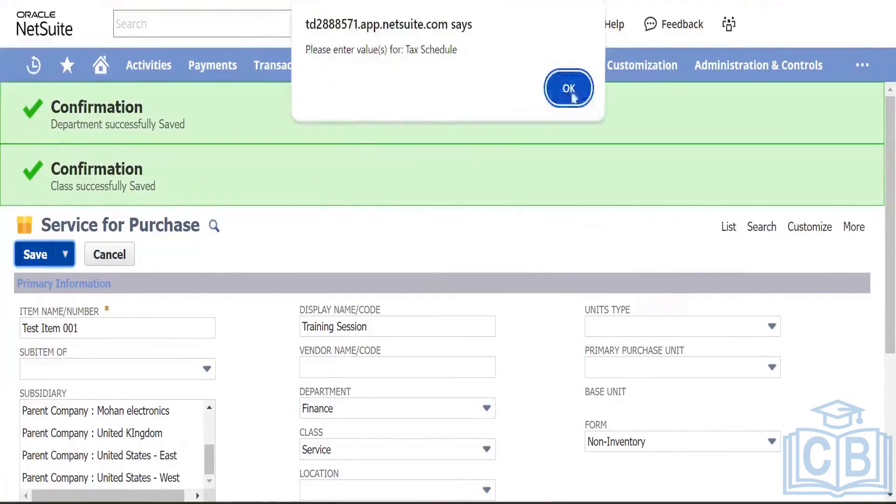
left_click(569, 88)
Step: Set the item's tax schedule to Taxable on the Accounting subtab
scroll(267, 196, "down", 5)
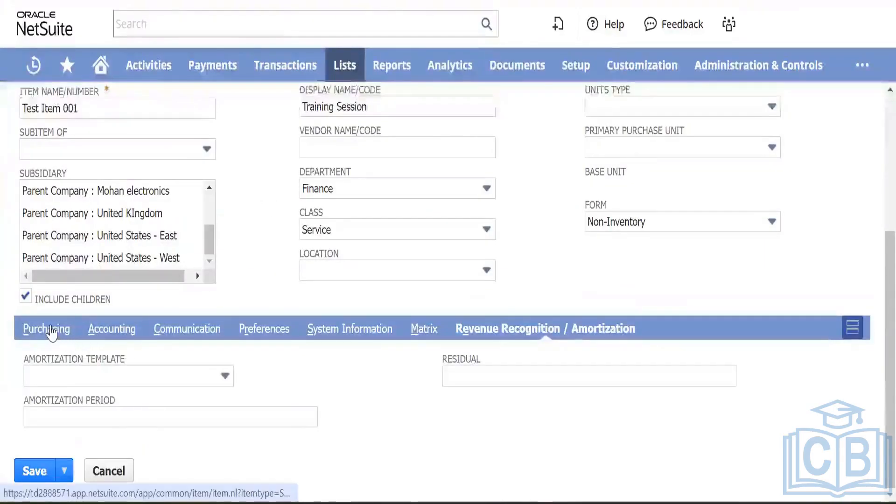
left_click(50, 330)
scroll(111, 374, "down", 3)
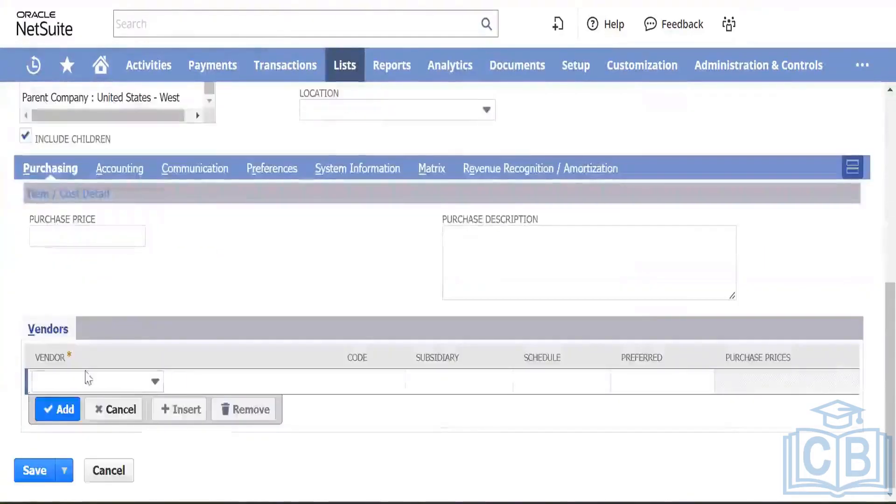
scroll(73, 286, "up", 2)
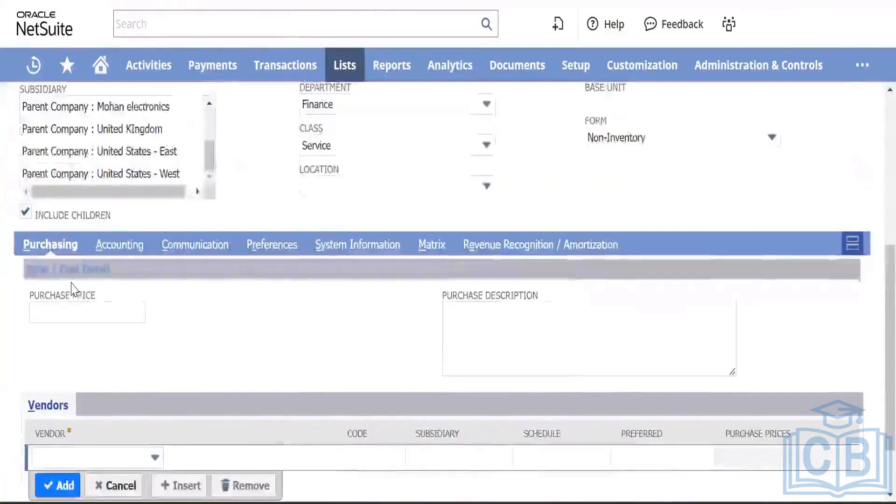
left_click(127, 245)
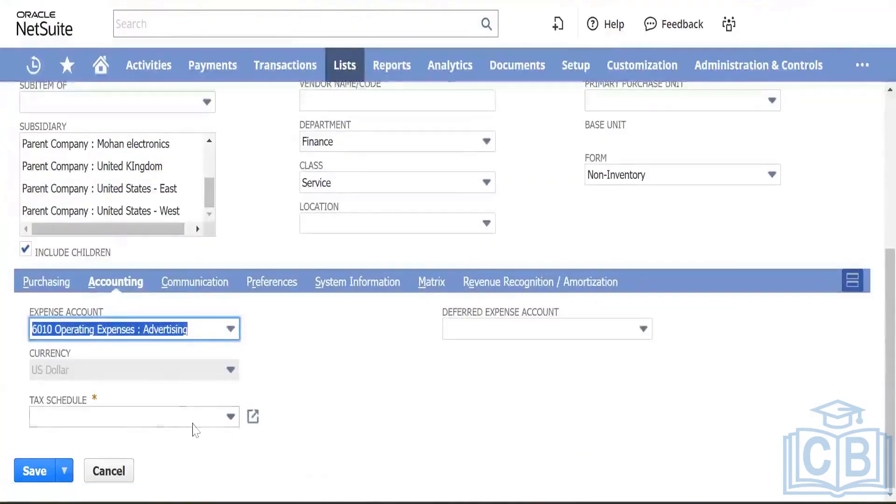
left_click(192, 423)
left_click(144, 480)
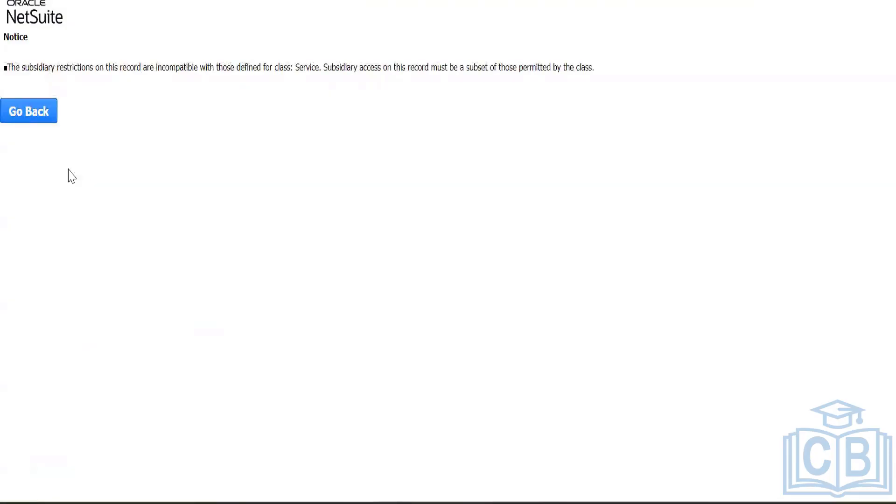
Step: Go back from the rejection notice to the item form and open the Department list
left_click(29, 115)
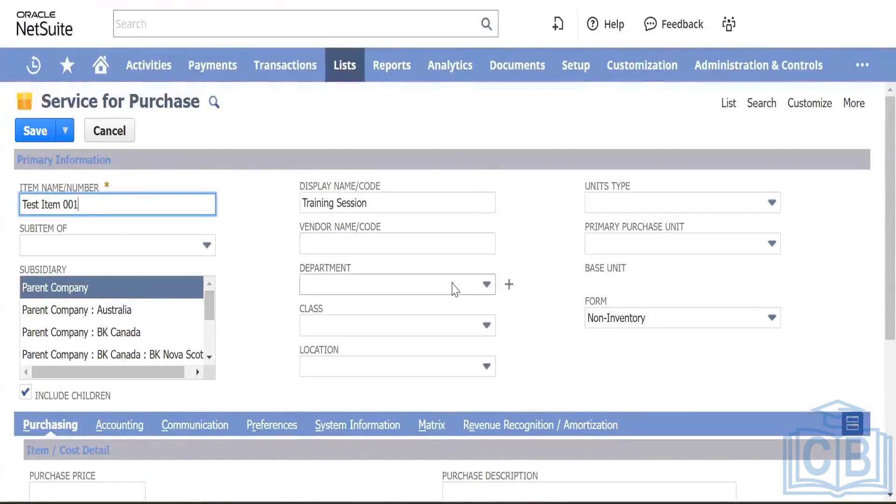
left_click(456, 285)
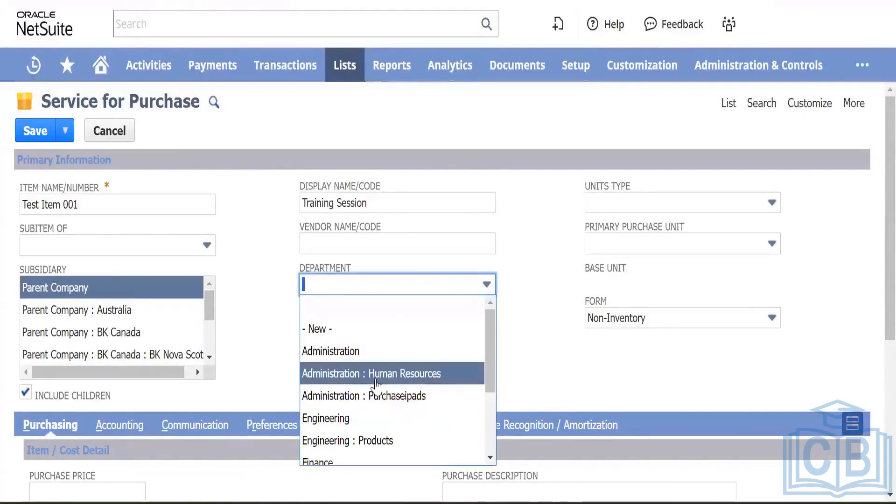
Step: Set Department to Finance and leave Class blank
scroll(346, 359, "down", 3)
left_click(326, 347)
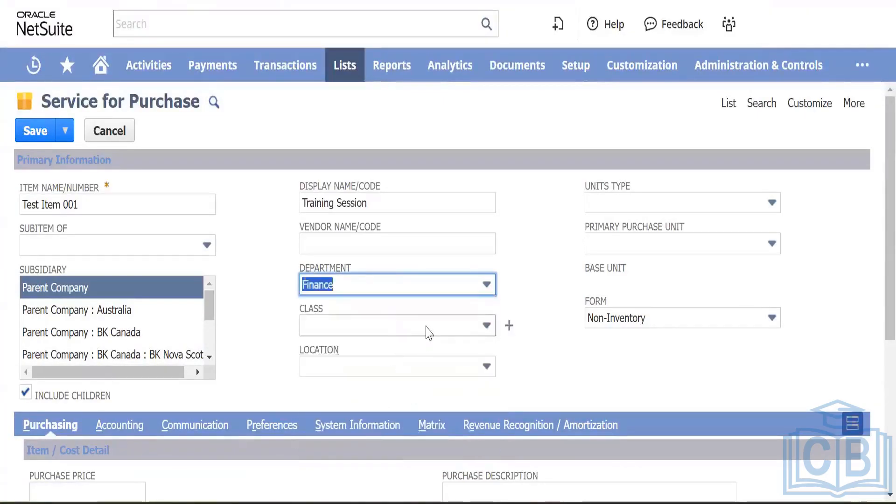
left_click(420, 325)
left_click(342, 485)
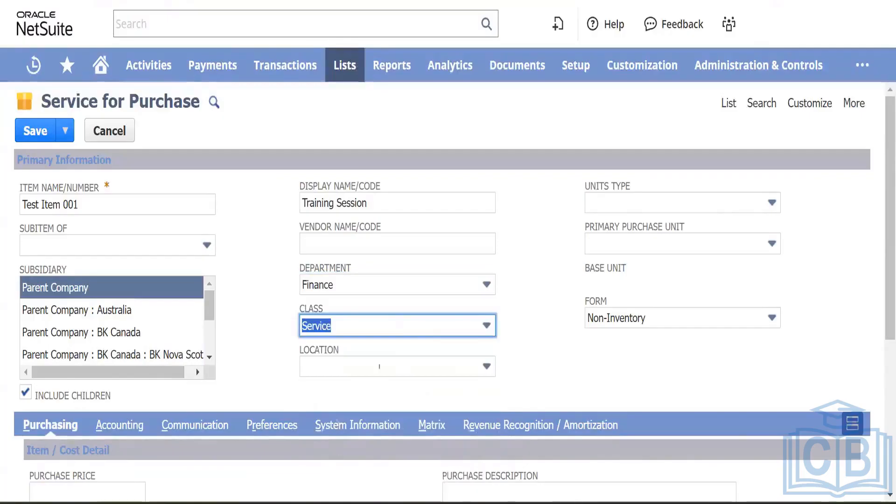
left_click(426, 326)
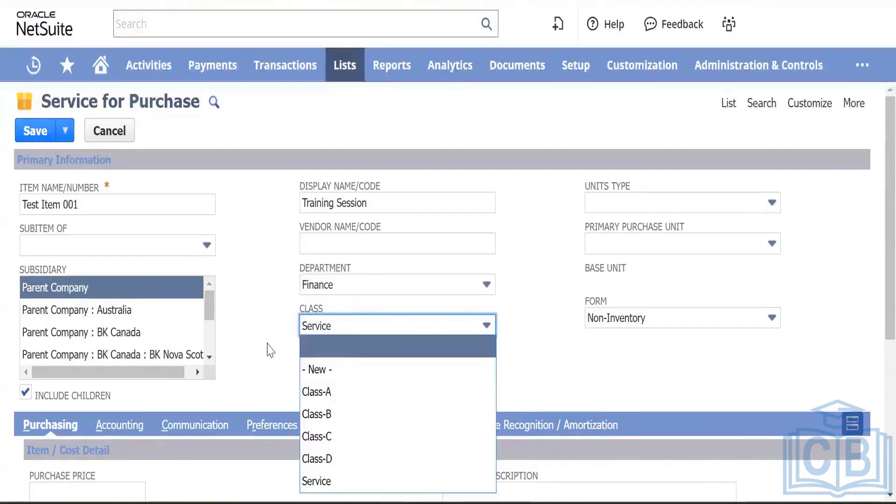
left_click(269, 350)
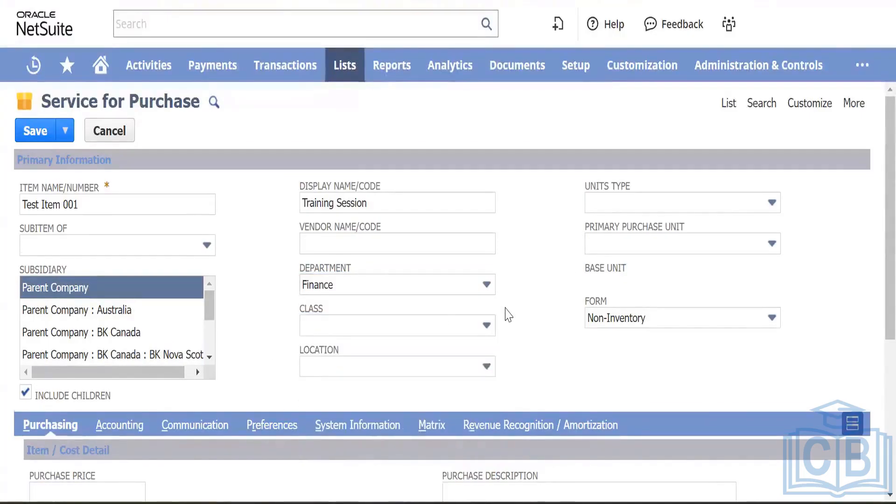
Step: Set tax schedule to Taxable and expense account to 6010 Operating Expenses : Advertising
scroll(509, 315, "down", 5)
left_click(126, 171)
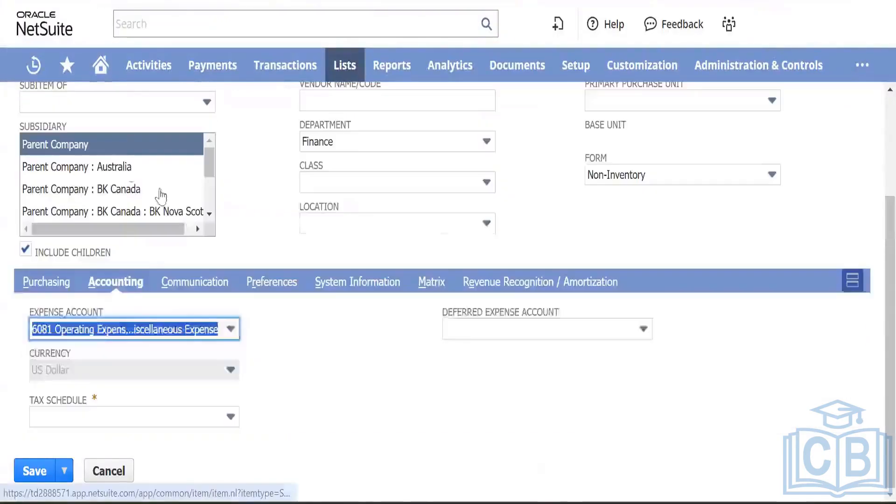
left_click(166, 413)
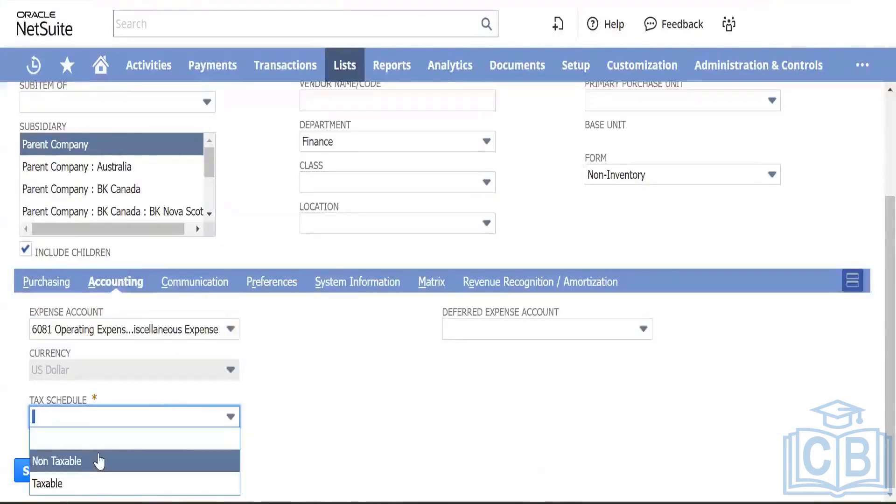
left_click(95, 483)
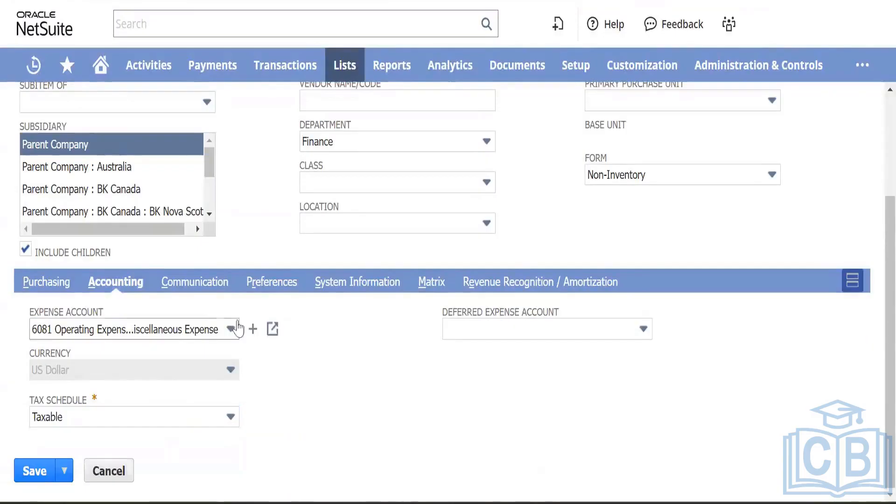
left_click(219, 331)
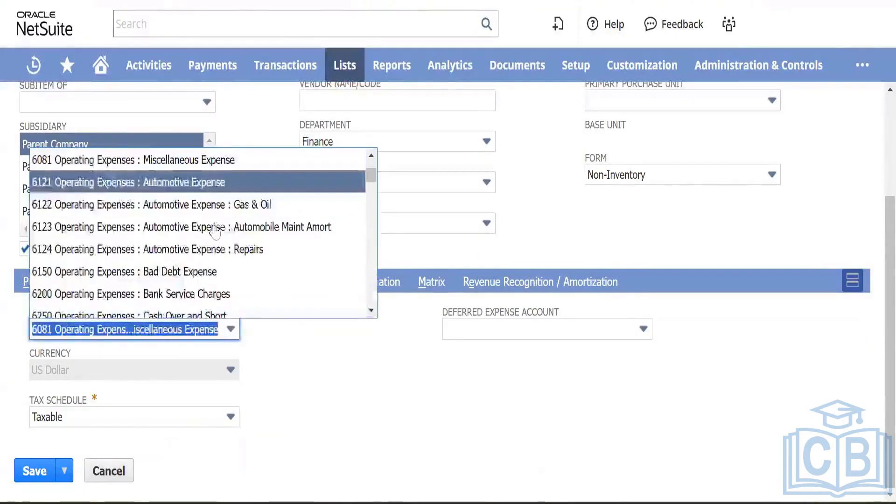
scroll(215, 230, "up", 2)
scroll(214, 230, "up", 2)
left_click(190, 272)
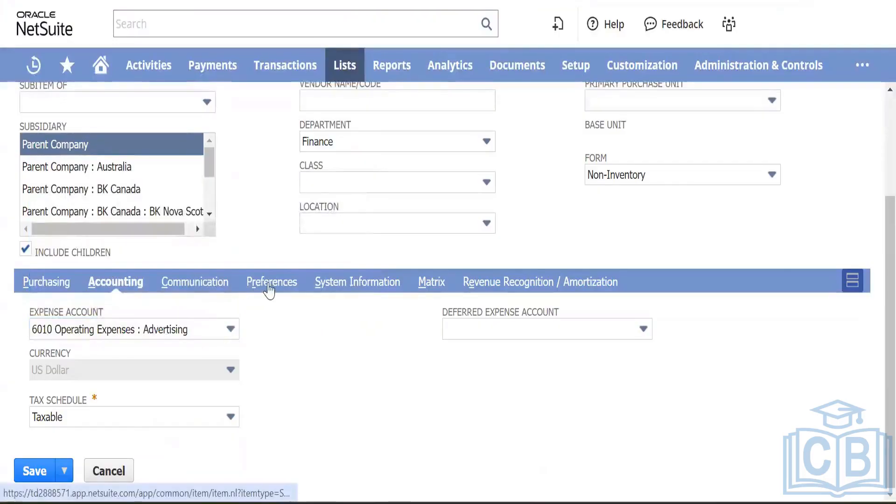
Step: Tick Can Be Fulfilled/Received and Generate Accruals, then save the item
left_click(269, 285)
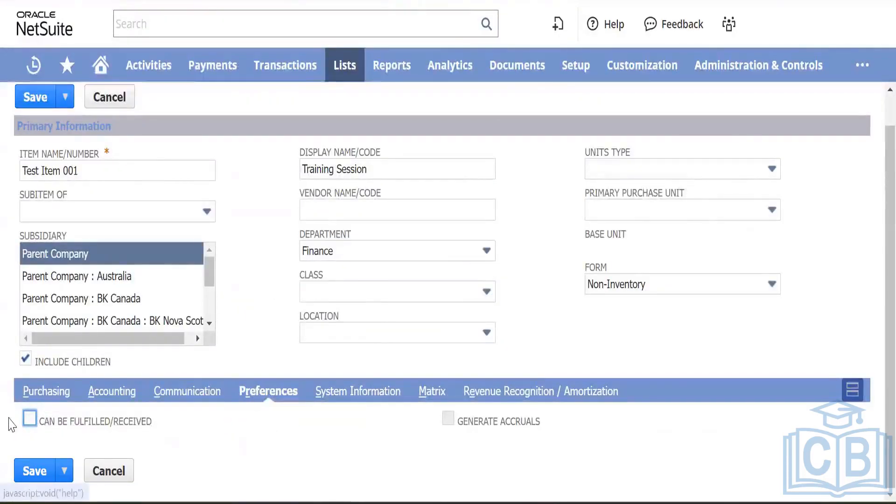
left_click(28, 418)
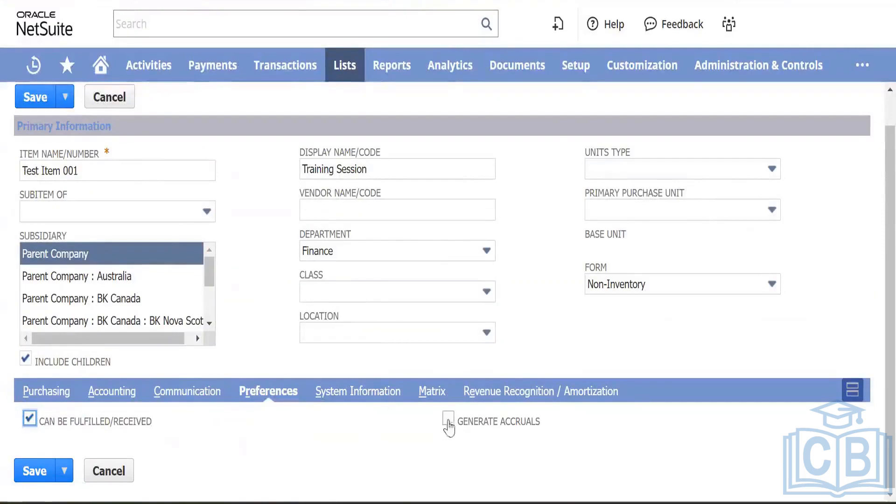
left_click(448, 419)
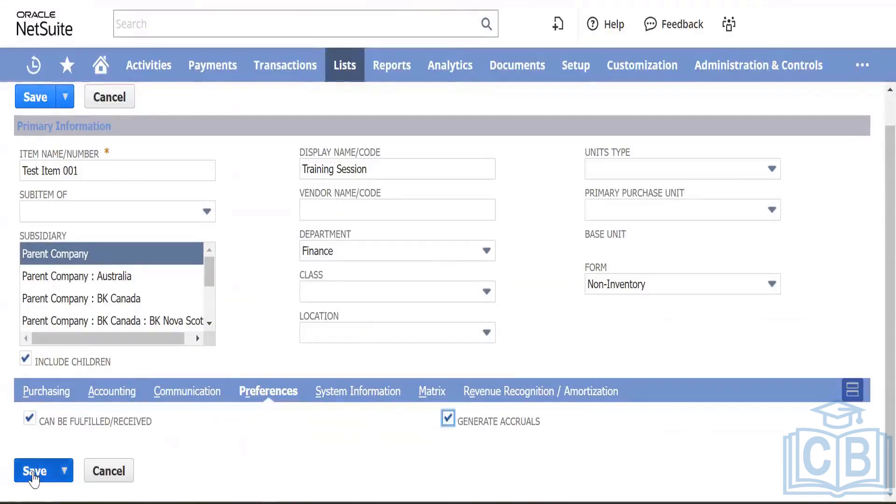
left_click(33, 467)
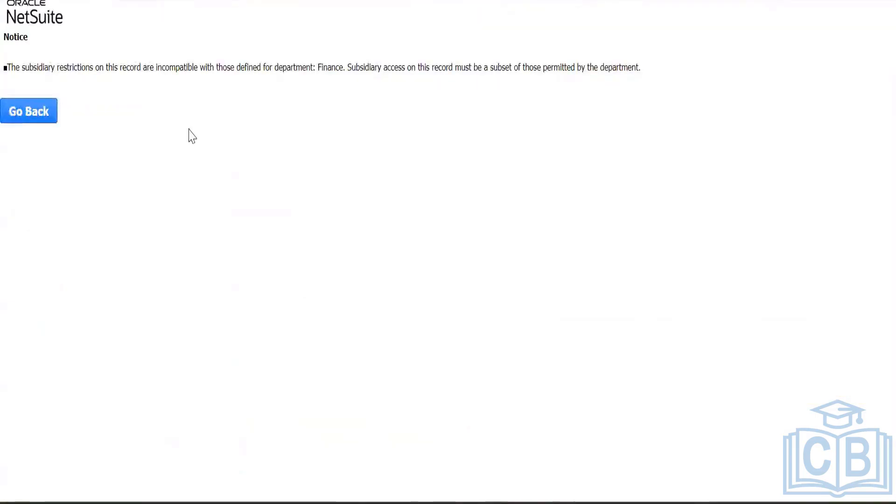
Step: Go back from the Finance department subsidiary-conflict notice to the item form
left_click(37, 117)
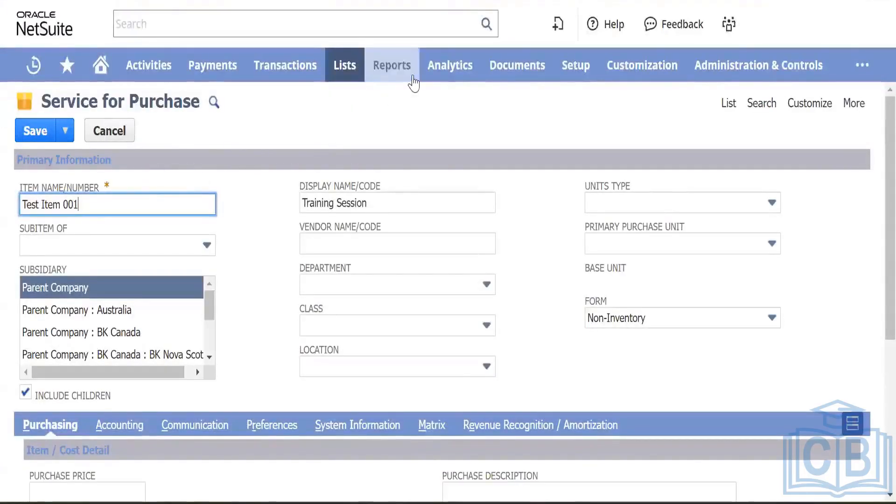
Step: Open the BK Nova Scotia subsidiary record from Setup > Company > Subsidiaries
mouse_move(576, 75)
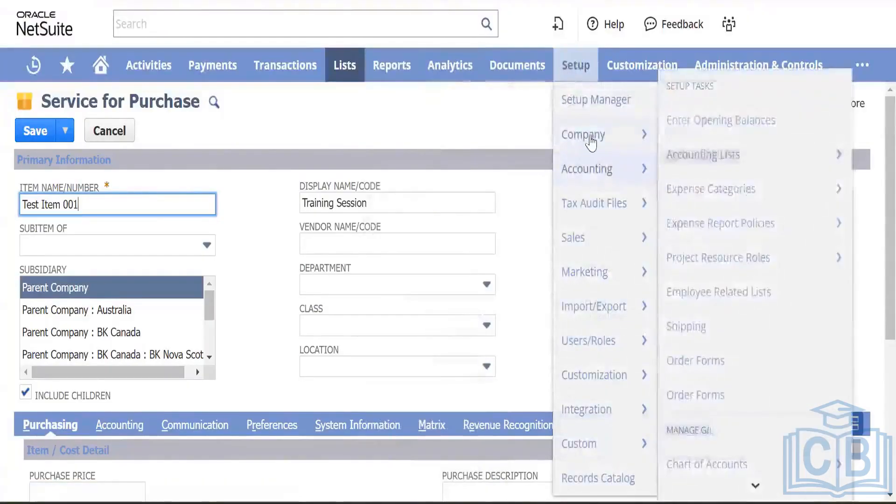
mouse_move(591, 143)
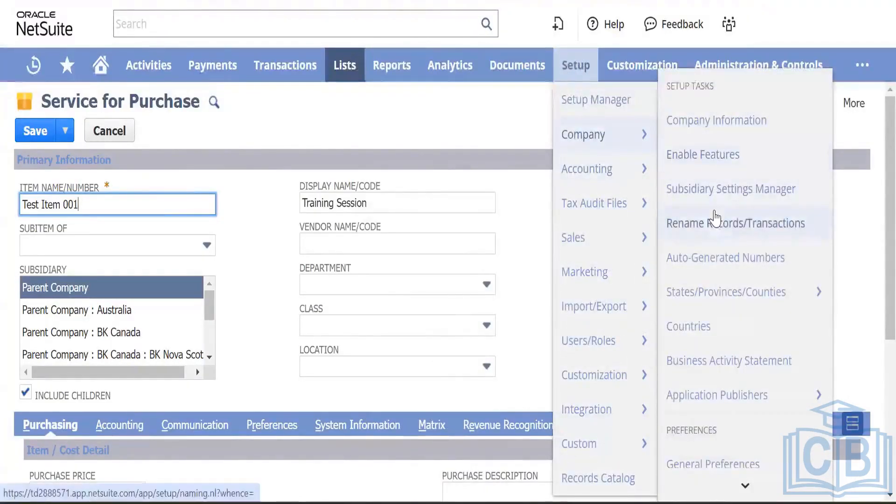
scroll(714, 218, "down", 2)
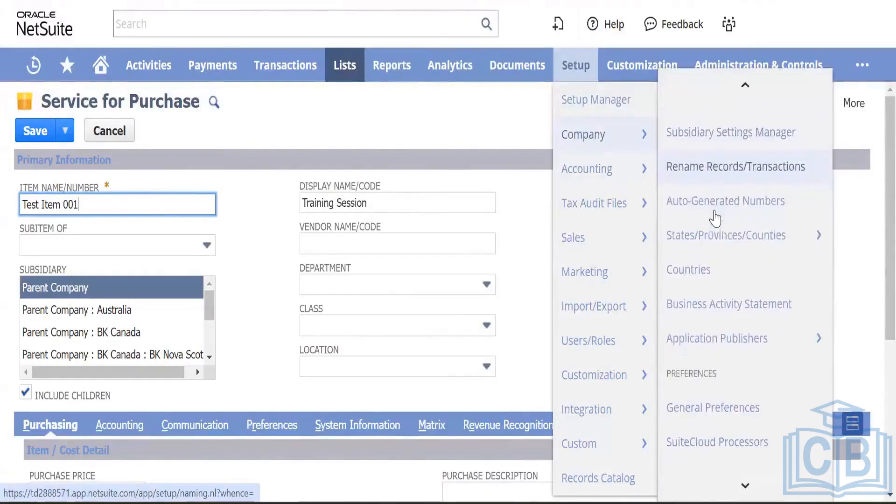
scroll(715, 218, "down", 3)
scroll(711, 214, "down", 5)
mouse_move(698, 320)
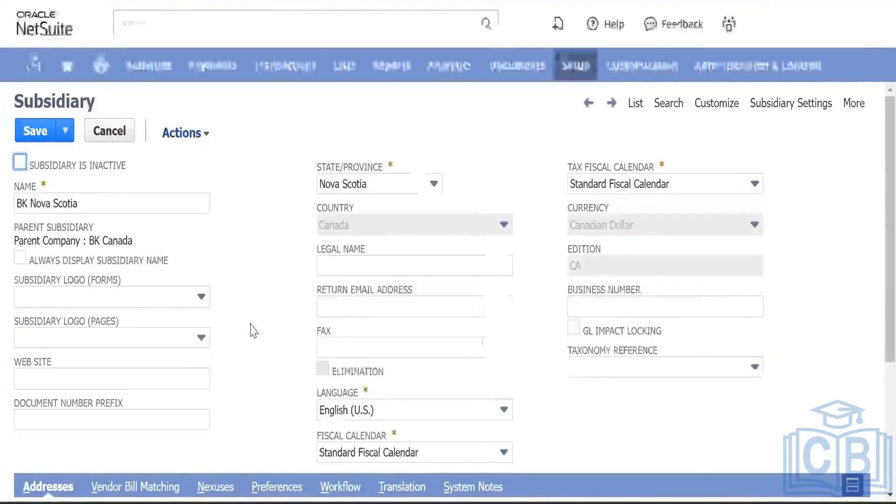
Step: Inspect BK Nova Scotia's Vendor Bill Matching, Nexuses and Preferences, then cancel without saving
scroll(252, 329, "down", 4)
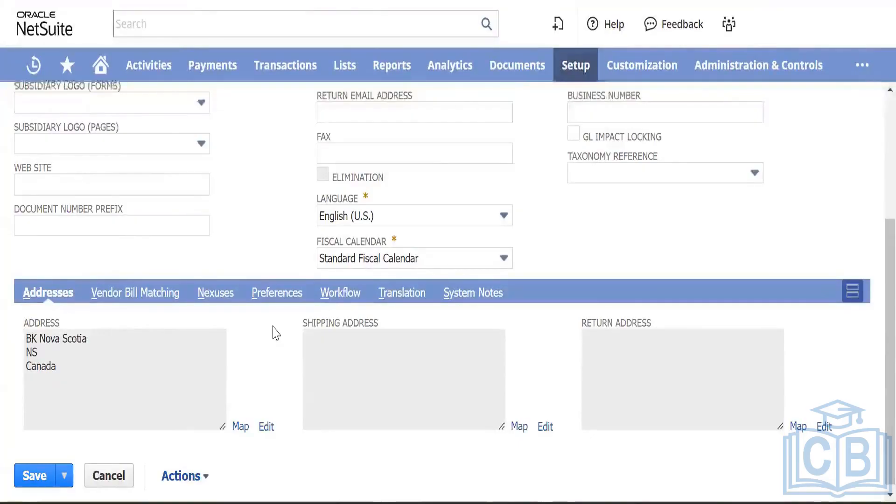
scroll(277, 333, "up", 4)
scroll(276, 333, "down", 2)
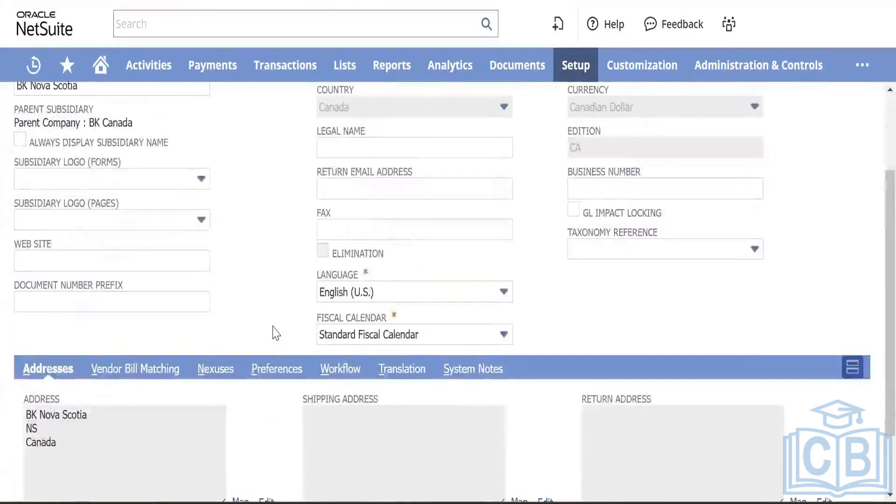
left_click(133, 369)
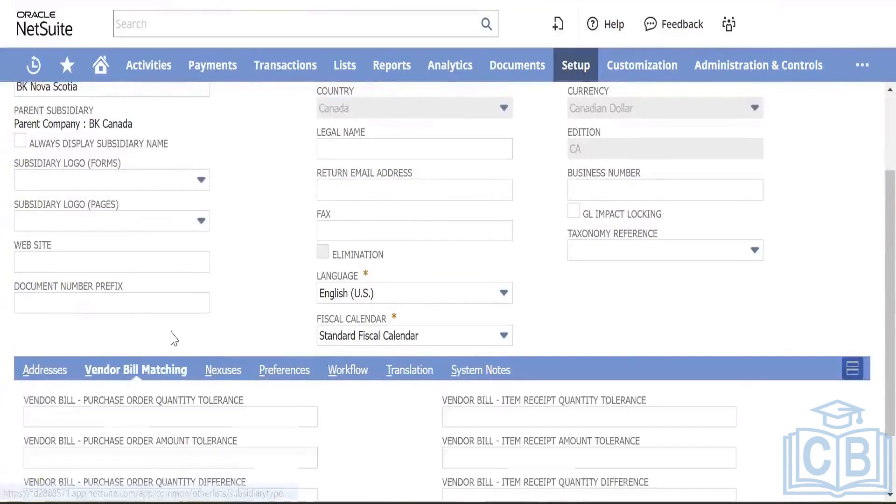
scroll(219, 294, "down", 2)
left_click(228, 291)
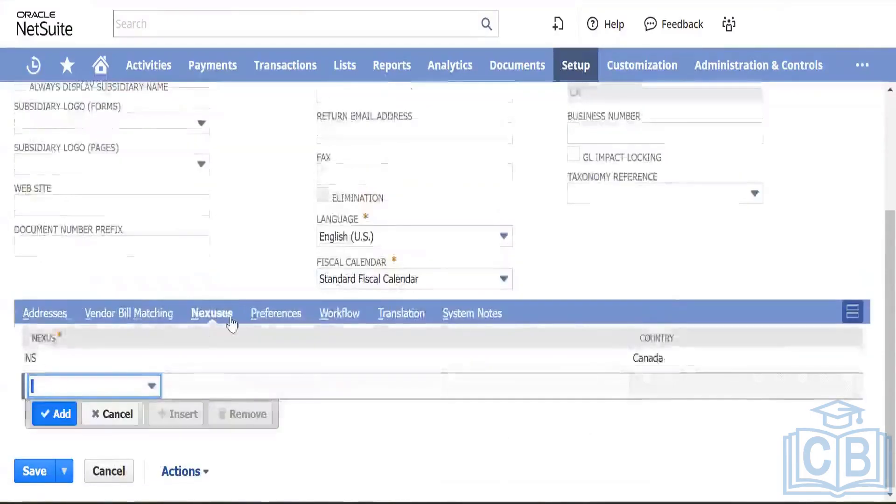
left_click(275, 321)
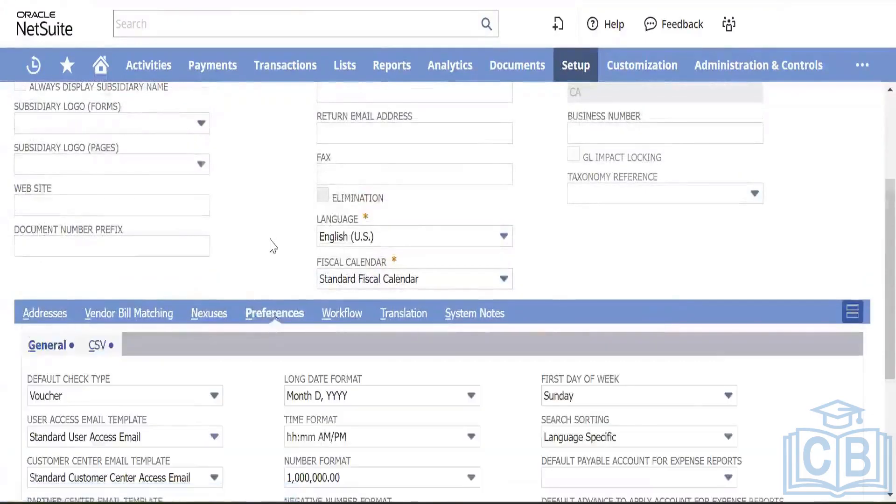
scroll(273, 242, "down", 2)
scroll(280, 245, "up", 6)
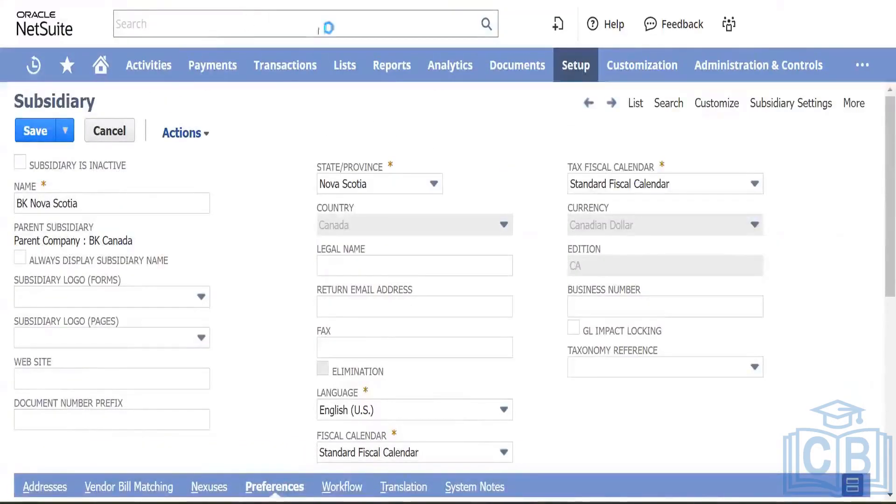
left_click(106, 133)
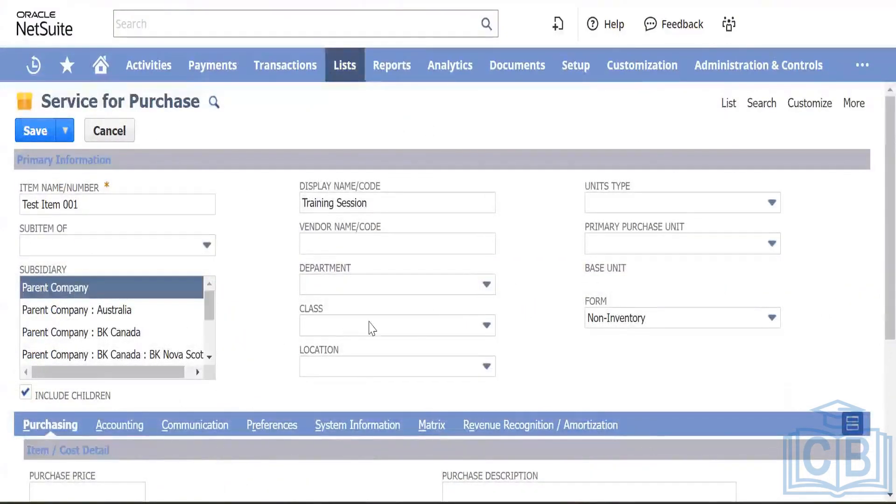
Step: Set tax schedule to Non Taxable and tick Can Be Fulfilled/Received and Generate Accruals
scroll(406, 340, "down", 3)
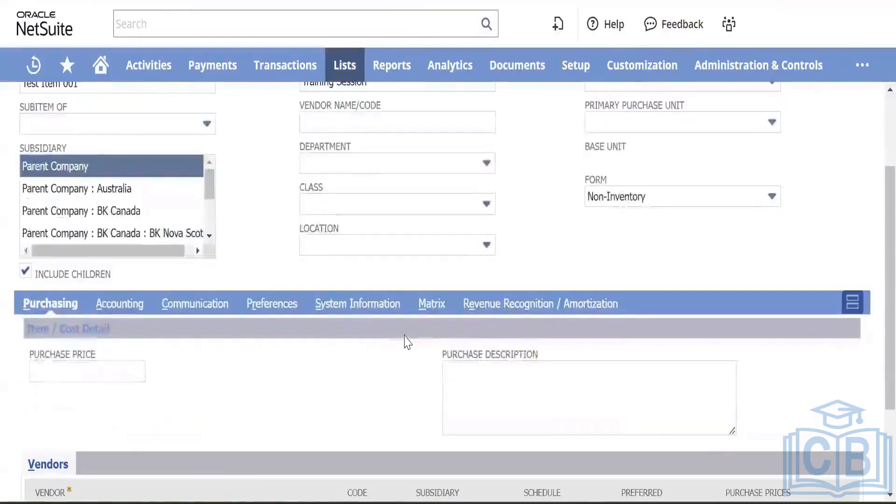
scroll(406, 341, "down", 3)
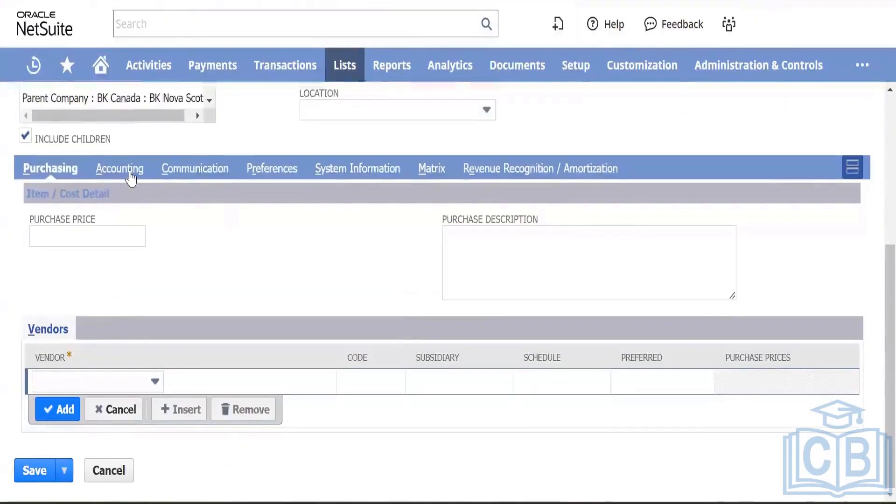
left_click(120, 168)
left_click(147, 420)
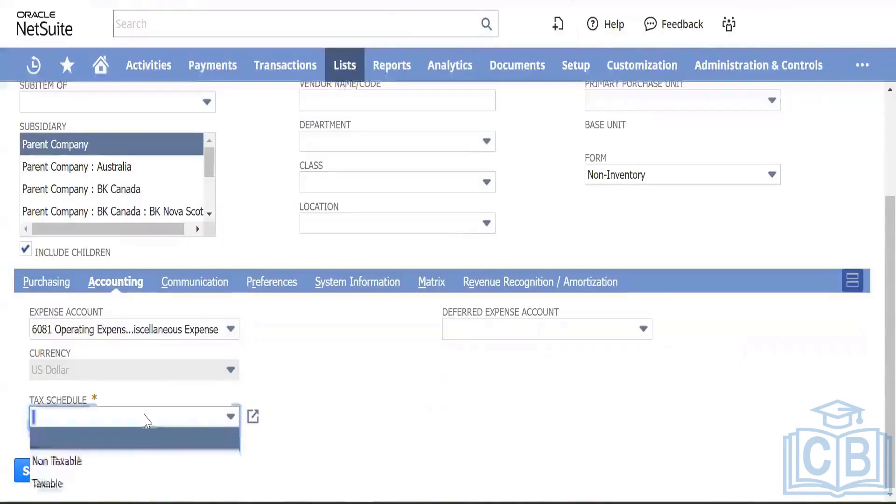
left_click(112, 462)
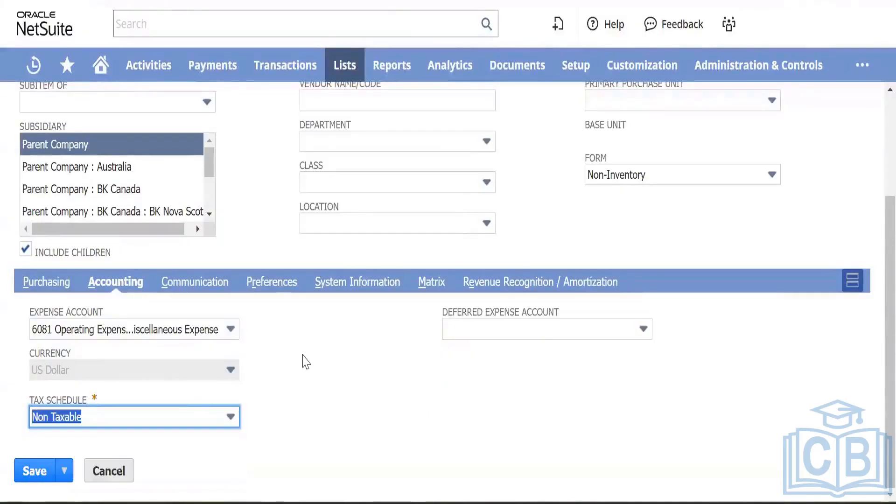
left_click(276, 283)
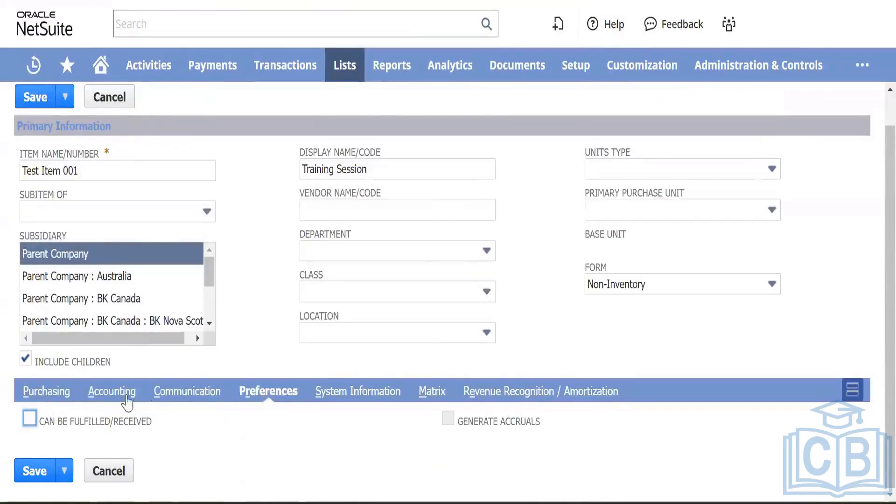
left_click(26, 425)
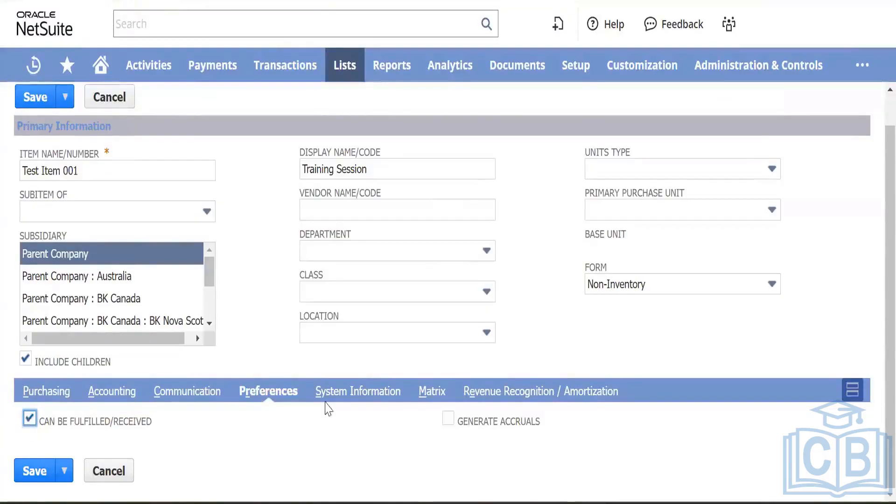
left_click(448, 419)
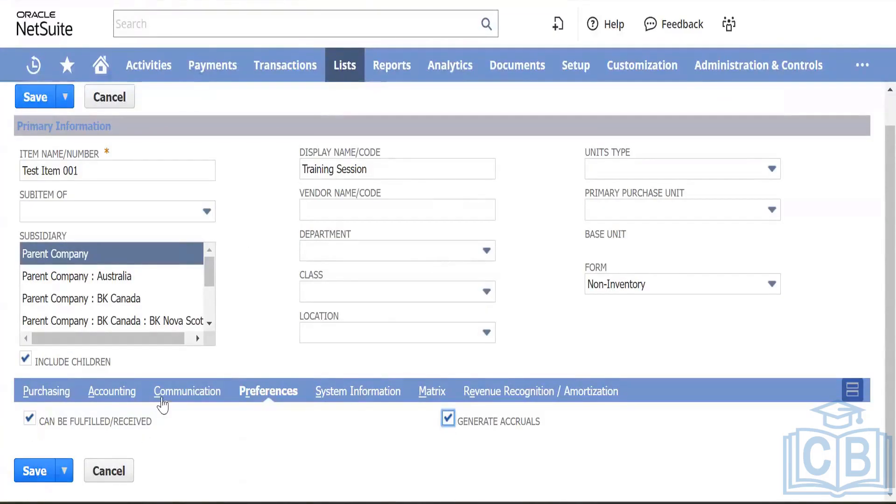
Step: Set expense account to 6010 Operating Expenses : Advertising and save the item
left_click(123, 394)
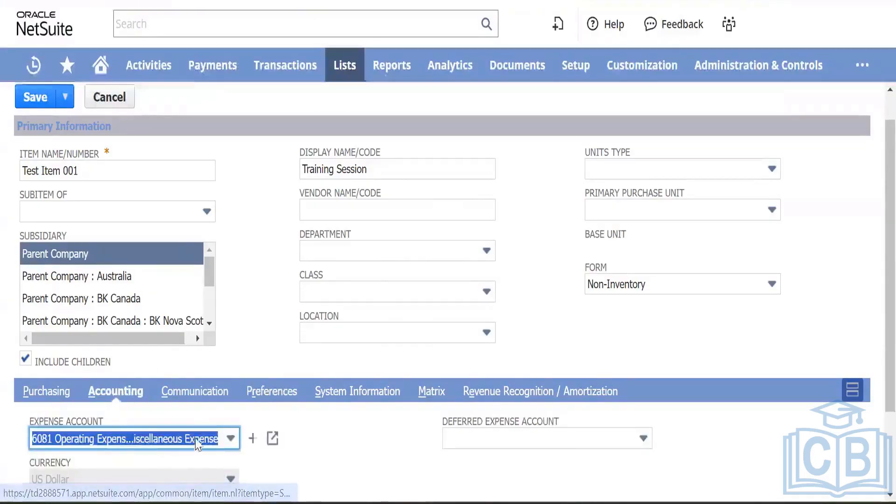
left_click(195, 438)
scroll(187, 343, "up", 3)
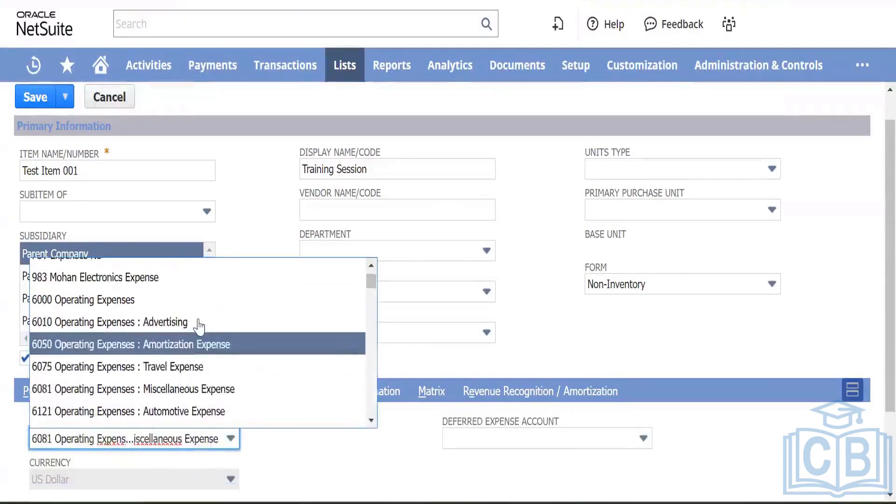
left_click(196, 317)
scroll(55, 443, "down", 2)
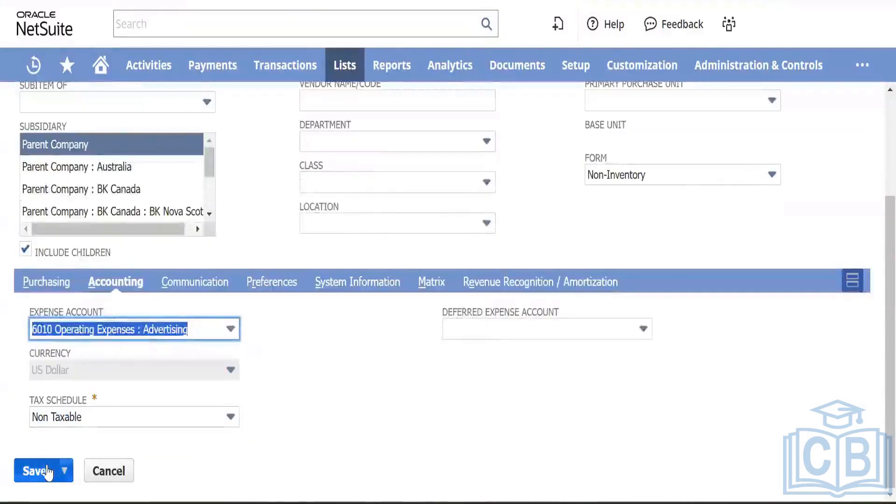
left_click(38, 471)
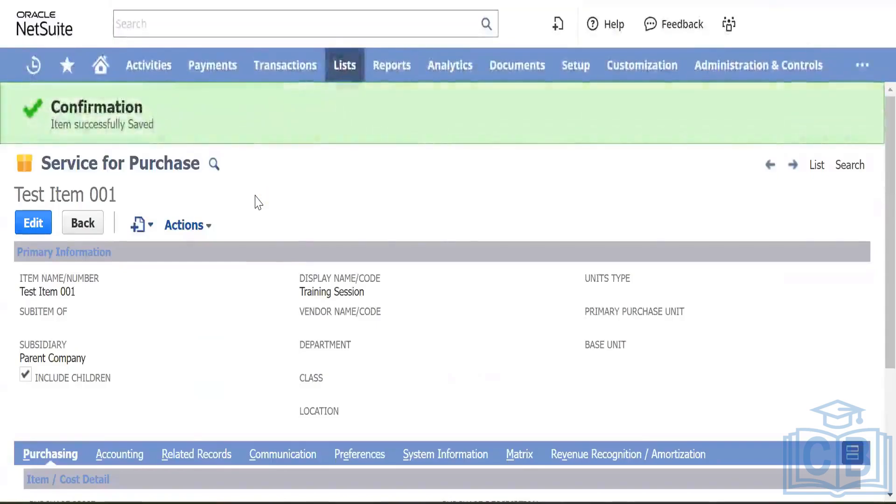
Step: Review the System Notes logging creation of Test Item 001 (record 624)
scroll(258, 202, "down", 4)
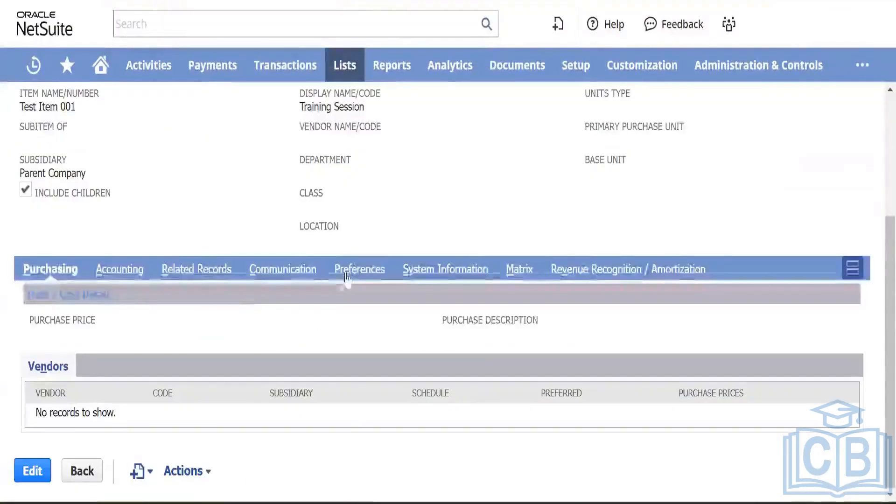
left_click(447, 271)
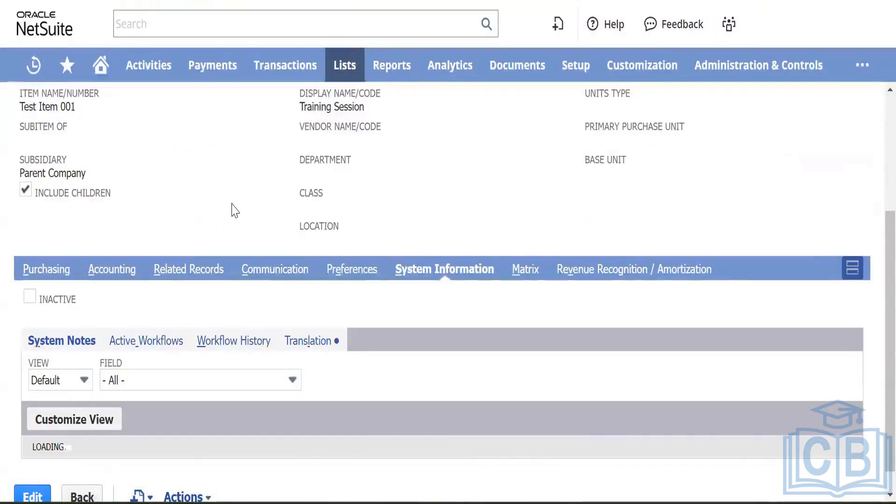
scroll(235, 211, "down", 2)
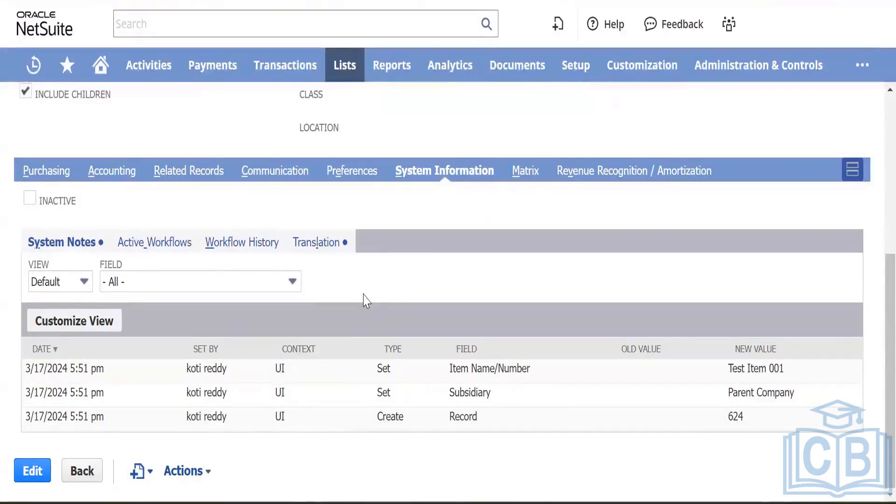
Step: Start a new vendor record from Lists > Relationships > Vendors > New
mouse_move(266, 79)
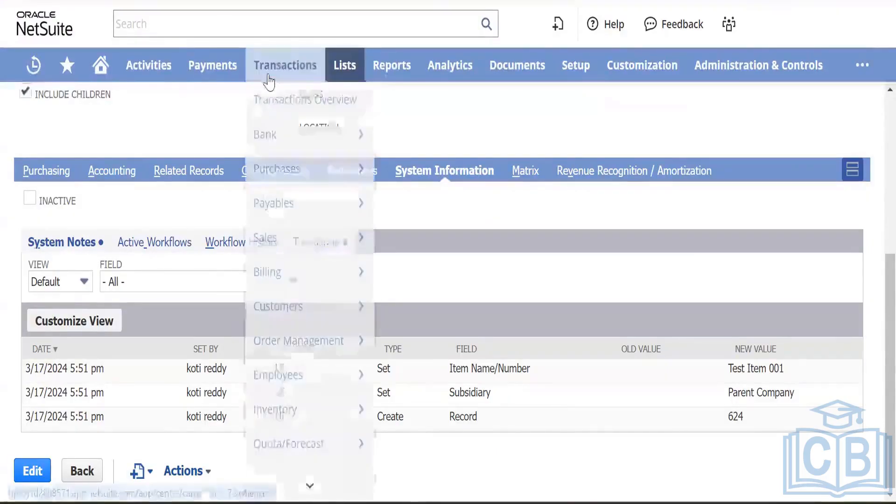
mouse_move(279, 138)
mouse_move(345, 65)
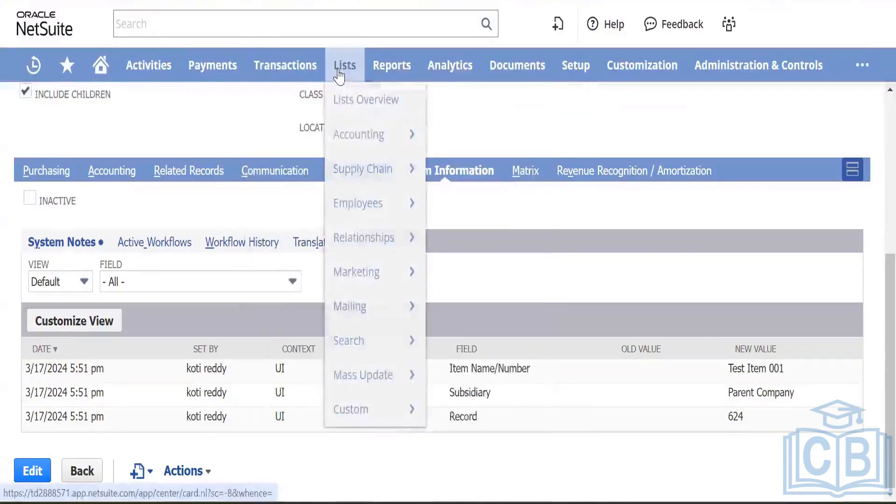
mouse_move(409, 251)
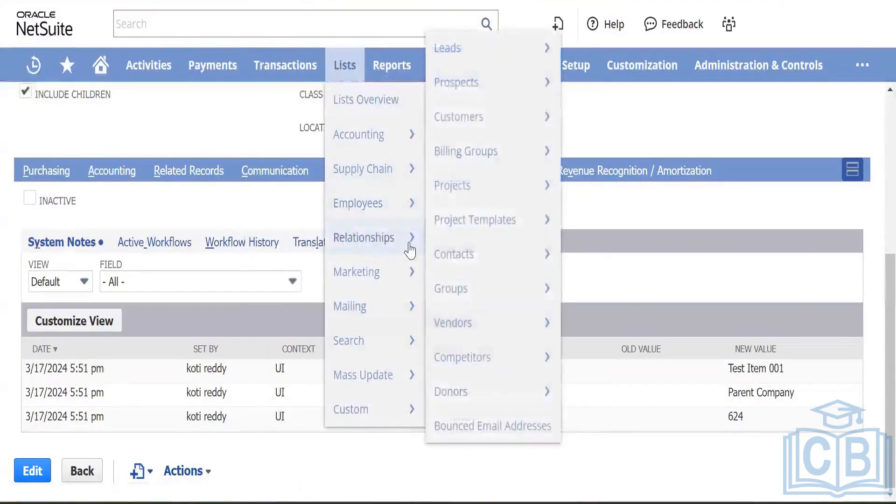
mouse_move(488, 339)
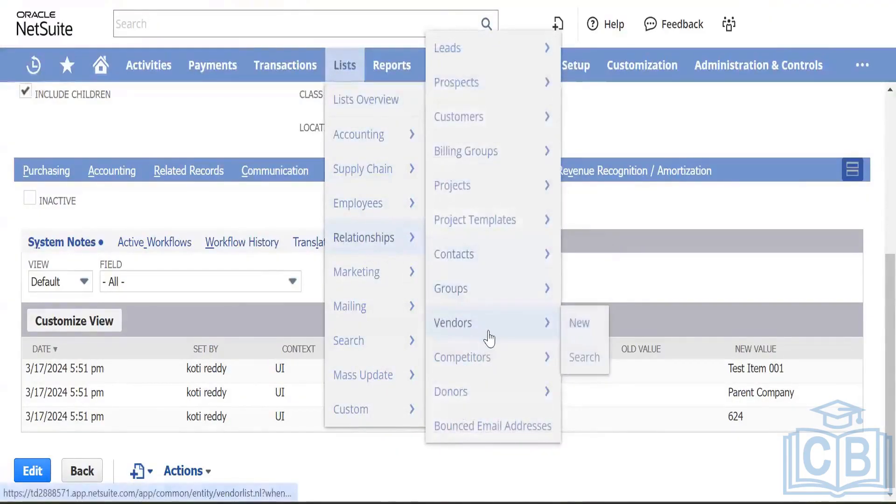
left_click(581, 325)
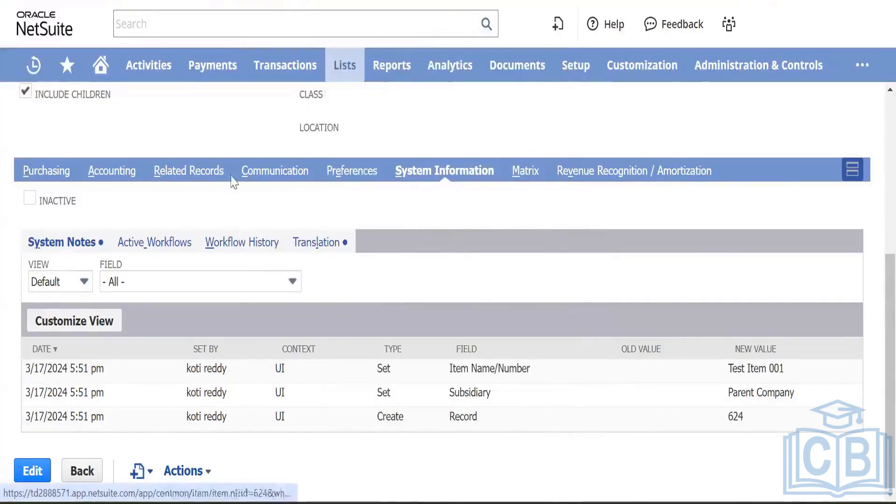
scroll(242, 173, "up", 6)
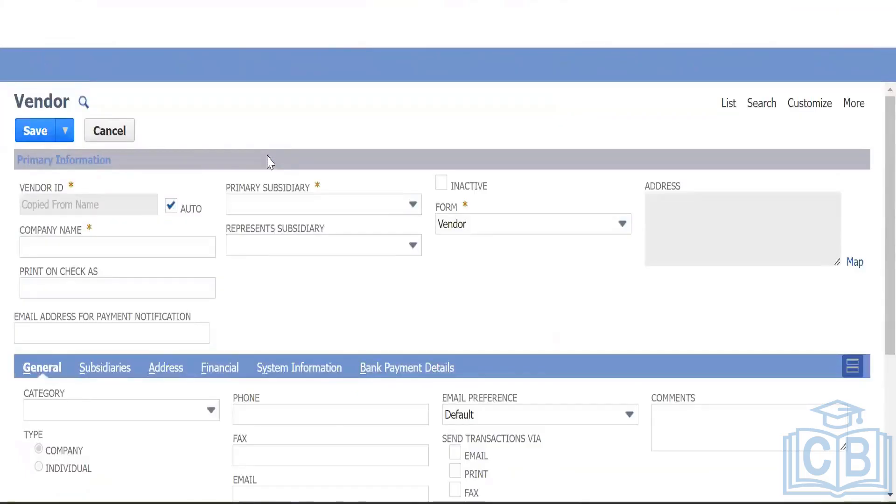
Step: Enter Magna Services as the company name, copying it into Vendor ID
left_click(52, 248)
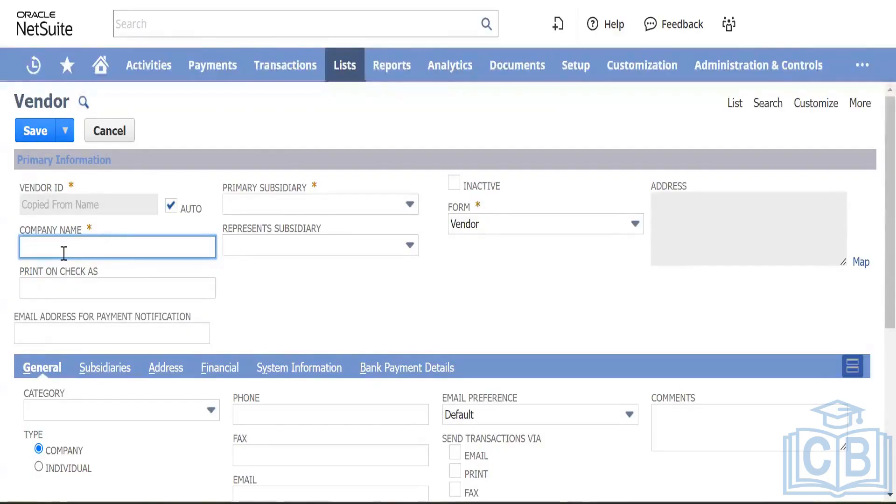
key("shift")
key("shift")
key("shift")
key("shift")
key("shift")
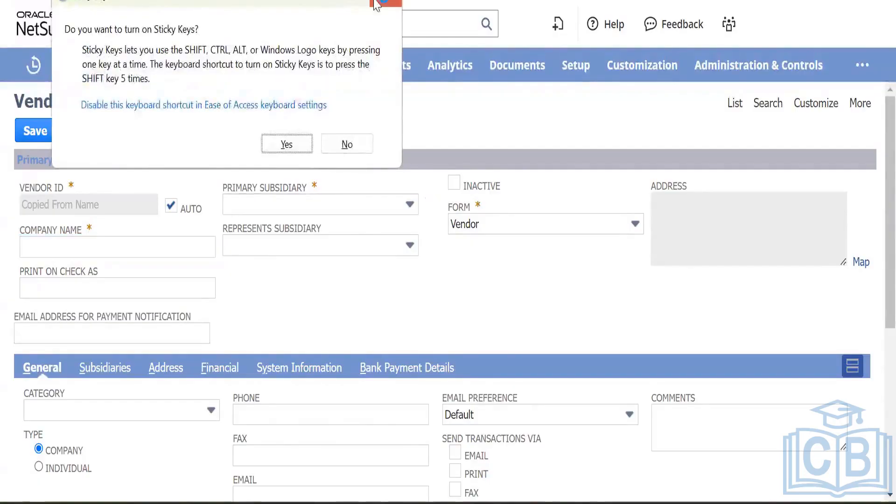
left_click(380, 3)
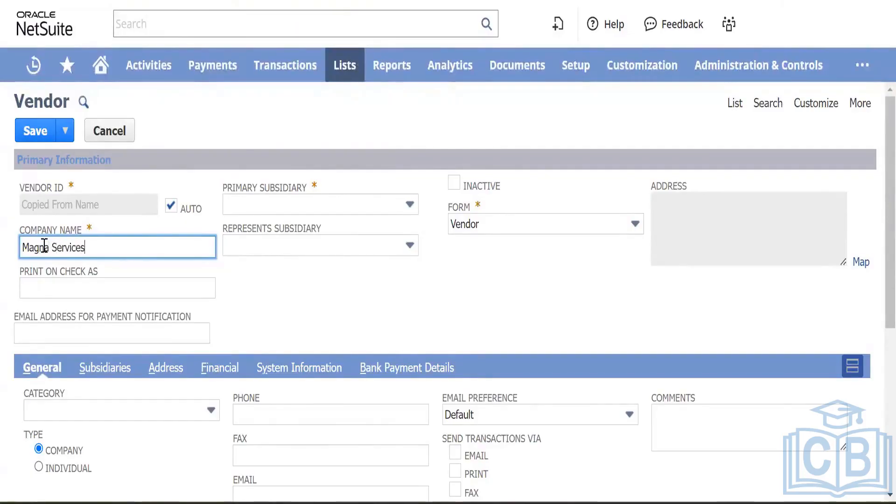
key("Tab")
key("Tab")
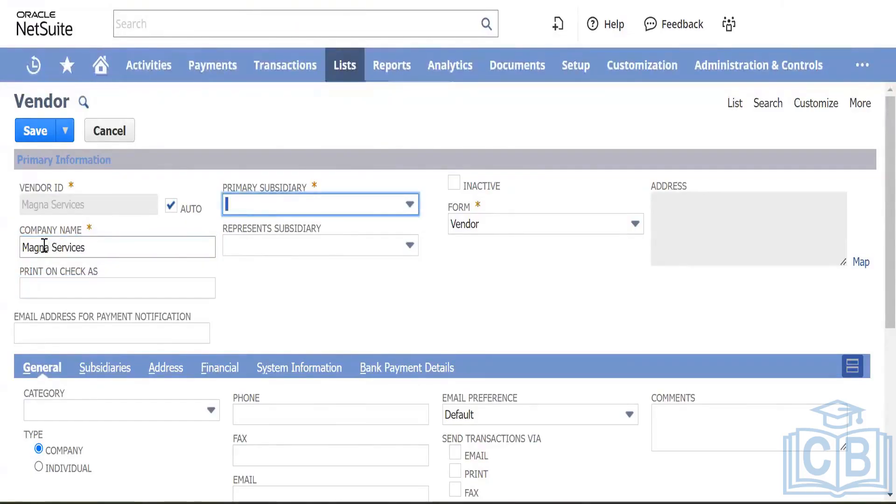
Step: Set primary subsidiary to BK Canada and leave Represents Subsidiary blank
left_click(356, 200)
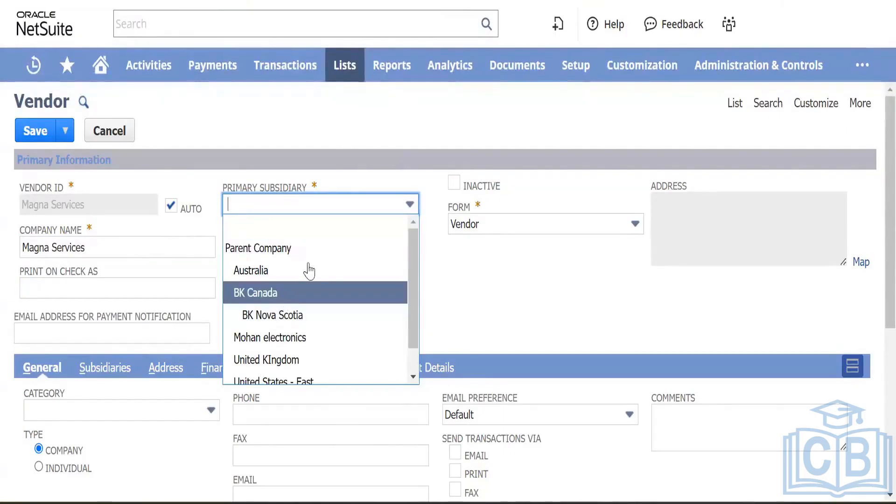
left_click(289, 293)
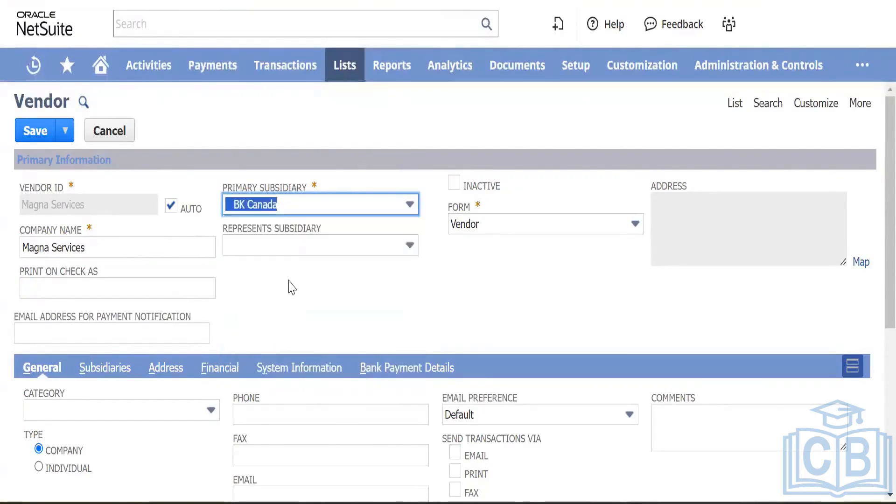
left_click(356, 244)
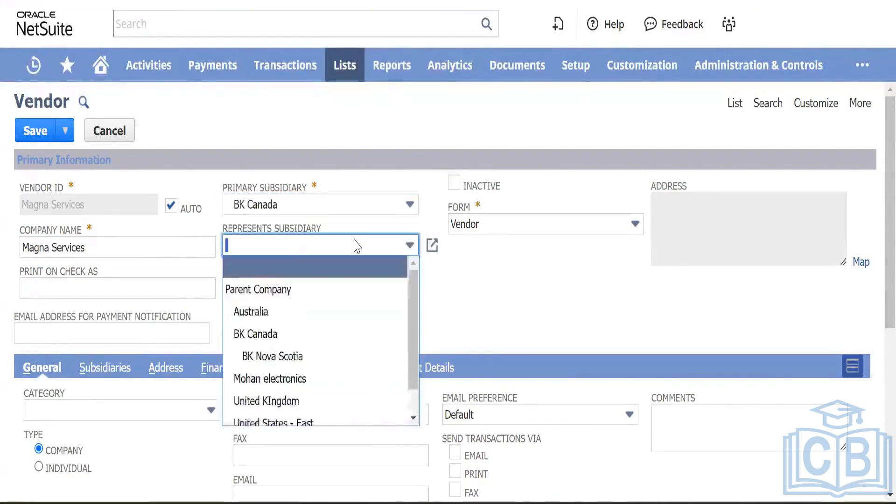
left_click(278, 357)
left_click(329, 255)
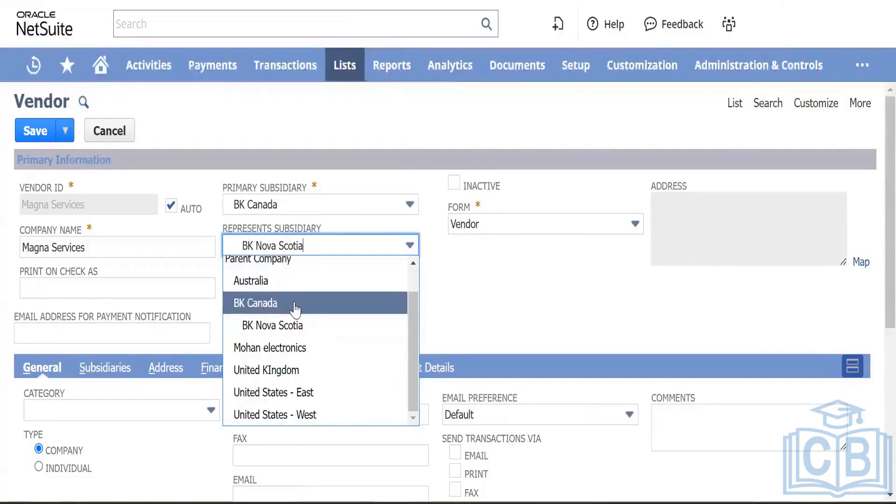
scroll(289, 298, "up", 1)
left_click(291, 274)
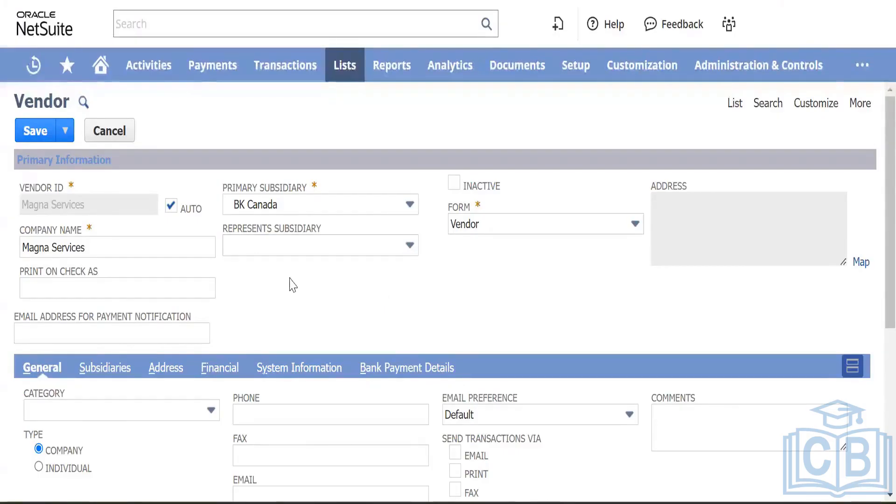
scroll(292, 282, "down", 2)
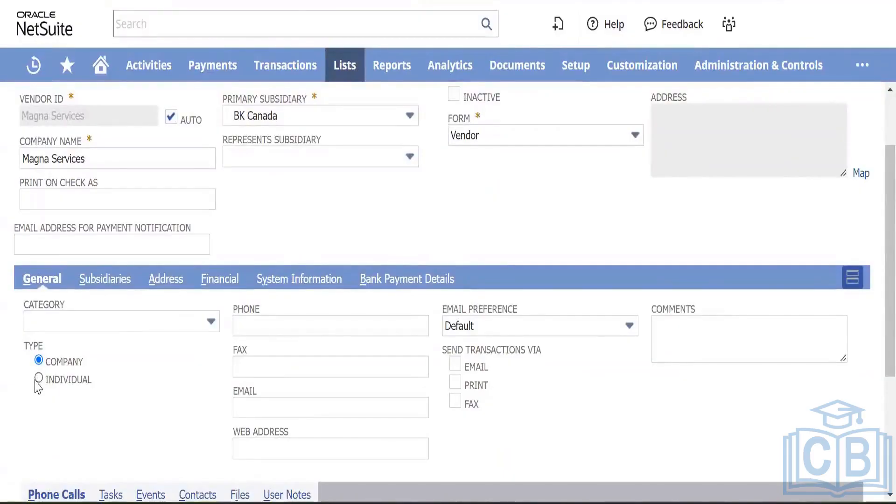
Step: Switch the vendor type to Individual and back to Company, leaving the category unset
scroll(407, 190, "up", 2)
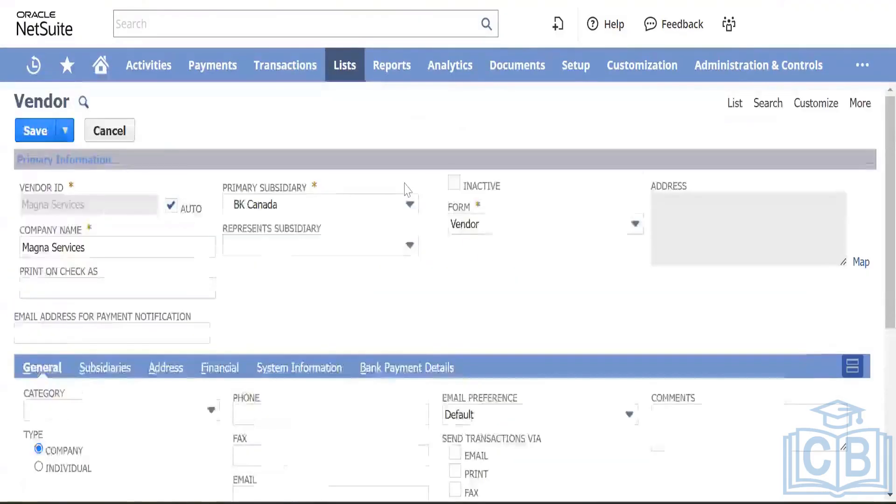
scroll(305, 323, "down", 2)
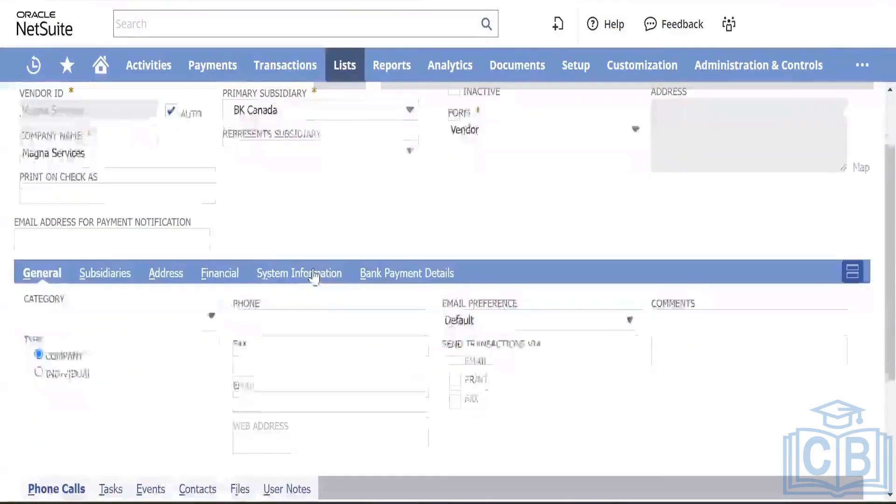
left_click(38, 372)
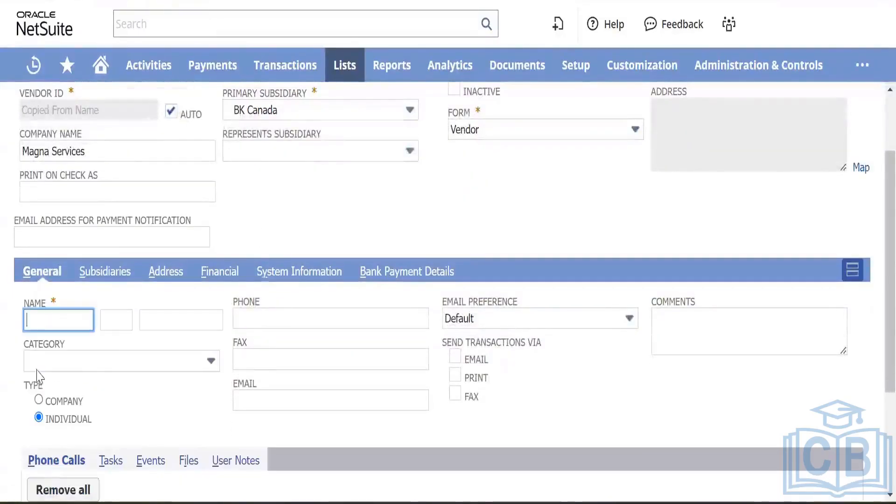
left_click(39, 400)
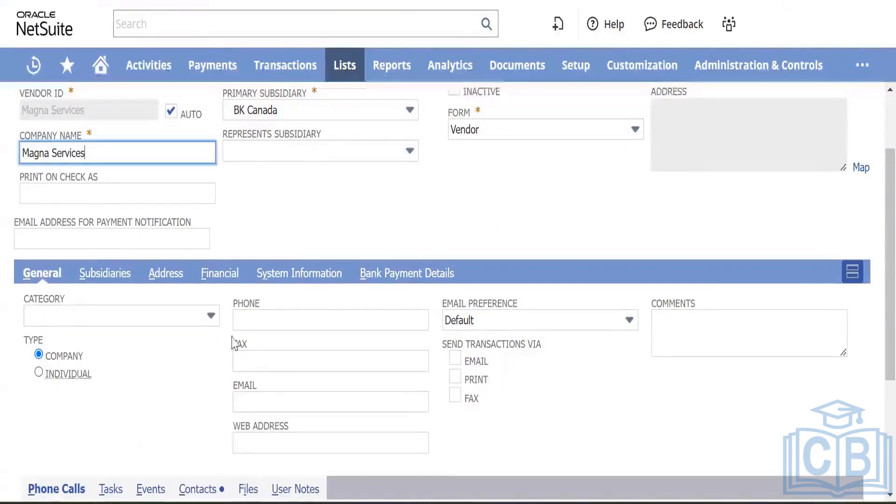
scroll(250, 343, "down", 2)
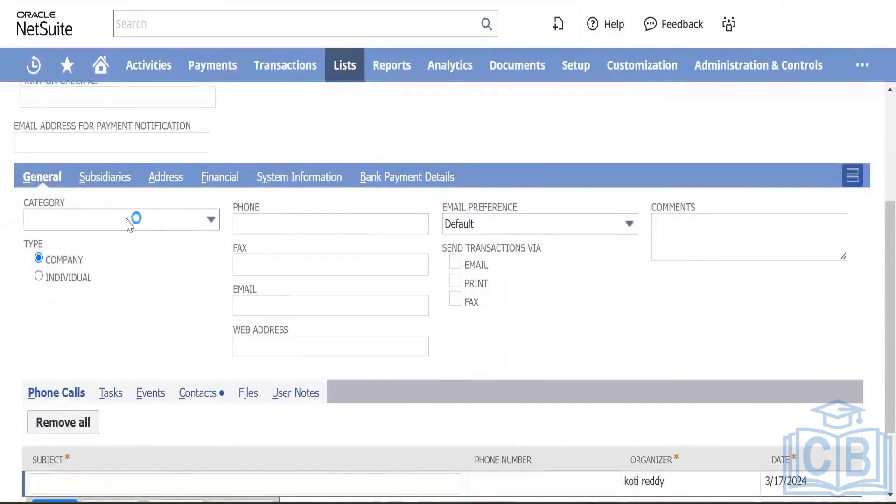
left_click(182, 229)
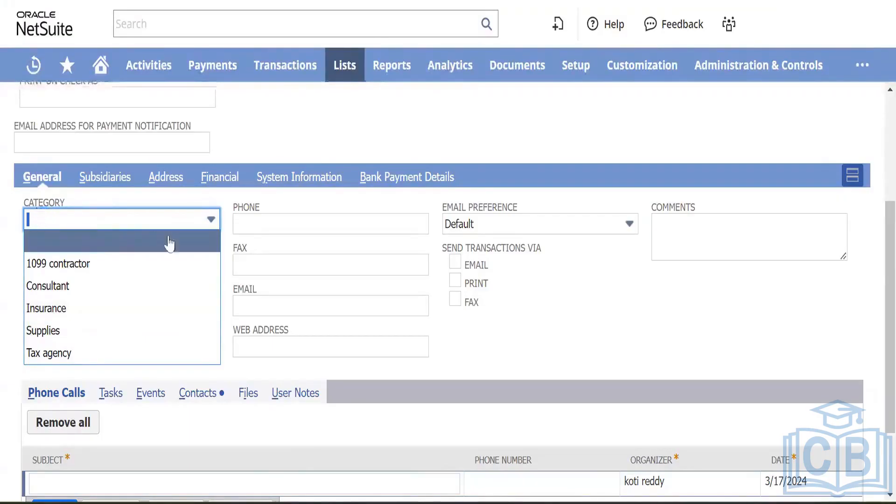
left_click(204, 195)
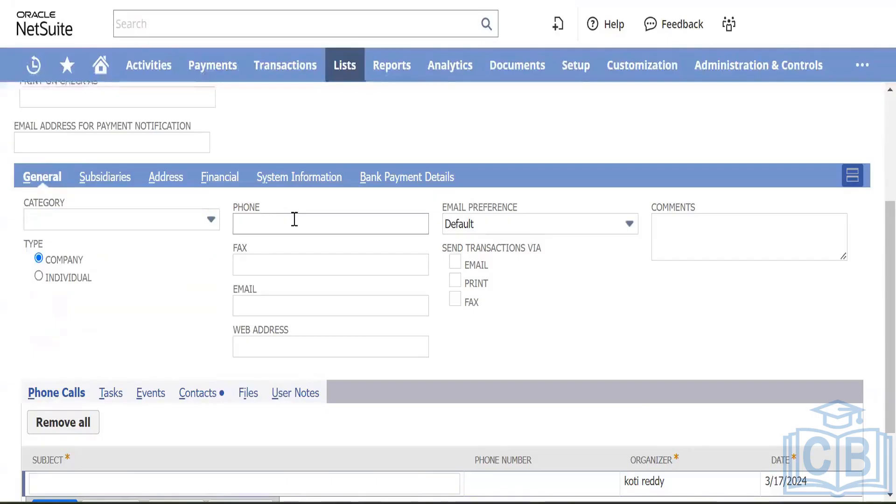
Step: Enter the vendor's e-mail address on the General subtab and show the Files sublist
left_click(263, 309)
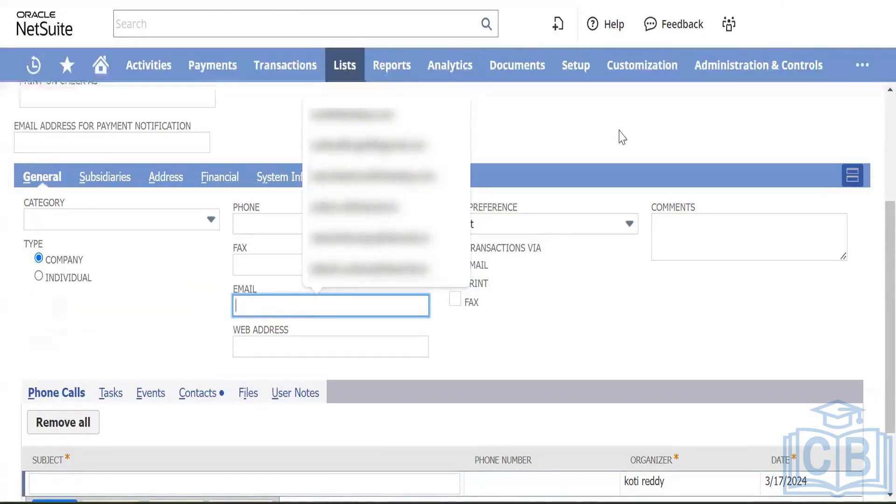
left_click(633, 257)
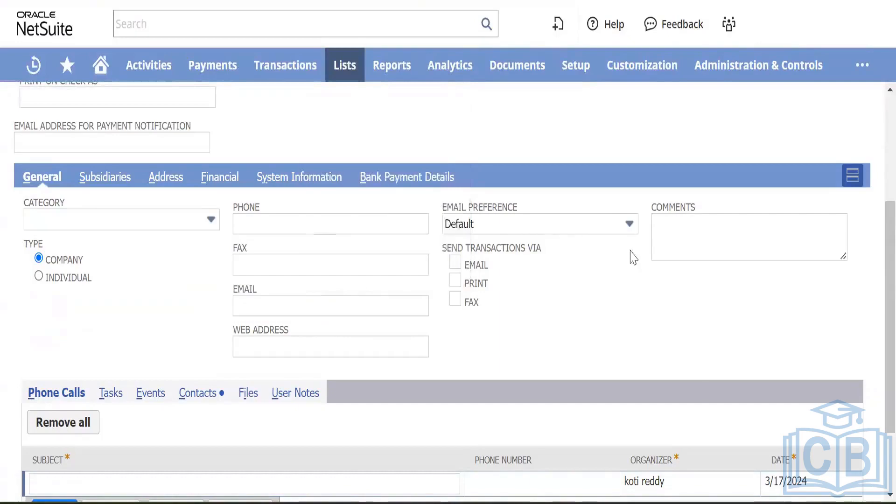
left_click(243, 312)
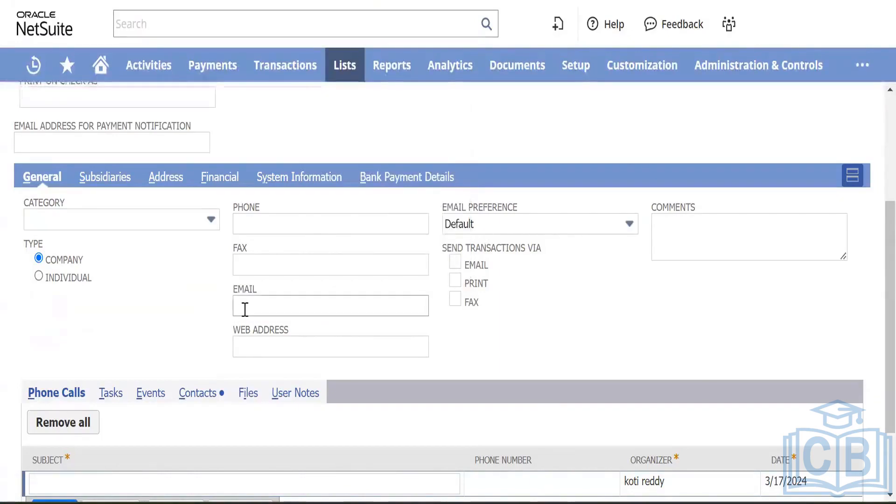
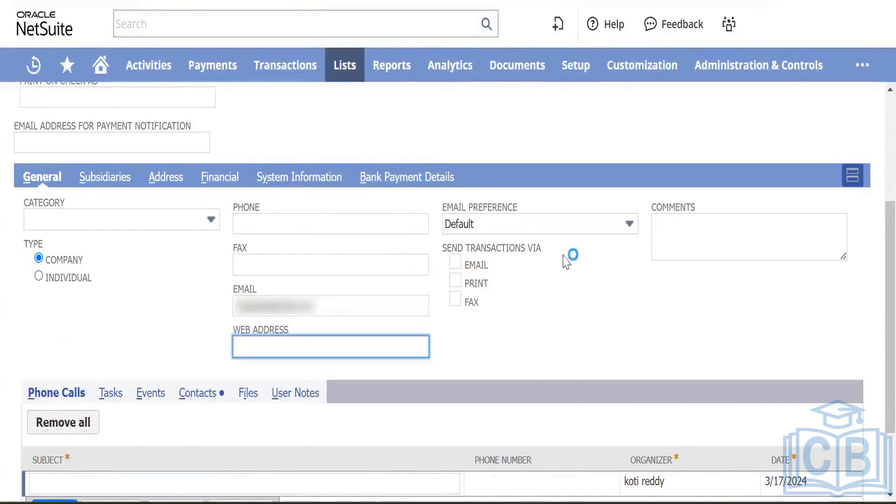
scroll(184, 301, "down", 2)
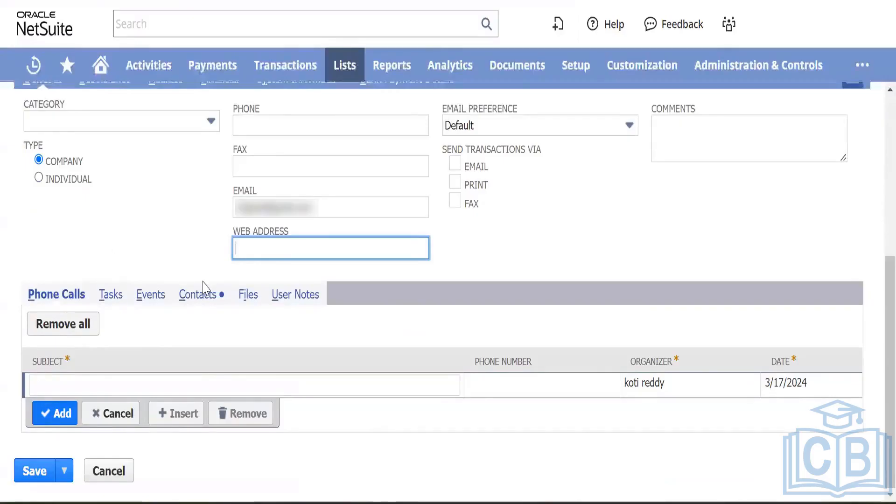
left_click(245, 295)
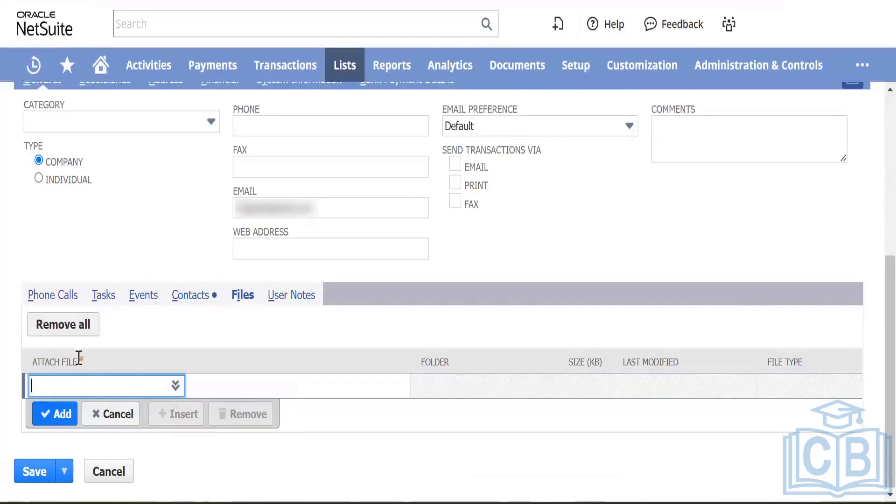
scroll(158, 312, "up", 4)
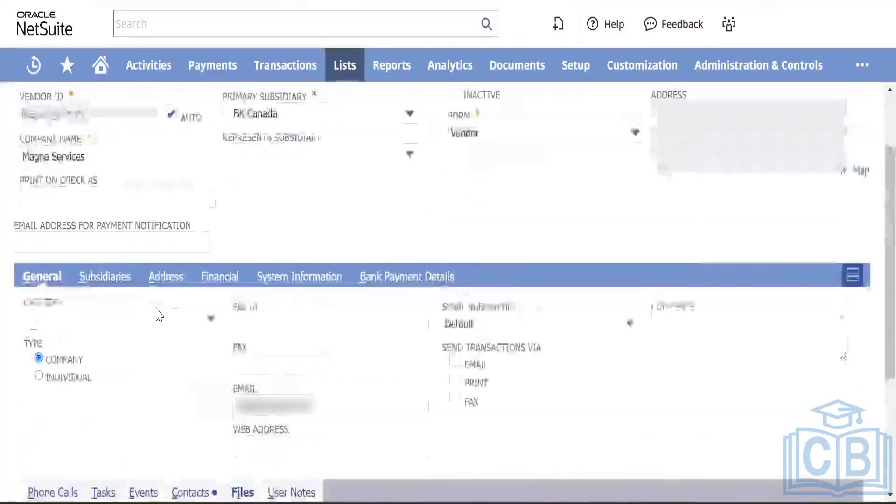
Step: Add BK Nova Scotia as a second subsidiary beside BK Canada on the Magna Services vendor
left_click(111, 280)
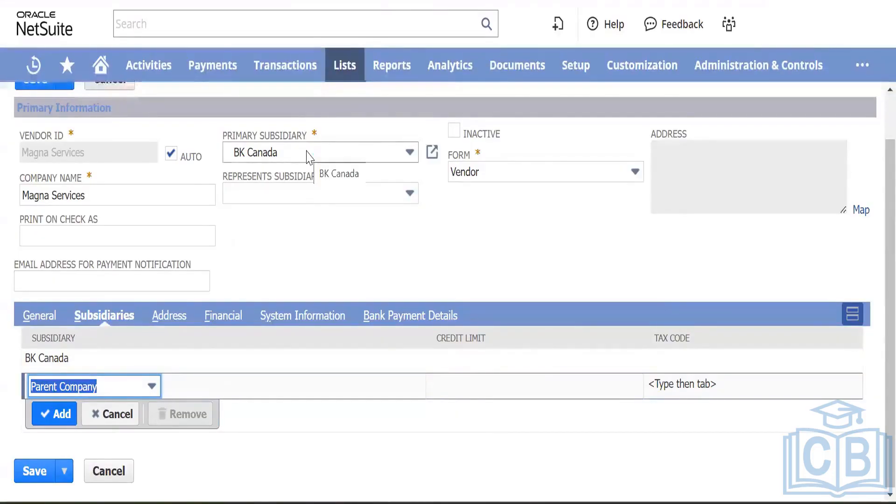
left_click(132, 386)
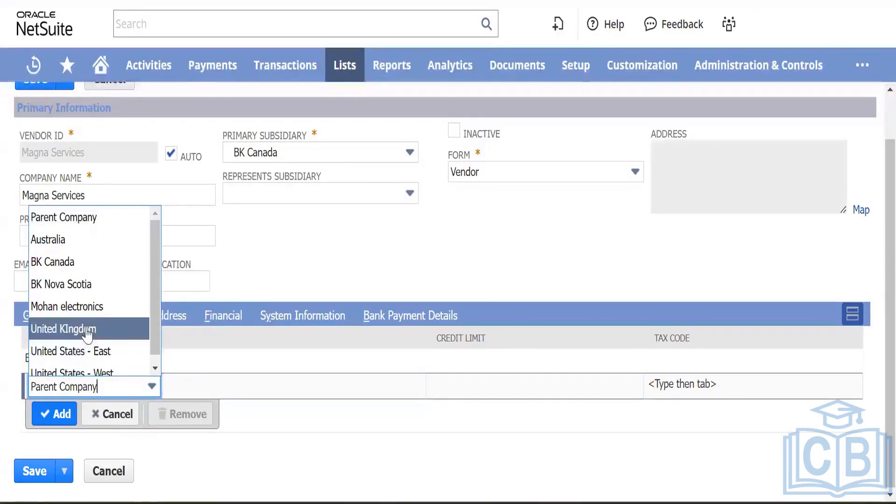
scroll(87, 331, "down", 1)
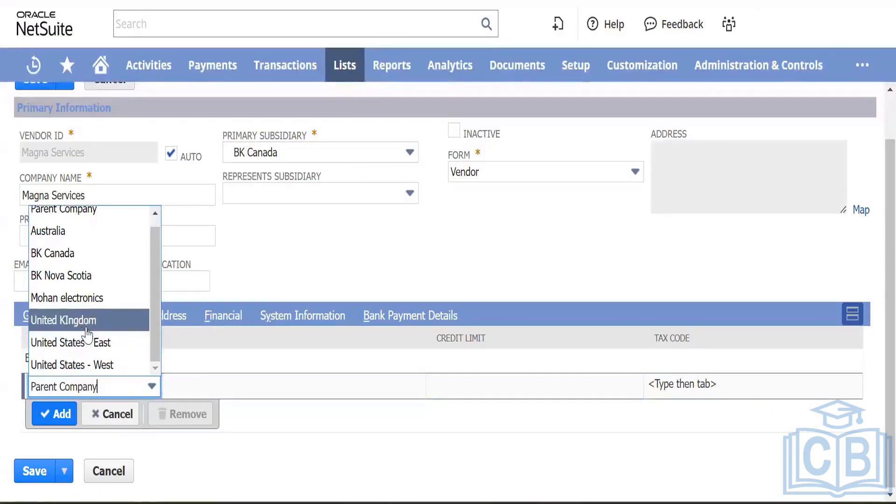
left_click(127, 279)
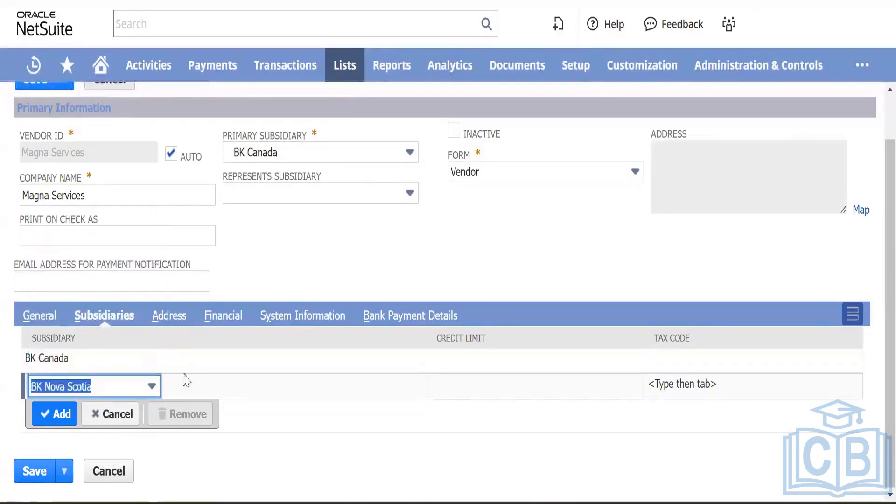
left_click(55, 414)
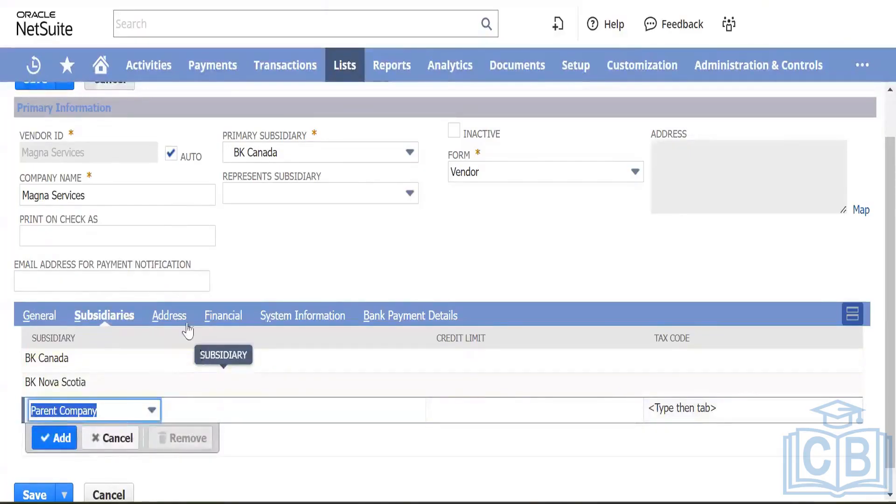
left_click(172, 315)
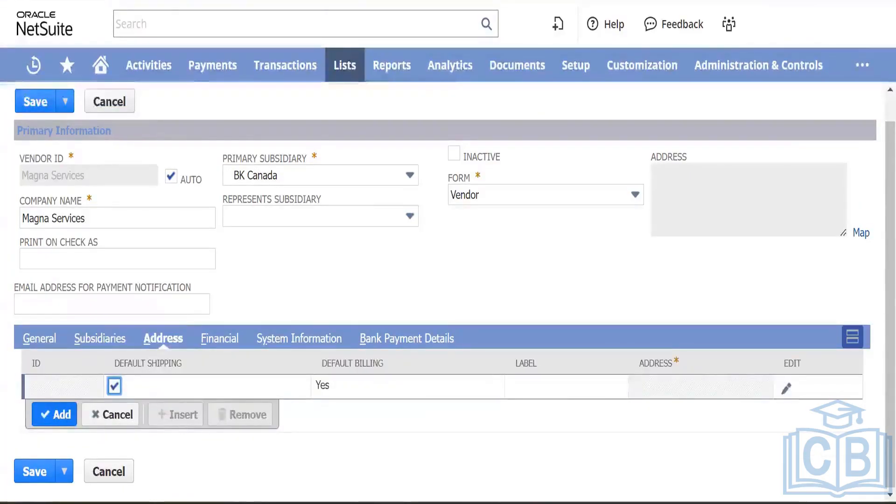
Step: Edit the vendor's existing address and set Address 1 to Canada
left_click(786, 389)
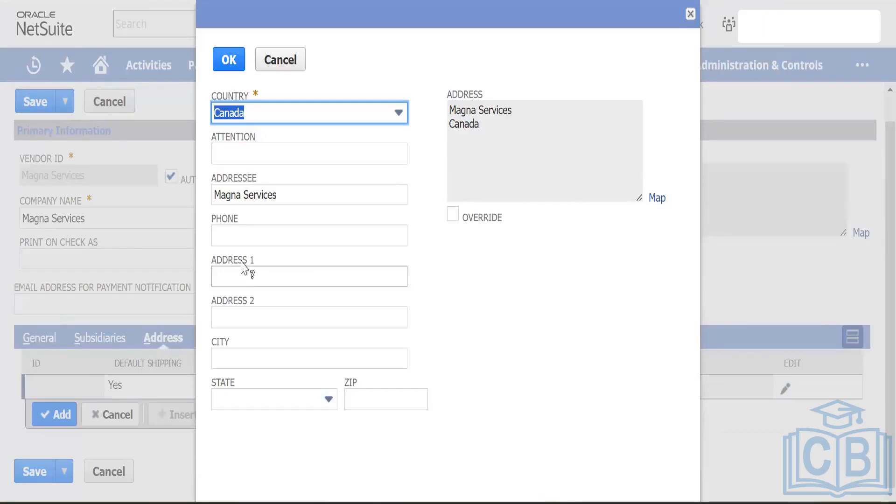
left_click(254, 276)
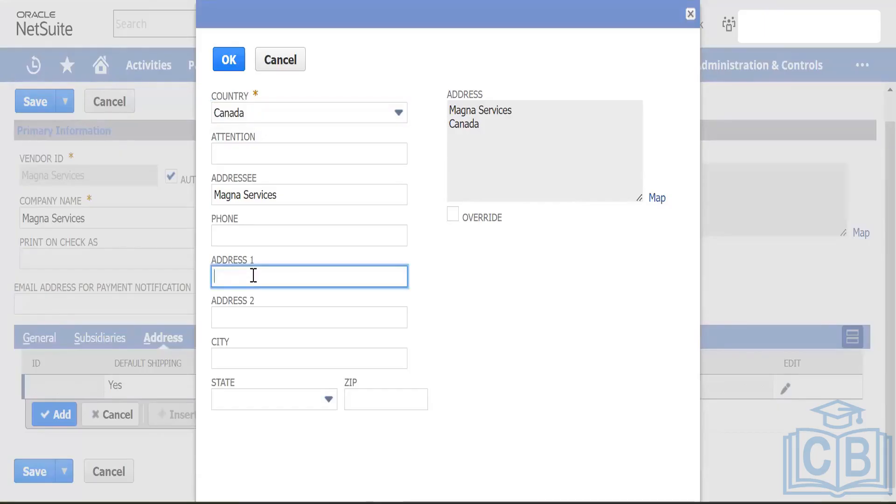
type("Canada")
key("Tab")
key("Tab")
key("Tab")
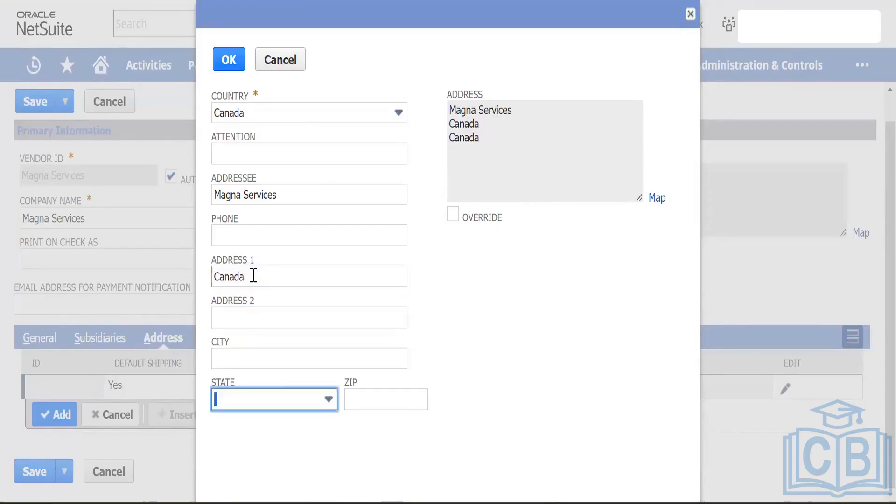
Step: Choose Nova Scotia as the state, enter ZIP 999999, and save the address
left_click(300, 400)
scroll(251, 416, "down", 3)
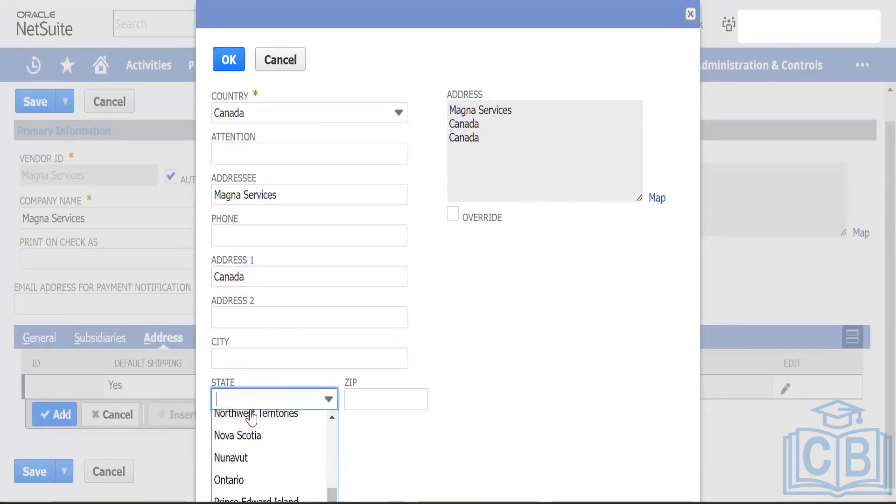
key("n")
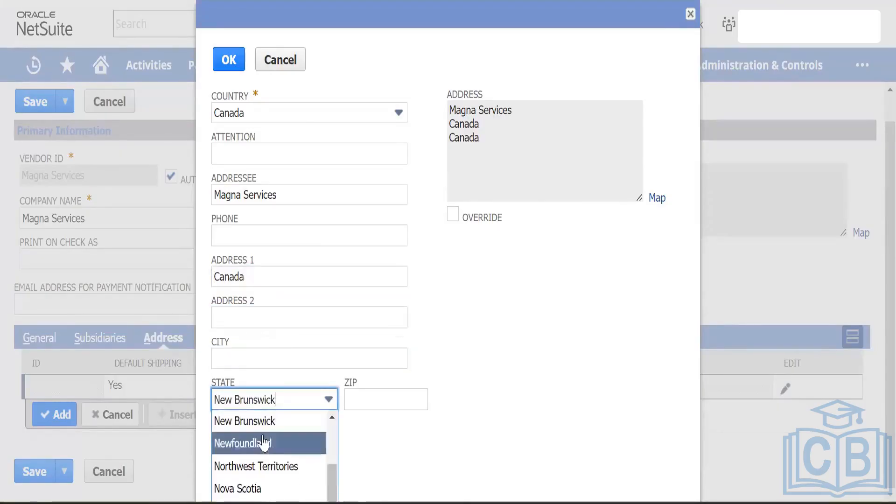
scroll(264, 444, "up", 1)
scroll(264, 444, "up", 1)
scroll(264, 443, "down", 3)
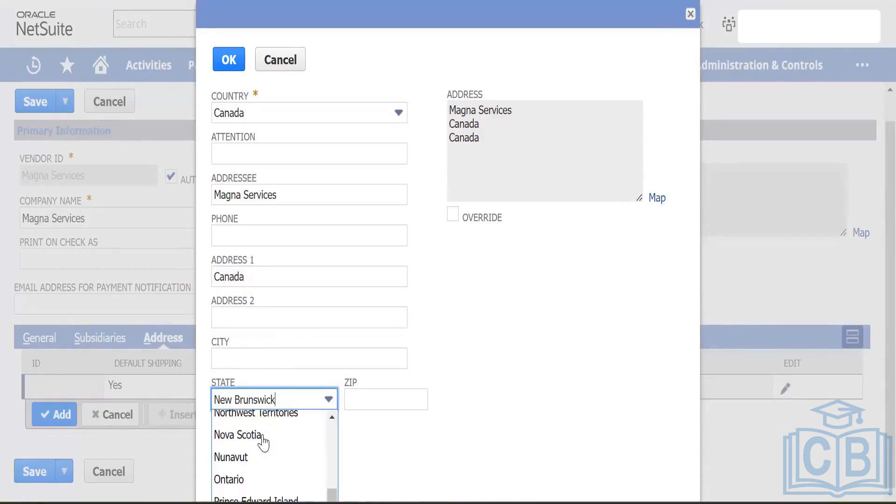
left_click(263, 436)
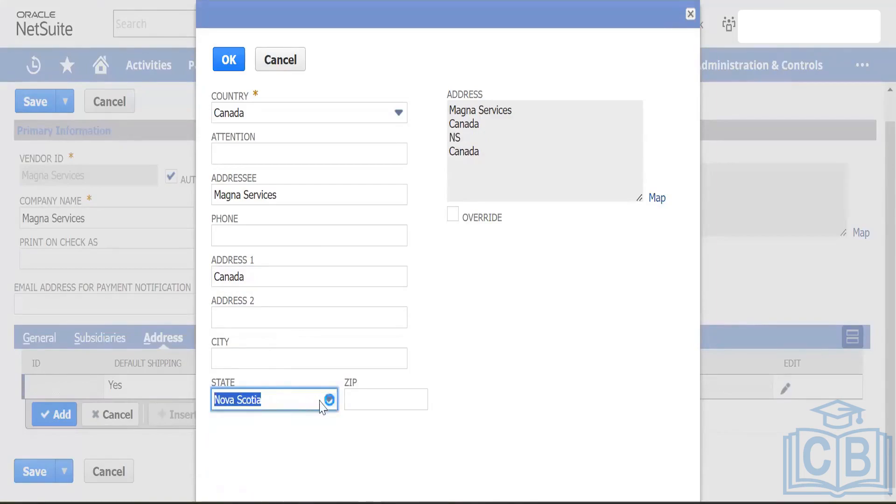
left_click(367, 396)
type("99999")
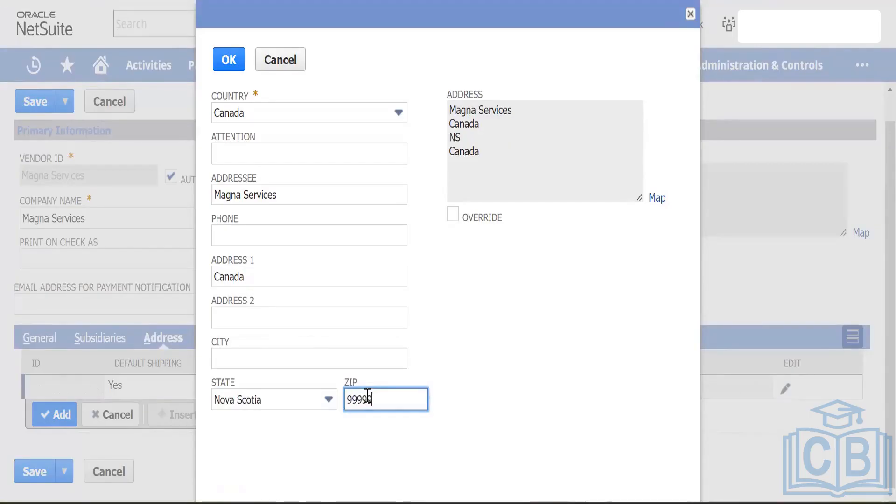
type("9")
key("Tab")
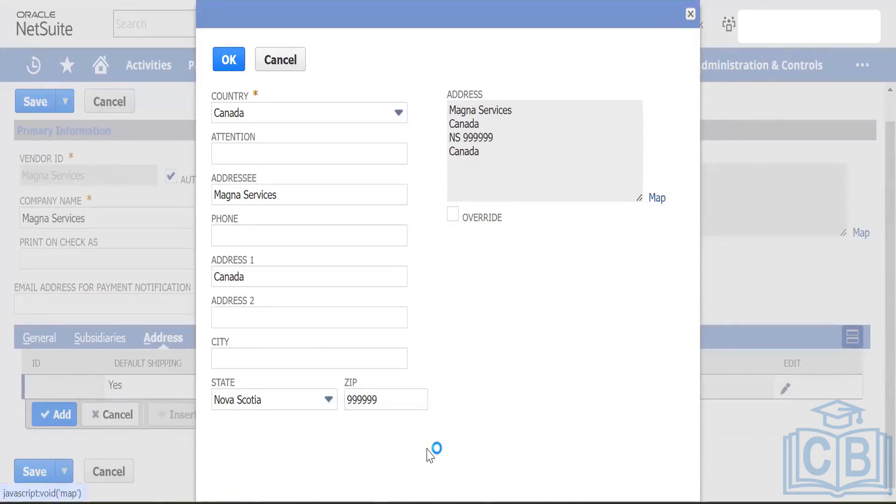
left_click(228, 61)
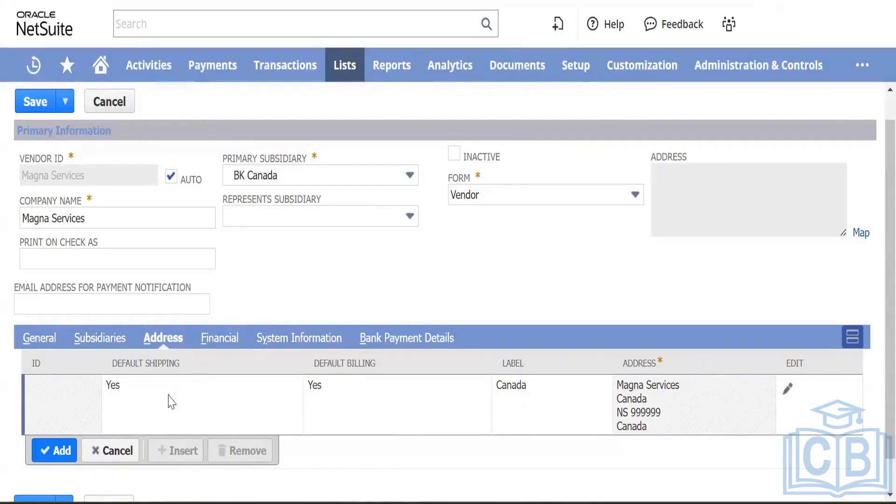
Step: Show the vendor's Financial settings and review payment terms without choosing one
left_click(221, 337)
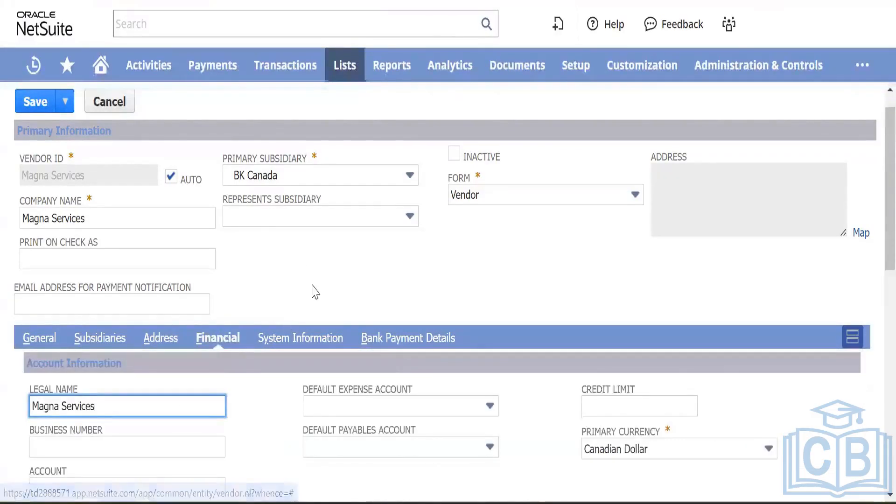
scroll(310, 290, "down", 5)
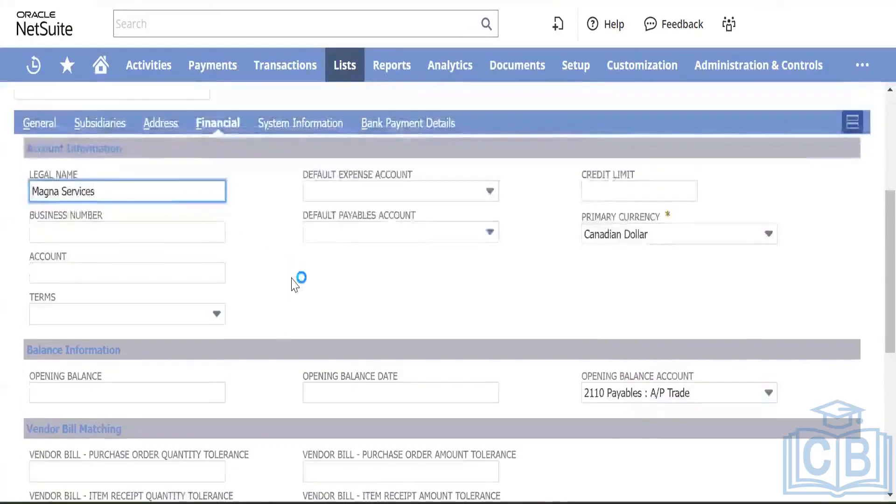
scroll(290, 275, "up", 1)
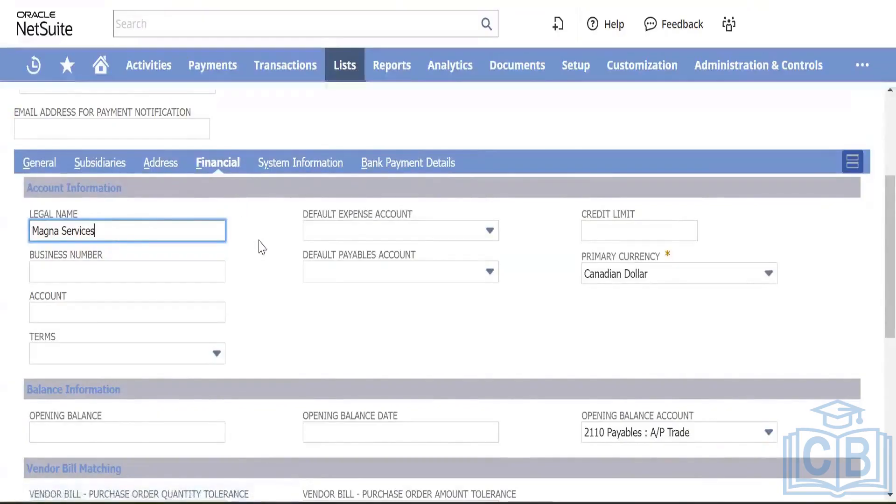
scroll(259, 241, "up", 4)
scroll(260, 242, "down", 3)
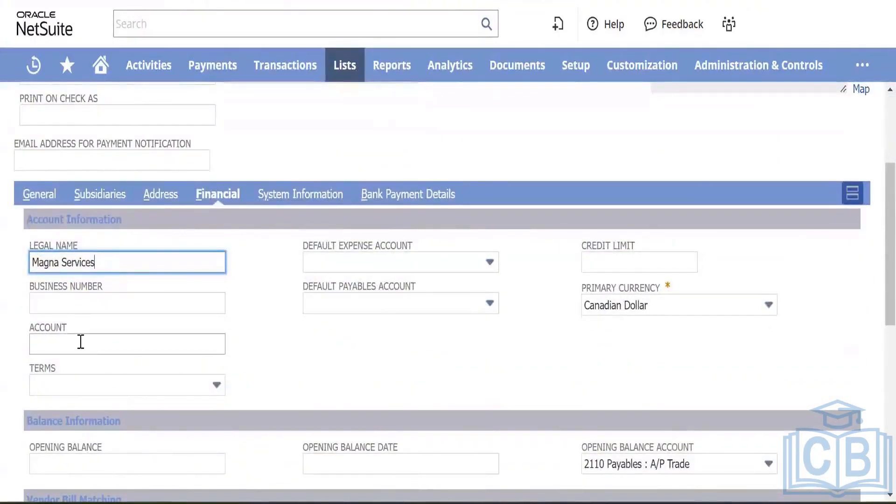
left_click(151, 390)
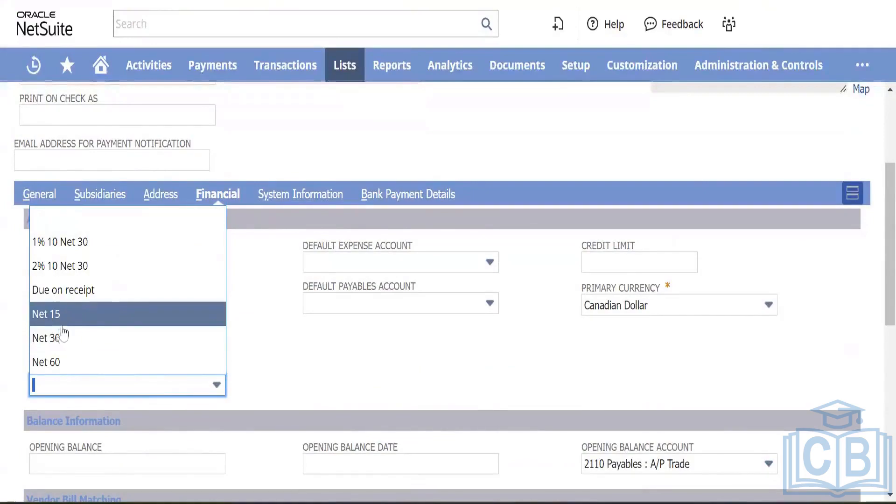
left_click(299, 360)
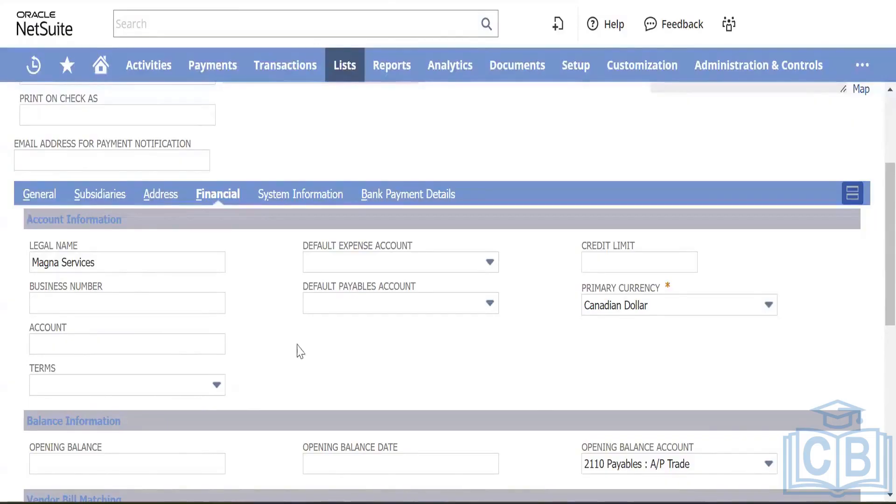
Step: Review the default expense and payables accounts, then start creating a new expense account
left_click(422, 266)
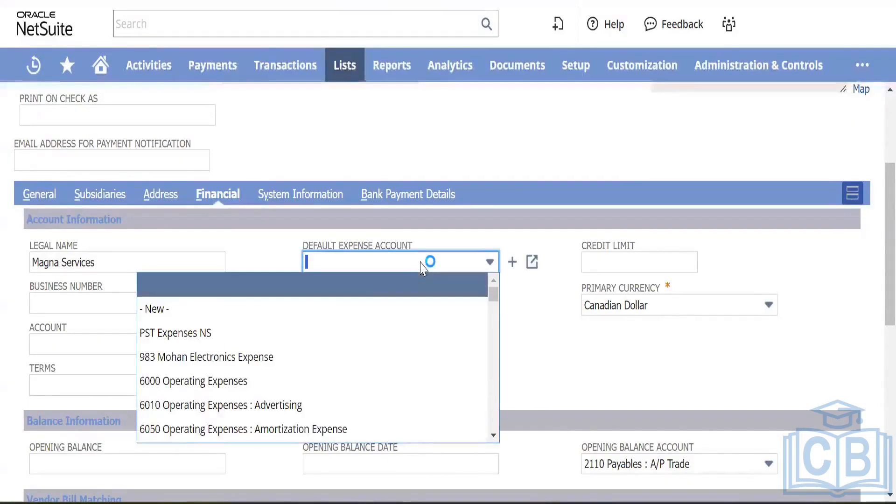
left_click(454, 309)
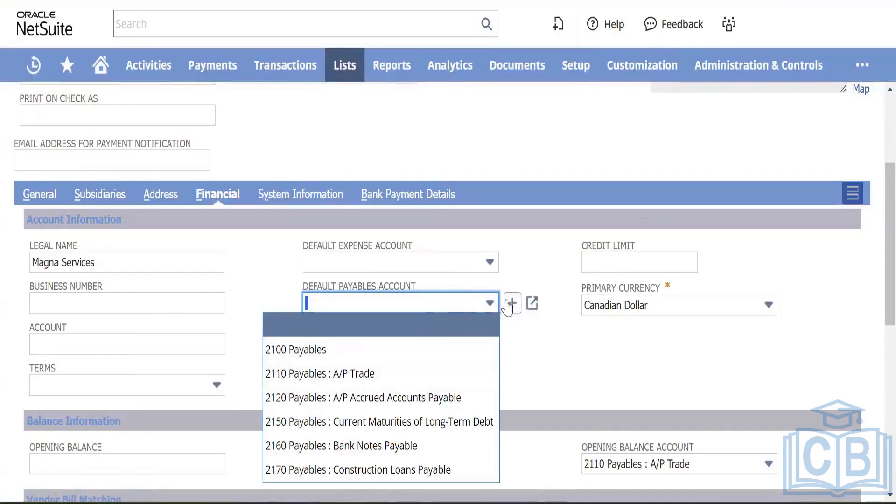
left_click(514, 304)
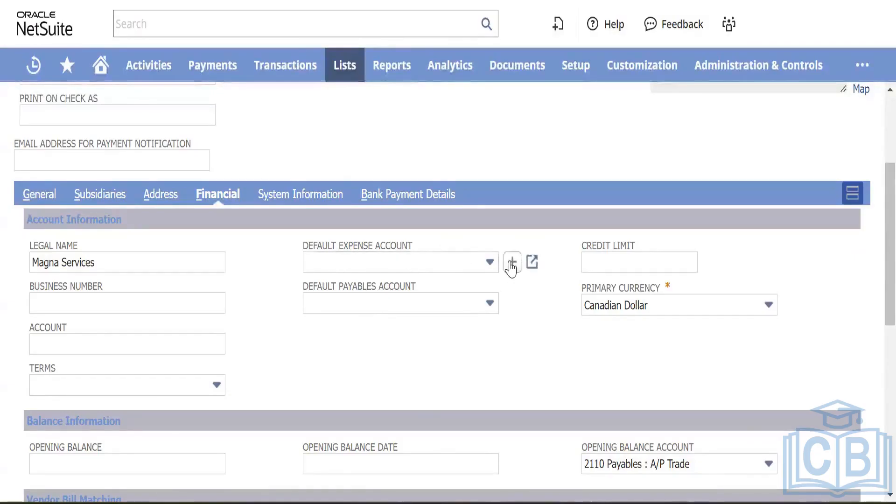
left_click(511, 264)
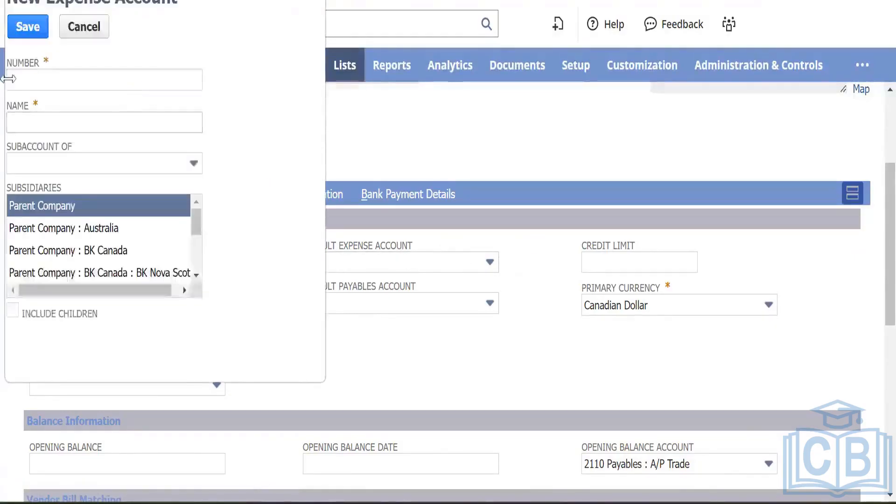
Step: Create expense account 22000 'Trade Payable - Local' for BK Canada, including child subsidiaries
left_click(57, 84)
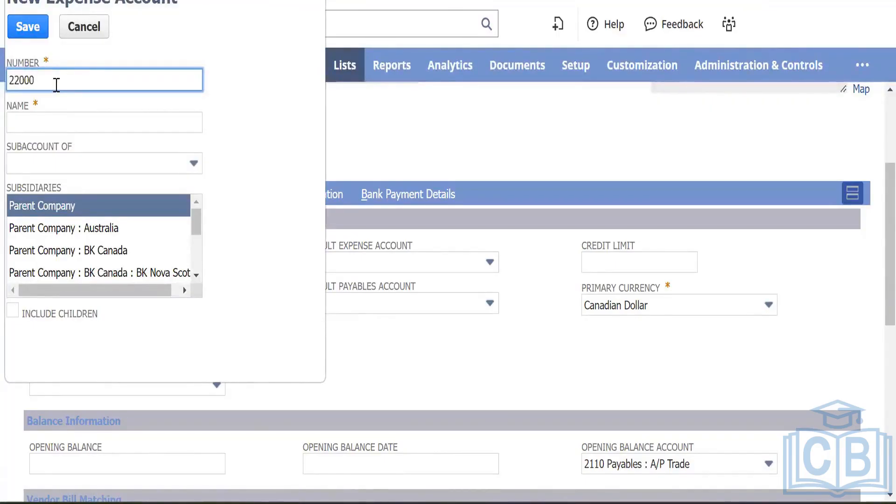
key("Tab")
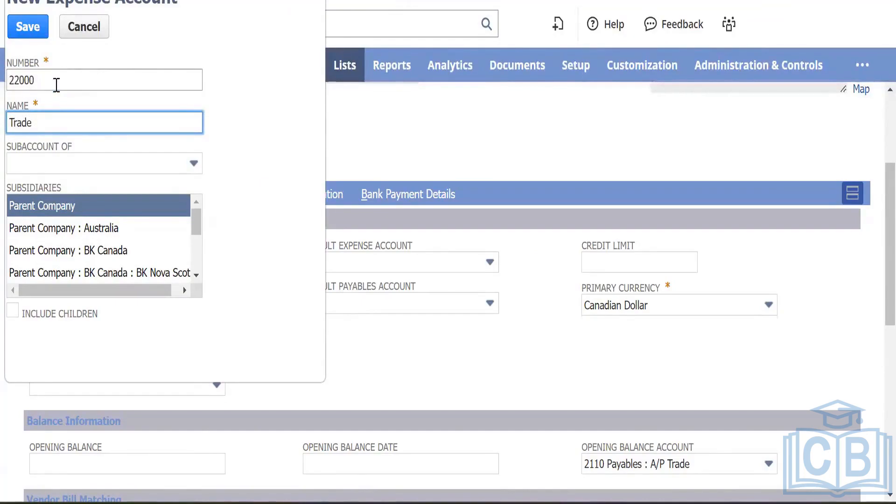
type("Trade")
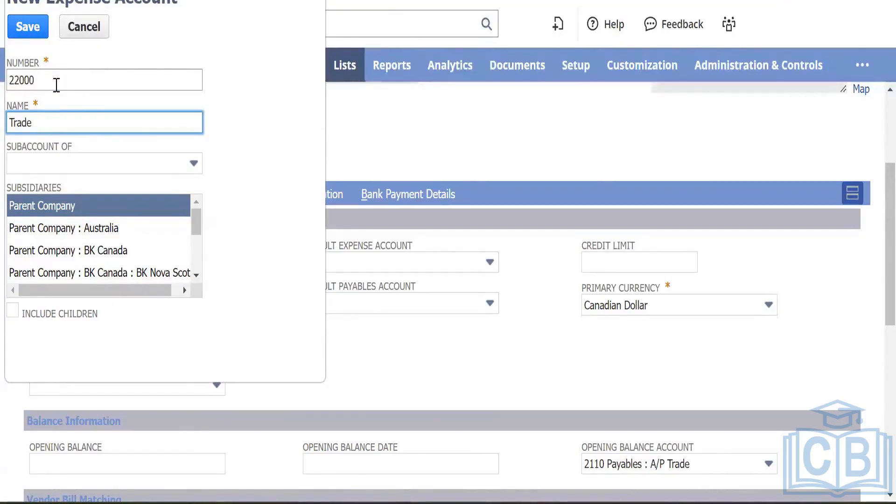
type(" Payable - Local")
key("Tab")
key("Tab")
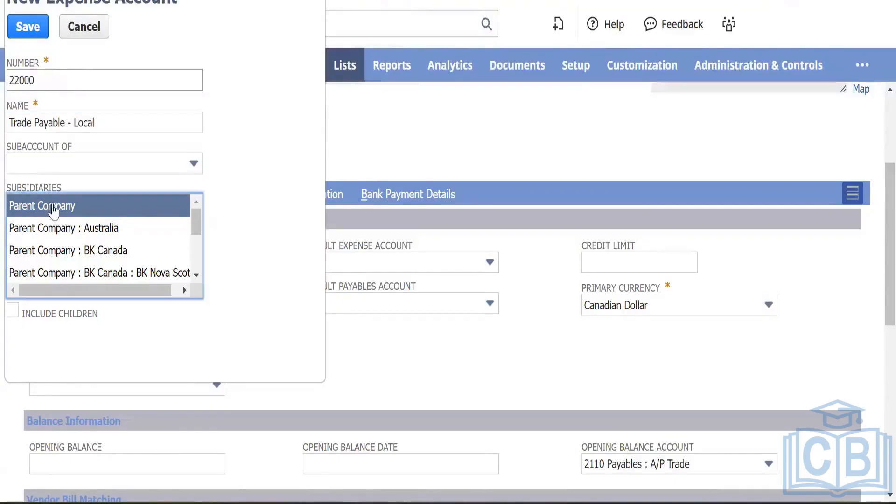
left_click(91, 250)
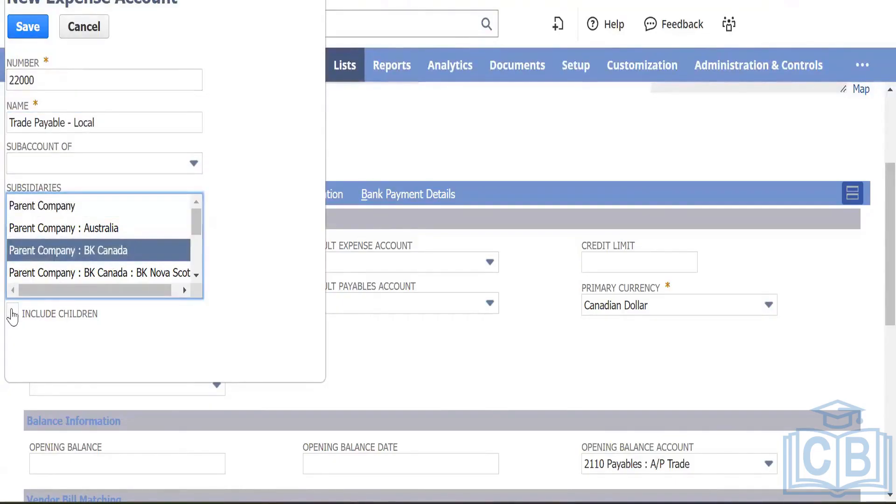
left_click(12, 312)
left_click(24, 31)
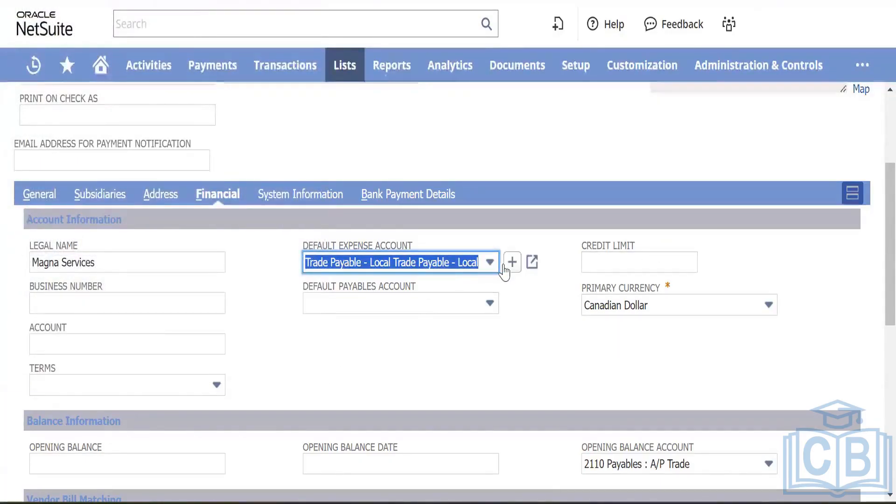
Step: Clear the Default Expense Account and set the Default Payables Account to 2100 Payables
left_click(490, 267)
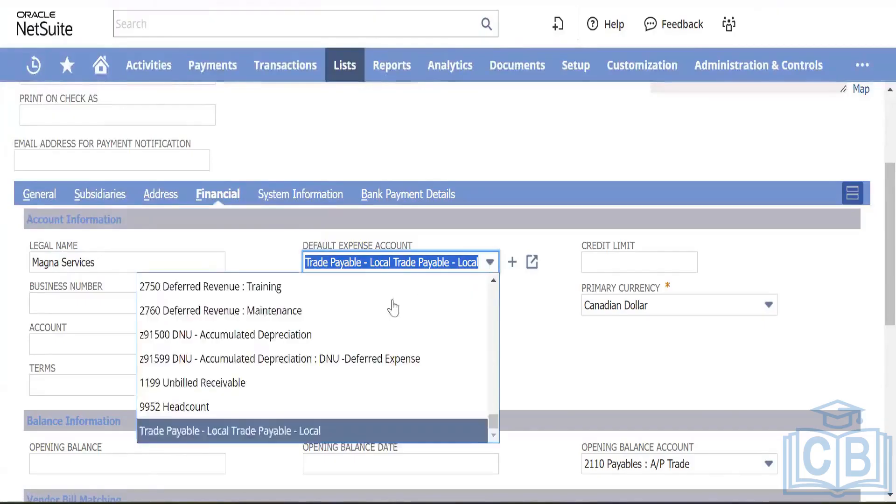
scroll(406, 317, "up", 5)
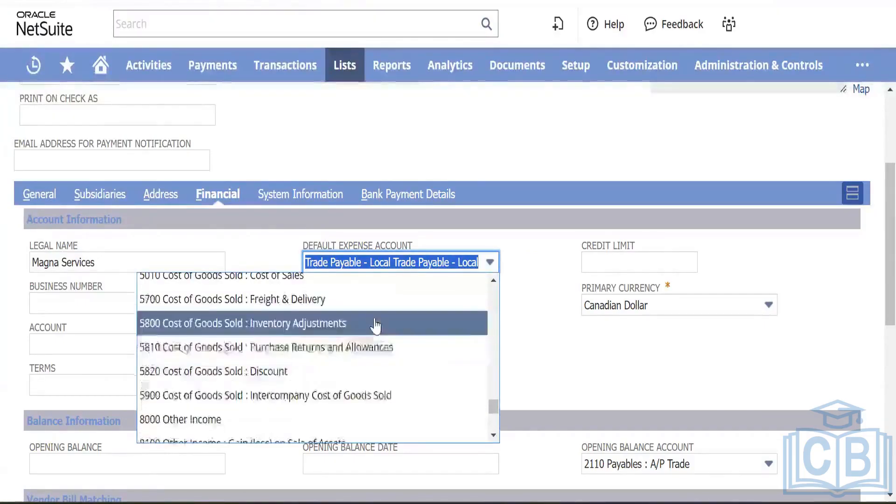
scroll(350, 336, "up", 10)
scroll(360, 362, "up", 10)
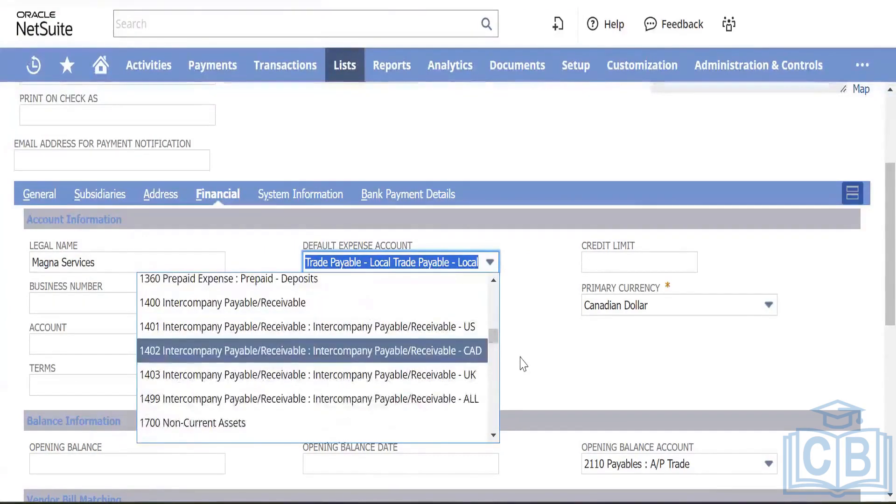
key("BackSpace")
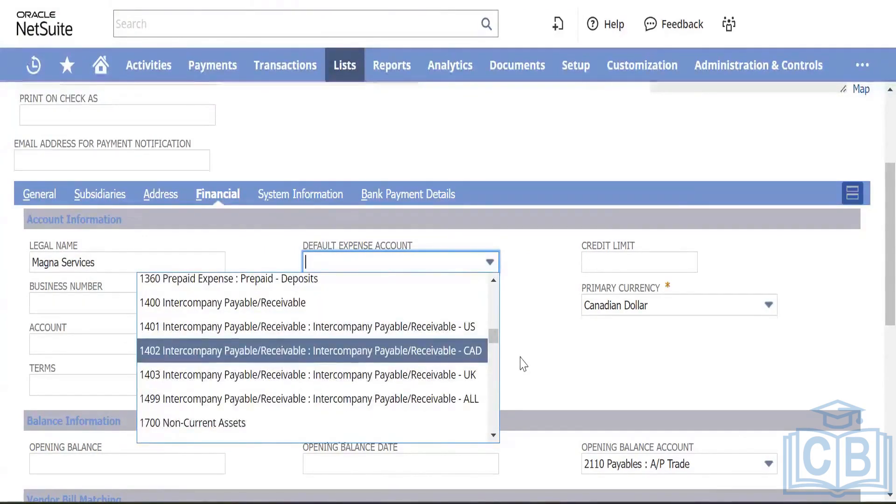
key("Tab")
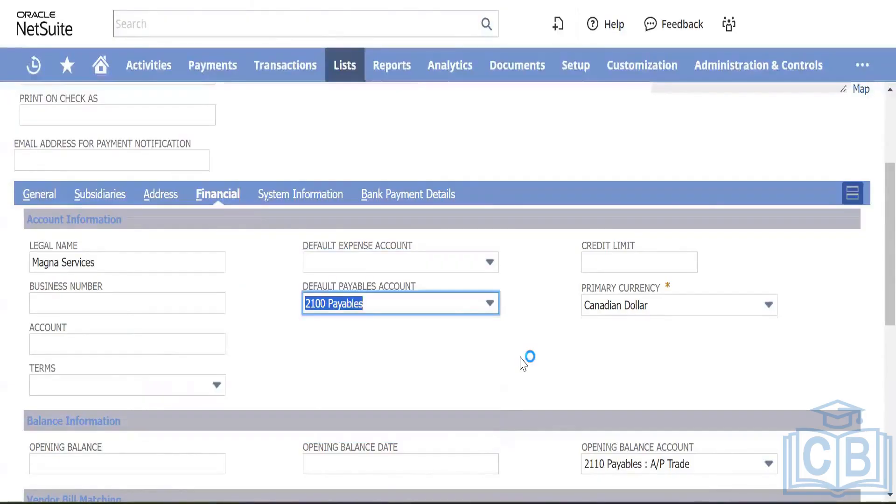
left_click(488, 304)
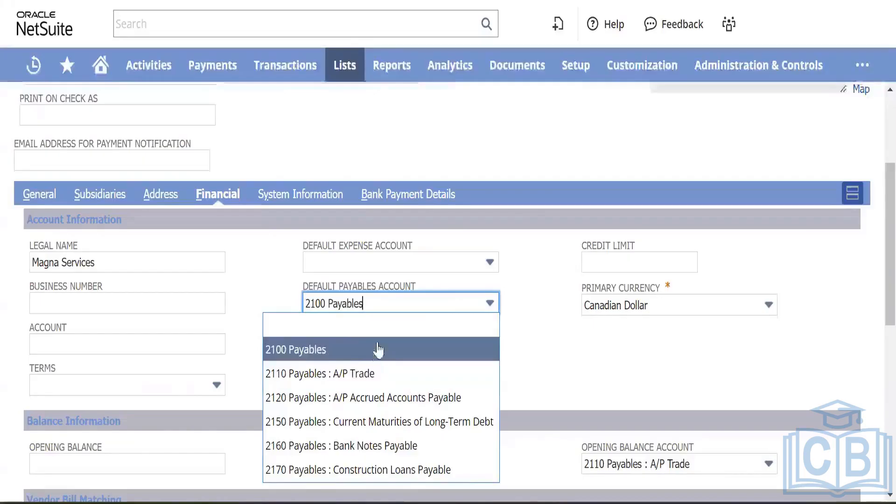
left_click(256, 290)
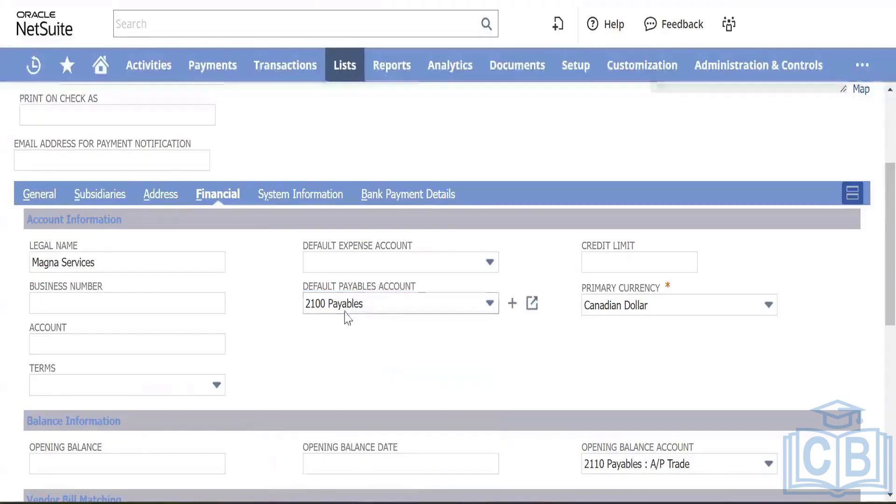
left_click(415, 307)
left_click(416, 307)
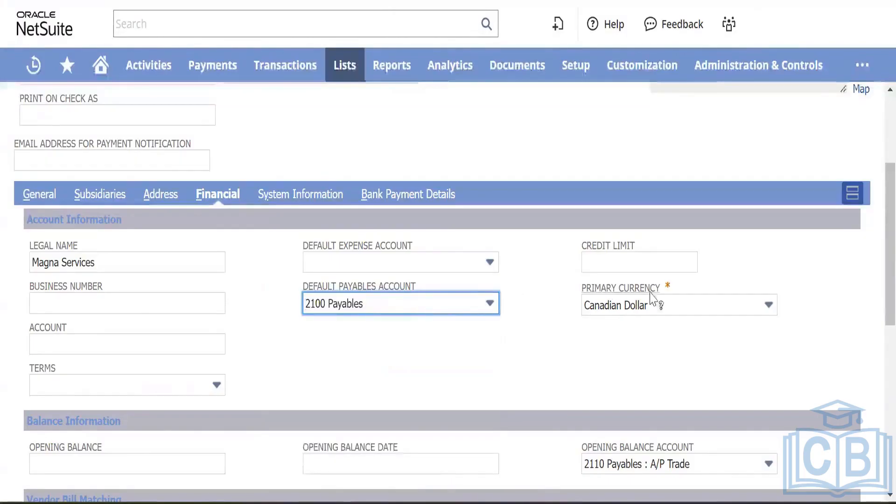
left_click(638, 257)
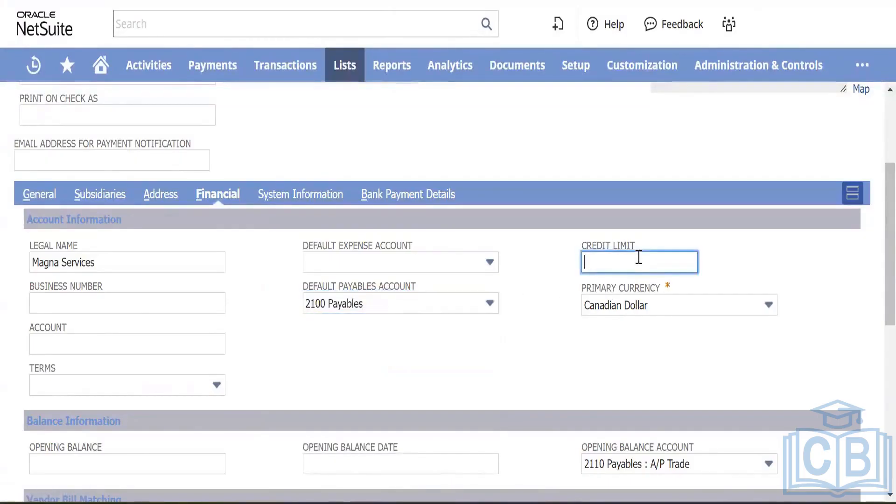
left_click(609, 247)
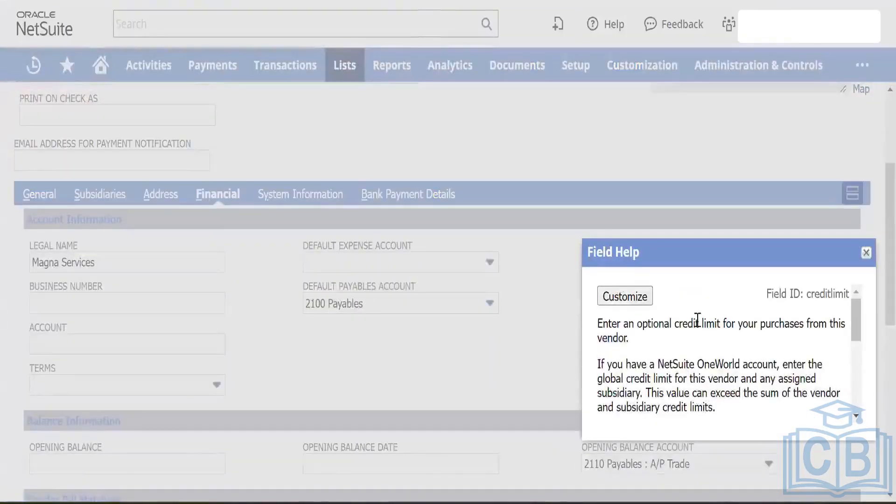
scroll(714, 320, "down", 2)
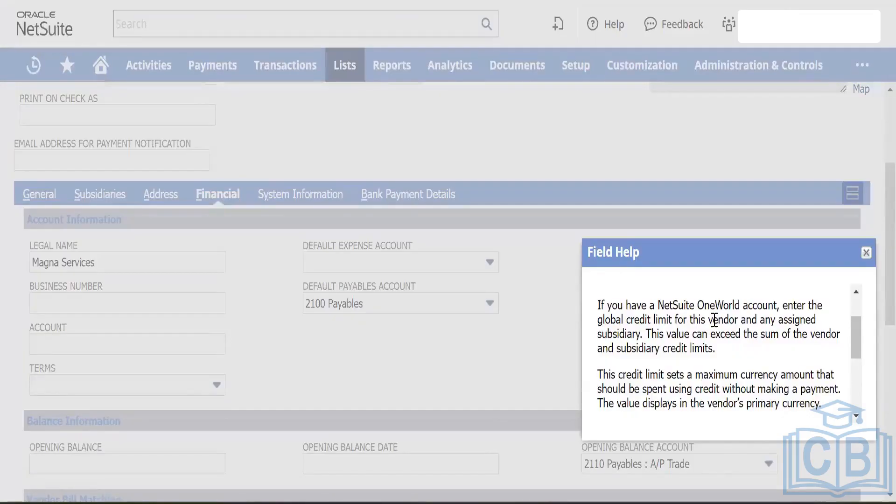
scroll(714, 320, "down", 2)
scroll(714, 320, "up", 5)
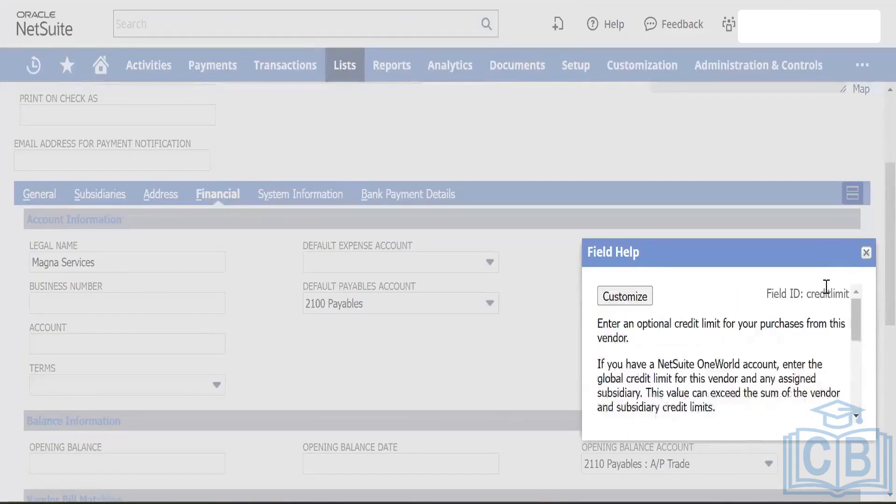
left_click(866, 252)
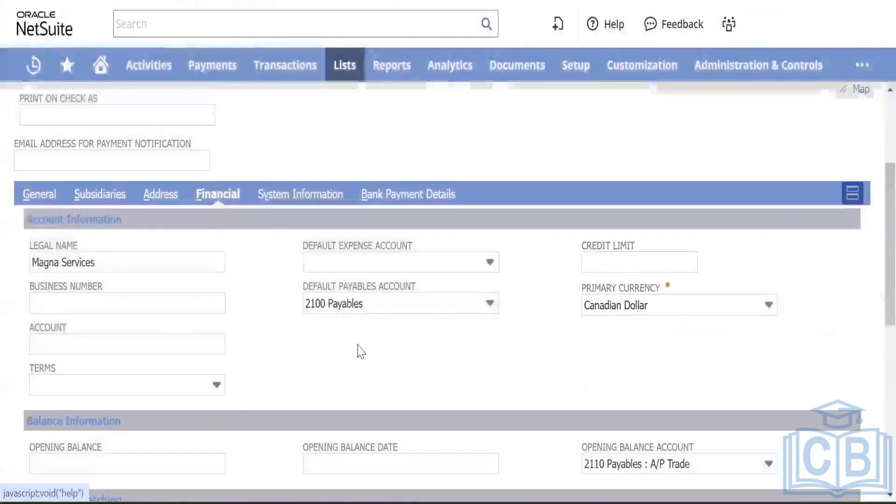
scroll(209, 320, "down", 5)
scroll(266, 242, "up", 2)
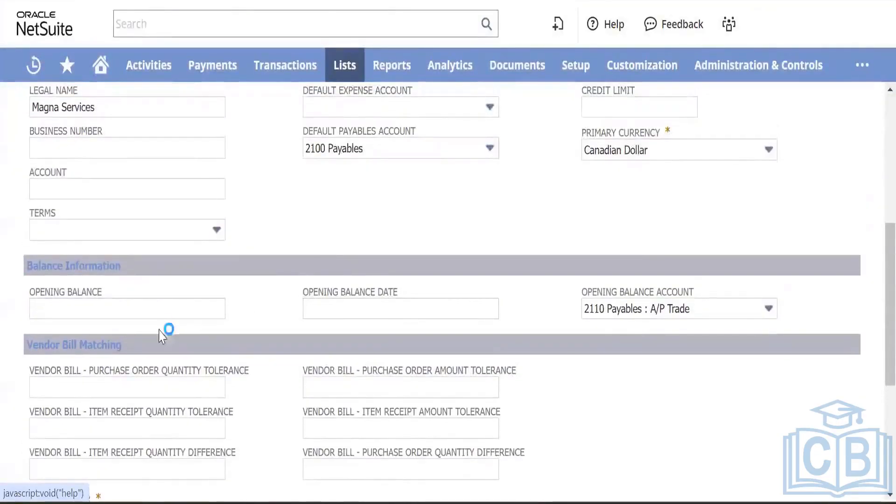
scroll(223, 359, "down", 3)
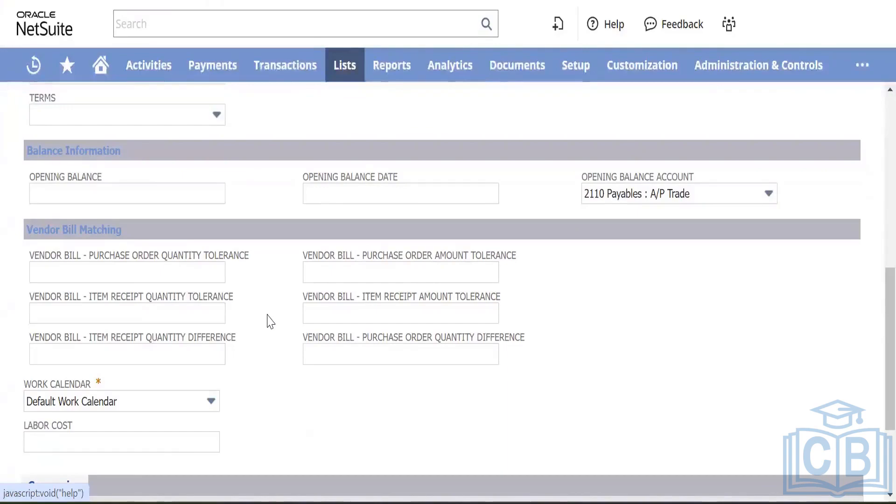
Step: Add Canadian Dollar and US Dollar to the vendor's currencies, then show System Information
scroll(270, 321, "down", 2)
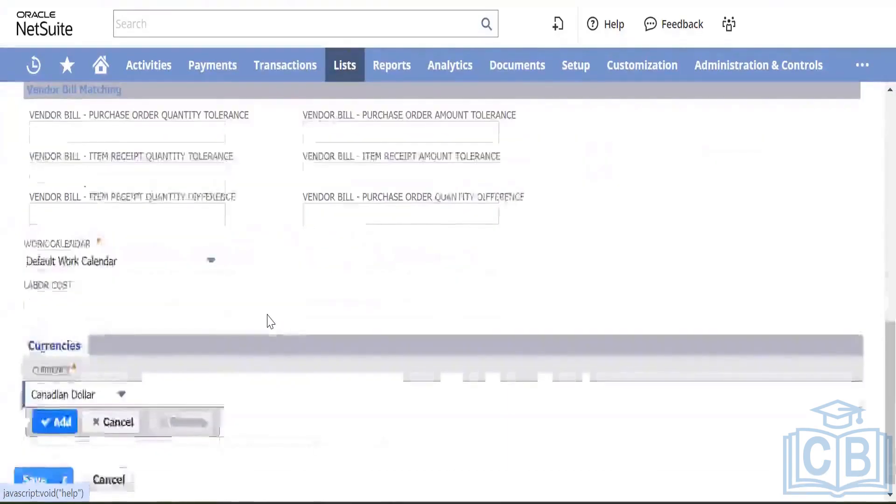
scroll(246, 368, "up", 2)
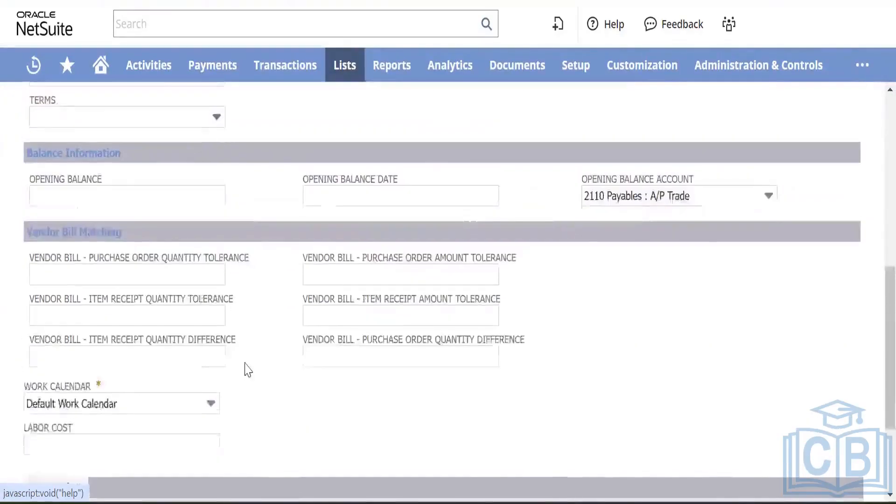
scroll(246, 368, "down", 5)
left_click(39, 422)
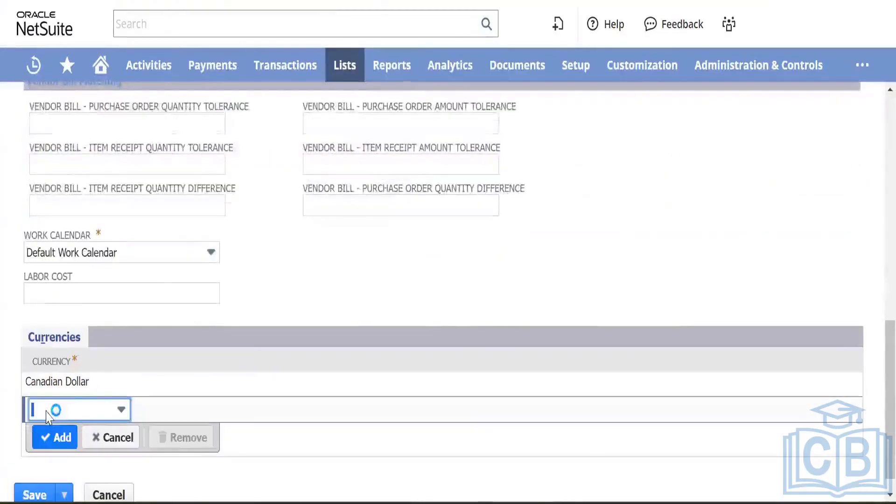
left_click(94, 412)
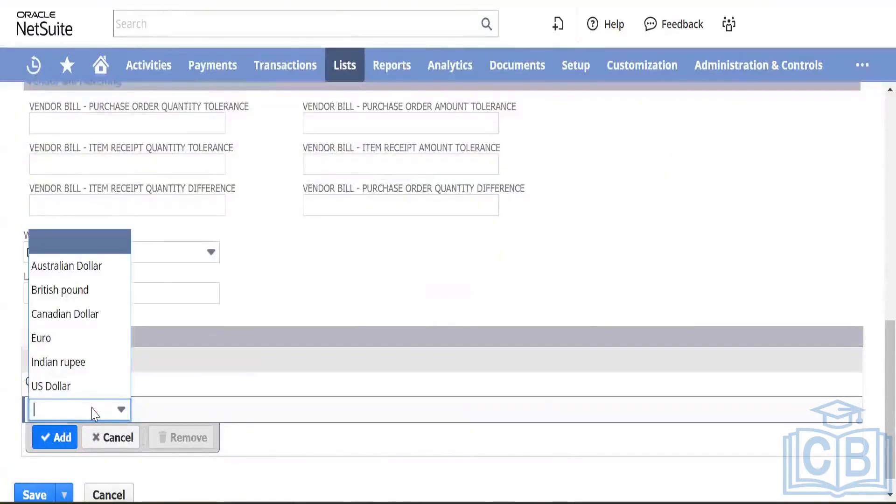
left_click(61, 385)
left_click(54, 437)
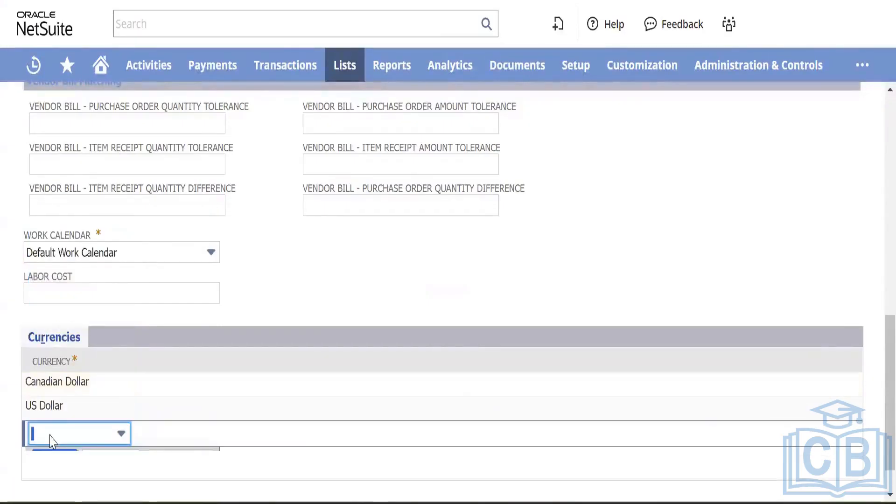
scroll(278, 282, "up", 5)
scroll(278, 282, "up", 3)
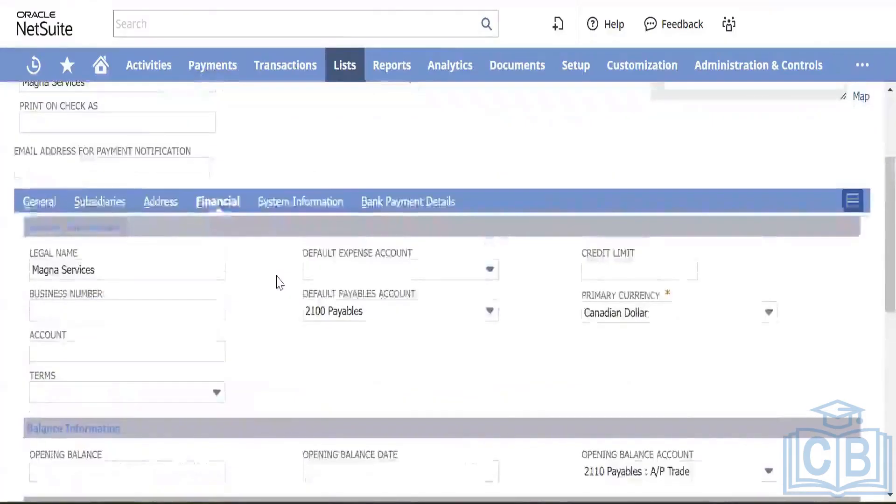
left_click(355, 202)
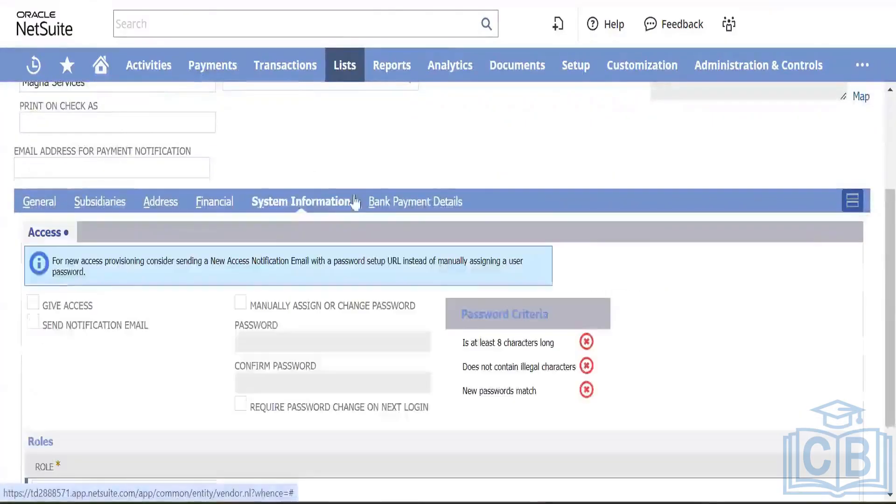
Step: Check the Bank Payment Details, then save the Magna Services vendor record
left_click(410, 201)
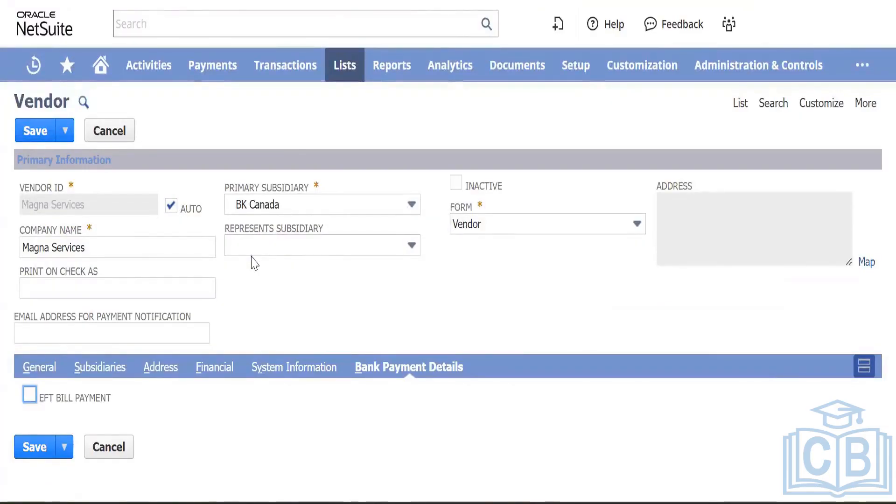
left_click(38, 133)
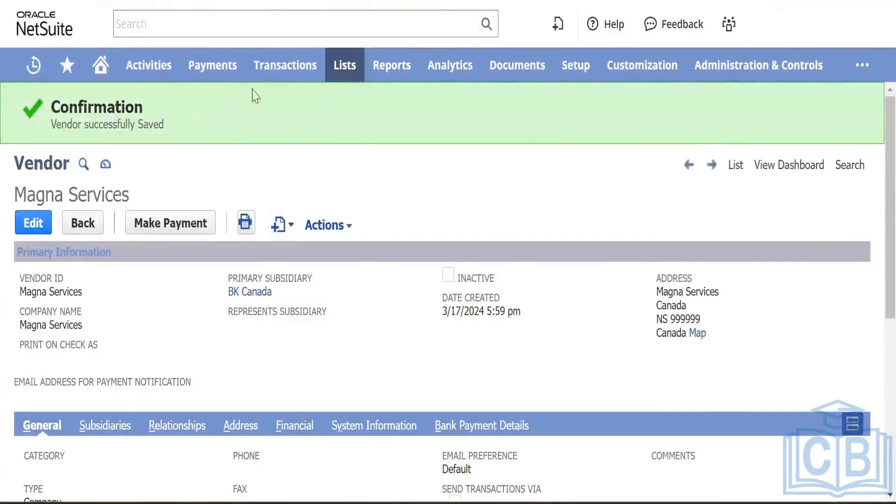
Step: Start a new purchase order via Transactions > Purchases > Enter Purchase Orders
mouse_move(283, 67)
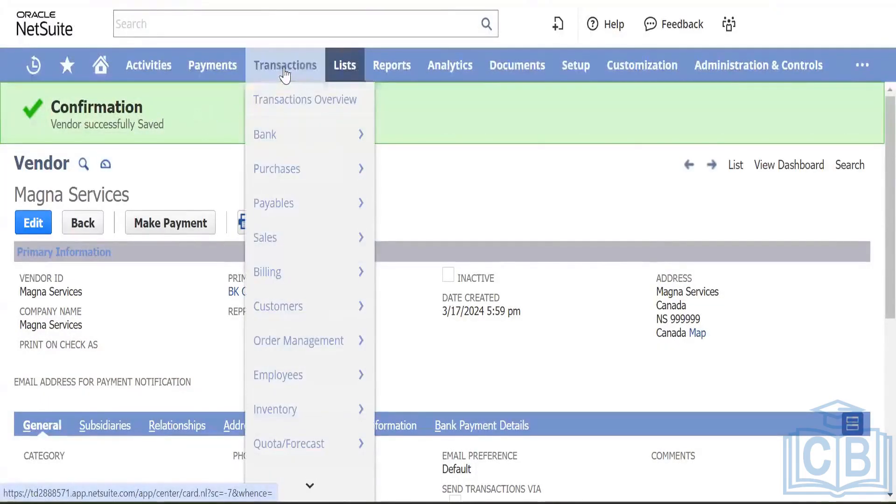
mouse_move(286, 171)
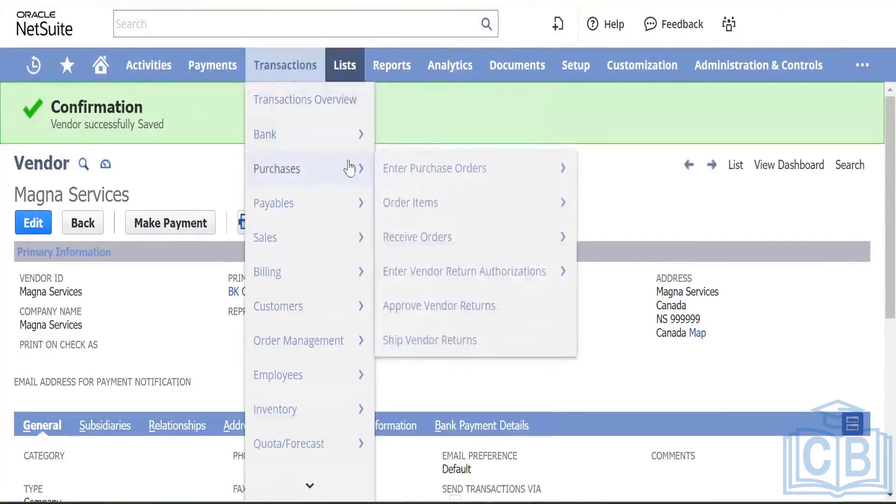
mouse_move(426, 180)
left_click(456, 180)
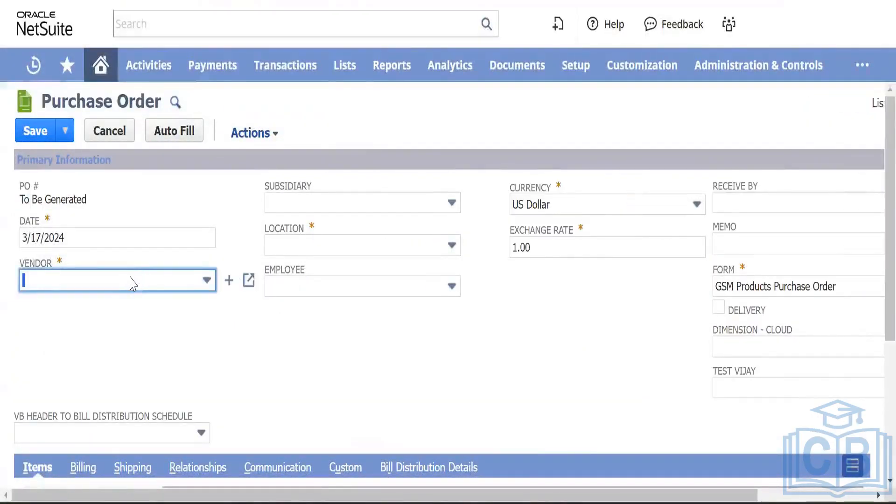
Step: Set the purchase order vendor to Magna Services and subsidiary to BK Nova Scotia
type("mag")
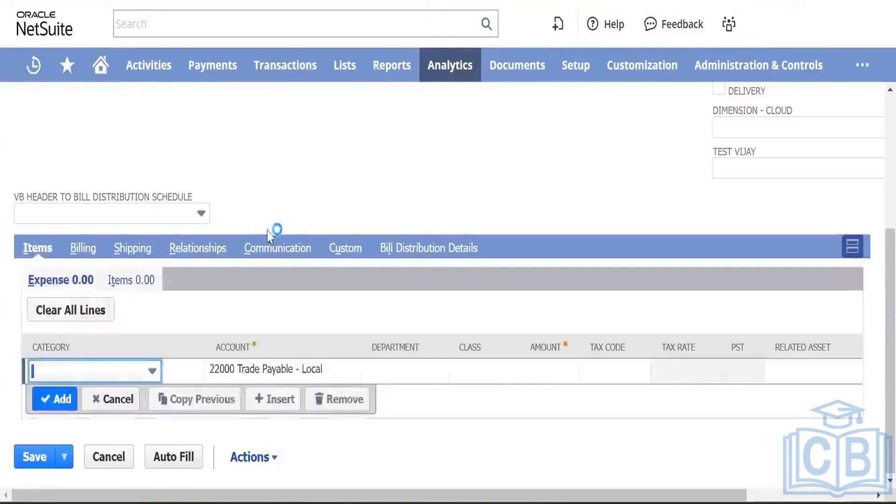
scroll(320, 176, "up", 5)
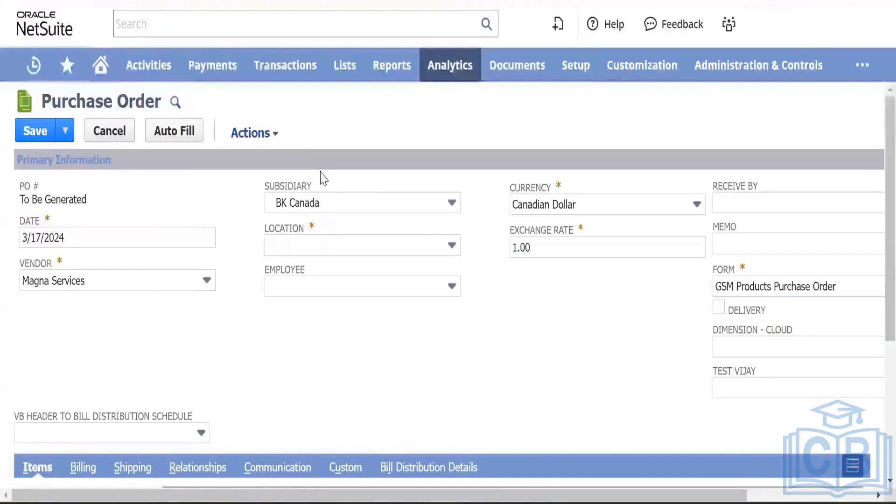
left_click(362, 203)
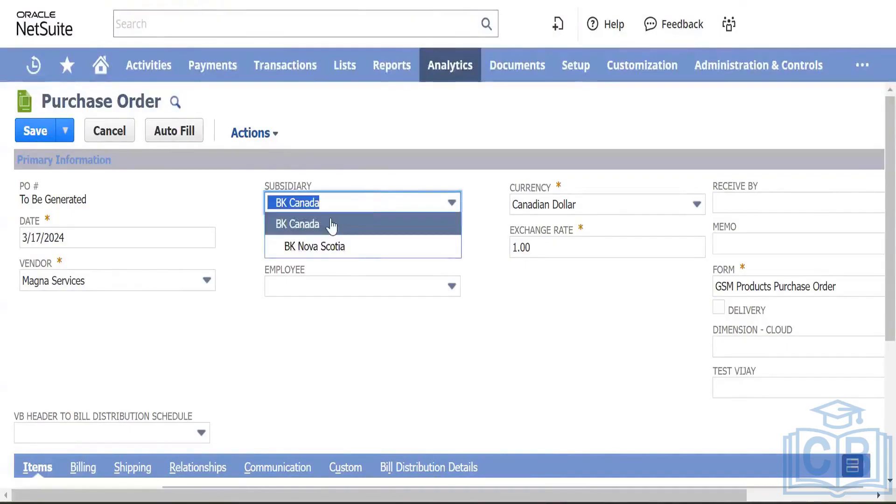
left_click(353, 250)
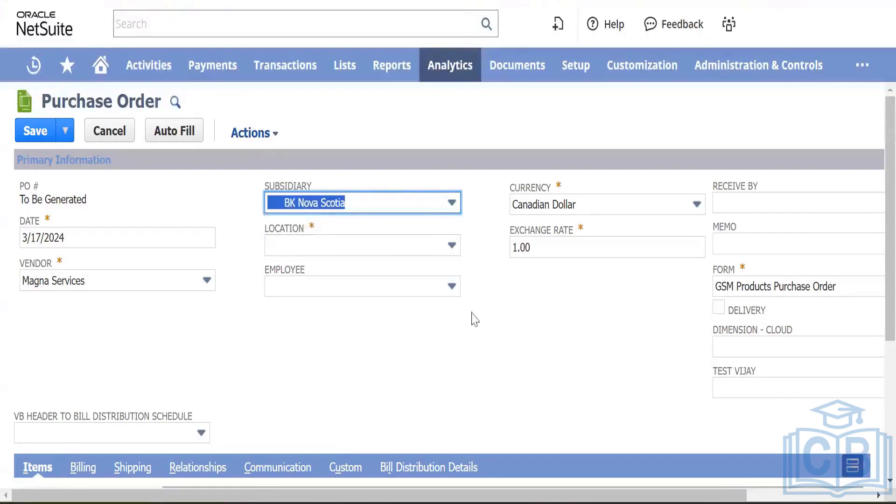
left_click(395, 207)
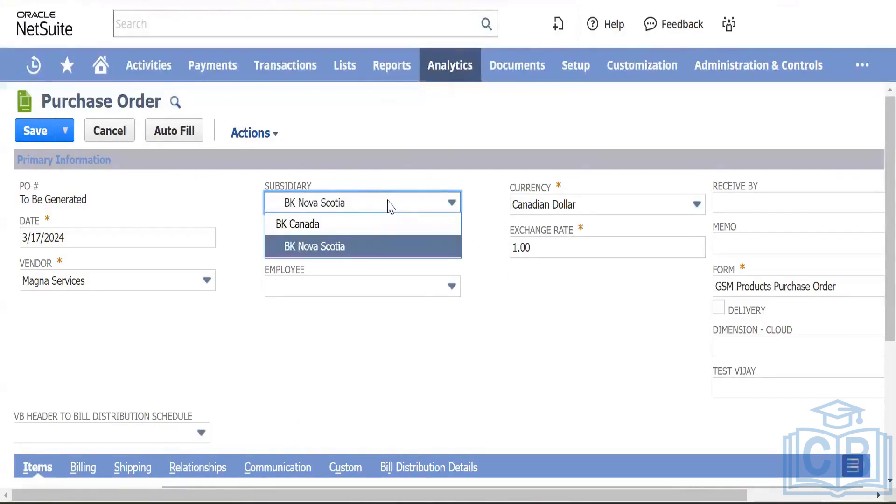
left_click(379, 253)
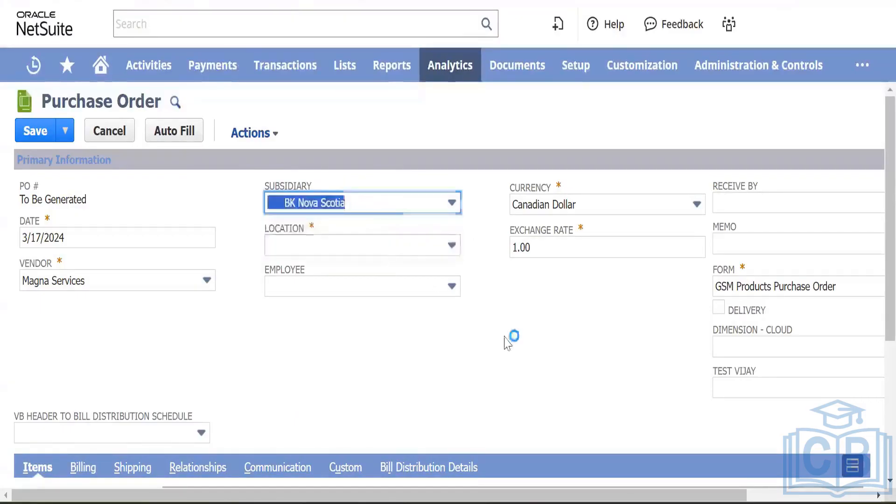
left_click(368, 246)
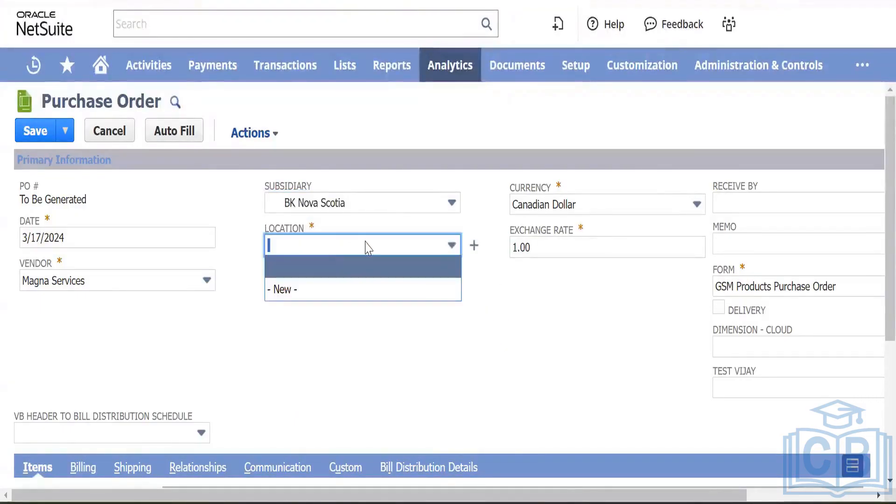
Step: Create a new warehouse named 'BK Nova Scotia' as the purchase order's location
left_click(473, 249)
left_click(60, 82)
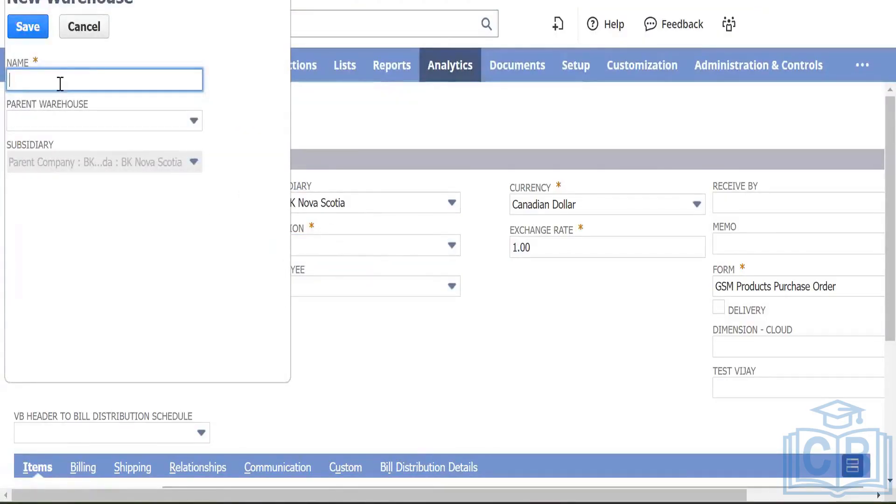
type("BK")
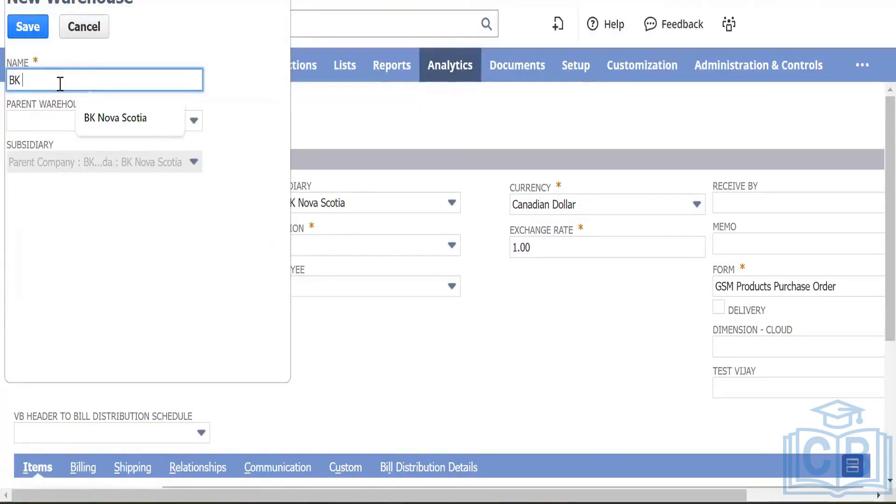
type(" Nova Sco")
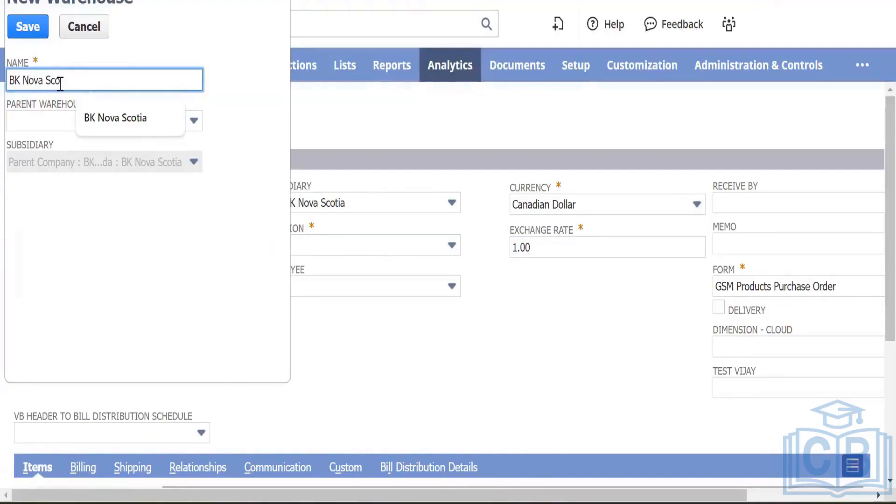
type("tia")
key("Tab")
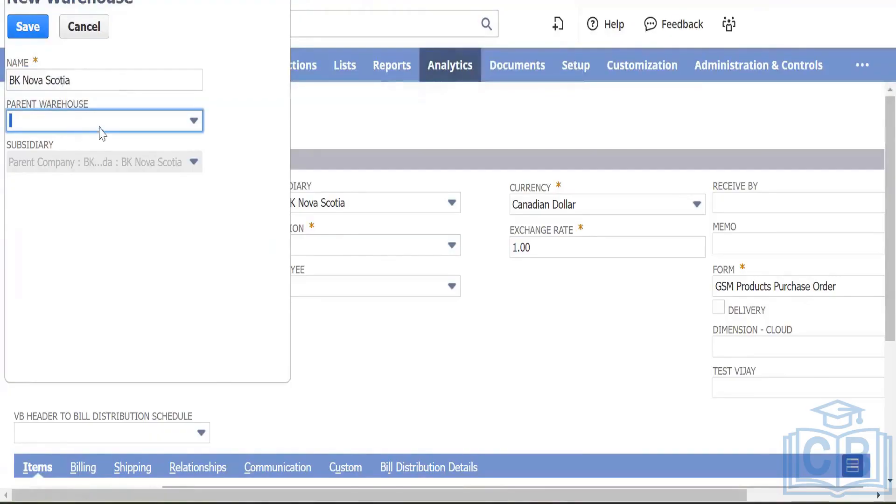
left_click(29, 37)
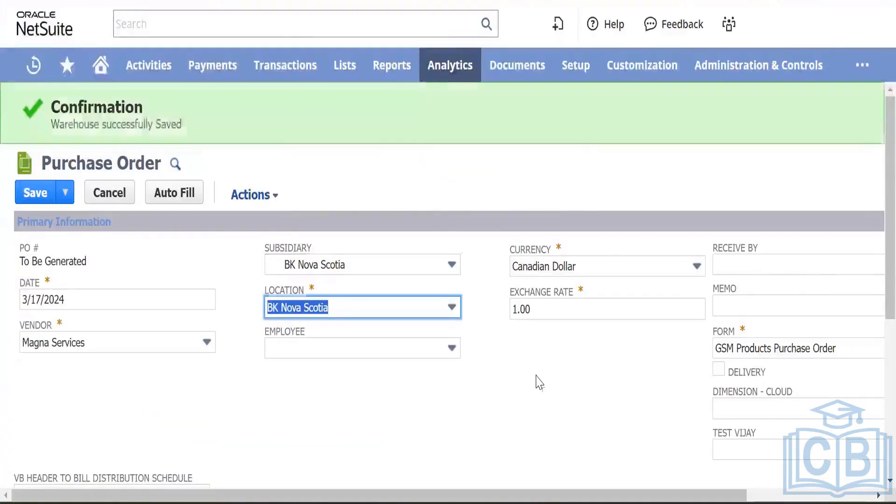
left_click(550, 365)
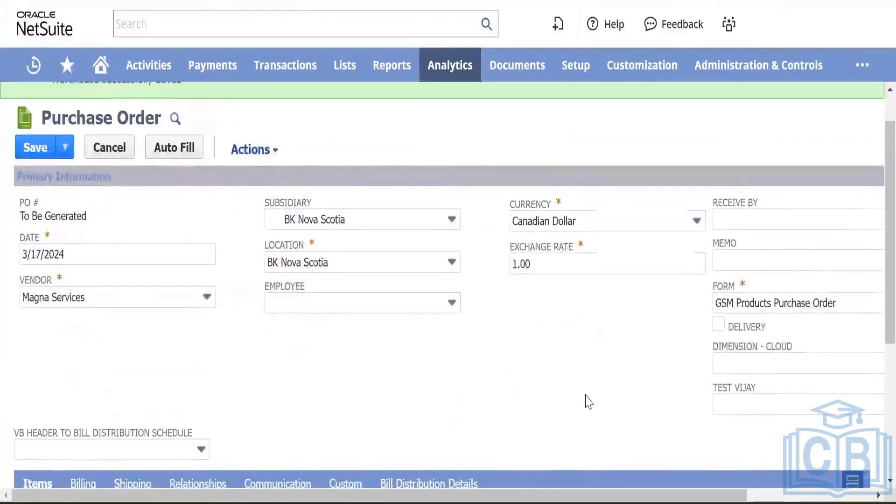
scroll(589, 402, "down", 5)
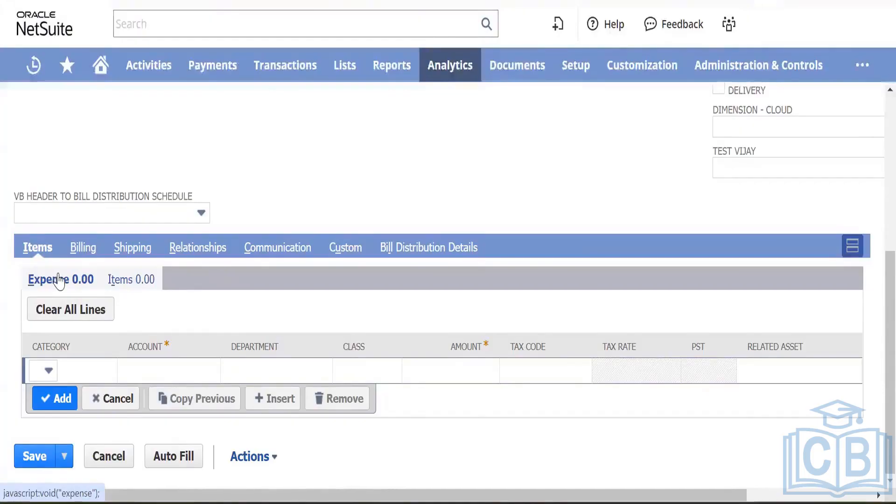
left_click(162, 373)
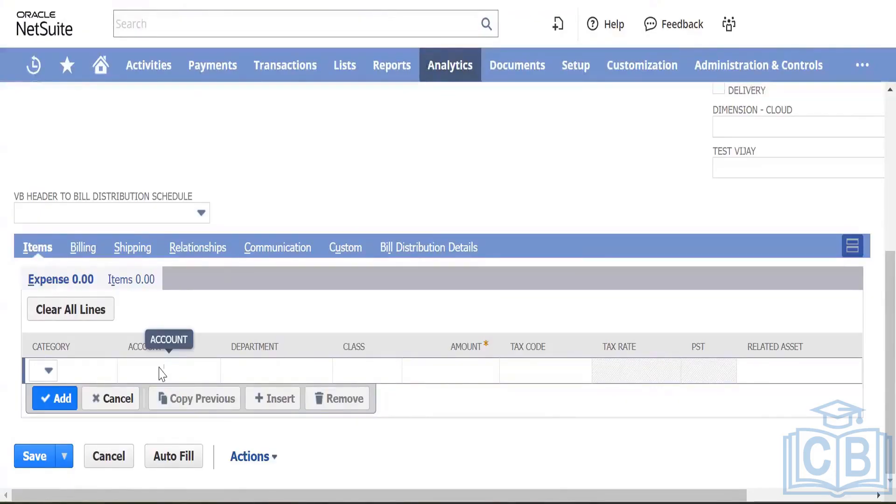
key("Down")
key("Down")
key("Down")
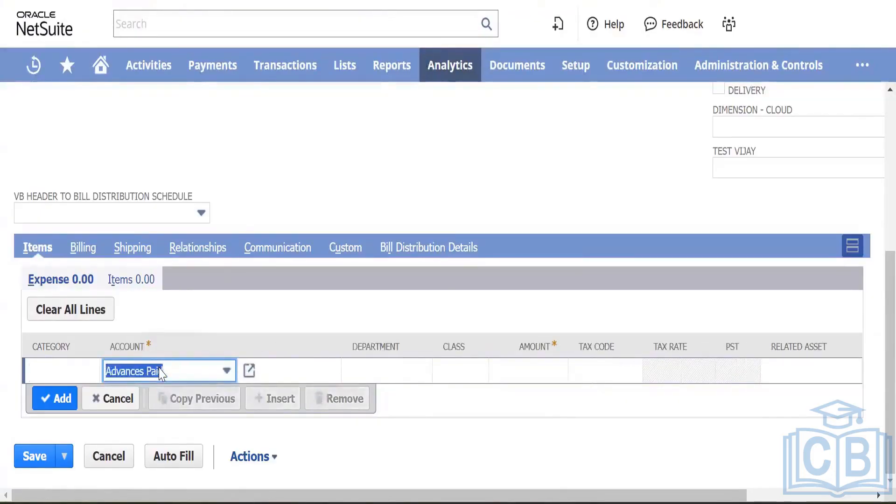
left_click(160, 372)
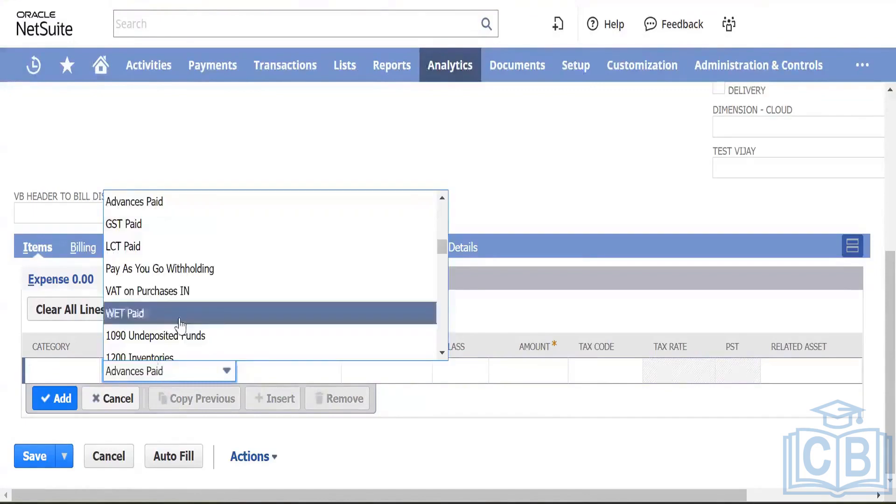
scroll(181, 328, "down", 10)
scroll(181, 328, "up", 1)
scroll(181, 328, "down", 10)
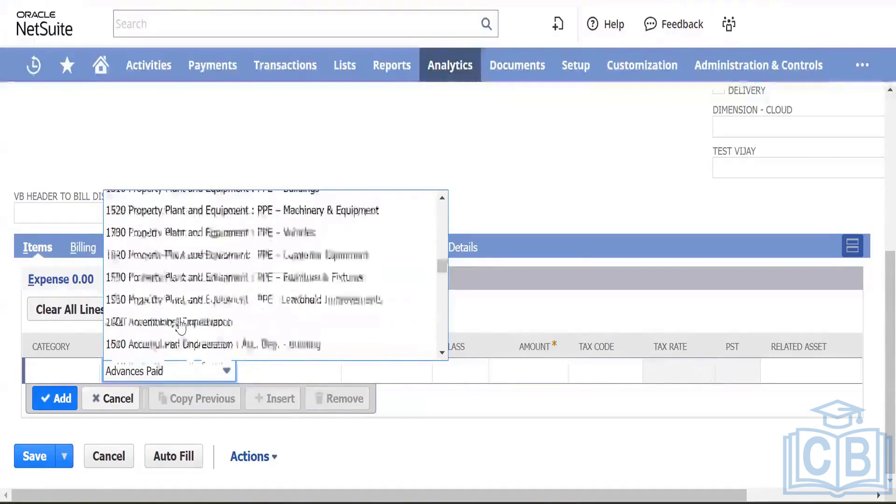
scroll(181, 326, "up", 8)
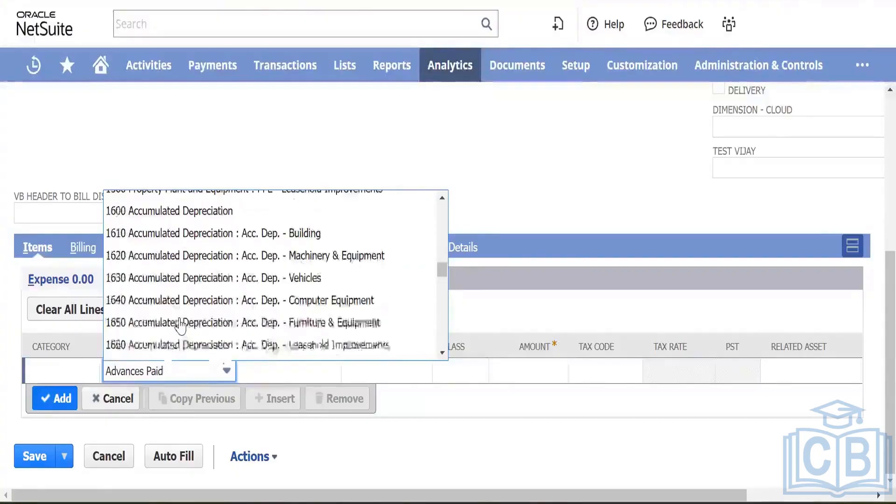
scroll(181, 322, "up", 15)
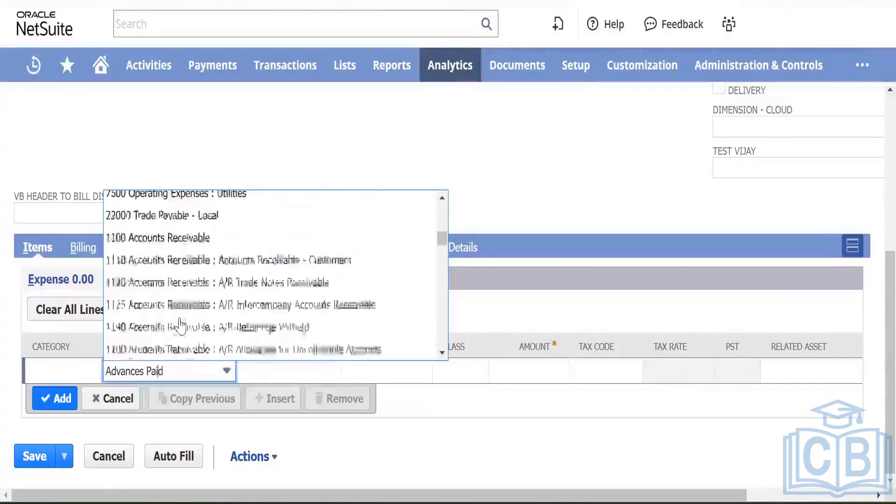
scroll(181, 322, "up", 5)
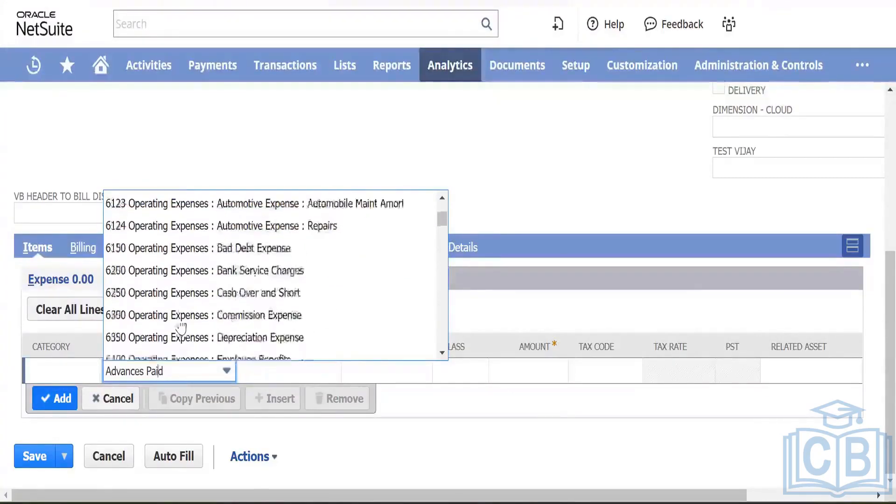
scroll(208, 266, "up", 2)
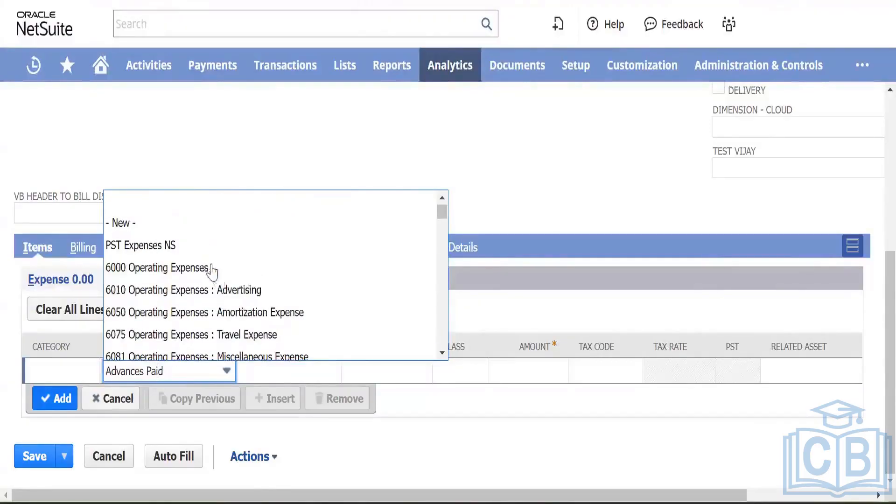
left_click(231, 289)
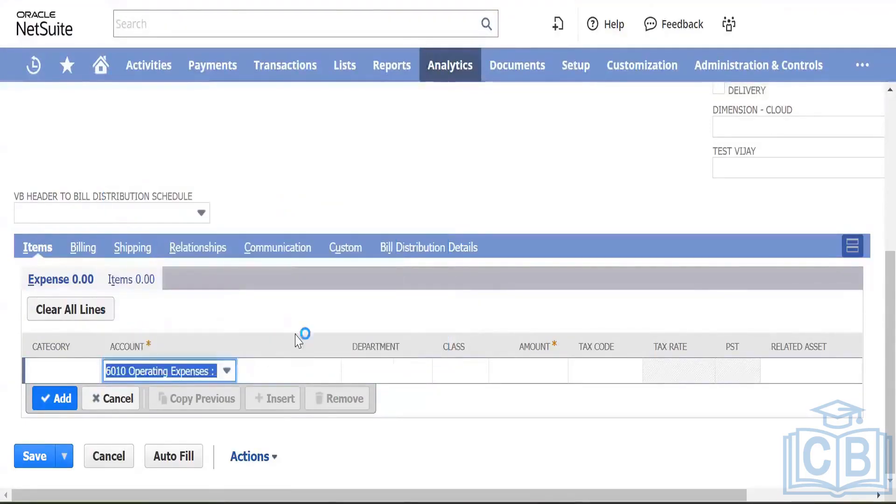
left_click(108, 398)
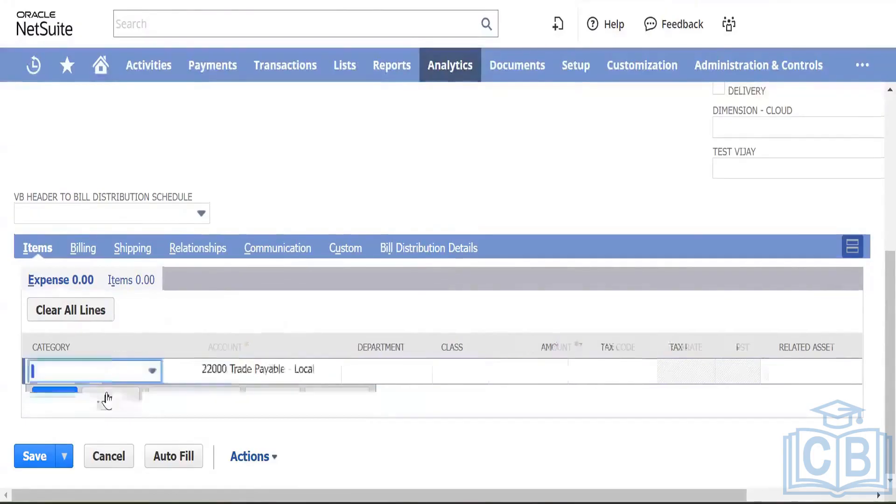
Step: Choose Test Item 001 on the order's item line and start editing its description
left_click(139, 282)
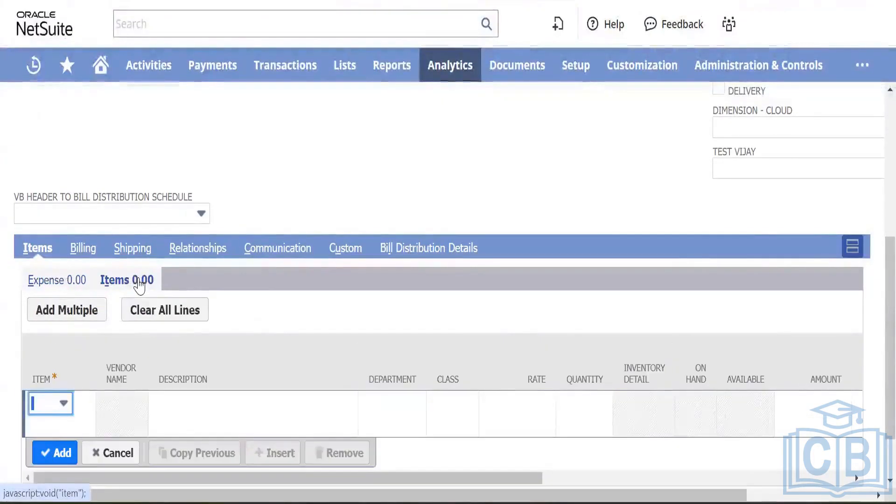
left_click(63, 404)
type("te")
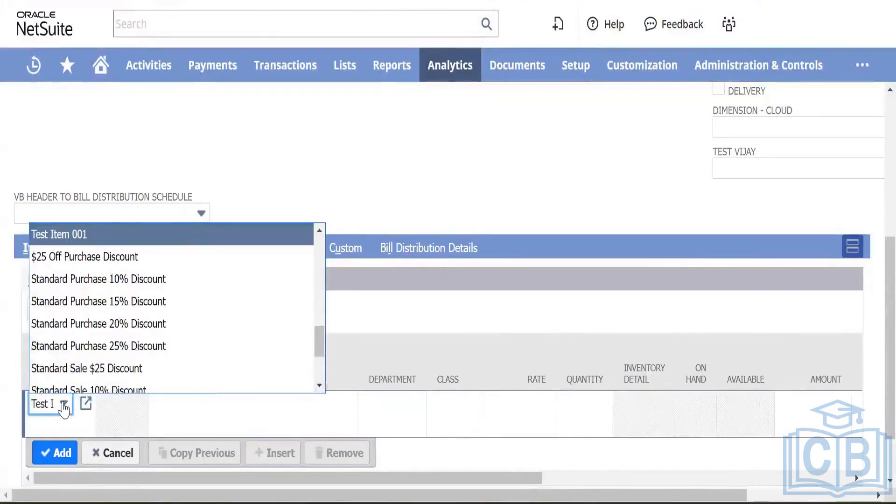
left_click(80, 234)
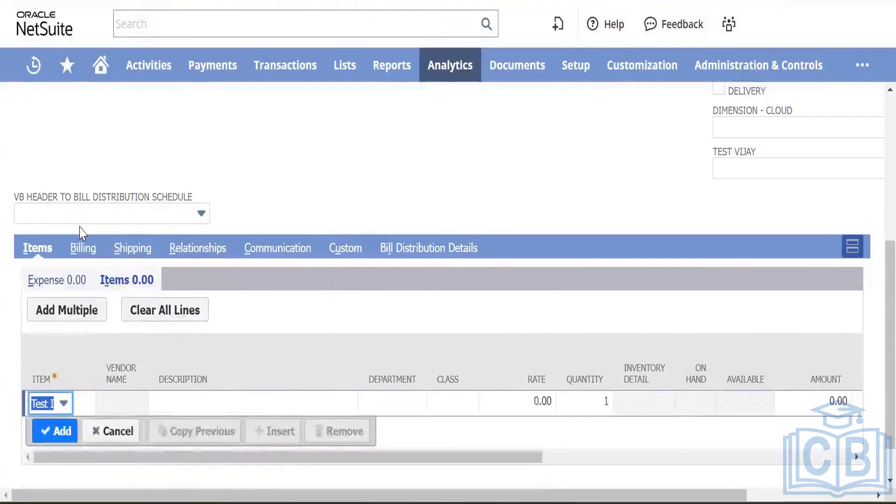
key("Tab")
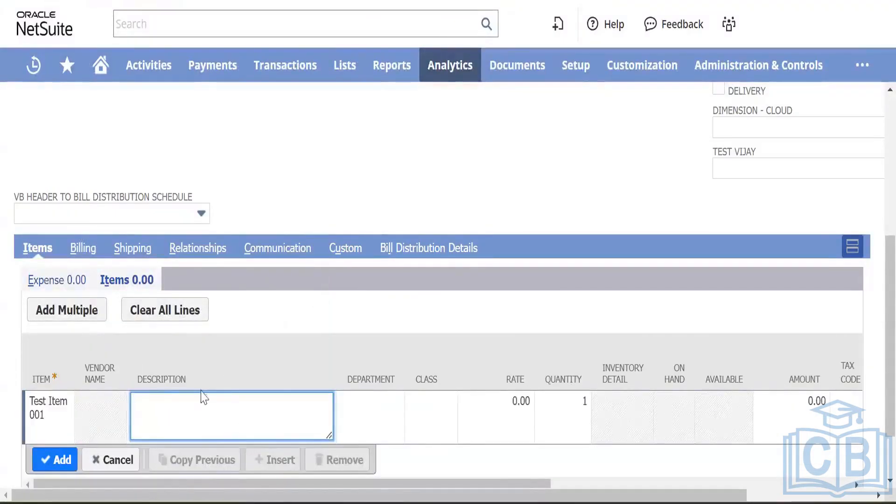
left_click(41, 416)
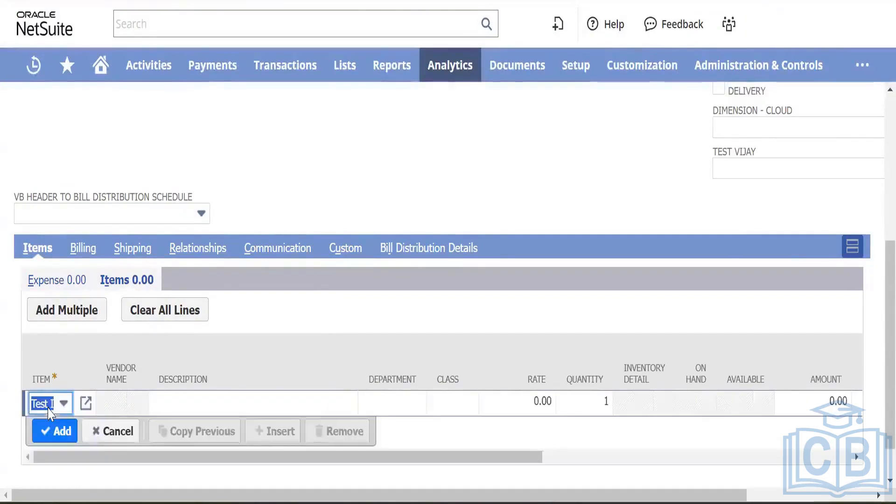
left_click(65, 408)
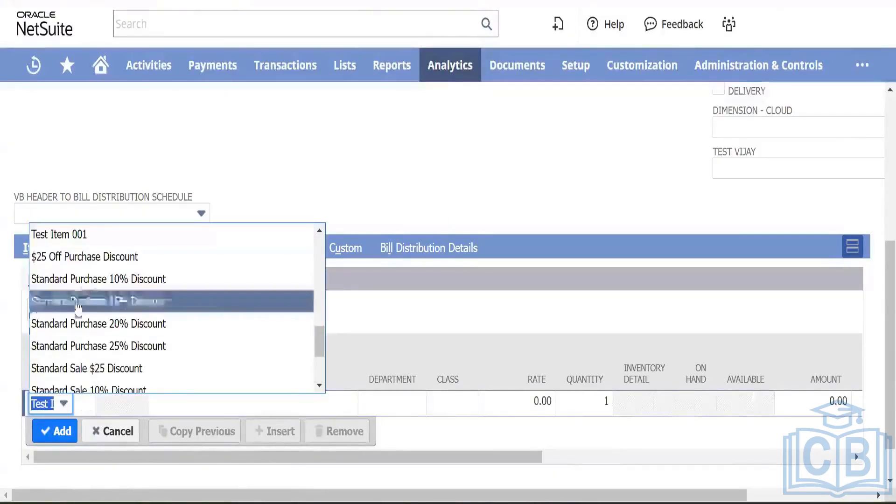
left_click(102, 237)
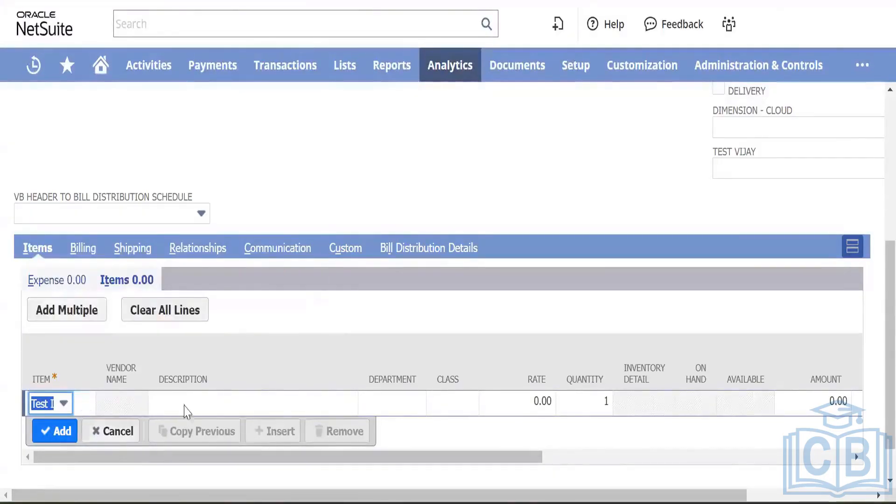
left_click(209, 399)
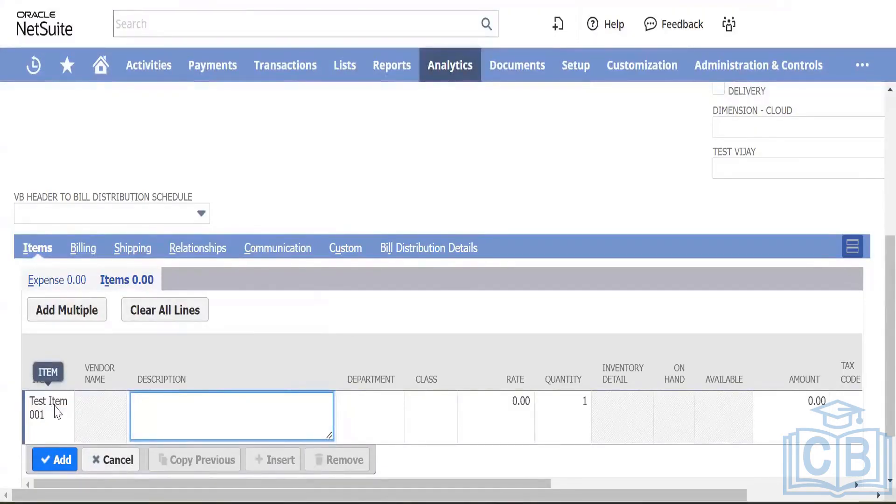
left_click_drag(55, 405, 643, 41)
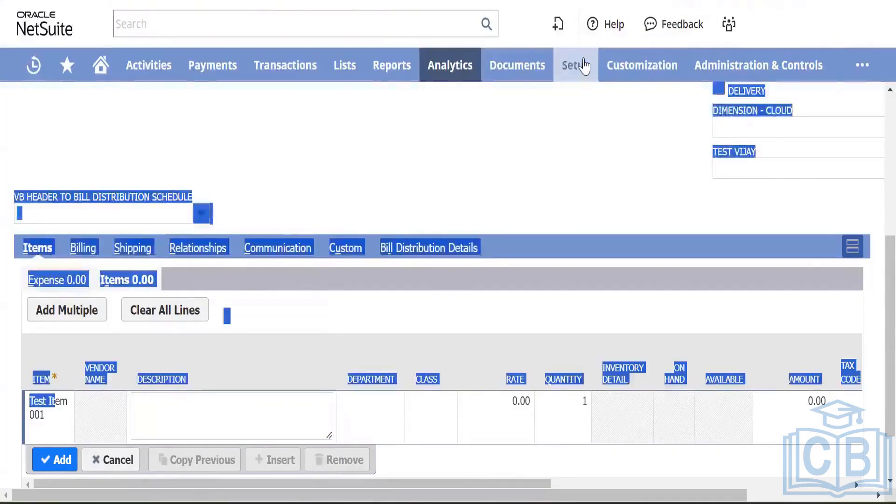
Step: Open General Preferences in a new browser tab
mouse_move(575, 66)
mouse_move(606, 134)
scroll(695, 194, "down", 5)
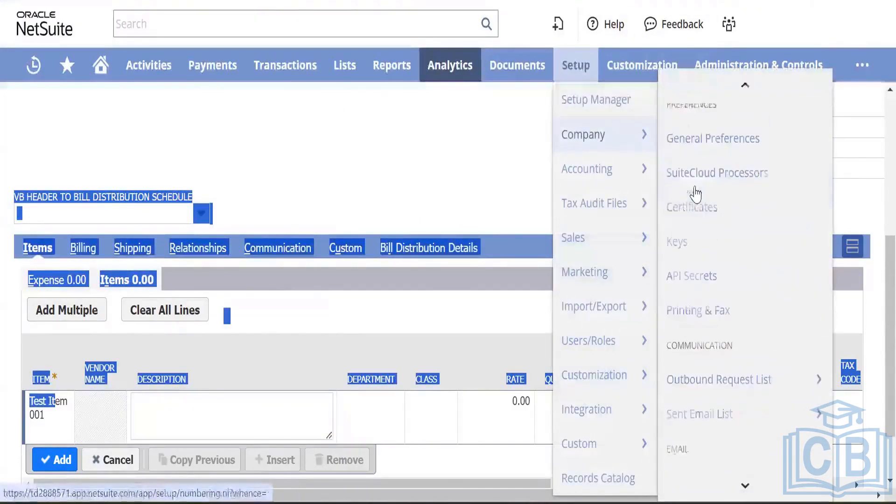
scroll(716, 228, "up", 2)
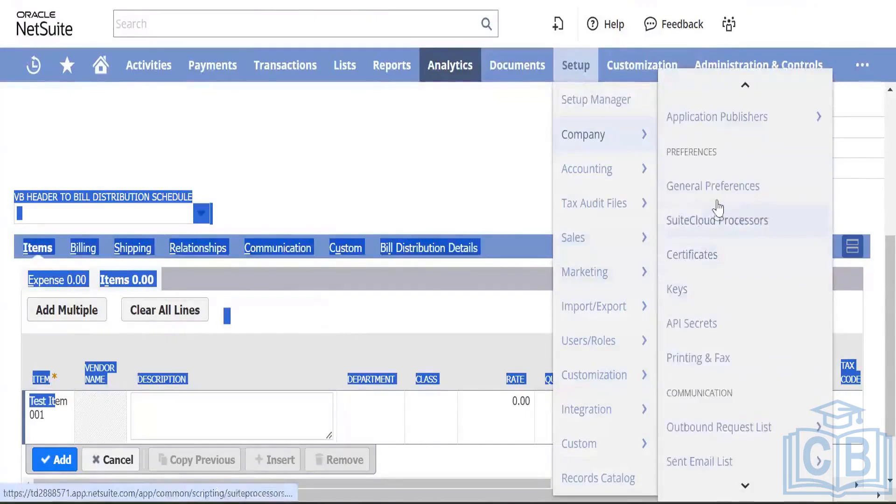
right_click(719, 198)
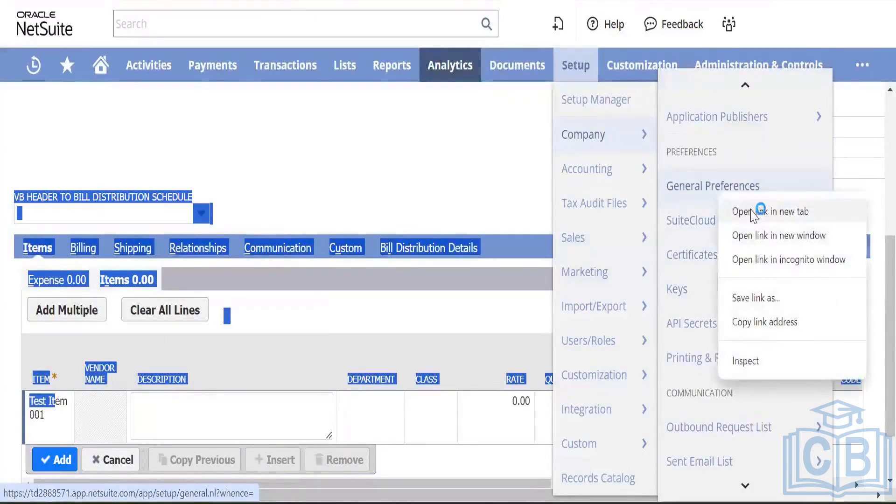
left_click(796, 154)
mouse_move(344, 66)
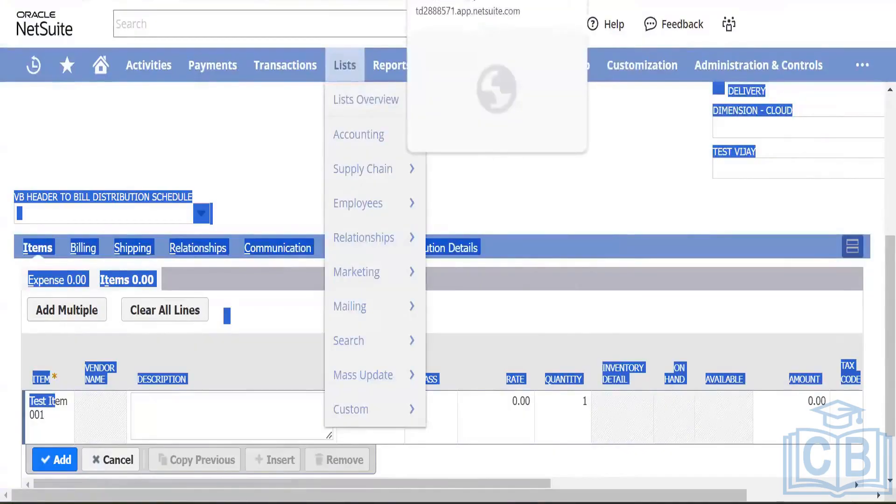
left_click(457, 1)
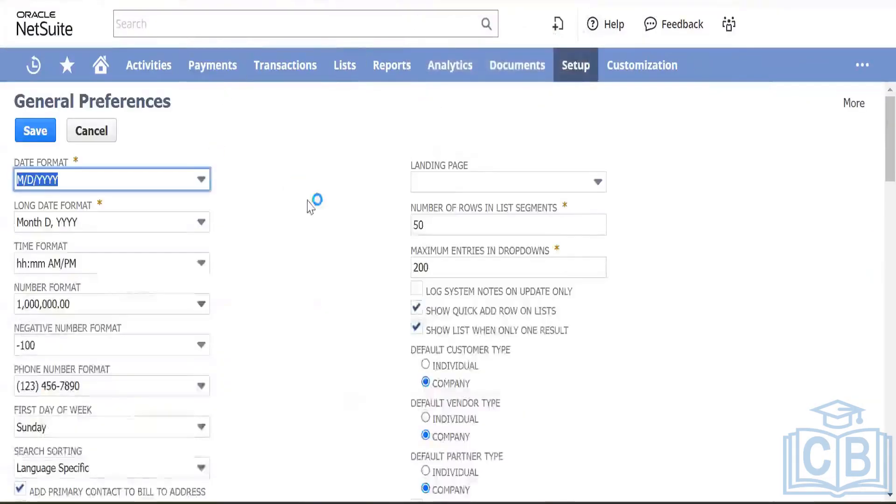
Step: Turn on Show Display Name With Item Codes, then return to the purchase order tab
scroll(310, 206, "down", 12)
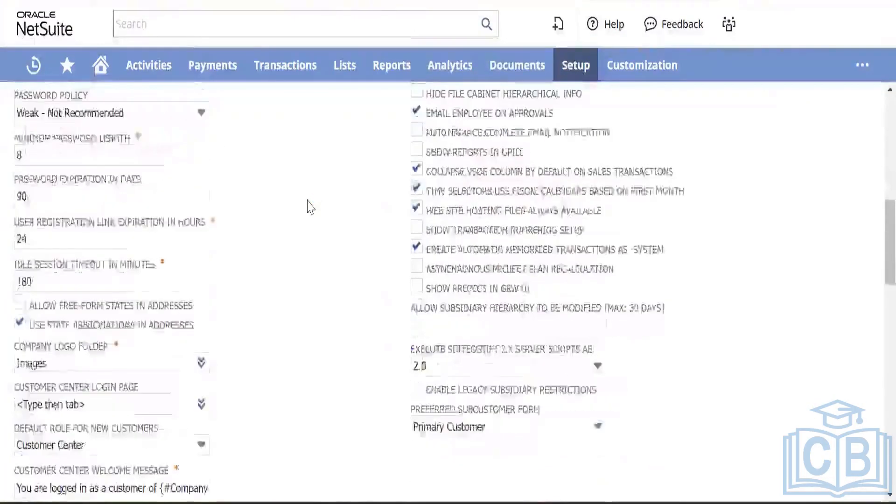
scroll(310, 207, "down", 4)
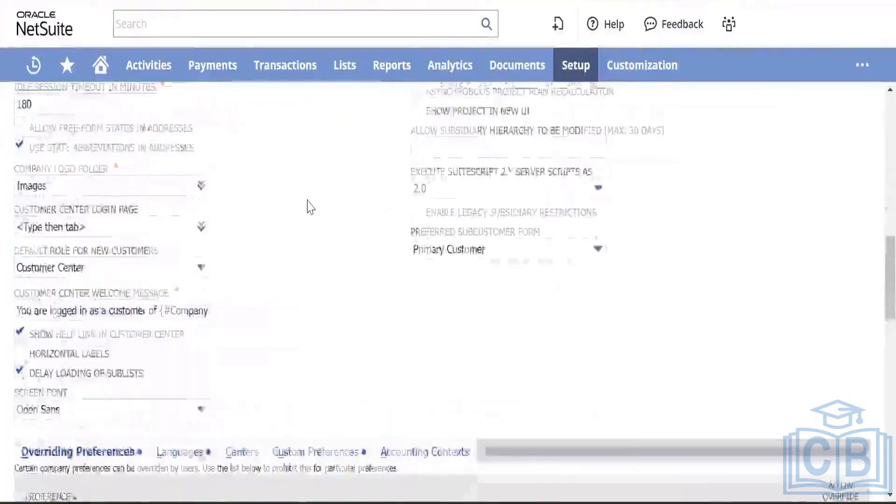
scroll(310, 206, "up", 4)
scroll(229, 274, "down", 4)
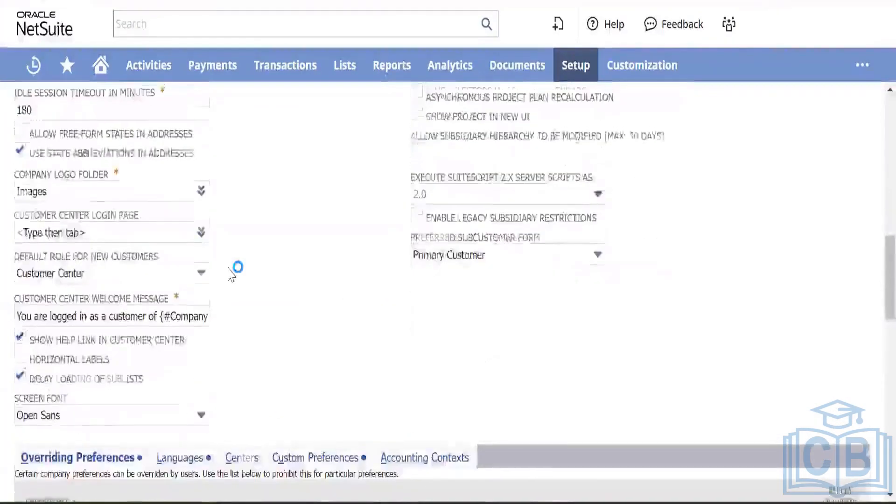
scroll(230, 274, "up", 9)
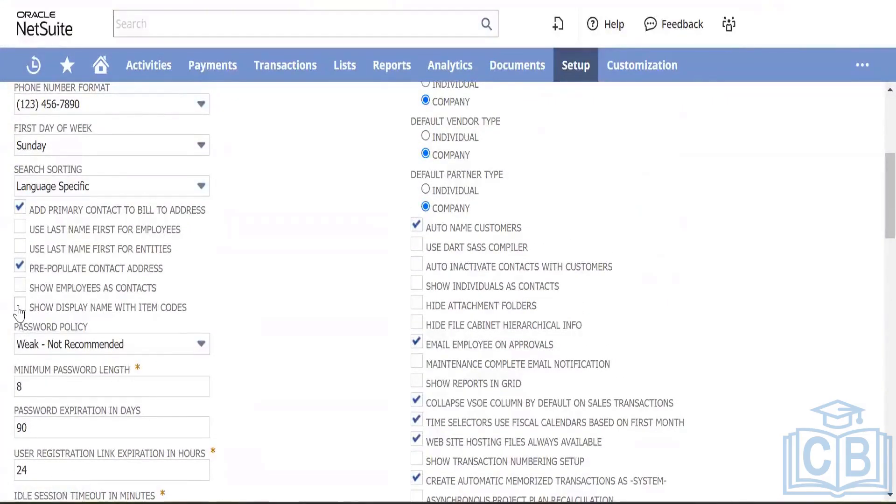
left_click(20, 308)
scroll(297, 251, "up", 6)
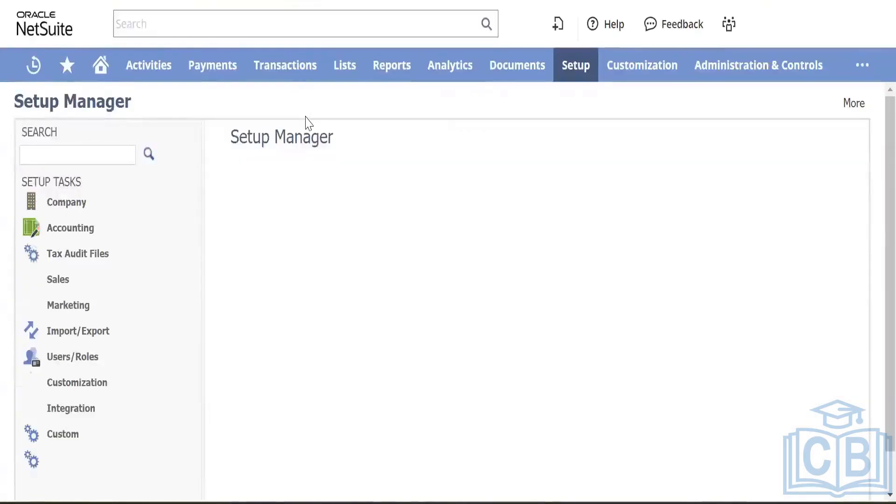
mouse_move(372, 74)
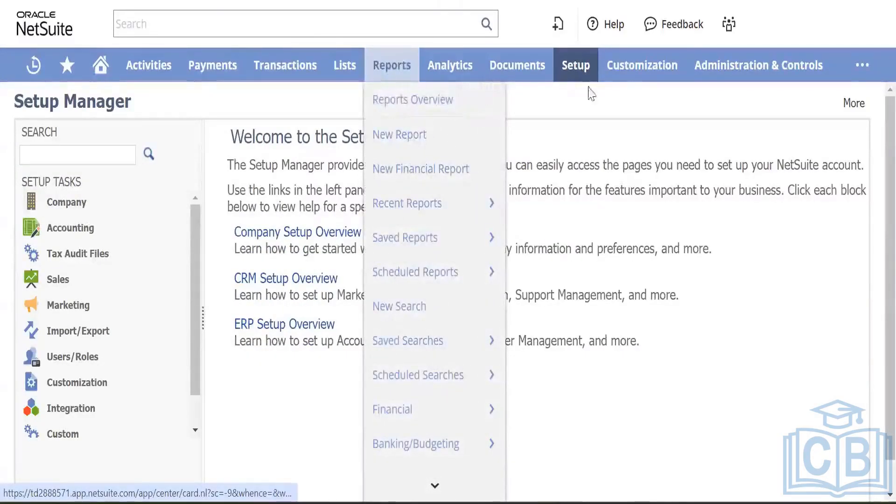
mouse_move(577, 74)
mouse_move(593, 135)
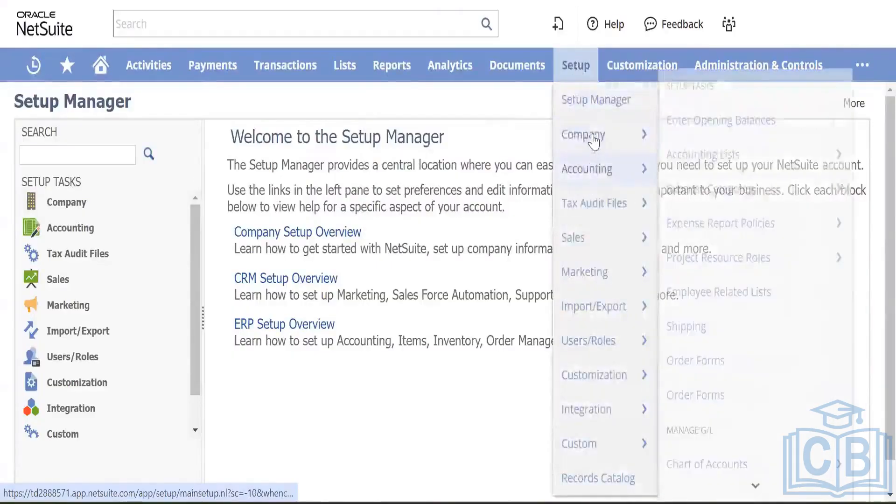
scroll(739, 255, "down", 3)
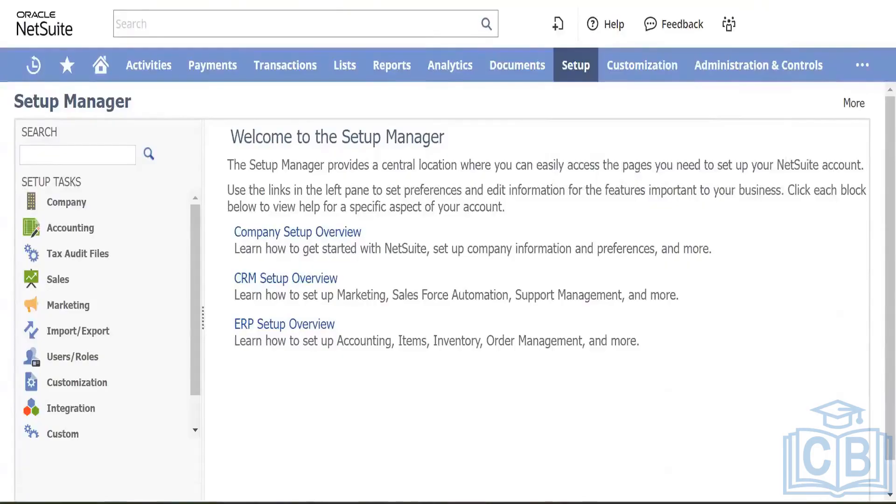
left_click(401, 1)
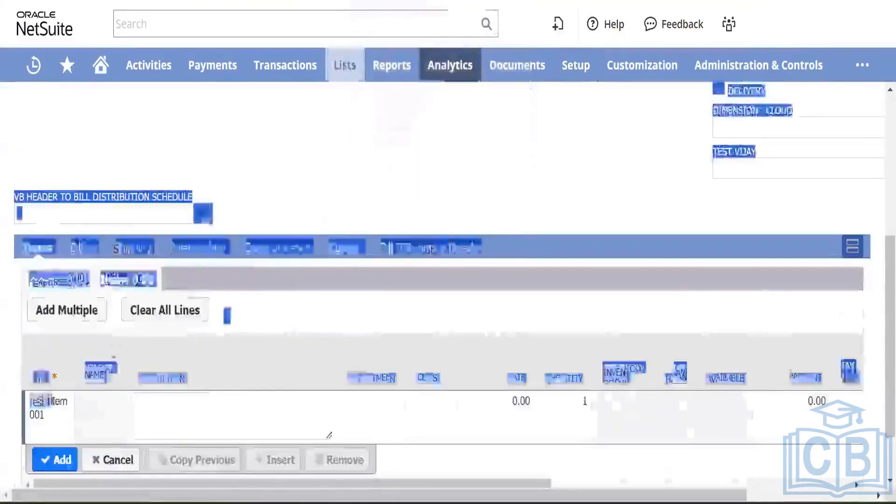
Step: Set the Test Item 001 line's rate to 500.00, keeping quantity 1
left_click(172, 410)
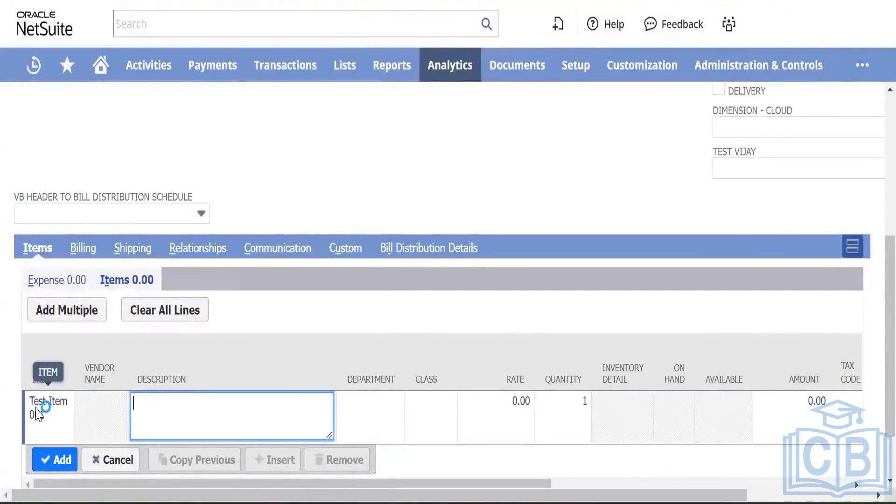
left_click(507, 403)
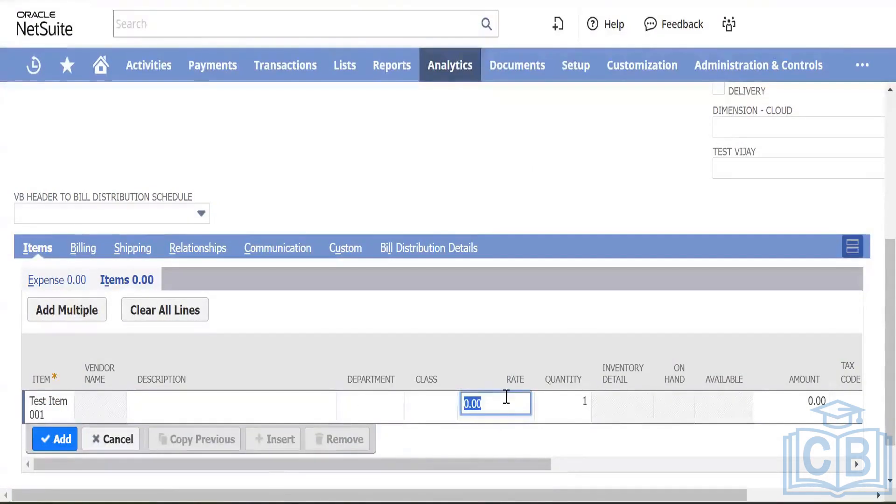
type("5")
key("Tab")
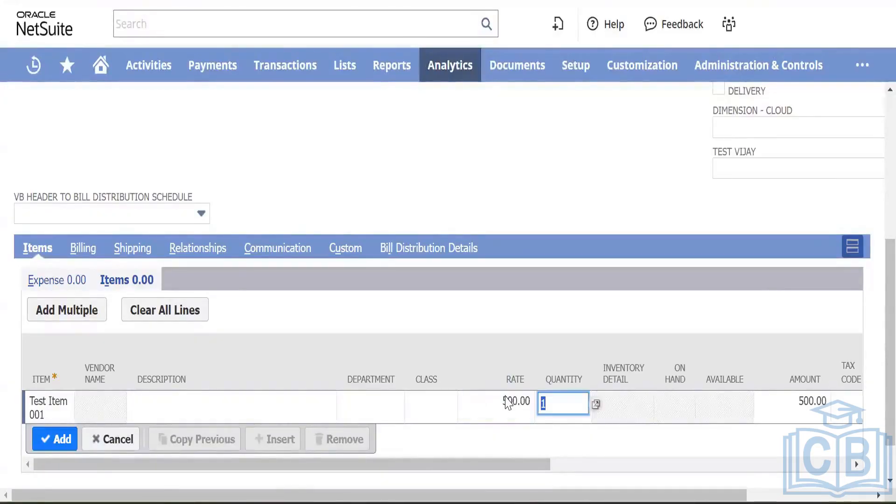
key("Tab")
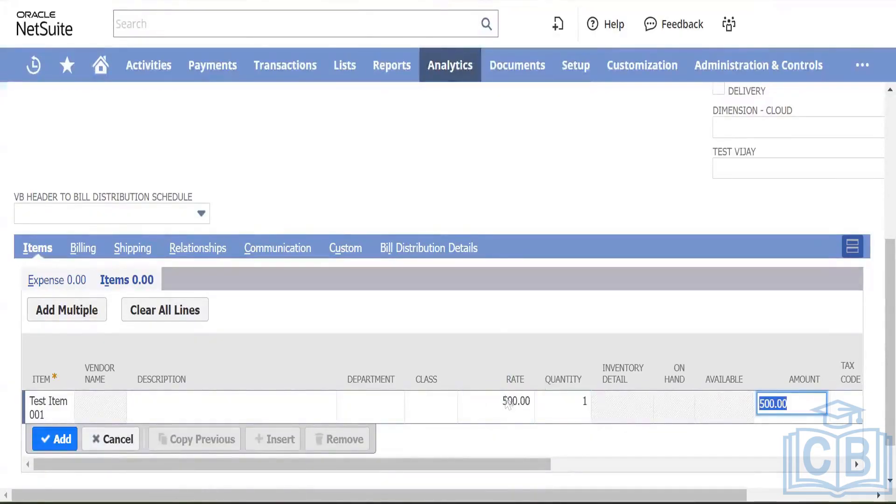
scroll(718, 378, "right", 8)
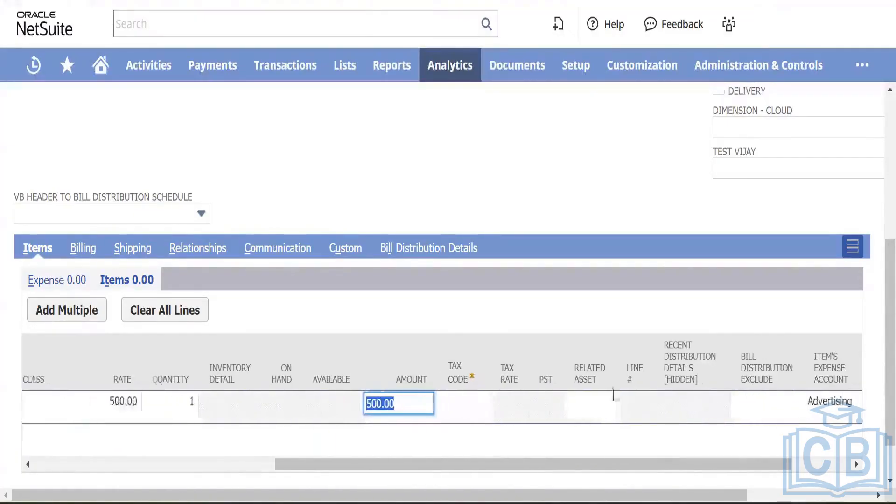
Step: Give the line tax code CA-PST-NS and add it to the order
left_click(471, 403)
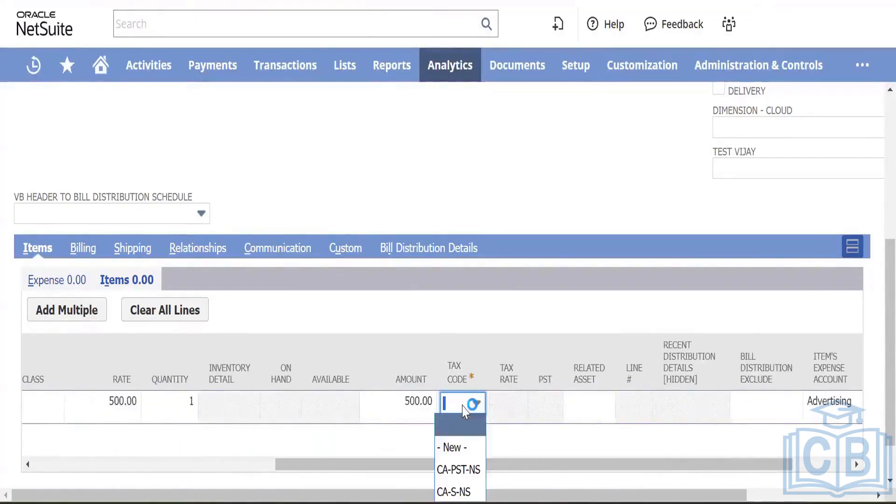
left_click(459, 492)
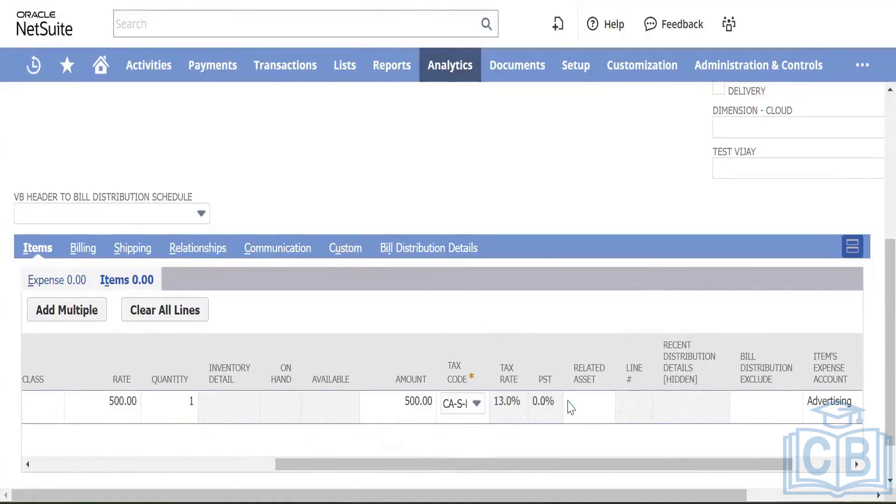
scroll(549, 326, "right", 3)
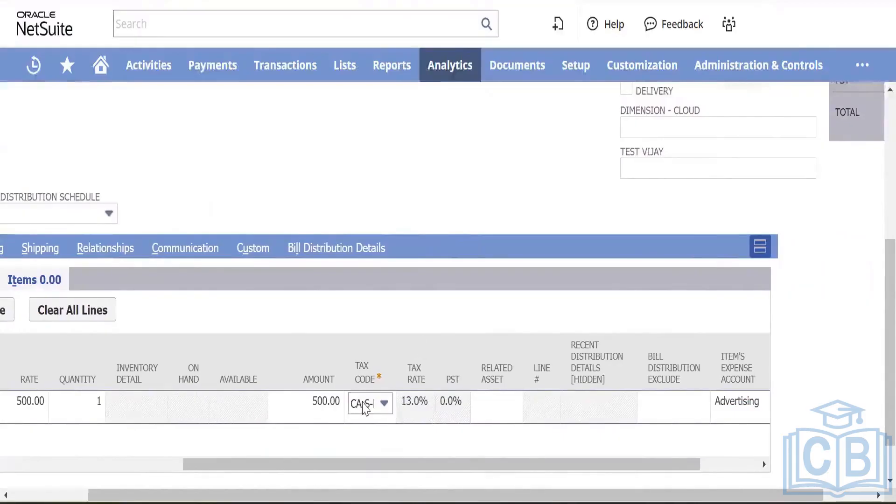
left_click(366, 407)
left_click(366, 469)
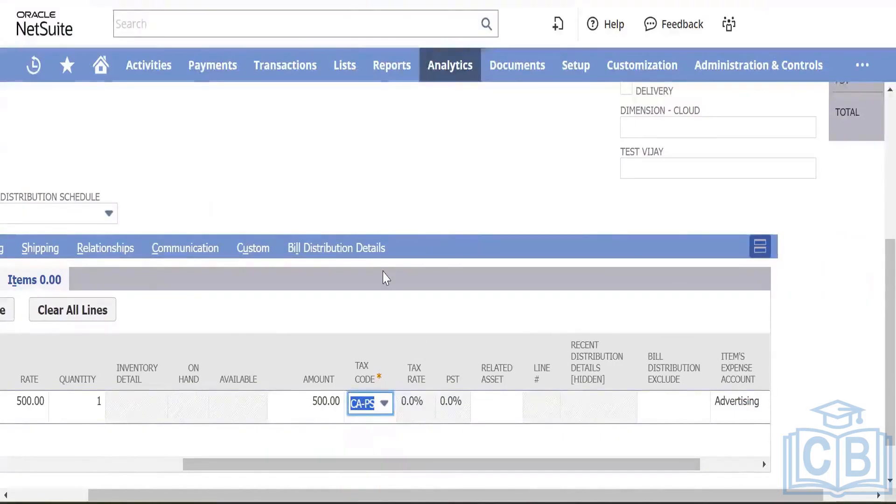
key("Tab")
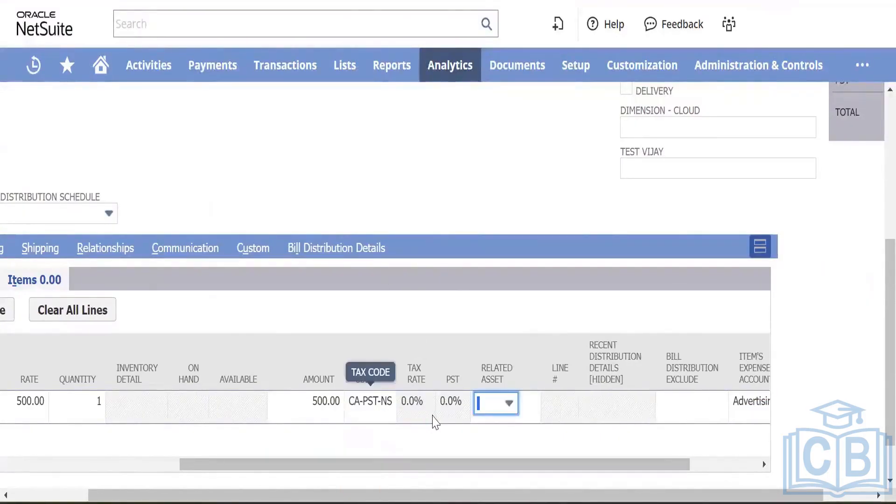
scroll(581, 390, "right", 3)
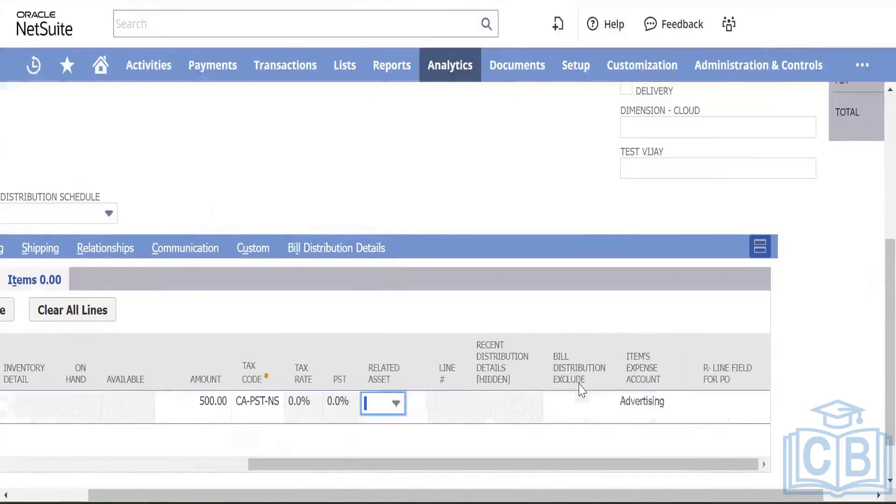
scroll(465, 342, "left", 5)
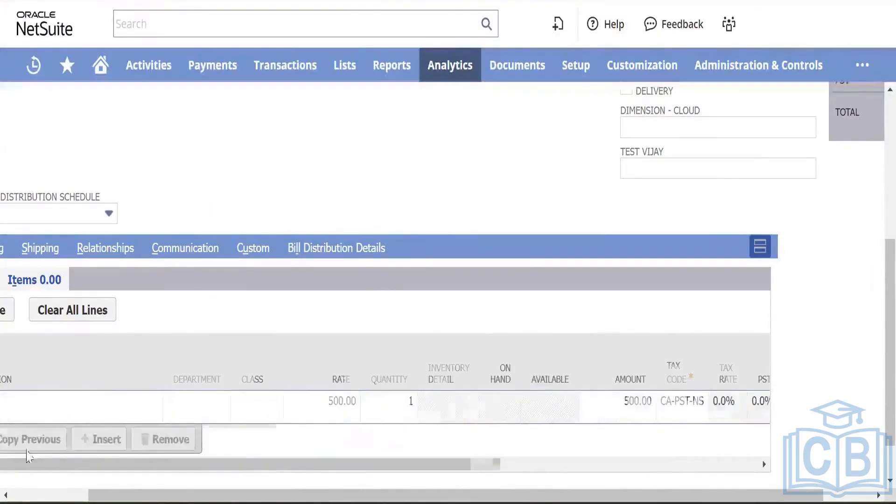
scroll(229, 336, "left", 2)
scroll(92, 358, "up", 1)
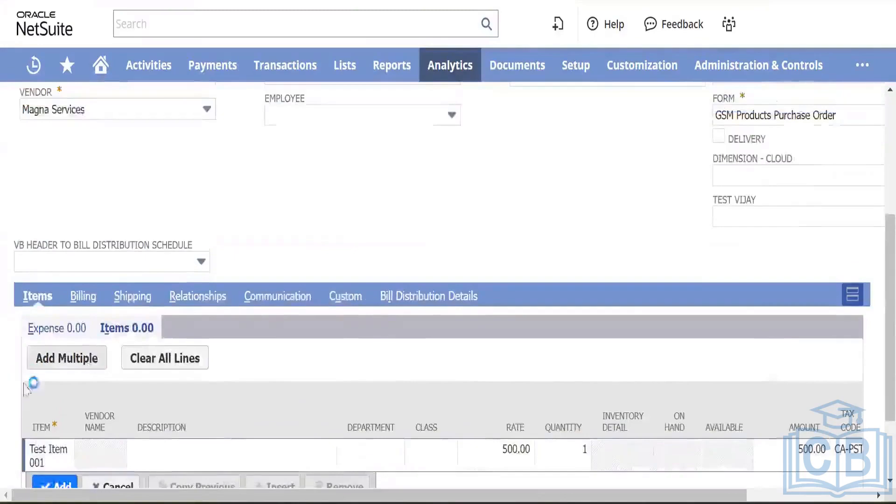
scroll(31, 383, "down", 2)
left_click(44, 386)
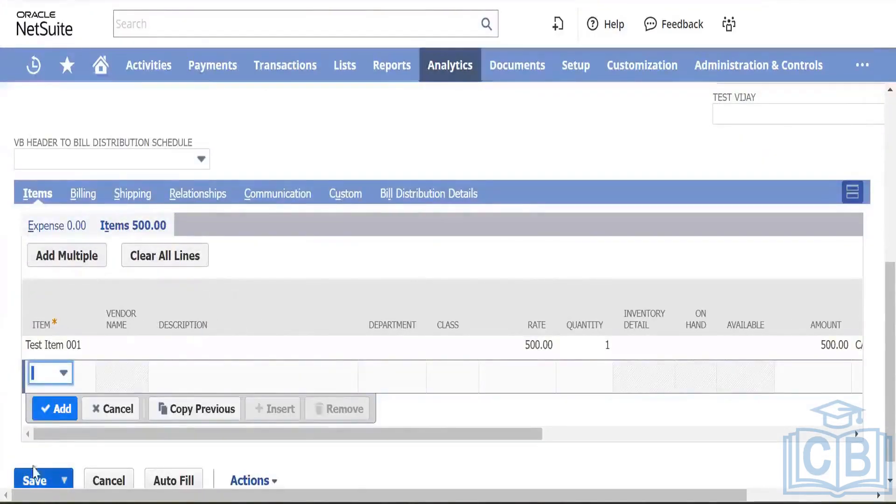
scroll(140, 322, "up", 5)
scroll(140, 322, "up", 2)
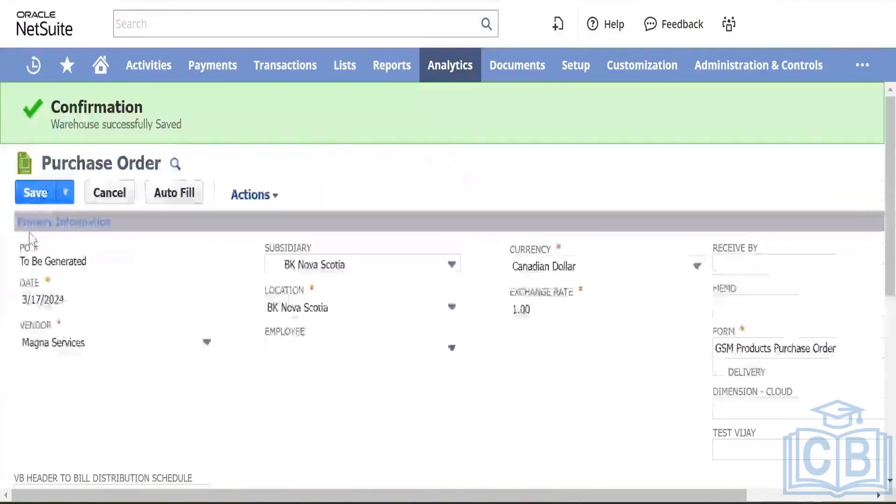
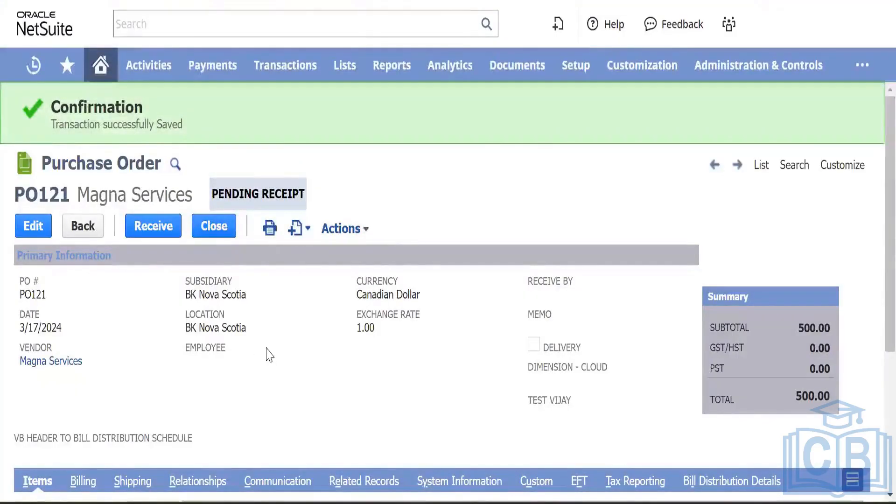
Step: Open PO121's Actions menu and scroll the saved purchase order to review it
left_click(344, 228)
scroll(136, 317, "down", 5)
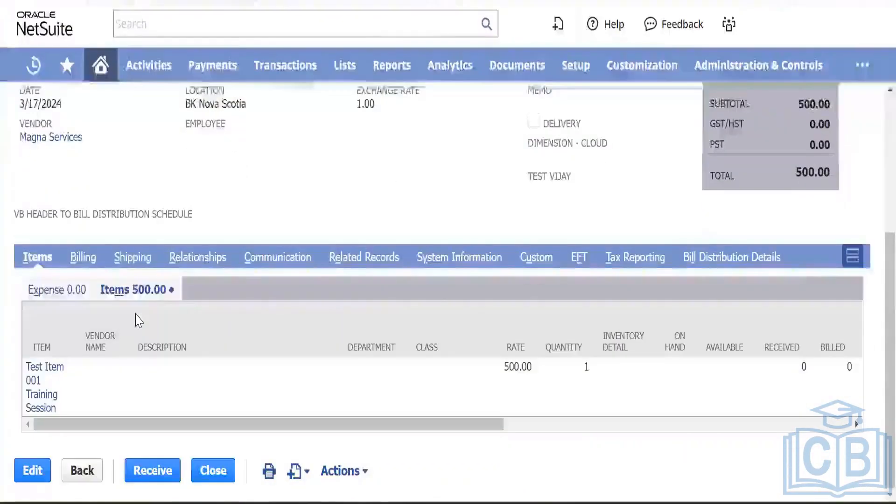
scroll(139, 320, "up", 5)
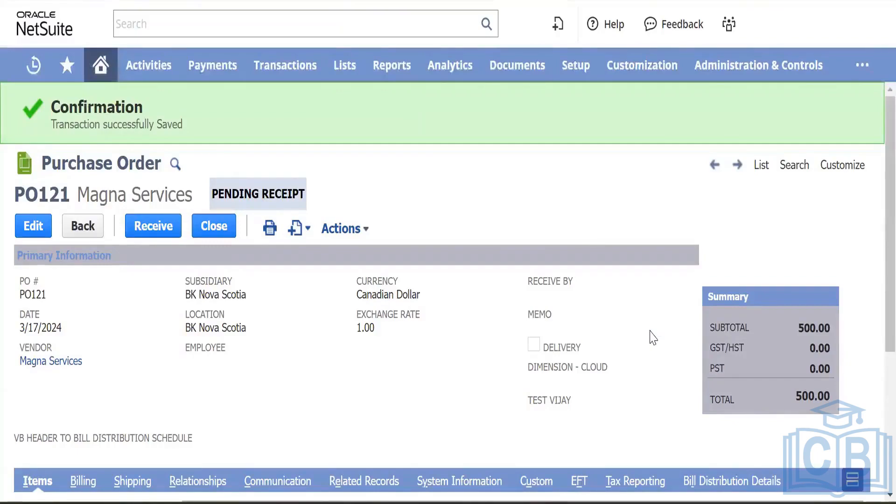
mouse_move(840, 170)
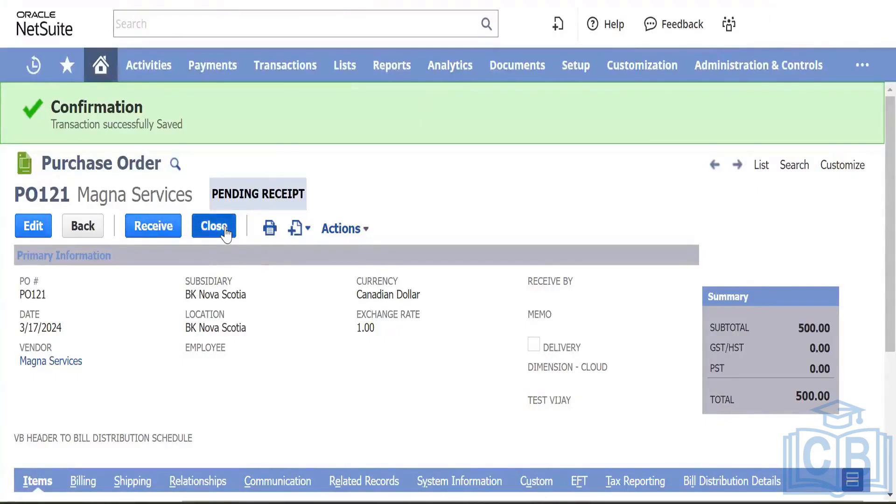
scroll(297, 331, "down", 3)
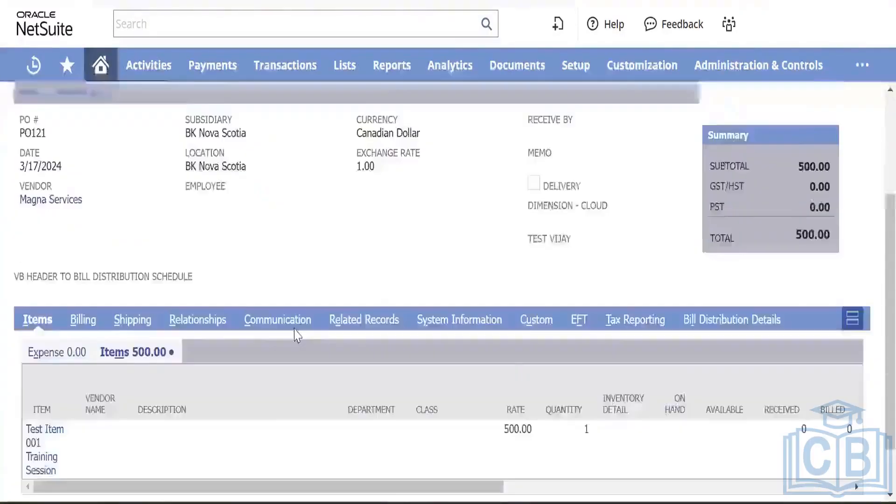
scroll(297, 333, "down", 2)
scroll(539, 392, "right", 5)
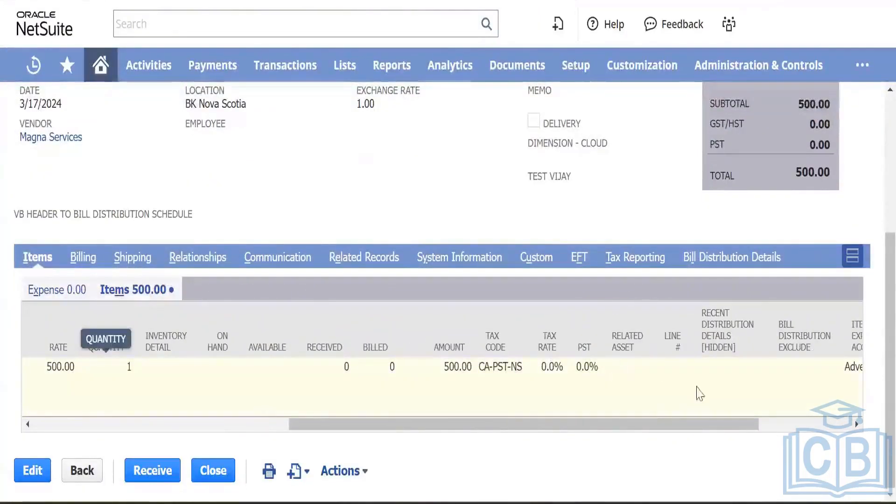
scroll(695, 394, "right", 3)
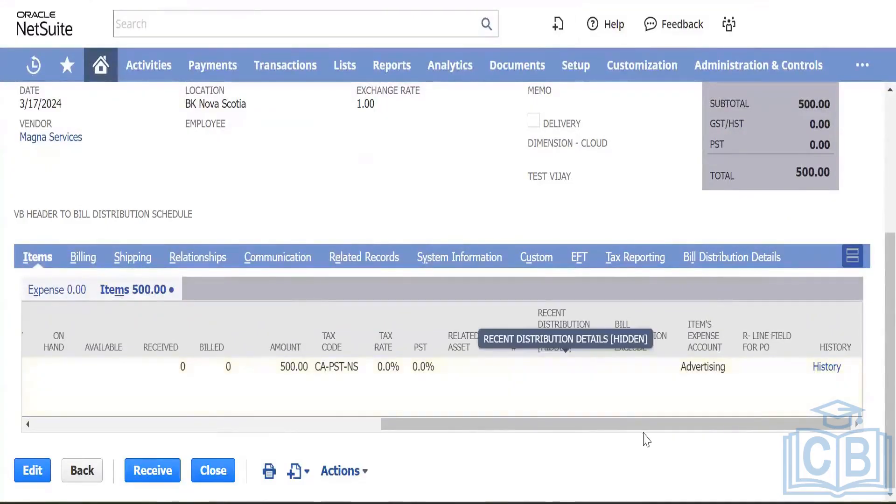
scroll(460, 236, "up", 5)
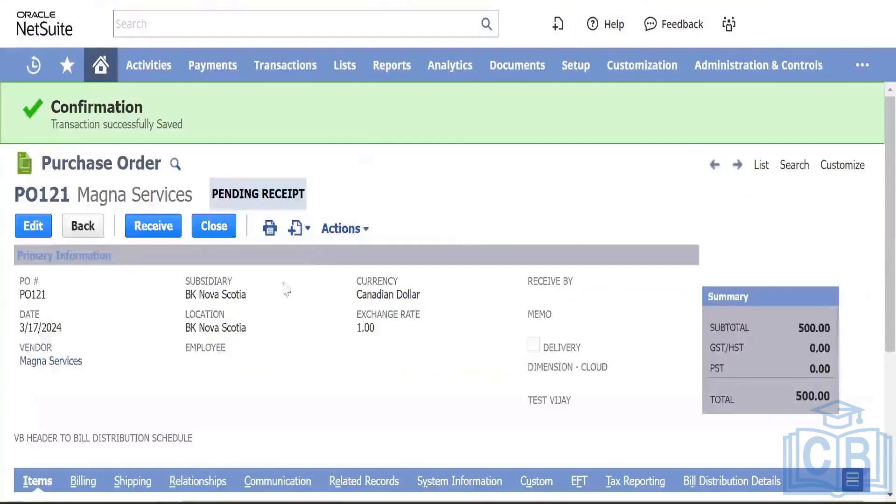
Step: Show the Customize dropdown, listing Customize Form and New Body Field
mouse_move(271, 229)
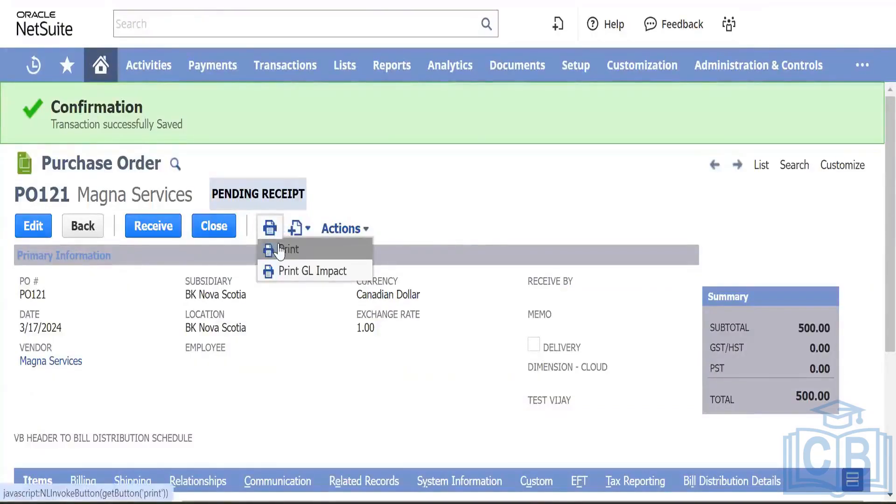
mouse_move(347, 229)
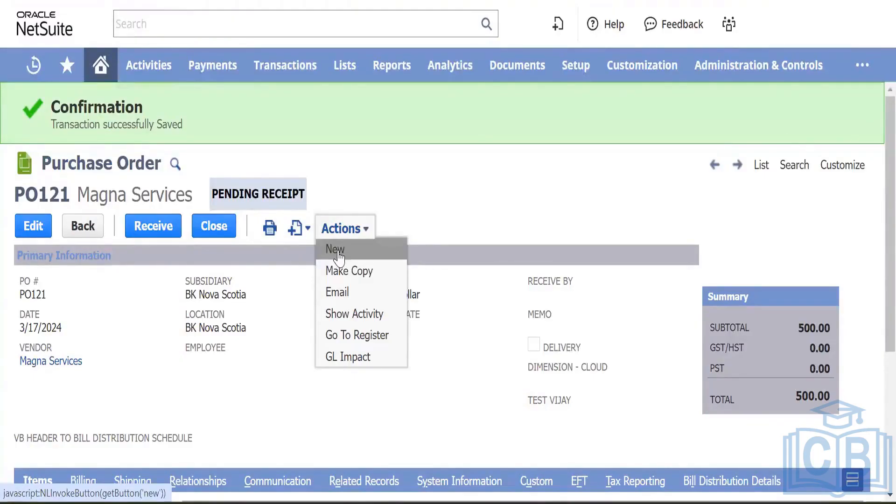
left_click(358, 272)
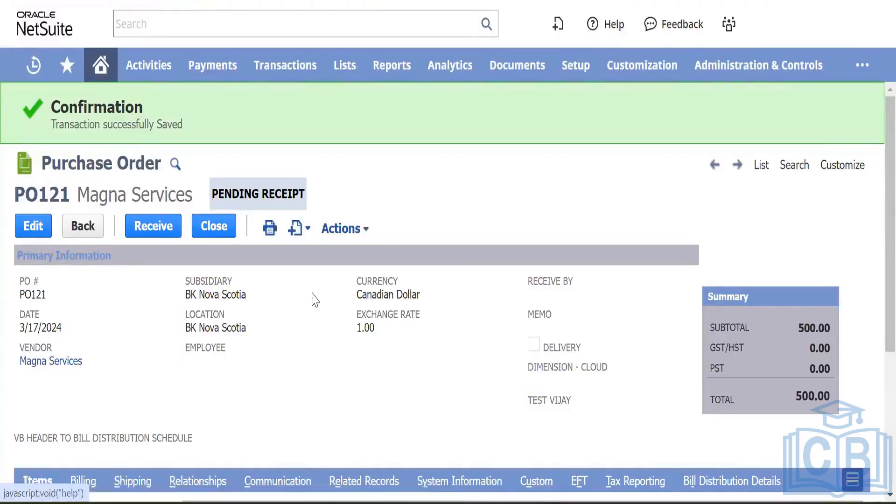
scroll(310, 295, "down", 5)
scroll(429, 186, "up", 5)
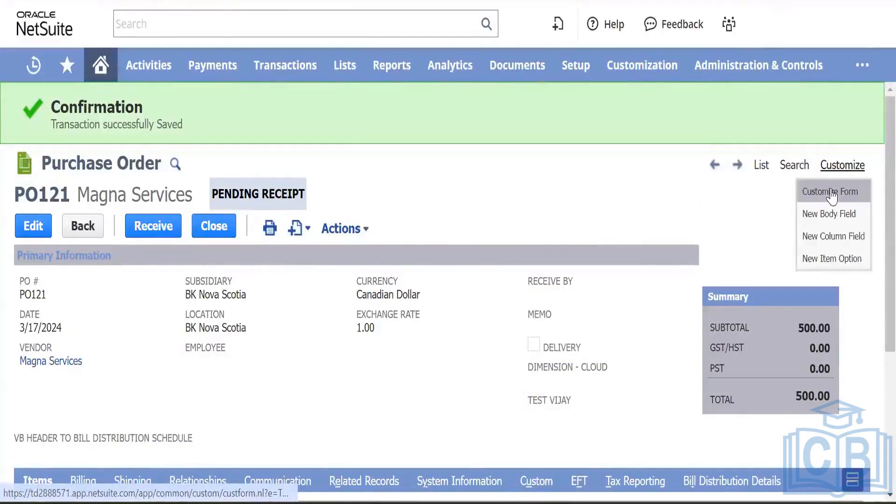
Step: Open Customize Form in a new tab and browse the GSM Products Purchase Order form's tabs
right_click(831, 196)
left_click(810, 205)
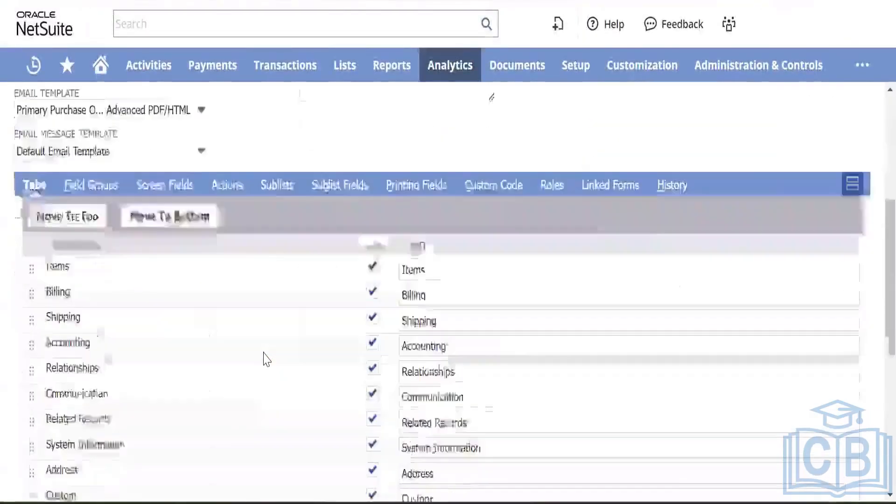
scroll(263, 354, "down", 5)
scroll(264, 354, "up", 4)
scroll(264, 355, "down", 7)
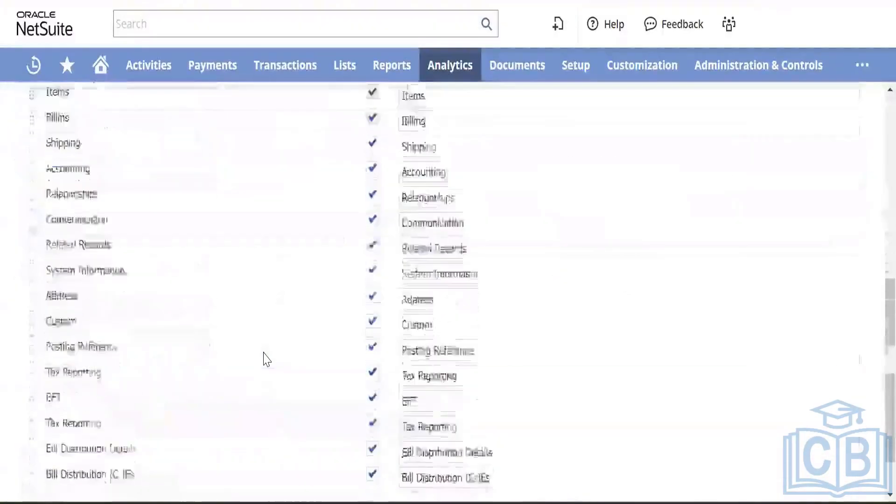
scroll(263, 355, "up", 1)
scroll(263, 359, "up", 5)
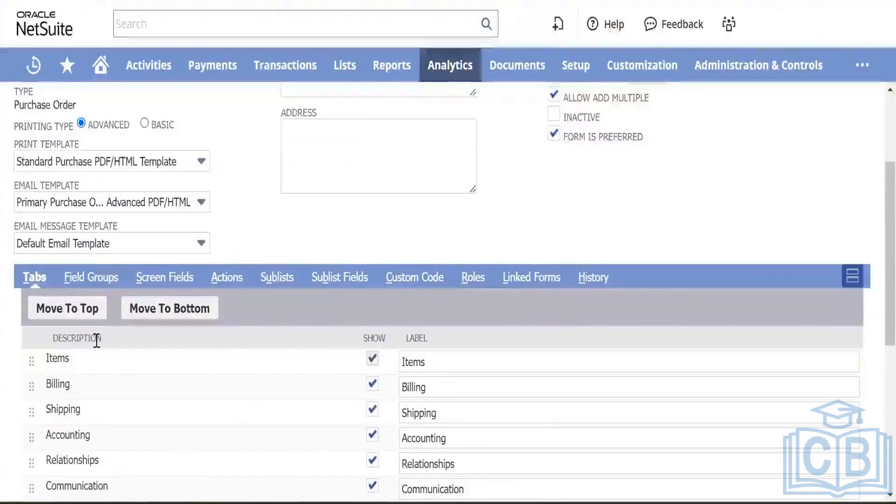
scroll(248, 372, "down", 6)
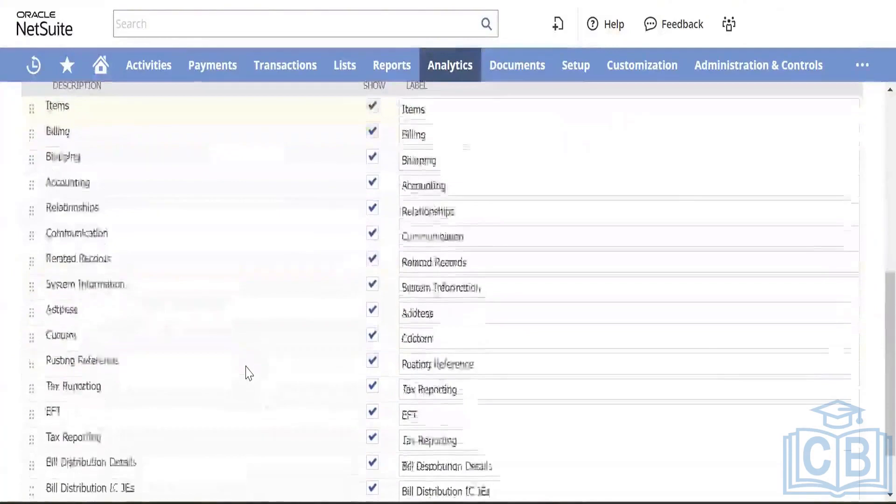
scroll(249, 372, "up", 7)
scroll(248, 372, "down", 3)
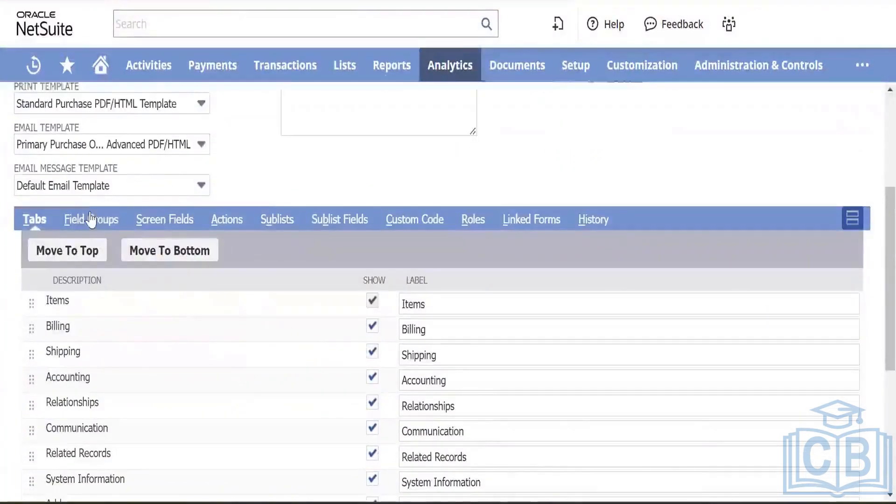
left_click(164, 220)
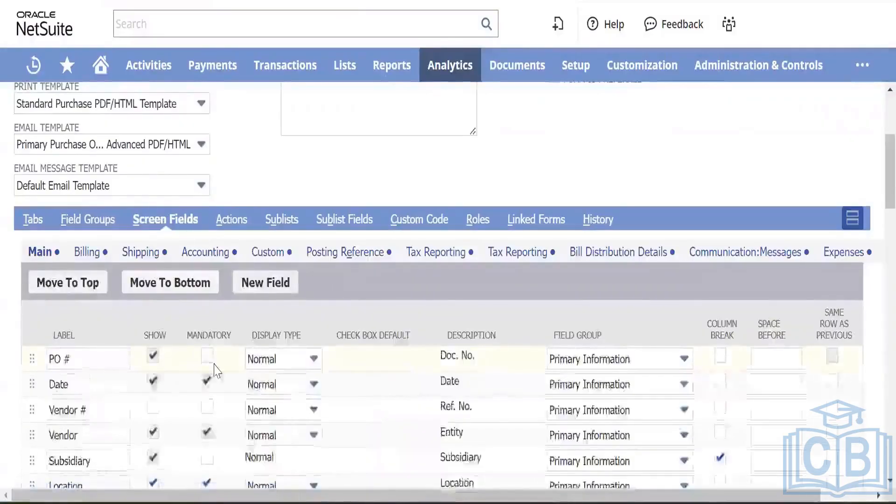
scroll(197, 413, "down", 5)
scroll(222, 332, "up", 4)
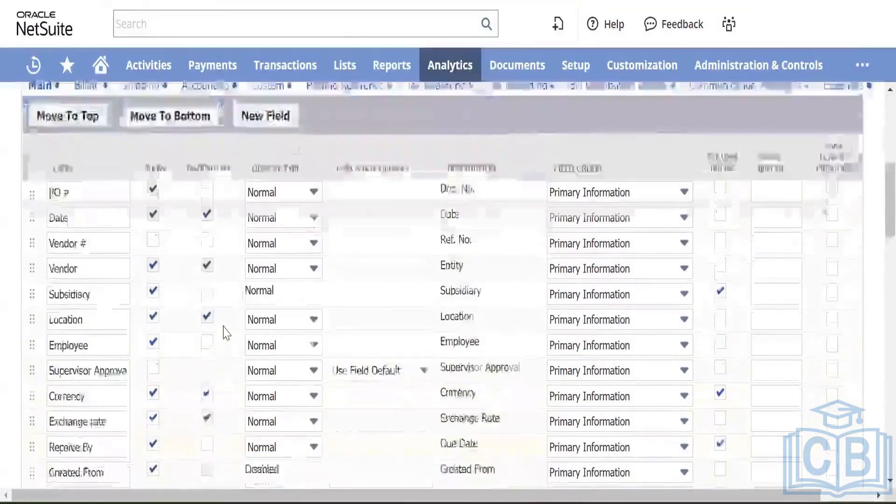
scroll(223, 367, "down", 2)
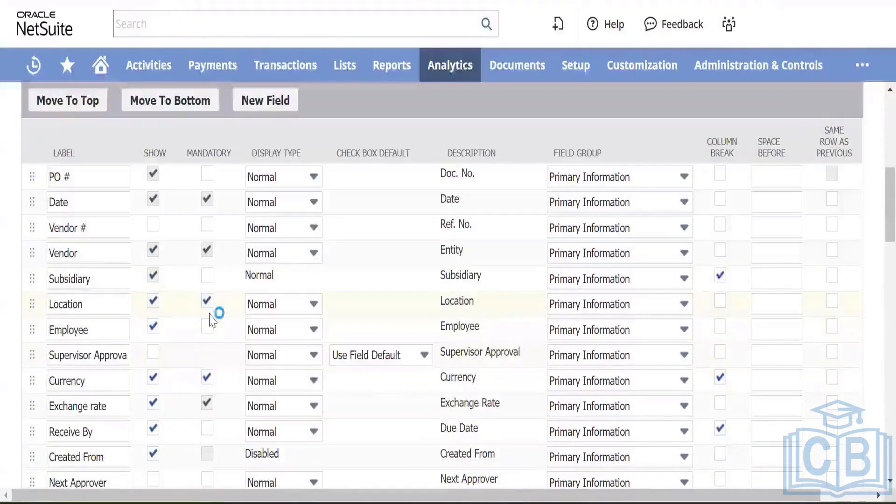
left_click(275, 177)
left_click(261, 198)
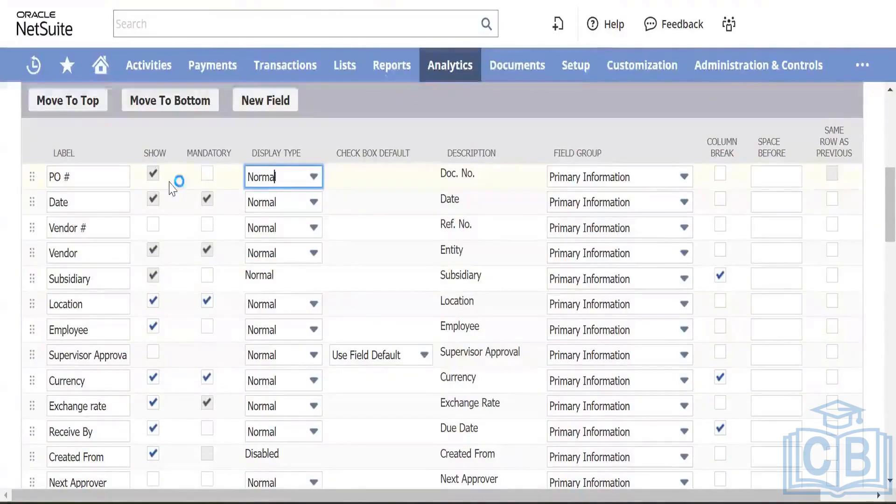
scroll(261, 263, "down", 10)
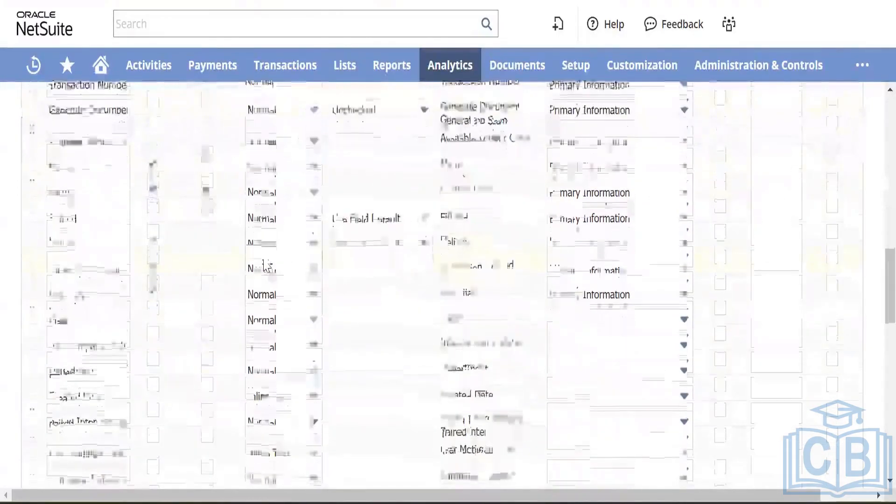
scroll(176, 170, "up", 10)
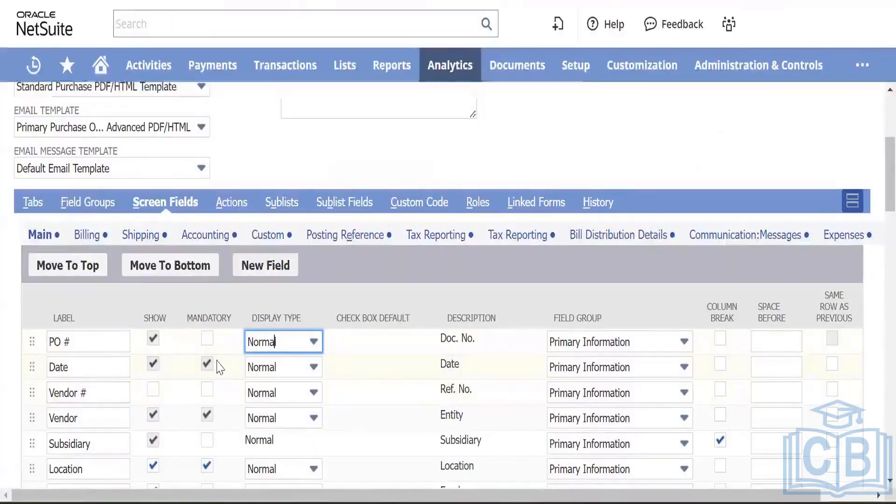
scroll(220, 368, "down", 7)
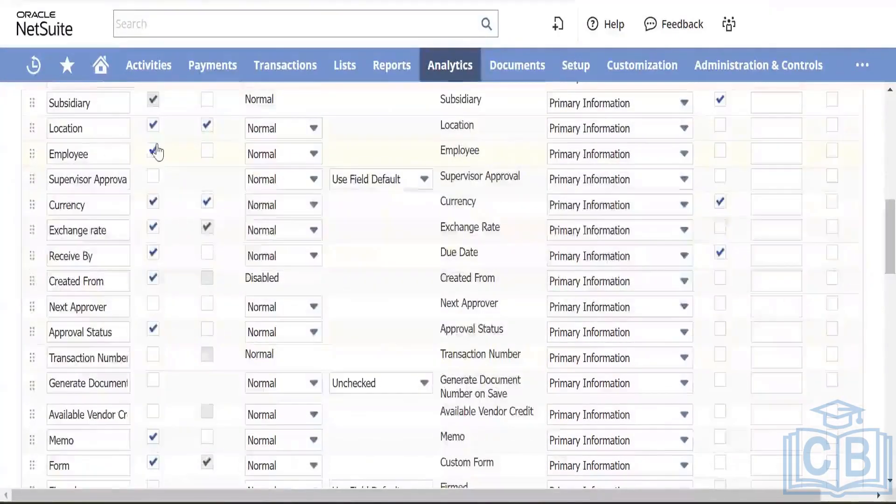
left_click(153, 152)
scroll(187, 210, "up", 11)
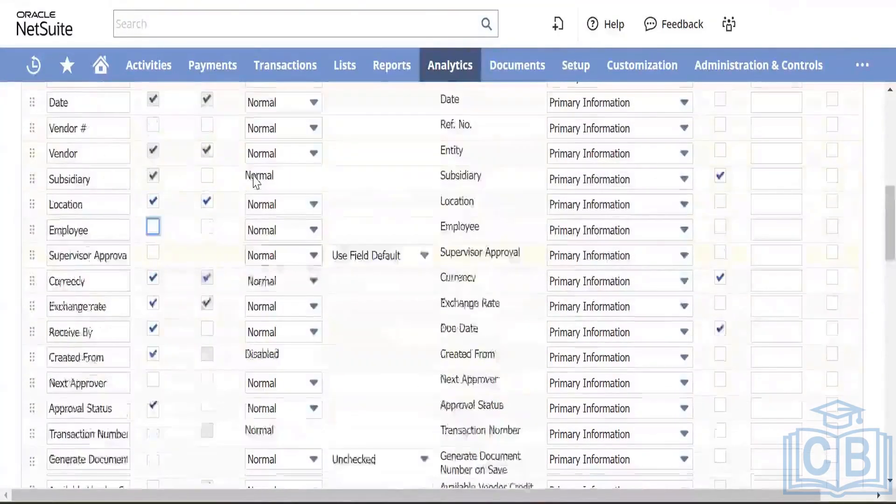
scroll(194, 229, "down", 4)
scroll(194, 228, "down", 7)
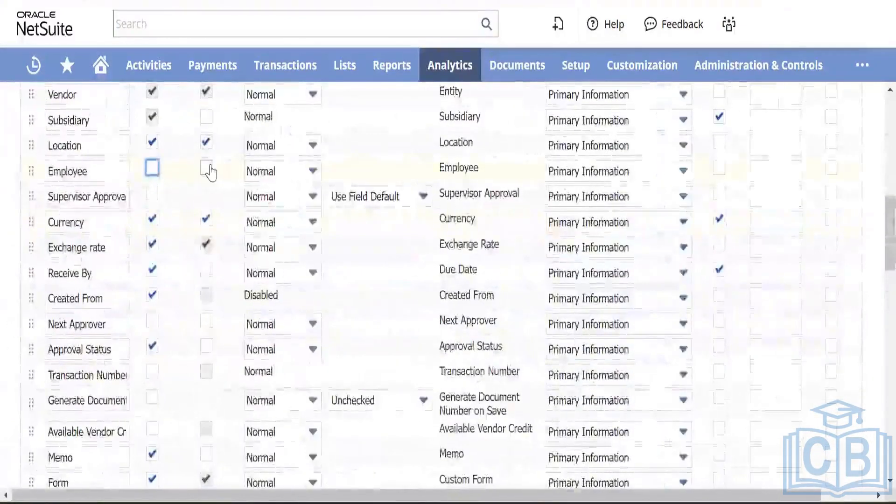
scroll(376, 270, "down", 5)
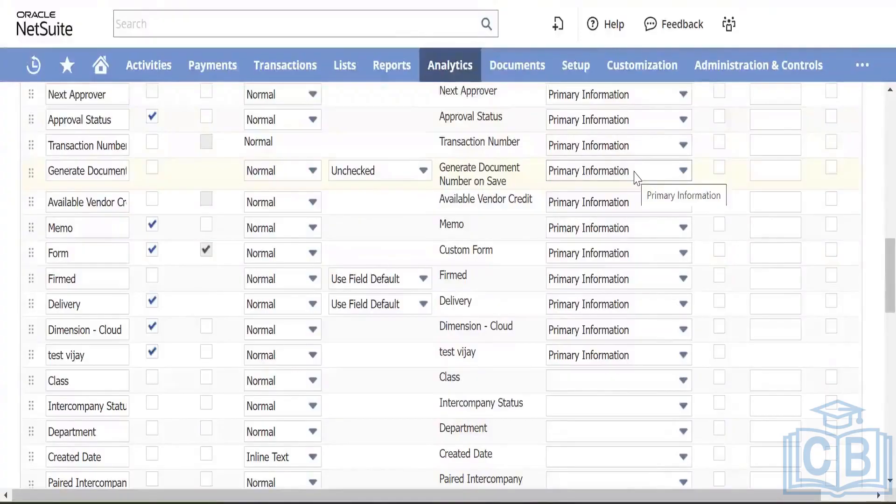
left_click(347, 176)
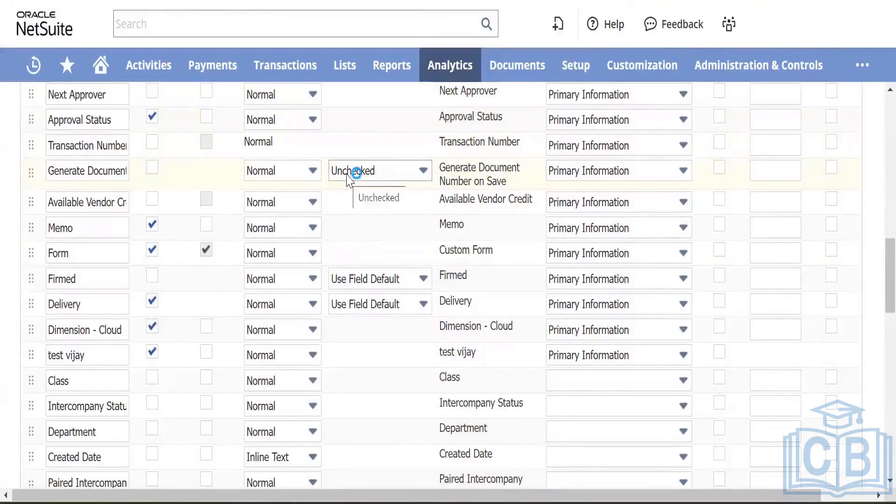
left_click(603, 174)
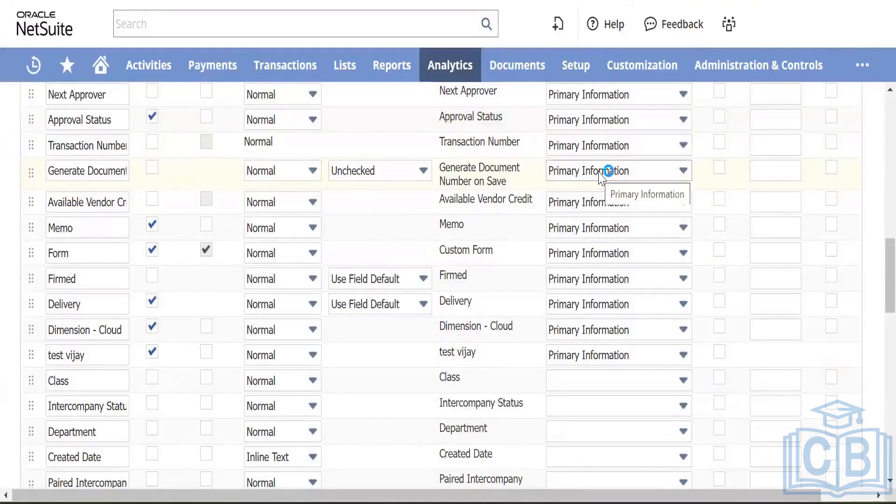
left_click(570, 175)
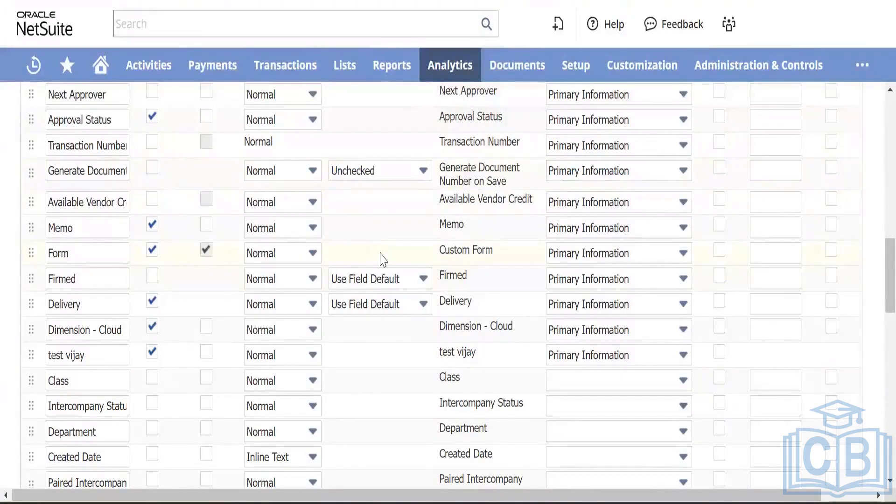
scroll(240, 330, "down", 15)
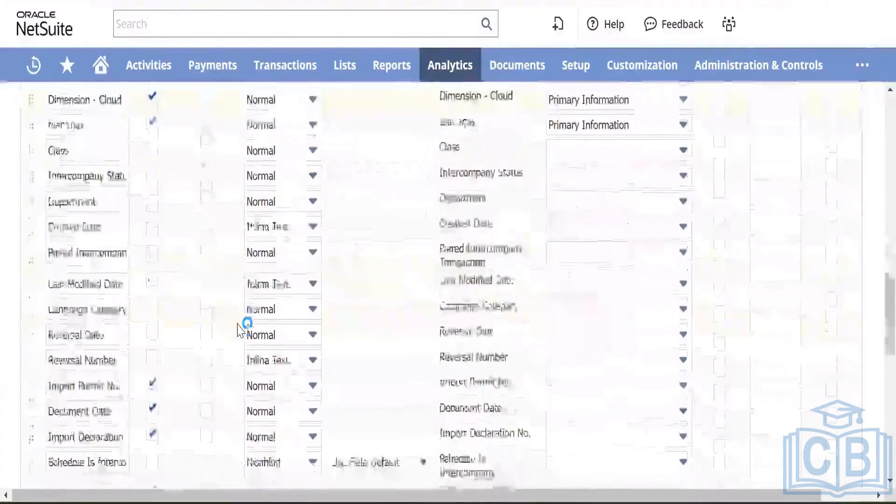
scroll(240, 330, "down", 5)
scroll(240, 330, "up", 20)
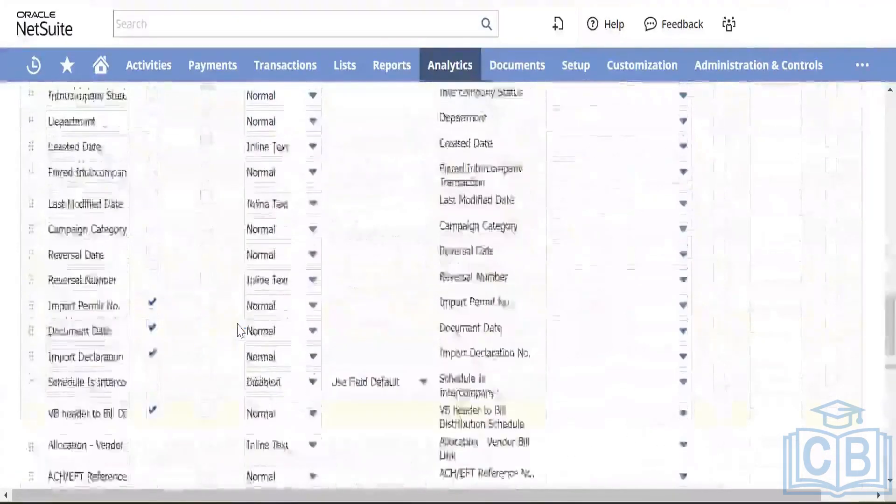
scroll(54, 252, "down", 2)
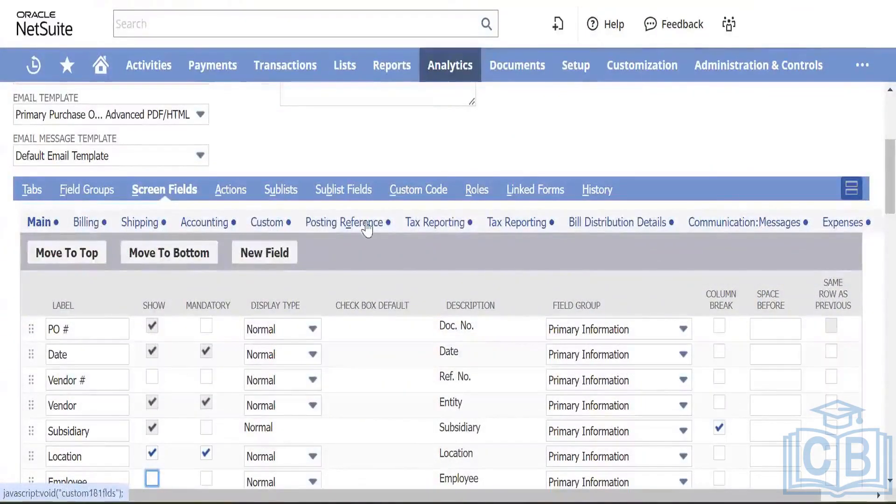
Step: Browse the form's Actions subtab, checking Custom Actions before returning to Standard Actions
left_click(239, 192)
scroll(330, 319, "down", 3)
scroll(330, 317, "down", 5)
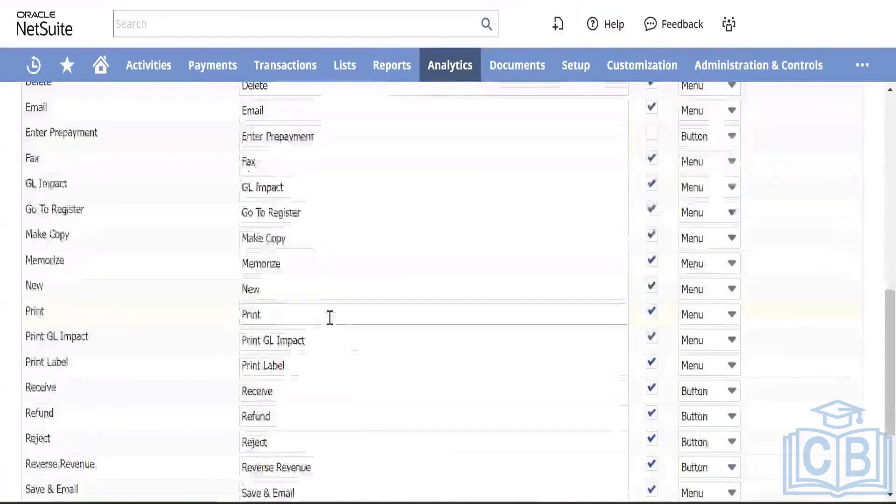
scroll(329, 318, "up", 7)
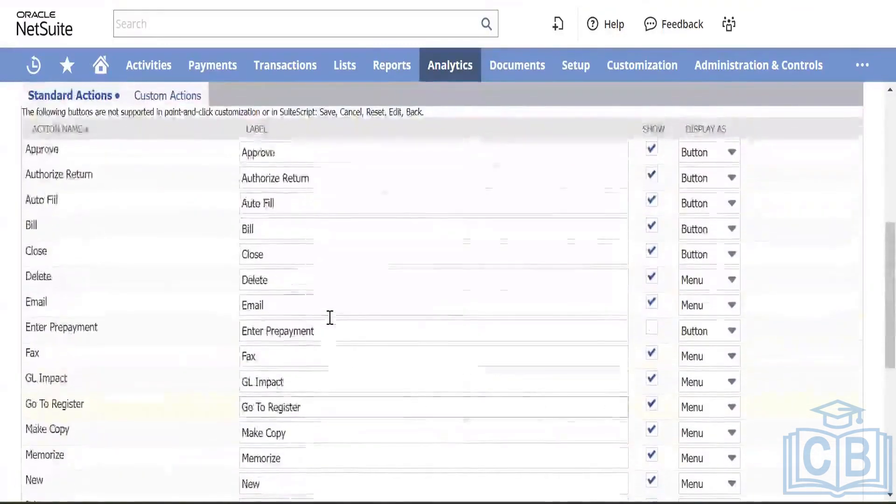
scroll(330, 317, "up", 5)
scroll(256, 325, "down", 3)
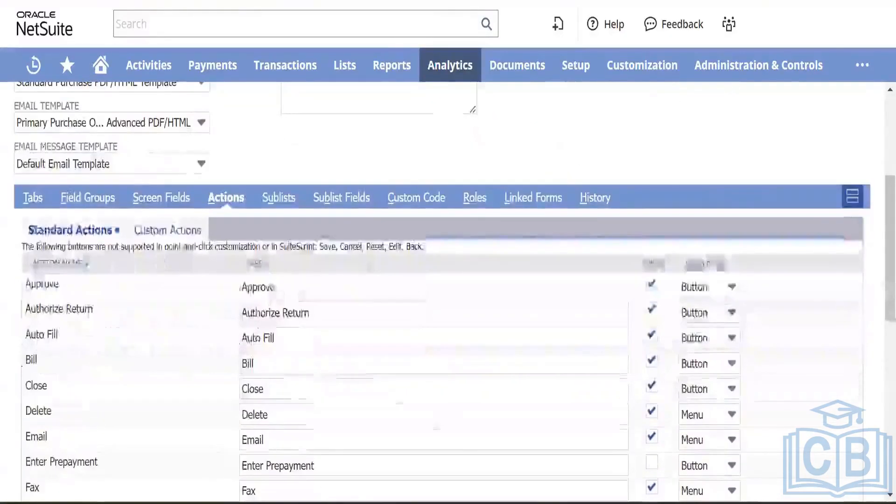
left_click(180, 236)
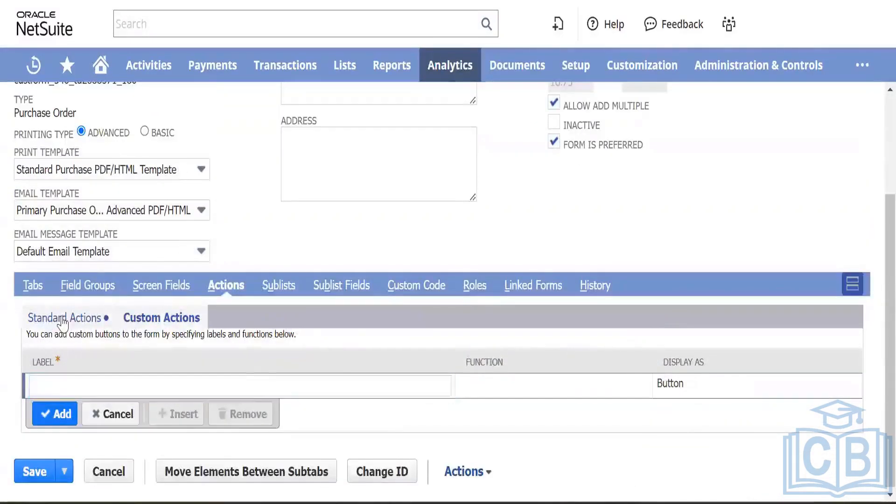
left_click(61, 317)
Step: Tick Show for the Enter Prepayment standard action on the form
scroll(184, 372, "down", 5)
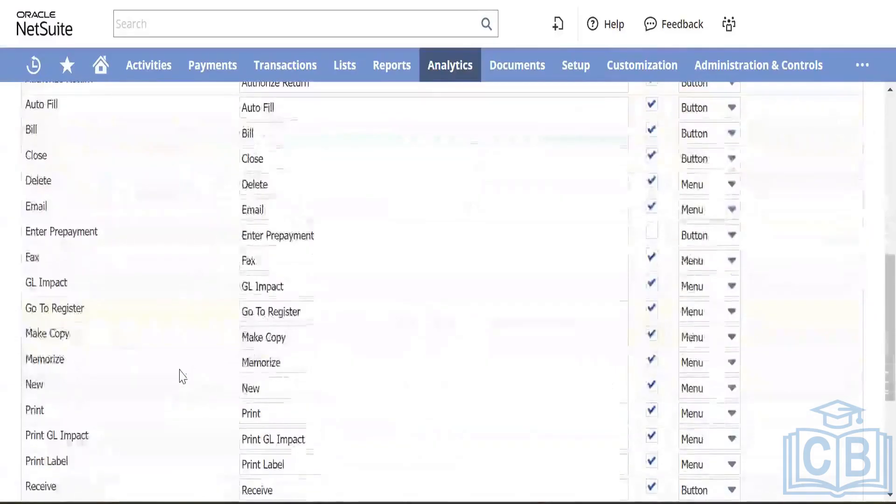
left_click(652, 234)
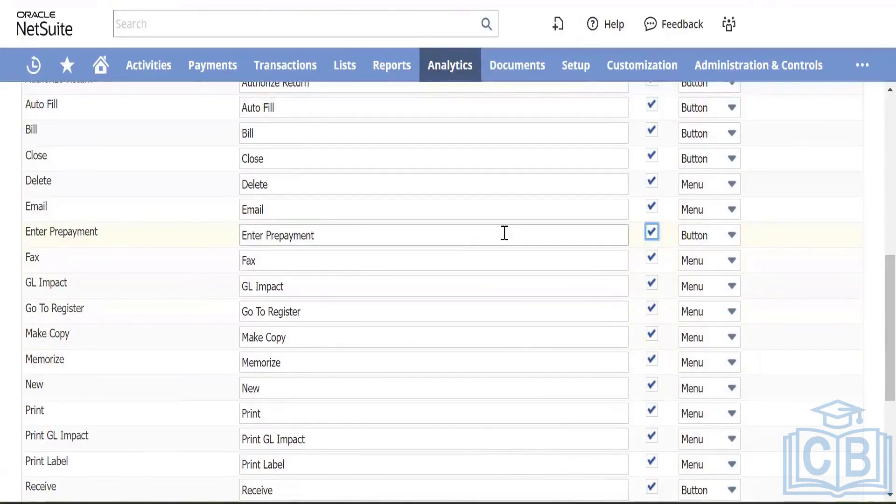
scroll(462, 253, "up", 5)
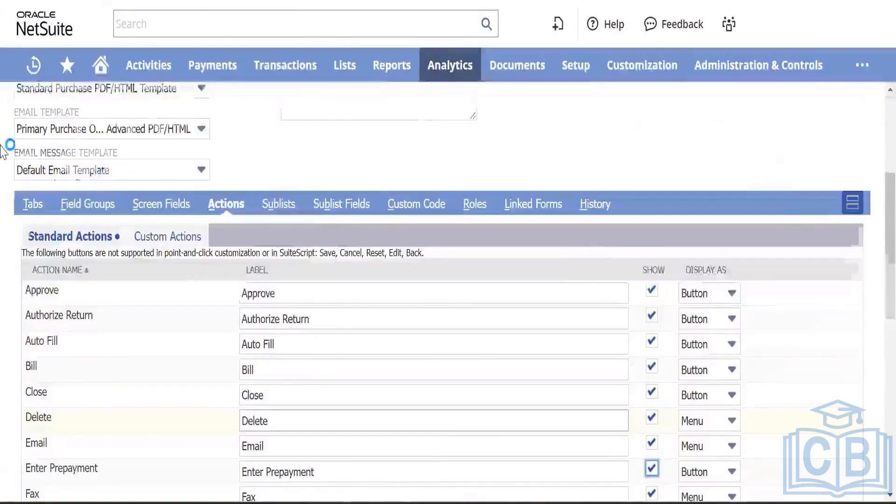
scroll(283, 146, "up", 5)
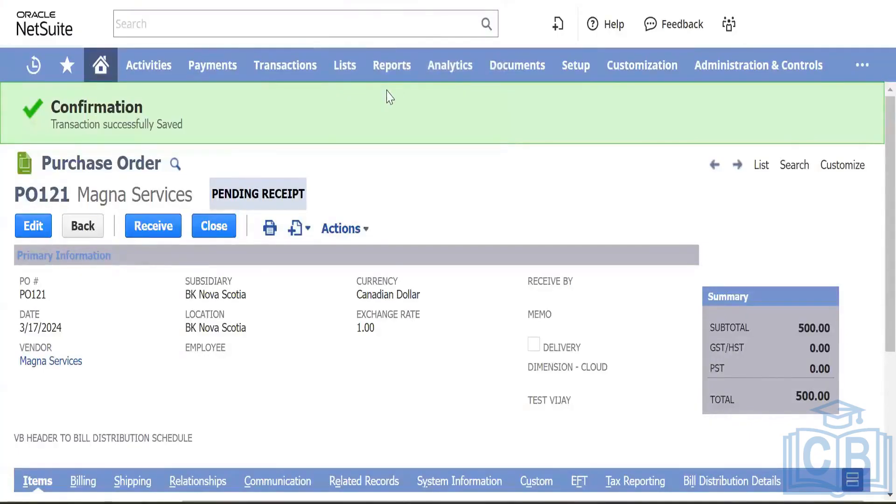
Step: Reload PO121 and use its actions to start an item receipt for Test Item 001
key("F5")
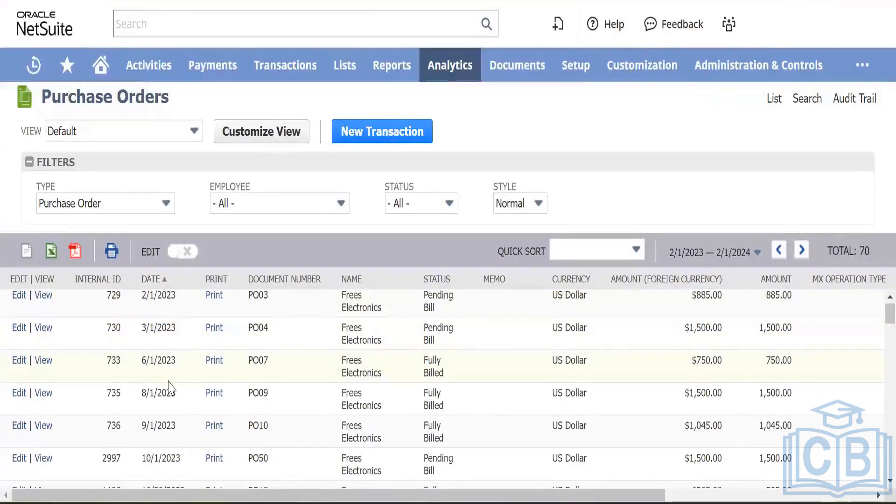
scroll(169, 380, "down", 1)
scroll(168, 381, "up", 1)
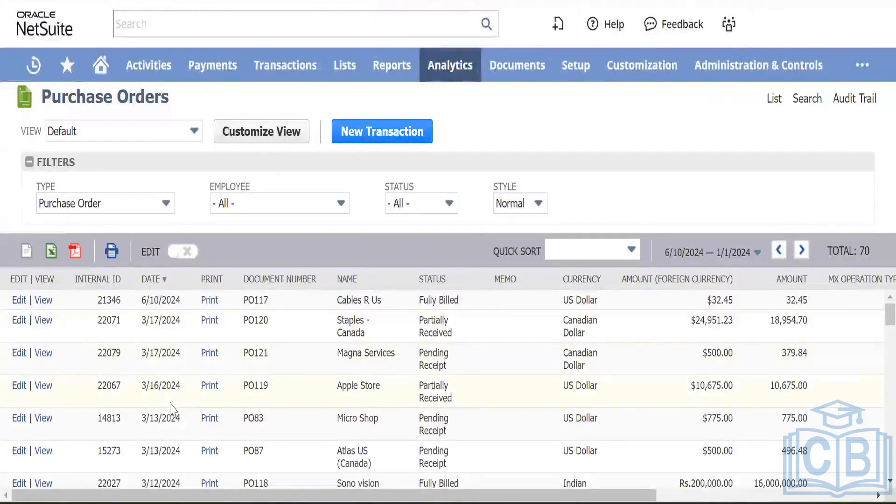
scroll(170, 403, "down", 1)
scroll(169, 402, "up", 1)
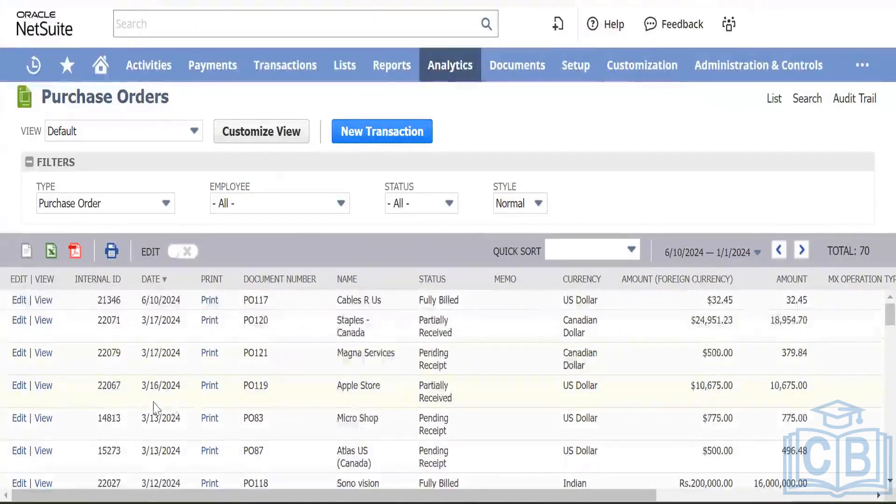
scroll(113, 337, "down", 1)
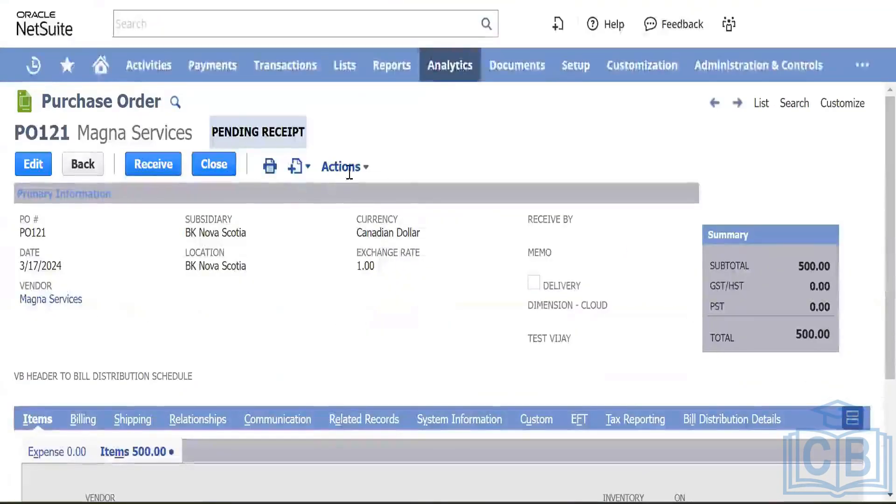
mouse_move(351, 167)
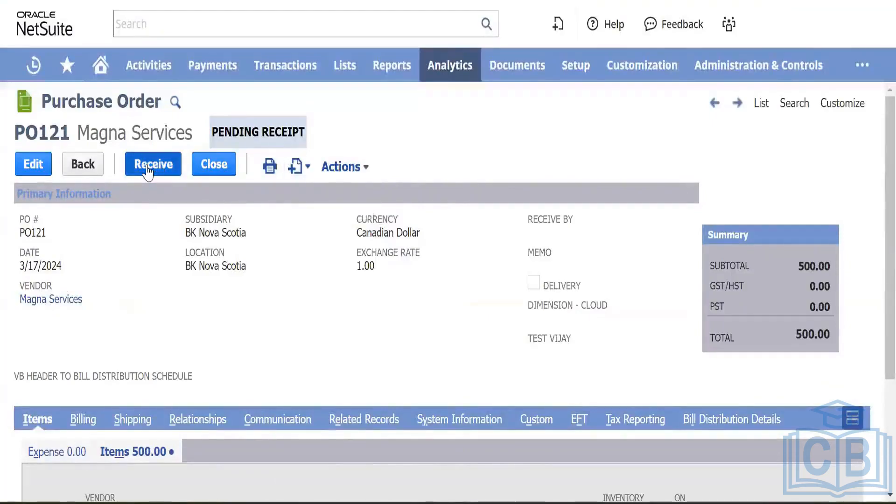
scroll(199, 308, "down", 3)
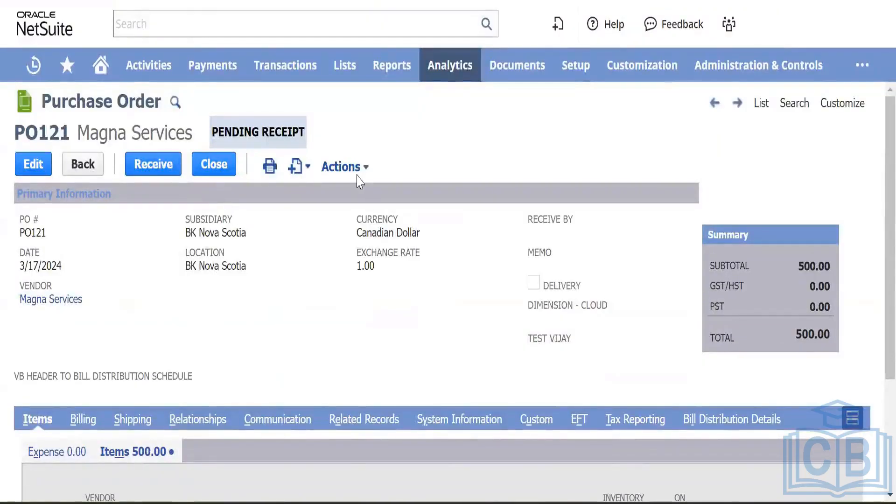
left_click(347, 167)
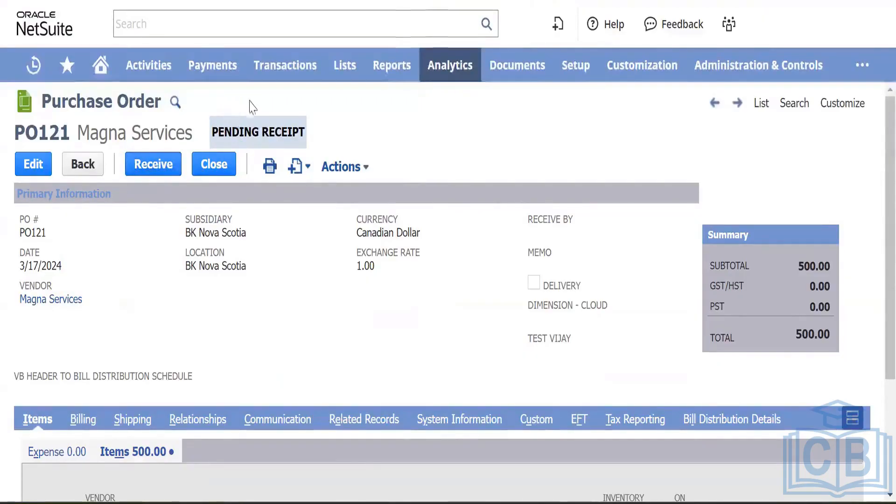
scroll(239, 219, "down", 3)
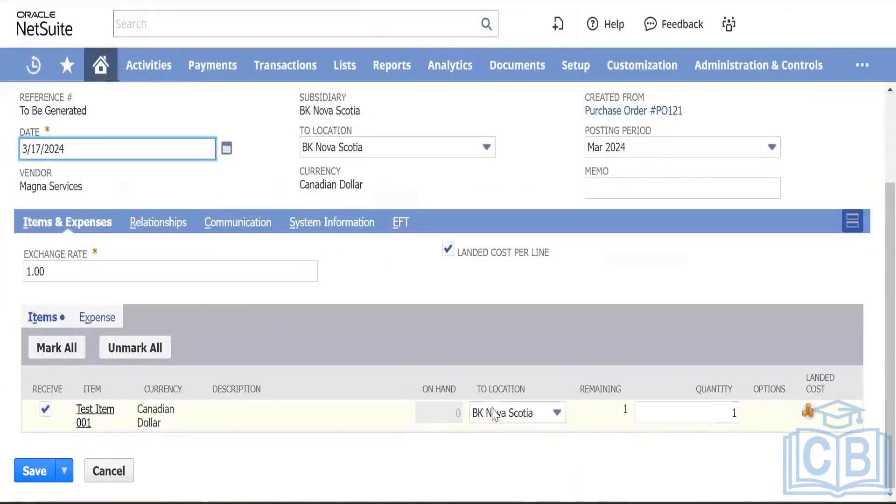
Step: Check the Test Item 001 line and save the receipt as IR100
scroll(312, 277, "up", 3)
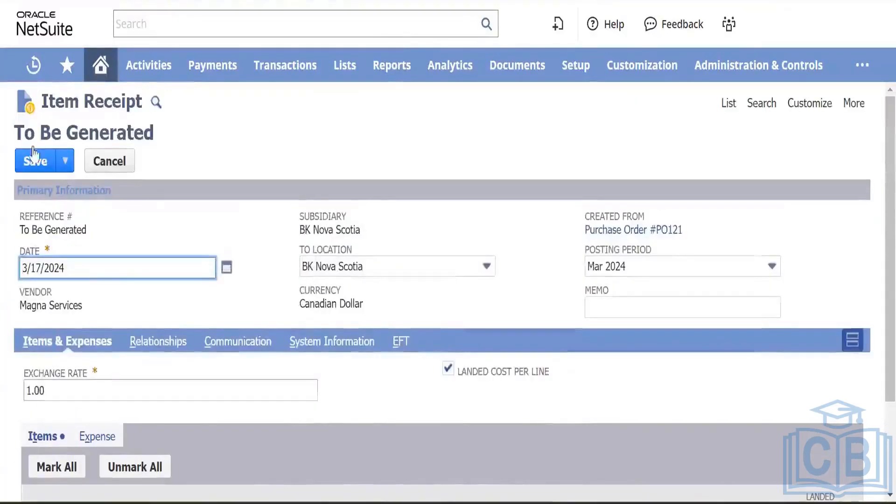
left_click(46, 164)
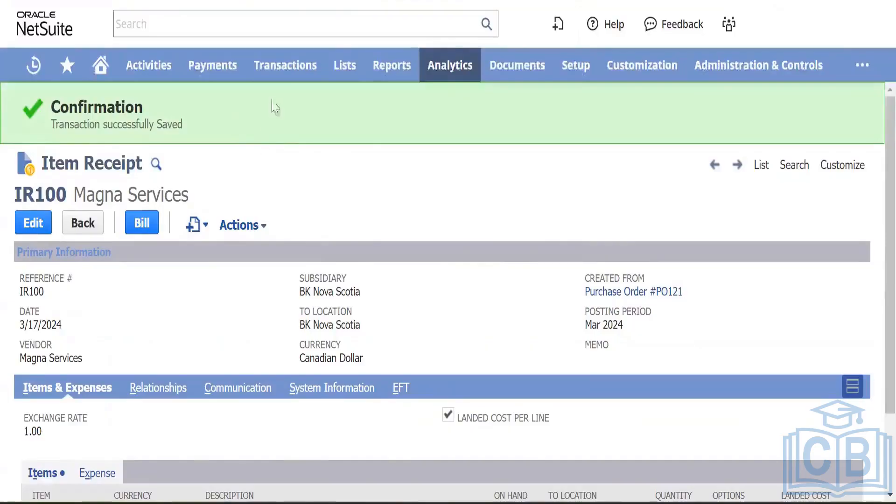
Step: Dismiss the Energy Saver popup and open receipt IR100's Actions dropdown
mouse_move(283, 75)
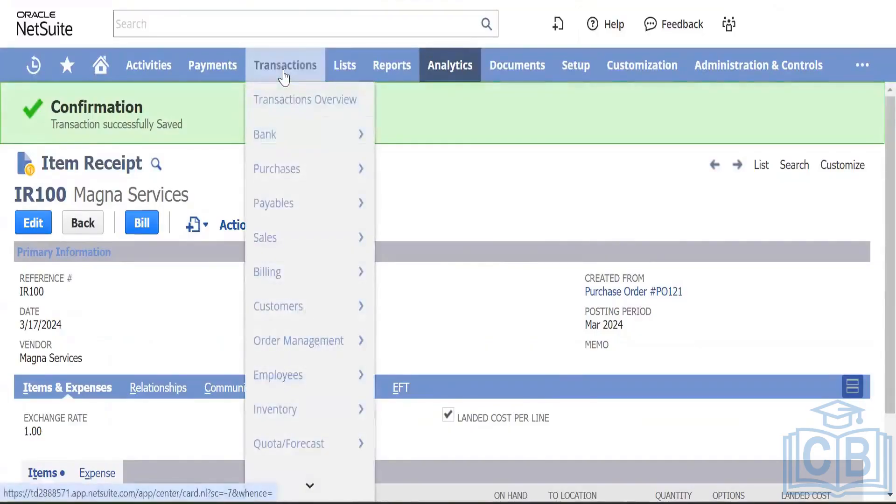
mouse_move(356, 176)
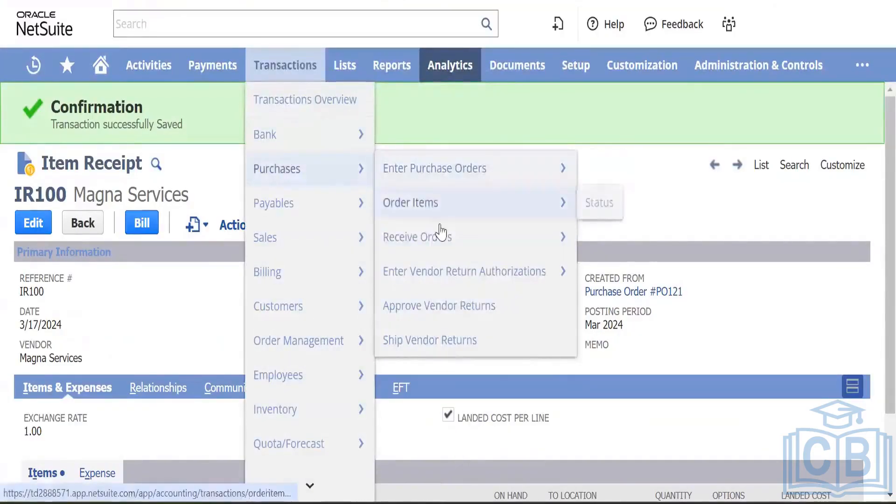
mouse_move(443, 237)
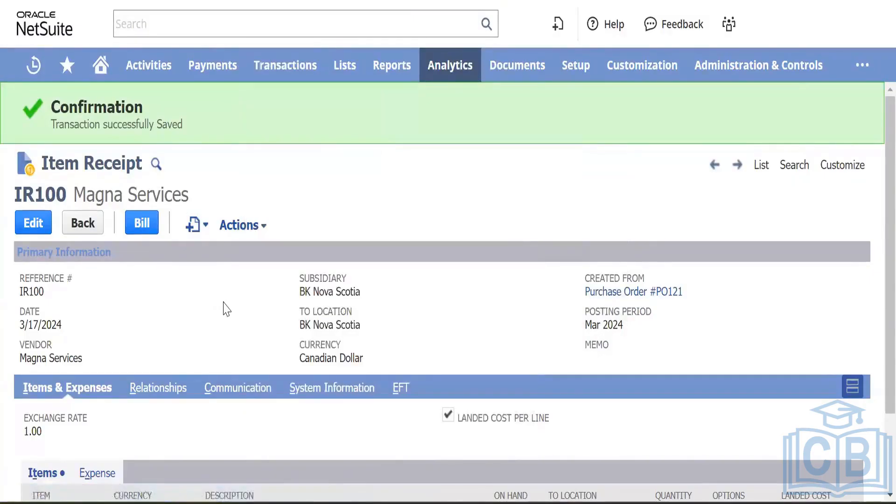
scroll(226, 309, "down", 1)
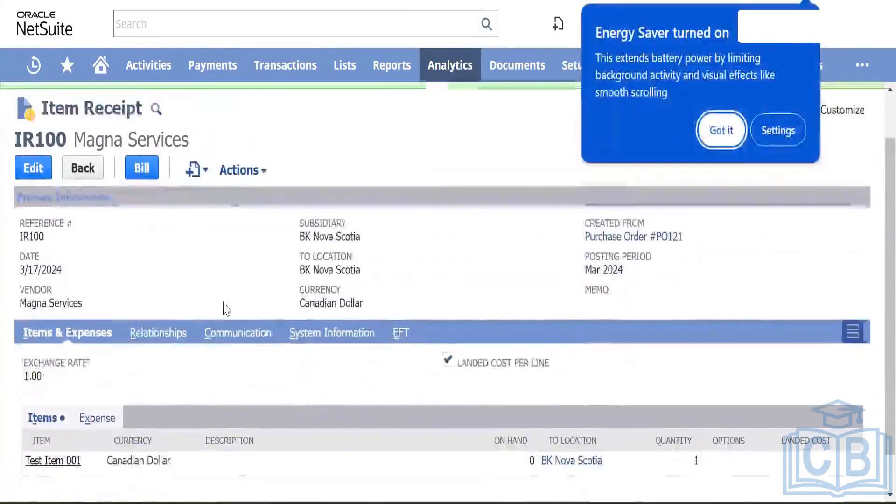
left_click(721, 132)
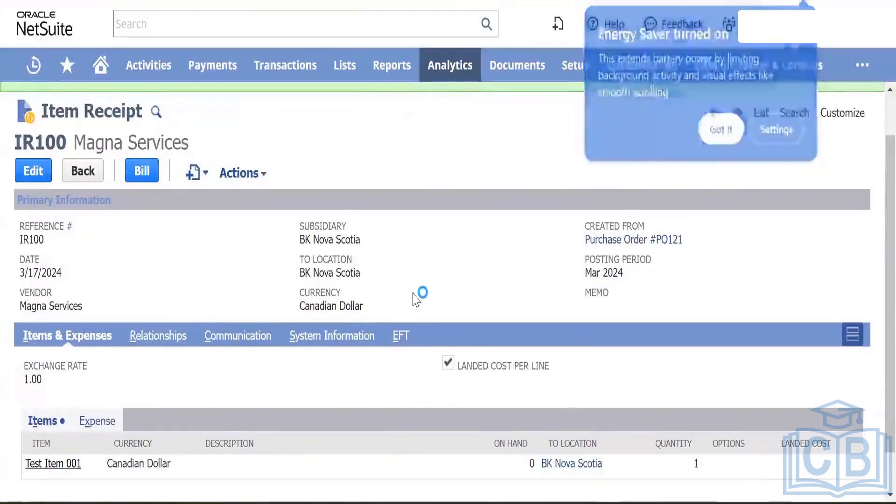
scroll(205, 272, "down", 1)
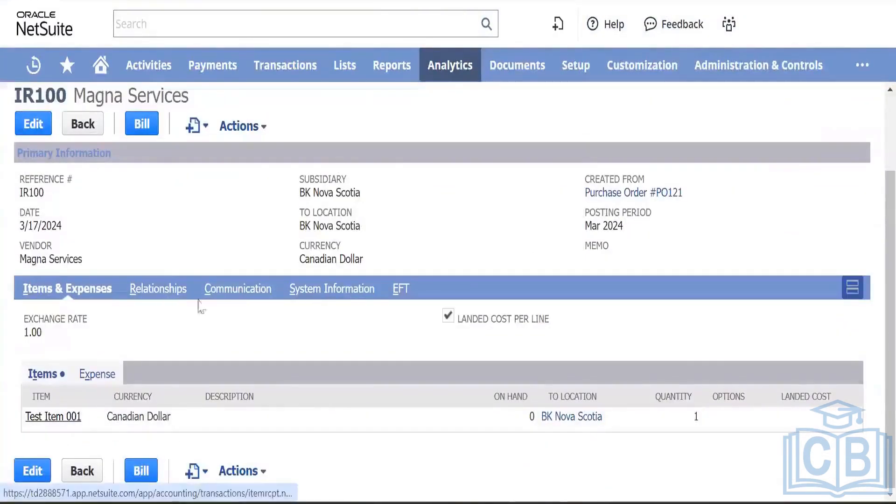
left_click(245, 127)
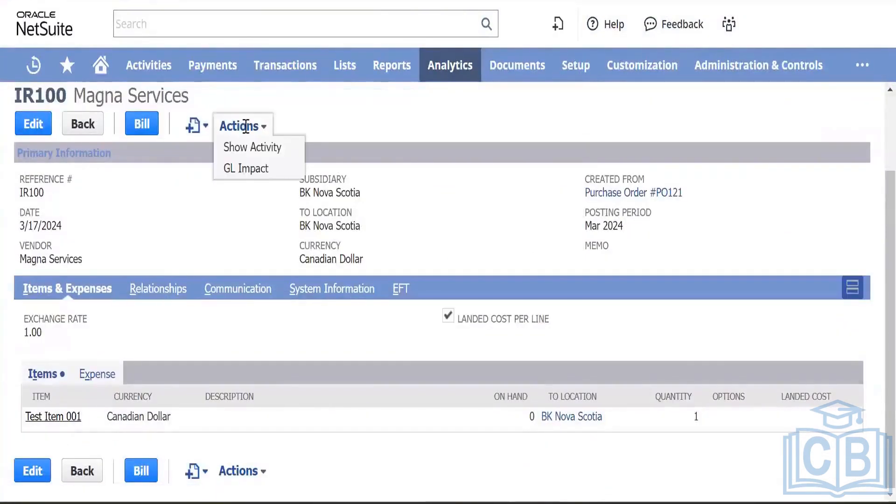
Step: Open IR100's GL Impact in a new tab, review the 500.00 entries, then return to IR100
right_click(255, 170)
left_click(295, 188)
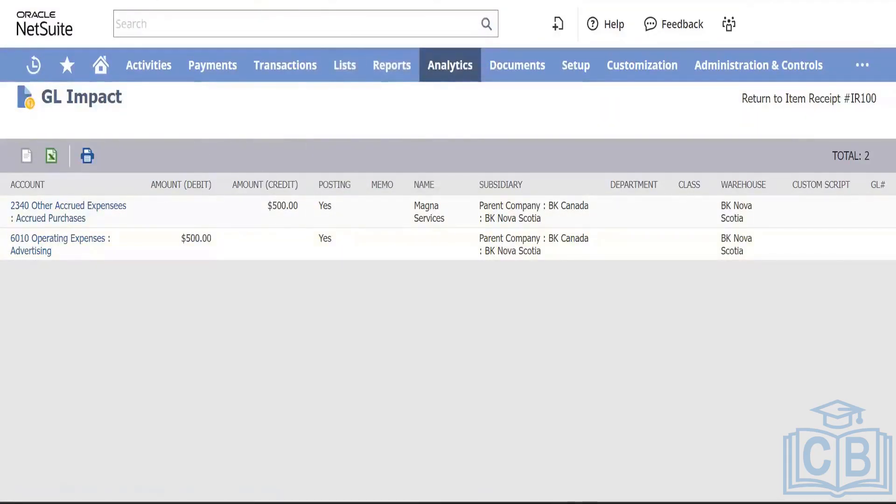
left_click(360, 1)
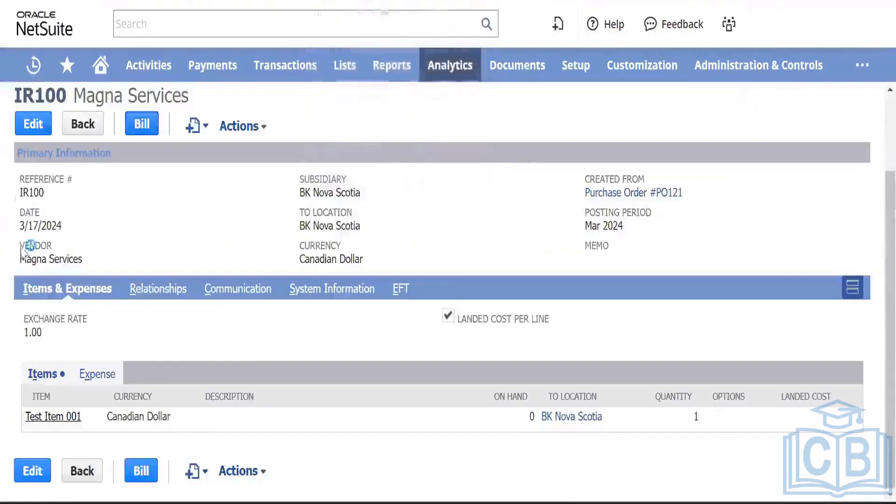
right_click(42, 417)
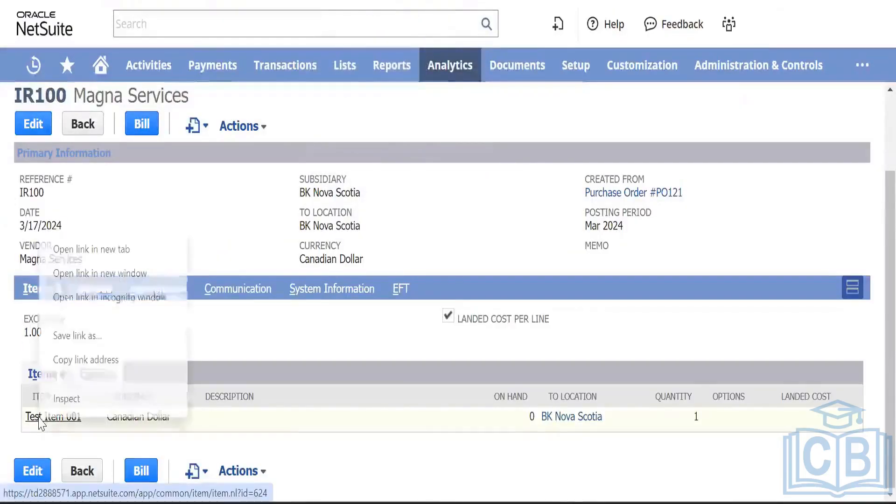
left_click(115, 248)
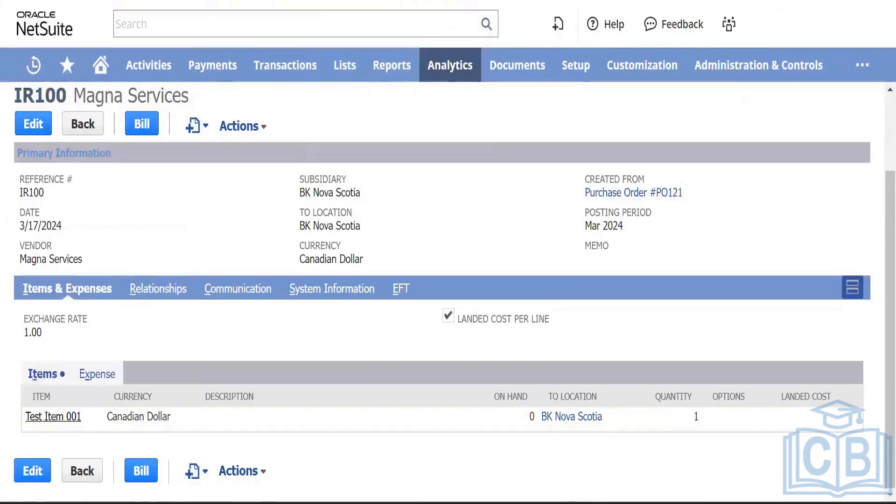
left_click(467, 1)
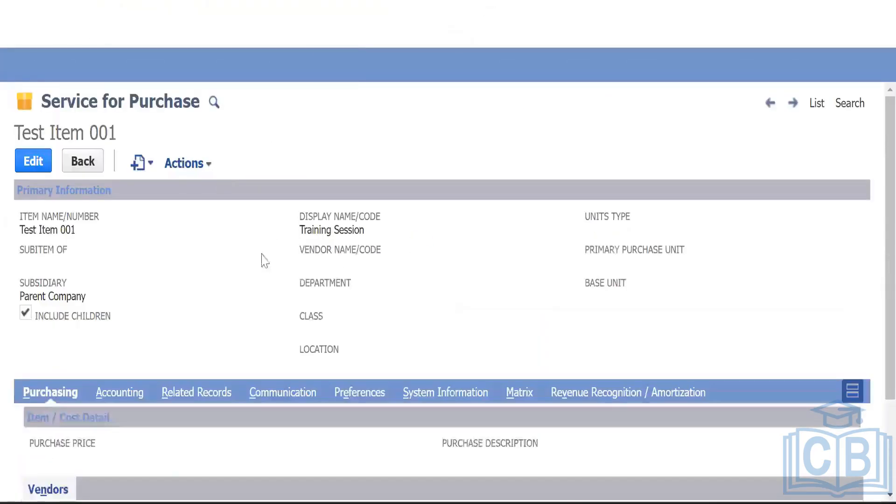
scroll(278, 287, "down", 3)
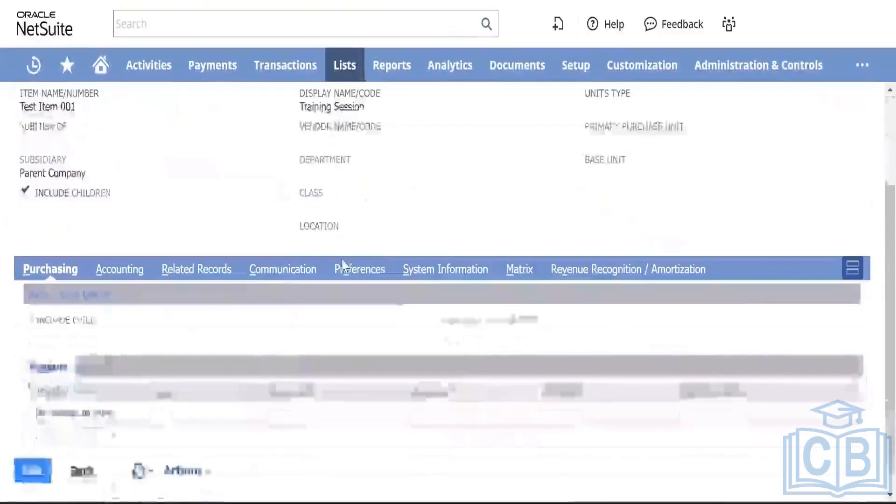
left_click(367, 280)
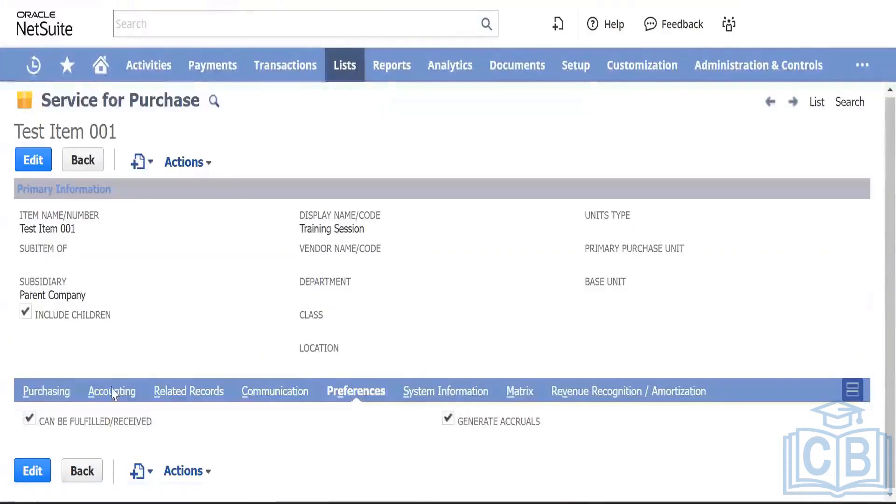
left_click(446, 418)
left_click(444, 419)
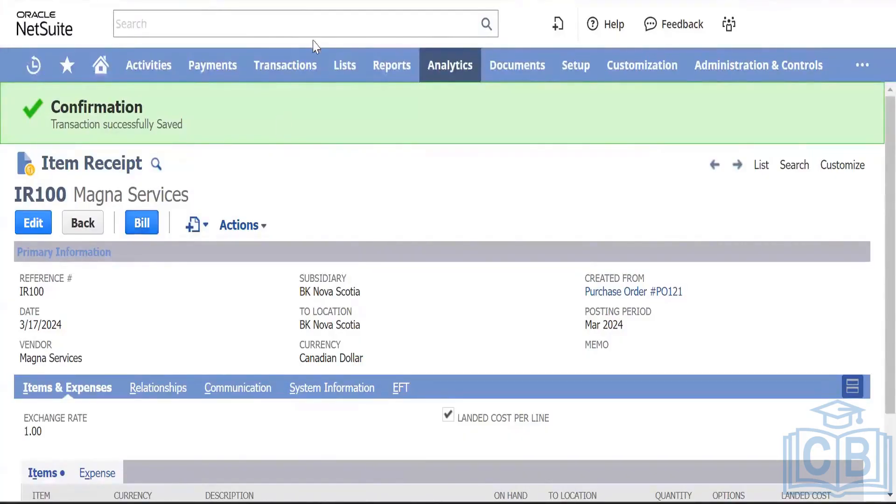
Step: Bring up the link options for IR100's Customize Form link
mouse_move(293, 67)
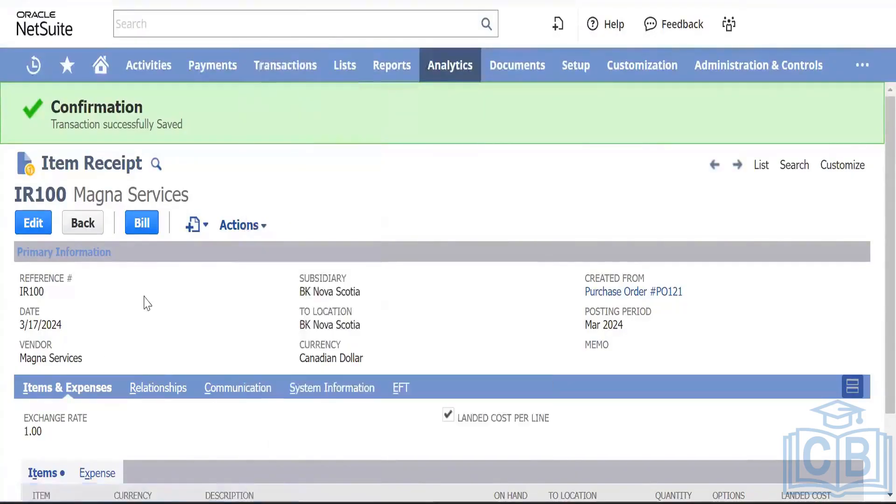
scroll(147, 303, "down", 3)
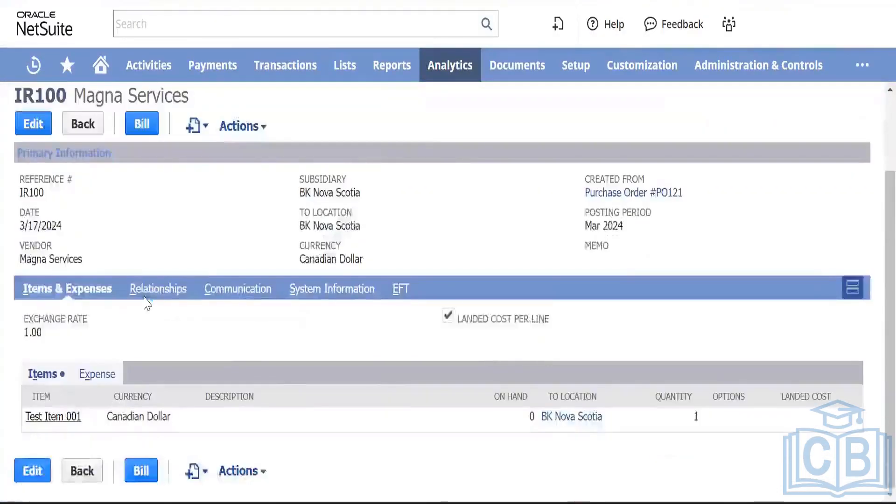
mouse_move(239, 121)
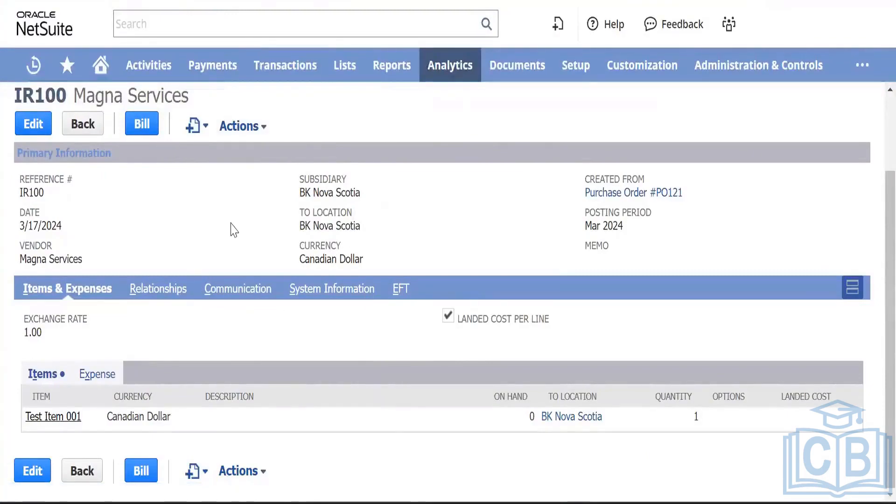
scroll(233, 225, "up", 3)
mouse_move(232, 221)
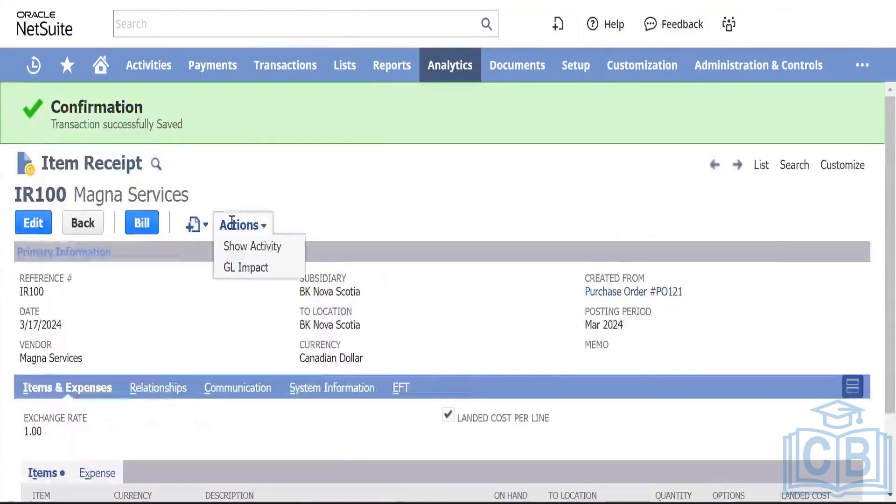
mouse_move(843, 169)
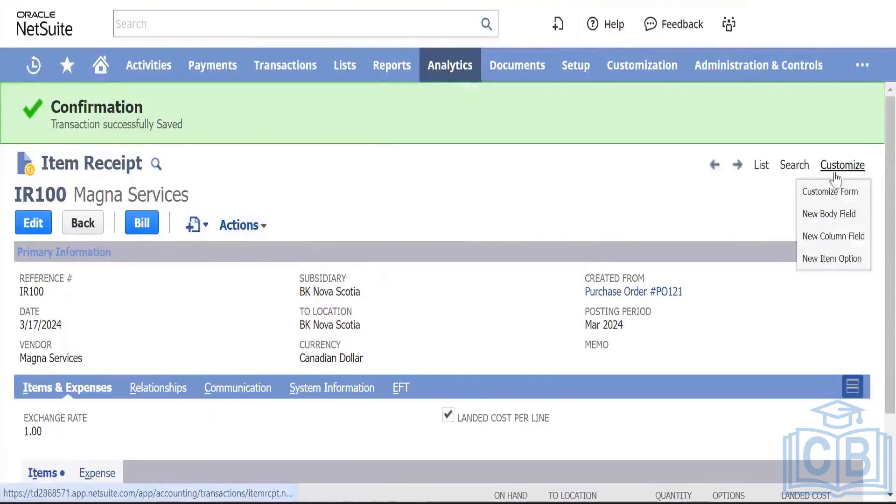
right_click(828, 192)
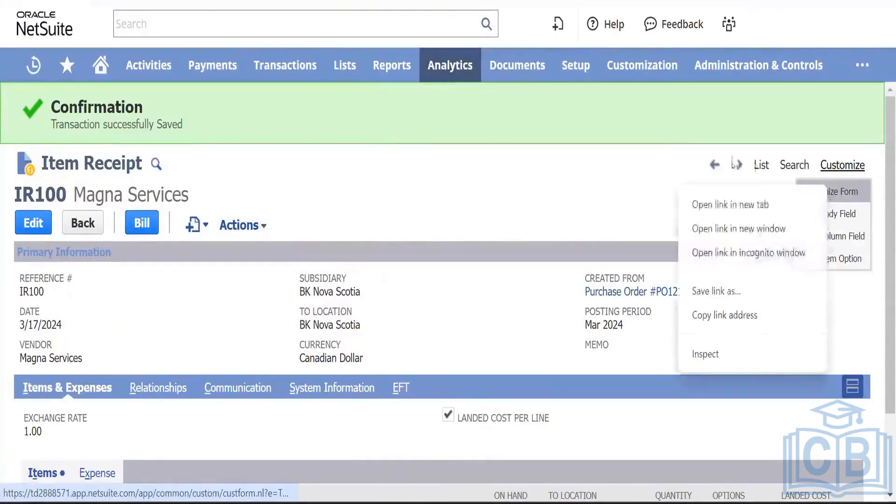
Step: Open the Item Receipt form customization in a new tab and tick Show for GL Impact
left_click(772, 202)
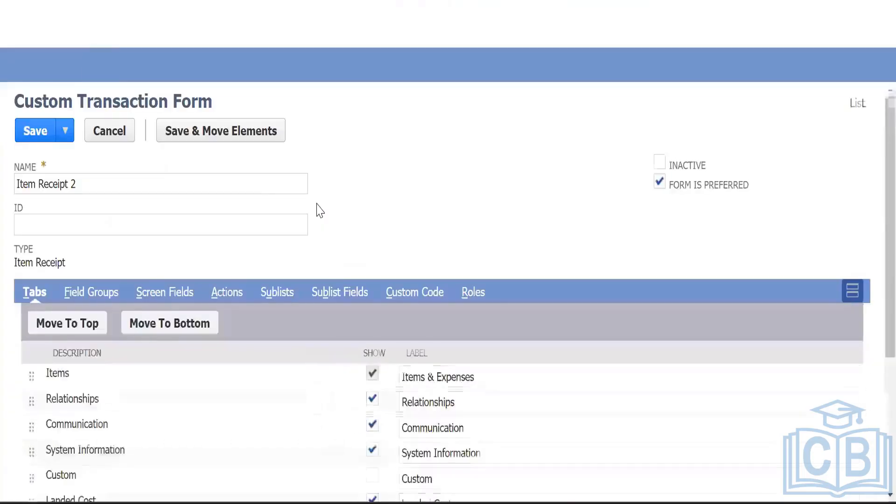
scroll(329, 241, "down", 5)
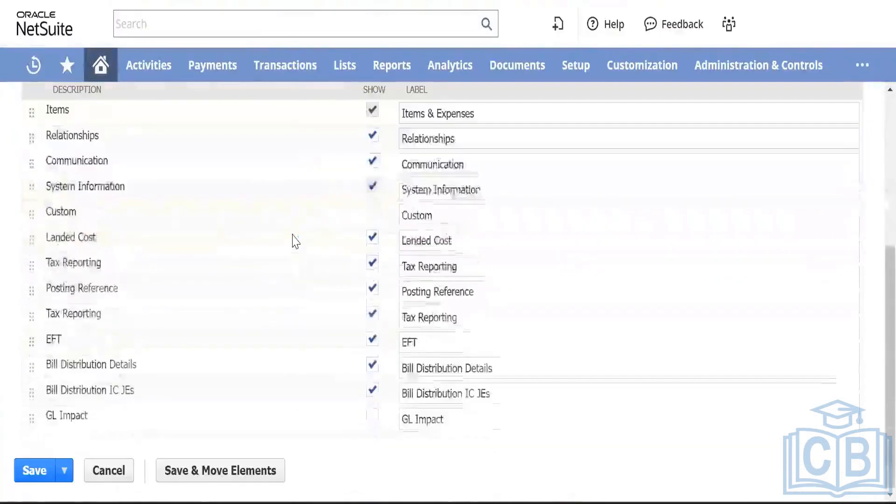
left_click(372, 417)
scroll(237, 272, "up", 2)
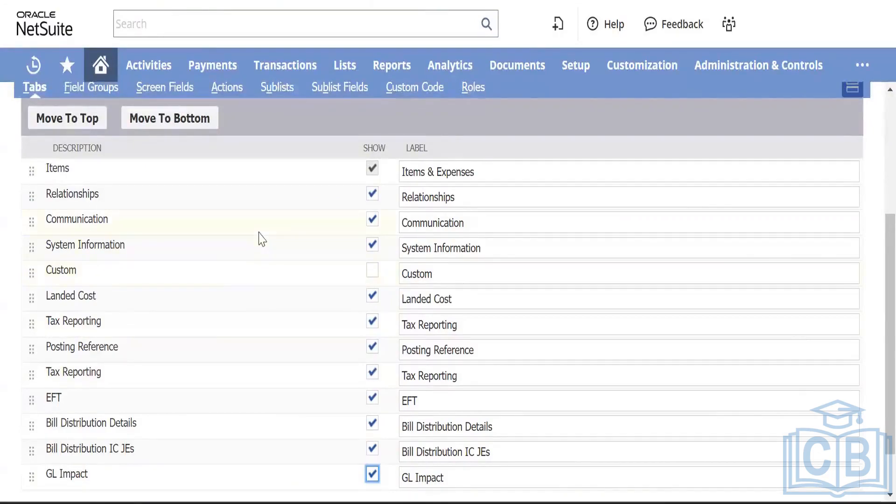
scroll(262, 239, "up", 5)
scroll(260, 236, "down", 2)
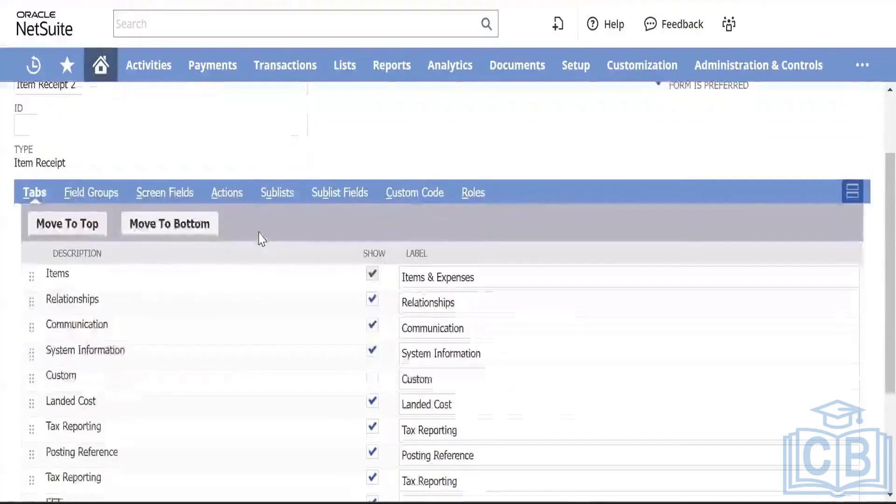
scroll(159, 172, "down", 1)
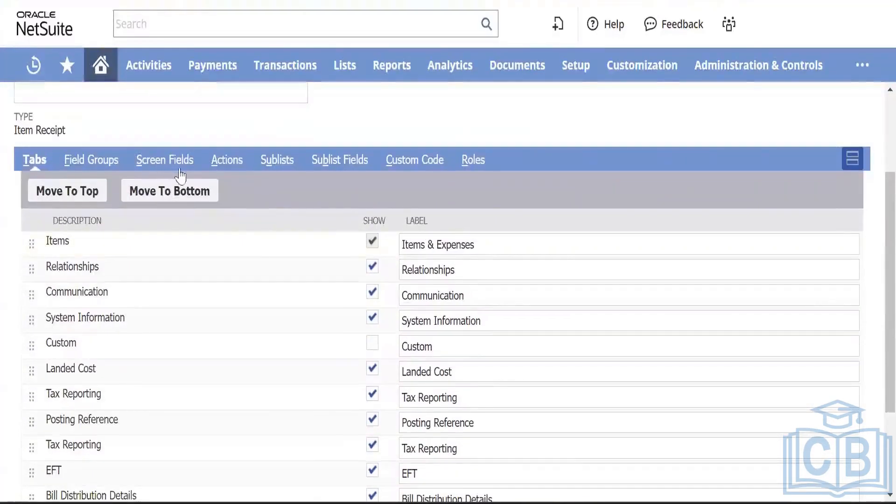
scroll(173, 289, "down", 1)
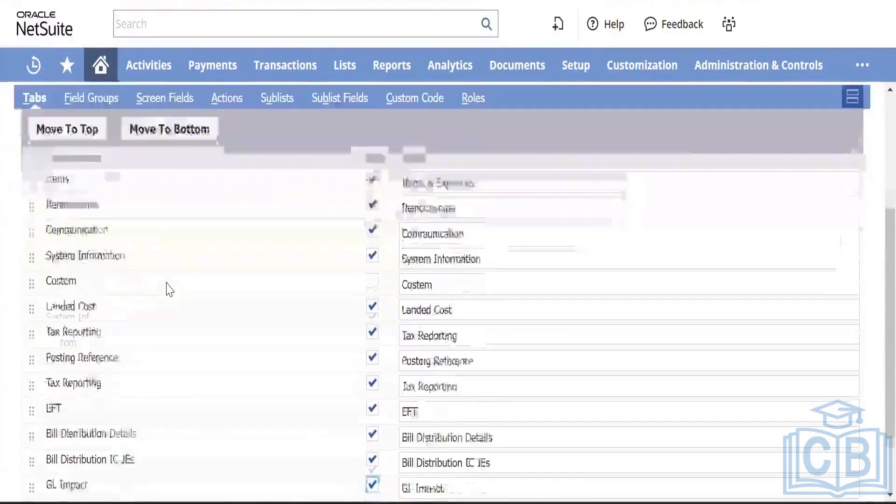
scroll(169, 289, "down", 2)
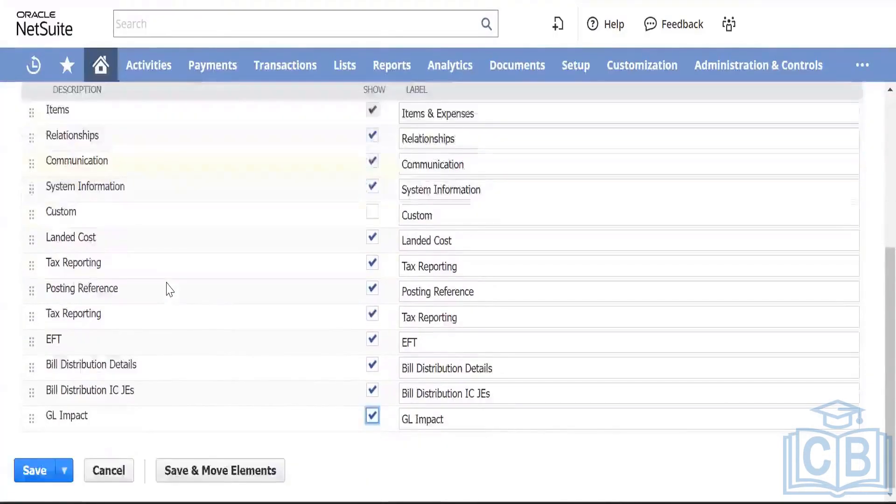
scroll(170, 290, "up", 2)
scroll(170, 289, "down", 1)
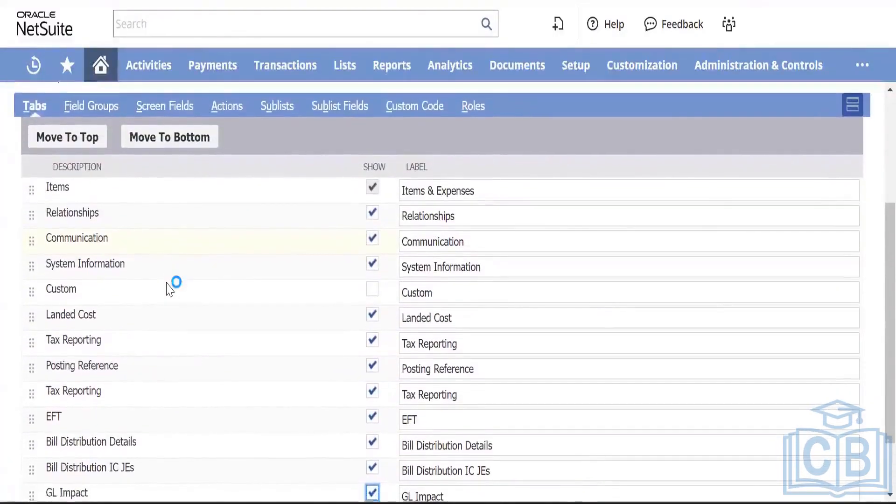
scroll(169, 289, "down", 1)
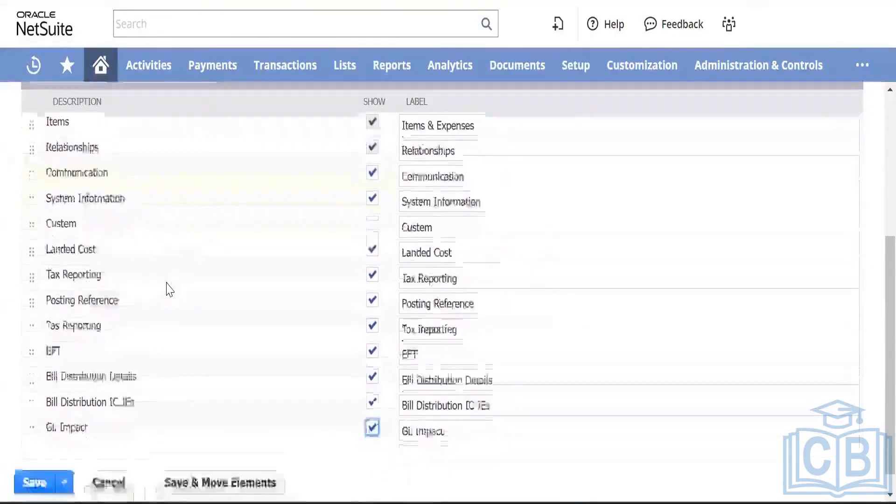
scroll(169, 289, "up", 3)
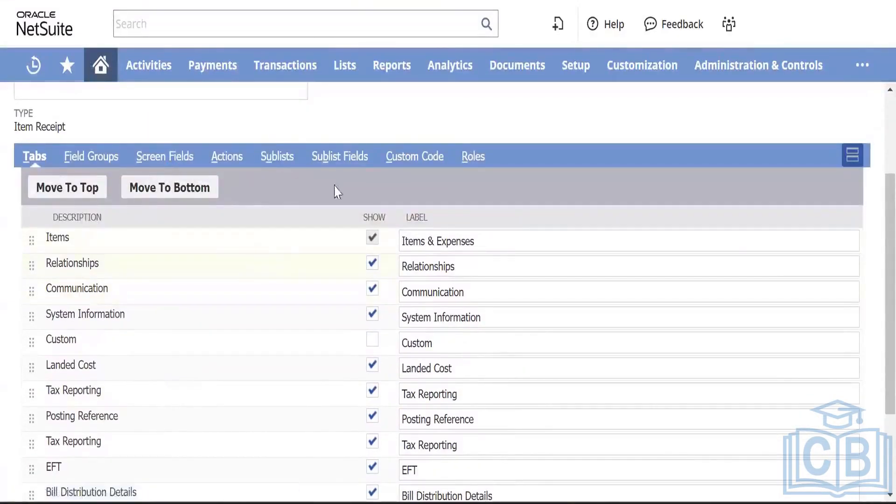
Step: Review the form's Field Groups, then return to the Tabs list
left_click(100, 157)
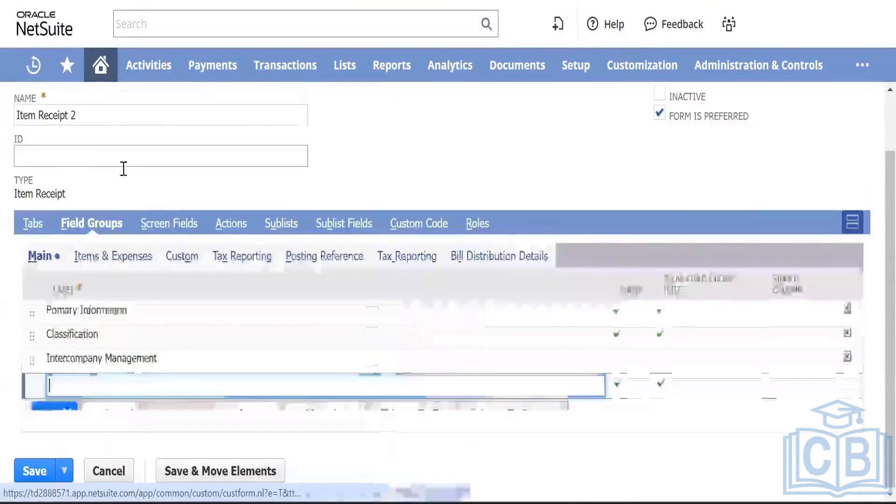
left_click(33, 224)
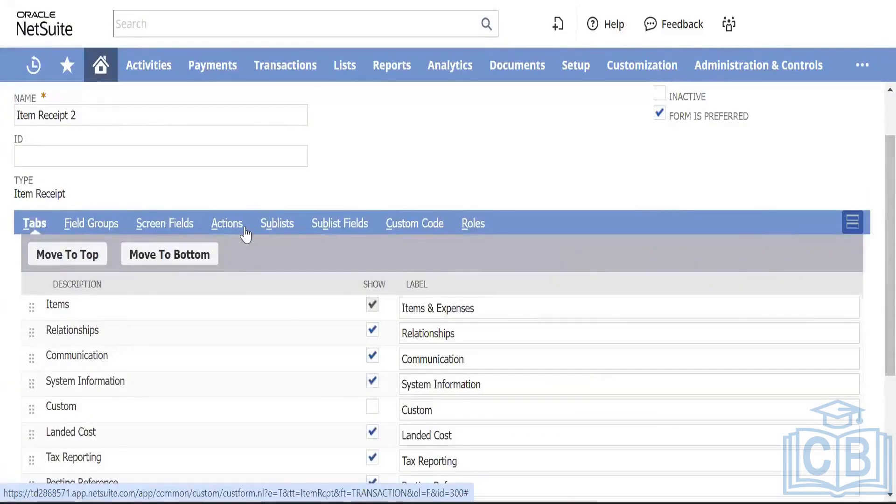
scroll(283, 321, "down", 3)
scroll(282, 321, "down", 1)
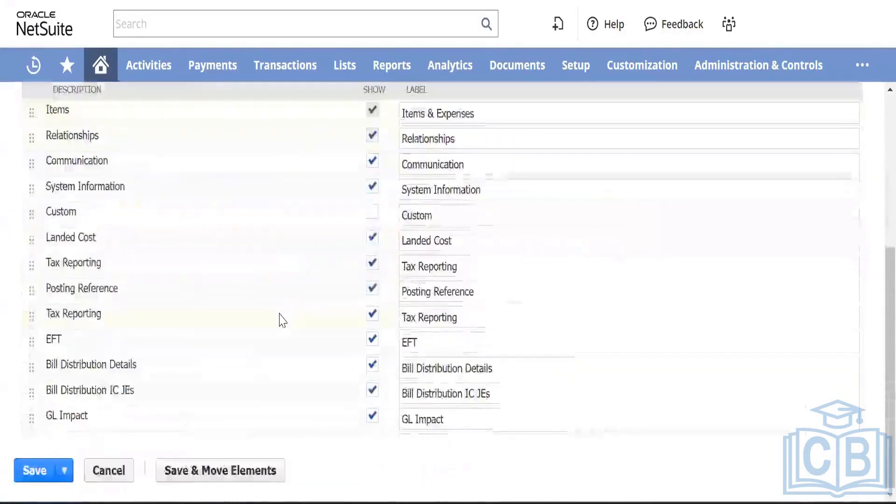
scroll(280, 320, "up", 6)
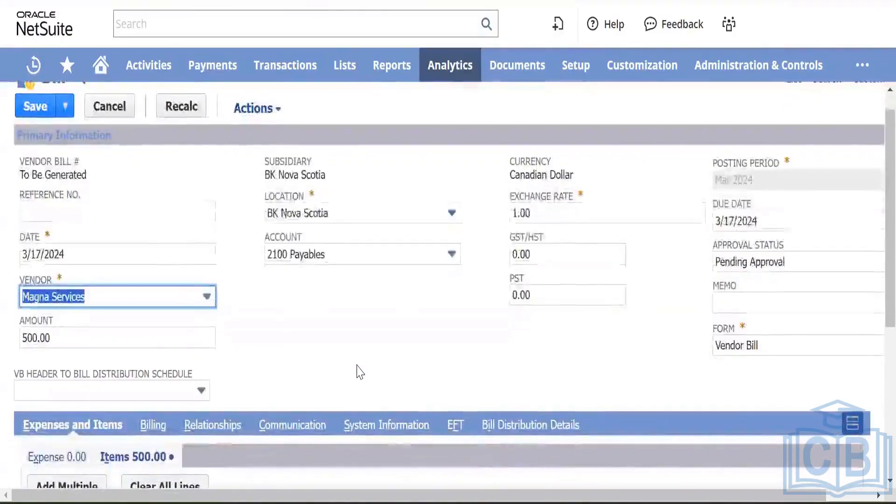
Step: Start editing a new item line on the Magna Services bill
scroll(357, 371, "down", 3)
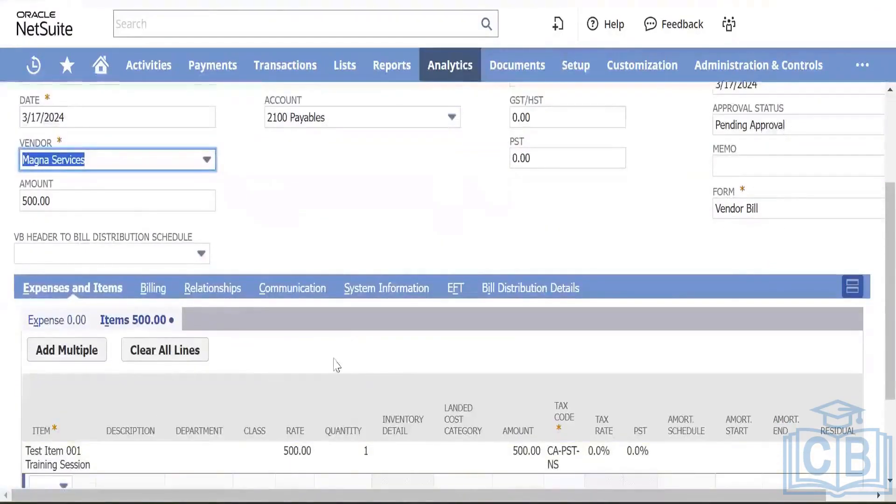
scroll(337, 365, "down", 3)
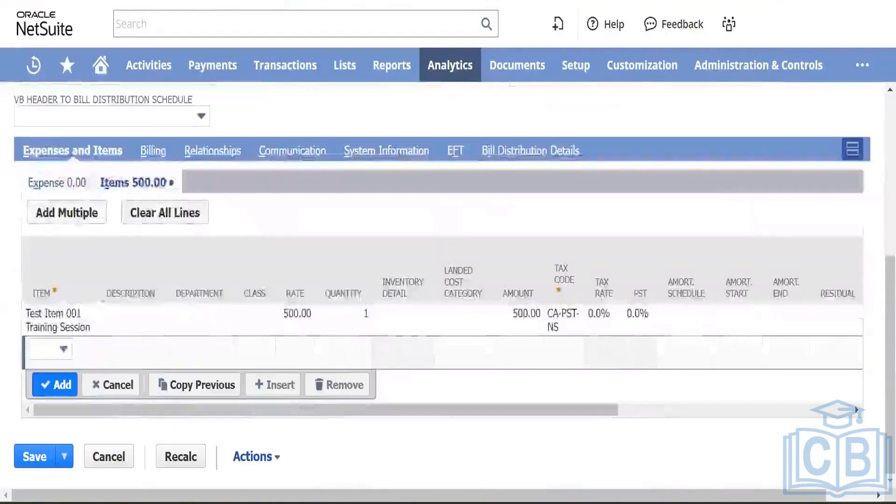
scroll(620, 326, "right", 5)
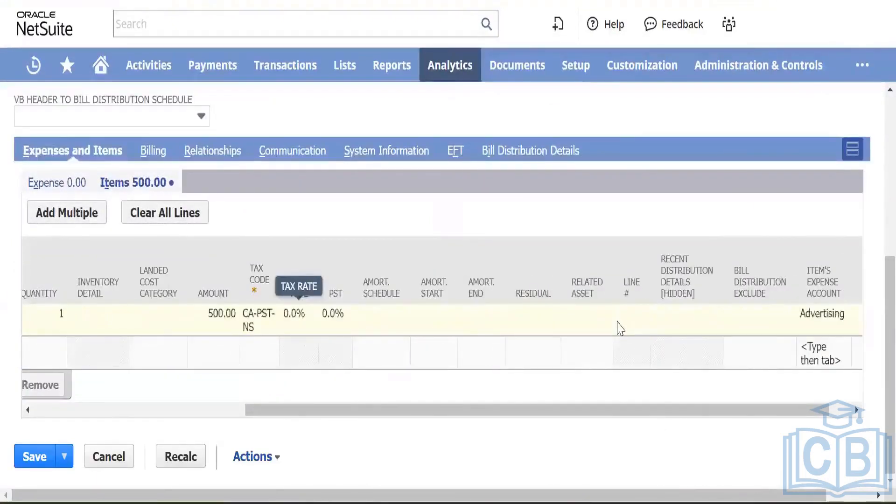
left_click(619, 326)
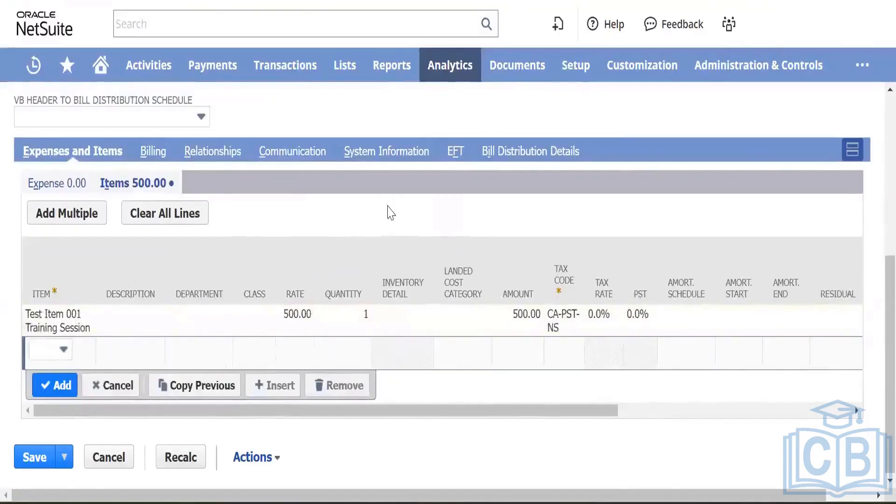
scroll(390, 212, "up", 6)
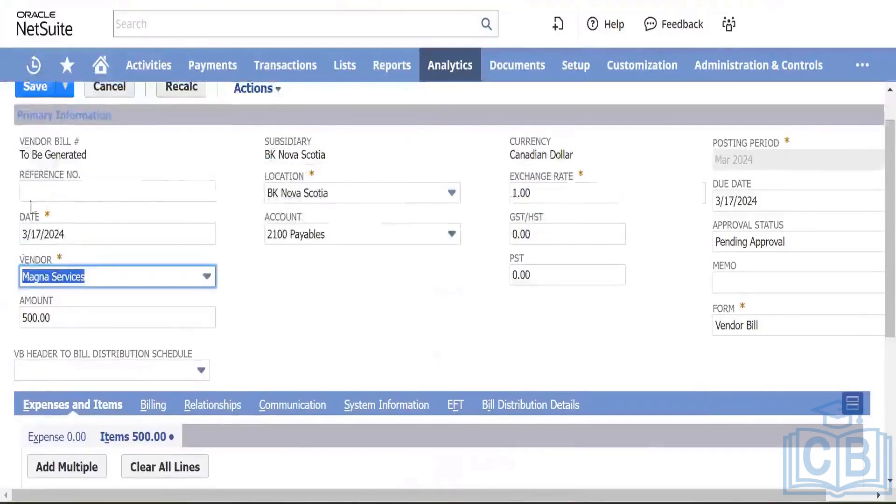
Step: Enter Magna/FY24001 as the bill's reference number
left_click(43, 193)
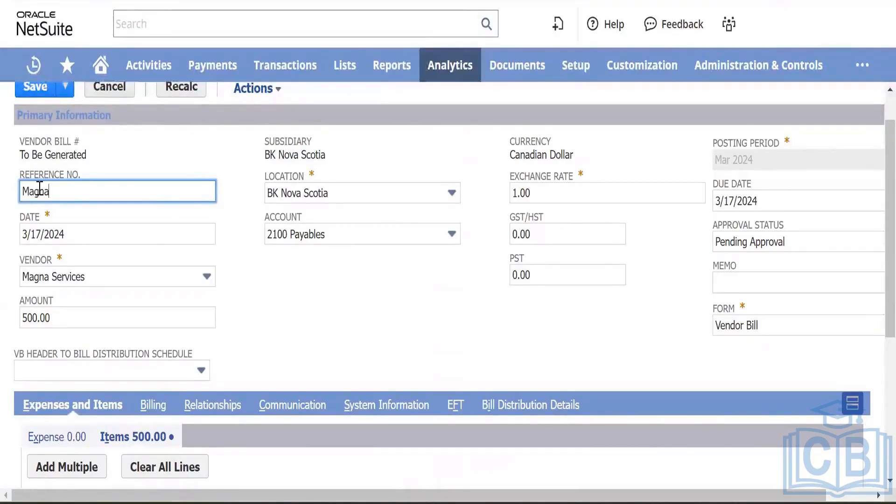
type("/FY240012")
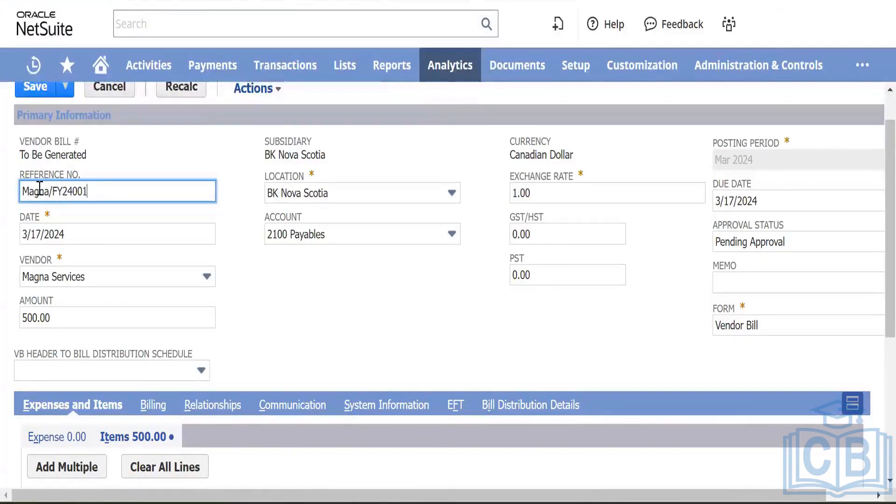
key("Tab")
left_click(282, 315)
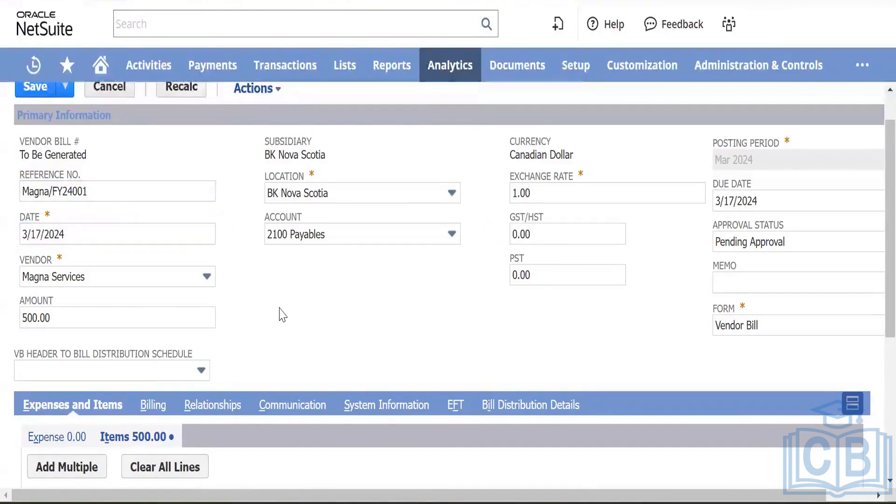
scroll(282, 314, "down", 5)
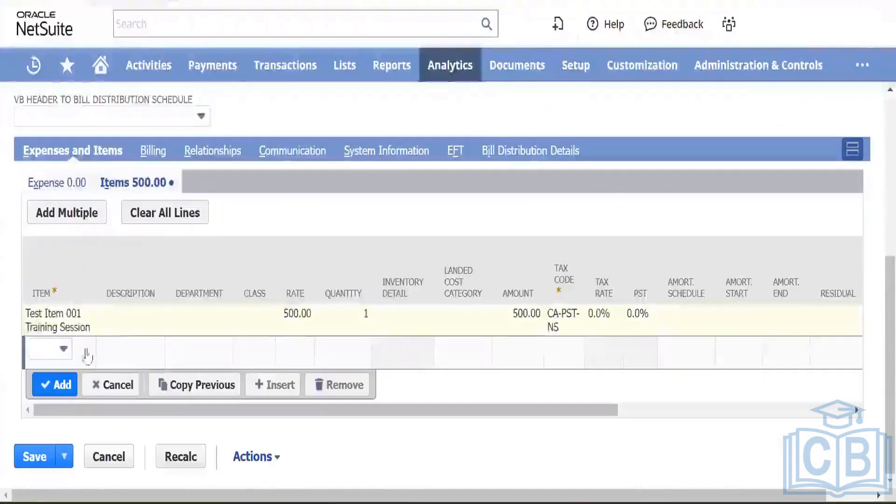
scroll(202, 290, "up", 5)
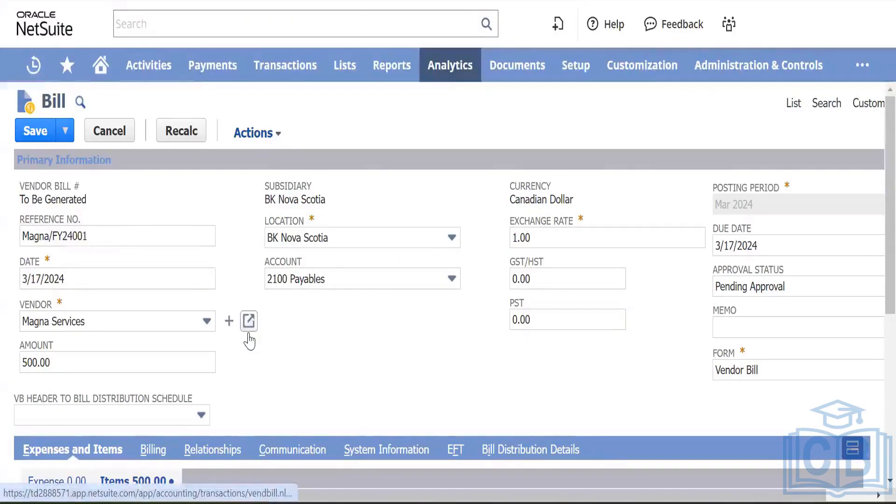
Step: Set the Magna Services bill's Approval Status to Approved
scroll(700, 354, "right", 2)
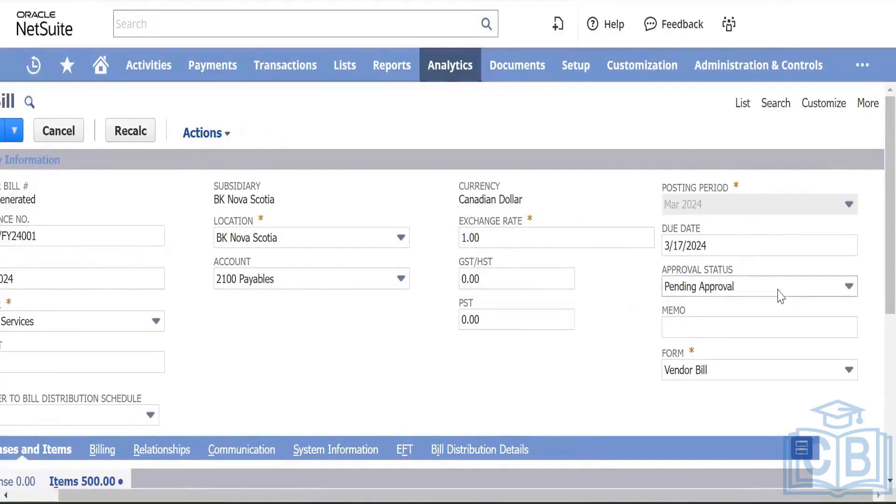
left_click(778, 291)
left_click(686, 329)
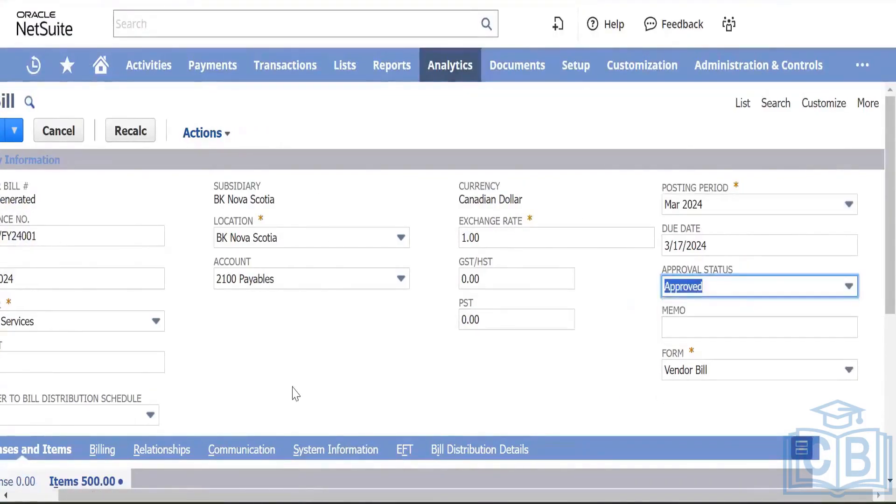
scroll(298, 389, "left", 2)
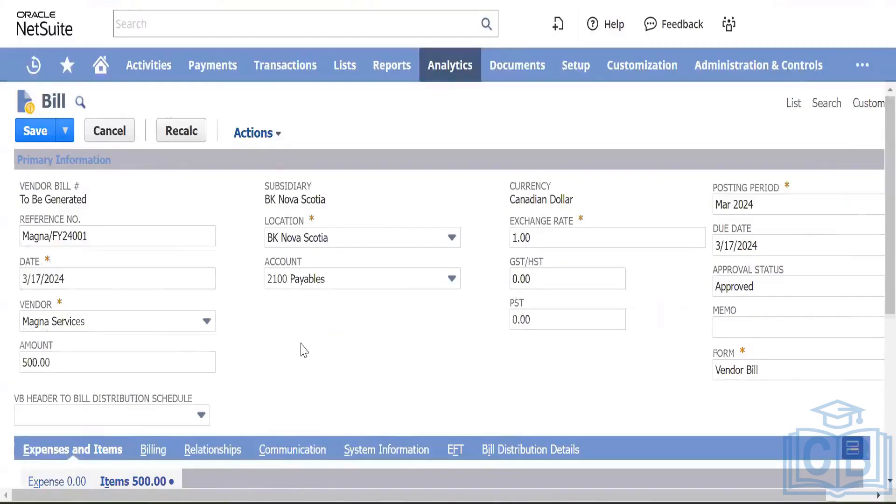
scroll(301, 350, "down", 3)
scroll(327, 341, "up", 3)
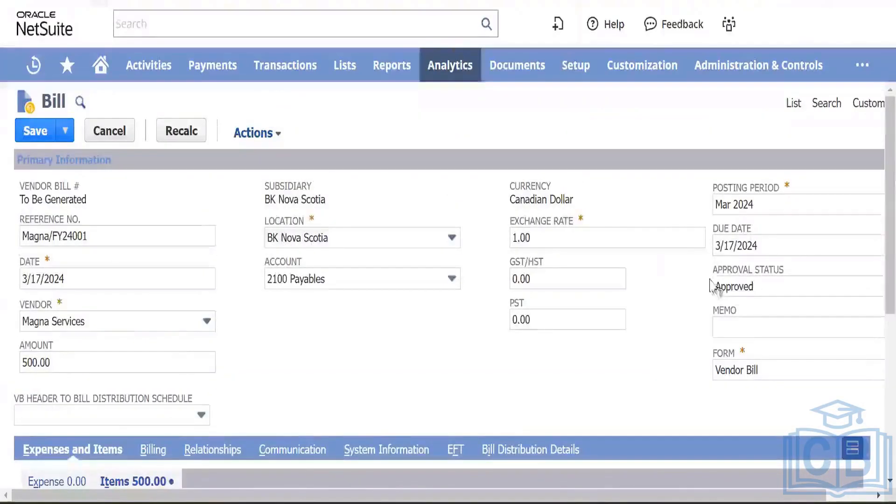
scroll(779, 250, "right", 2)
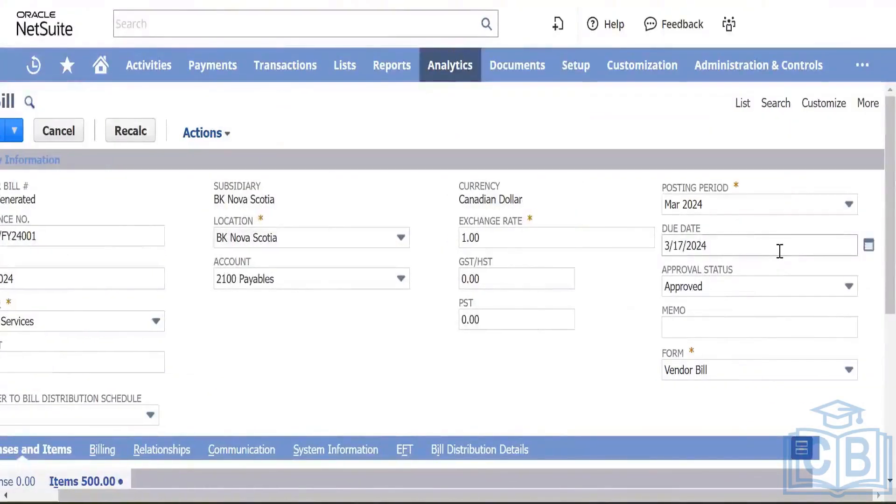
Step: Set the bill's due date to 4/5/2024 in the calendar, correcting an initial March 26 pick
left_click(869, 246)
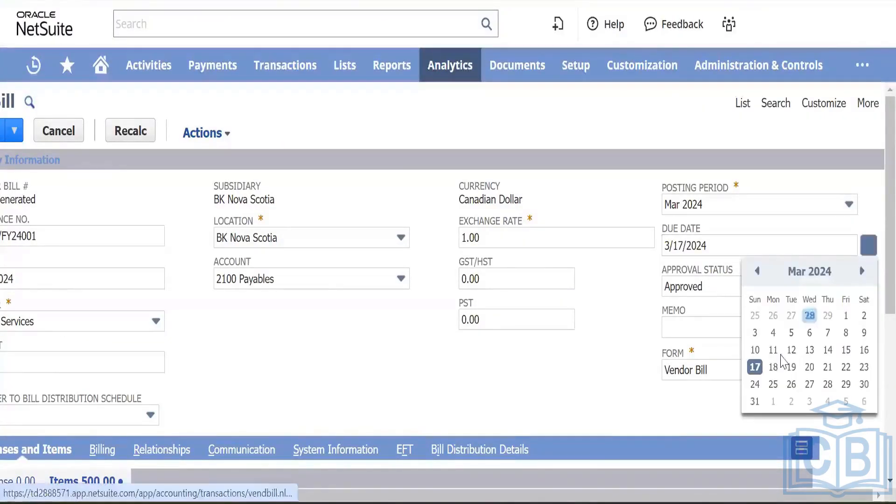
left_click(791, 384)
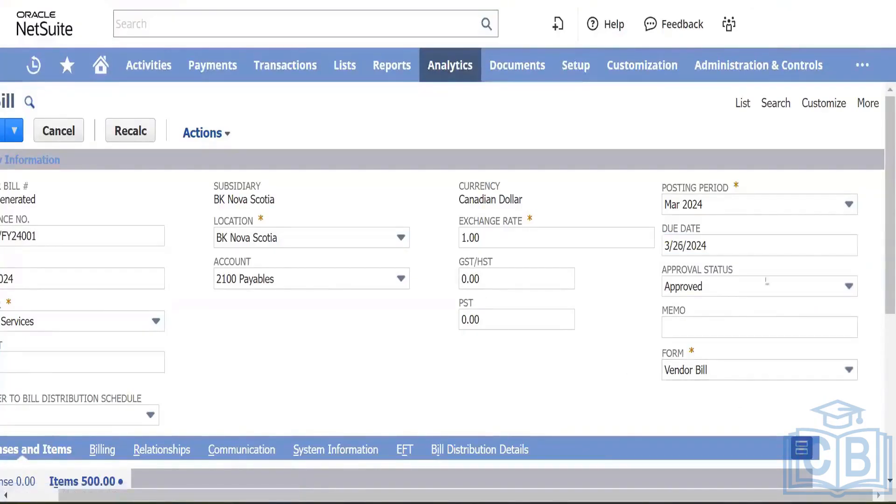
left_click(868, 245)
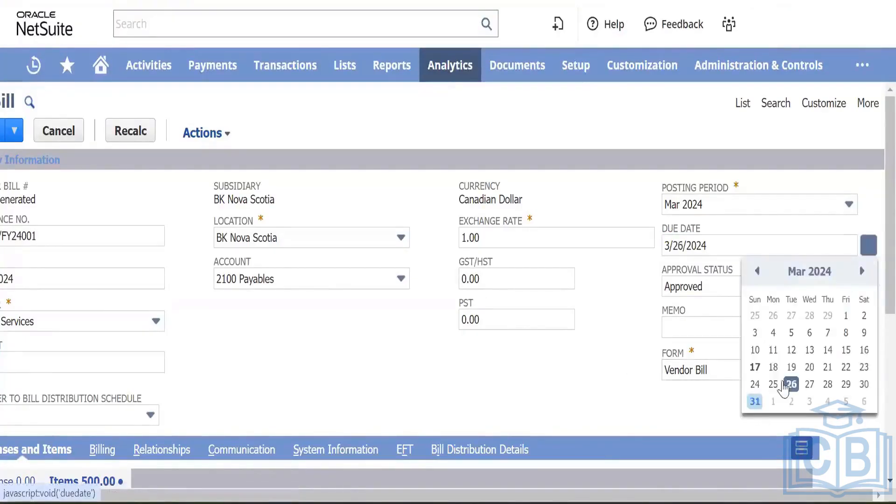
left_click(861, 271)
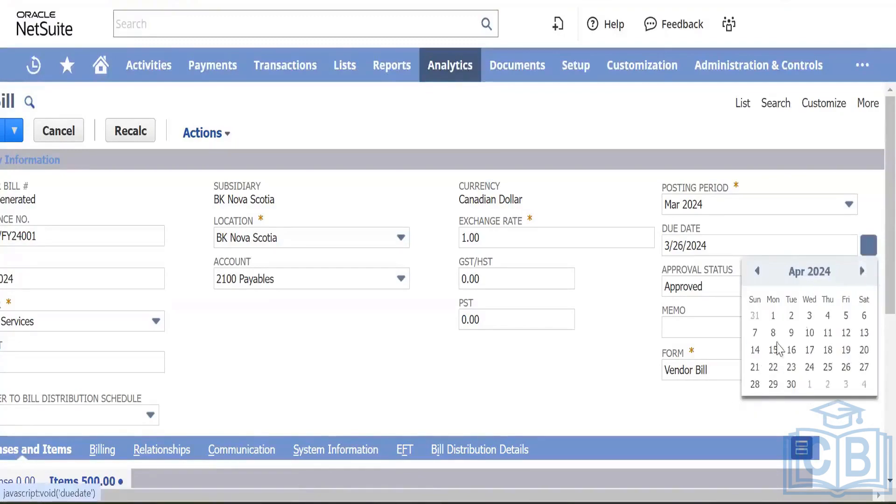
left_click(845, 315)
left_click(520, 377)
Step: Review the bill's Billing and Relationships subtabs, then return to the item lines
scroll(312, 398, "left", 2)
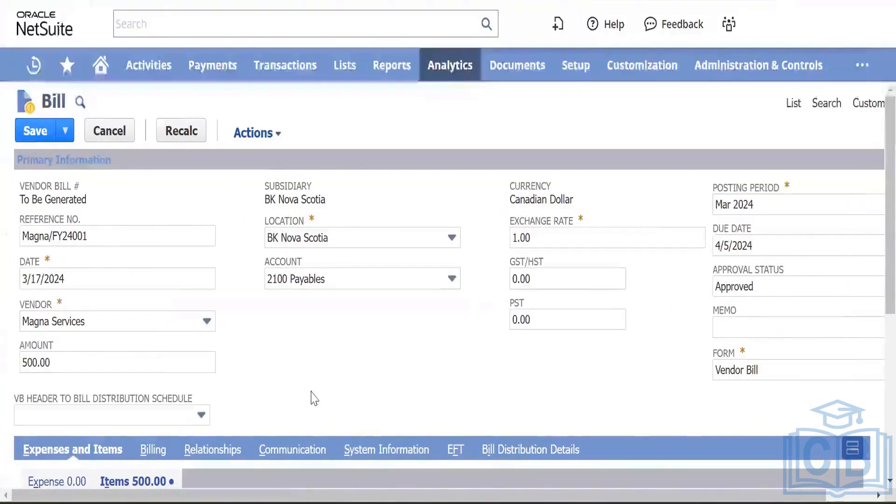
scroll(308, 359, "down", 5)
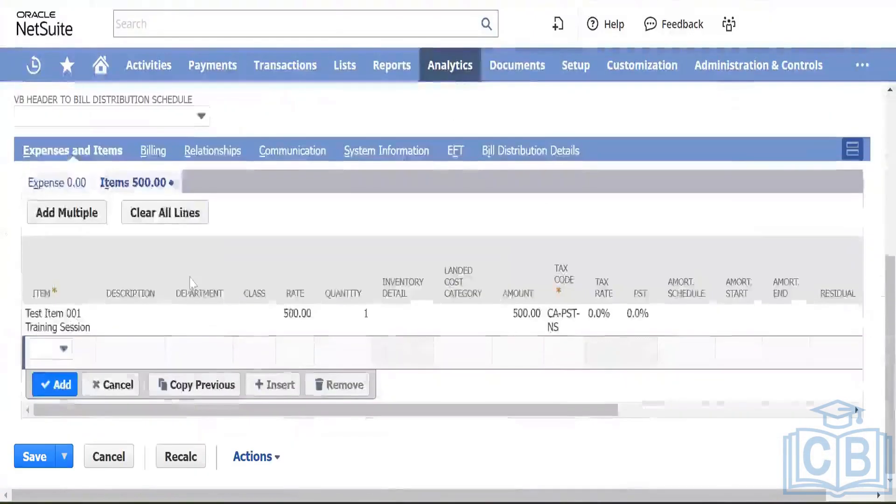
left_click(153, 157)
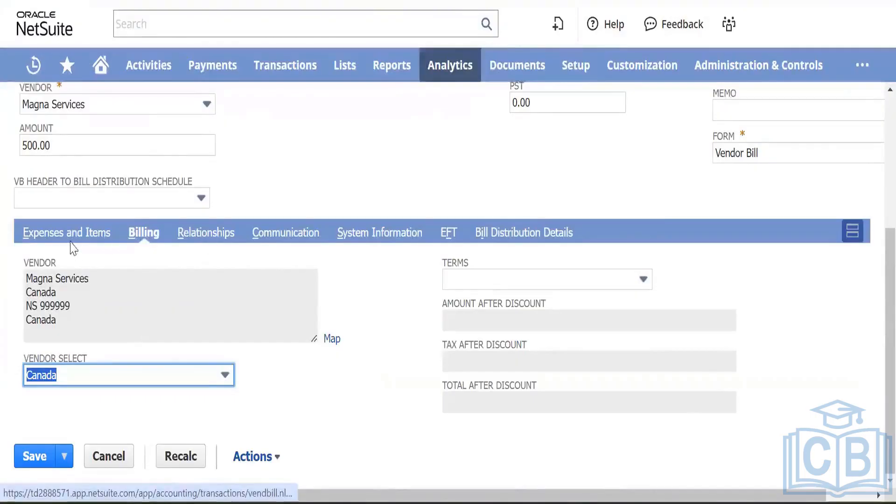
left_click(176, 235)
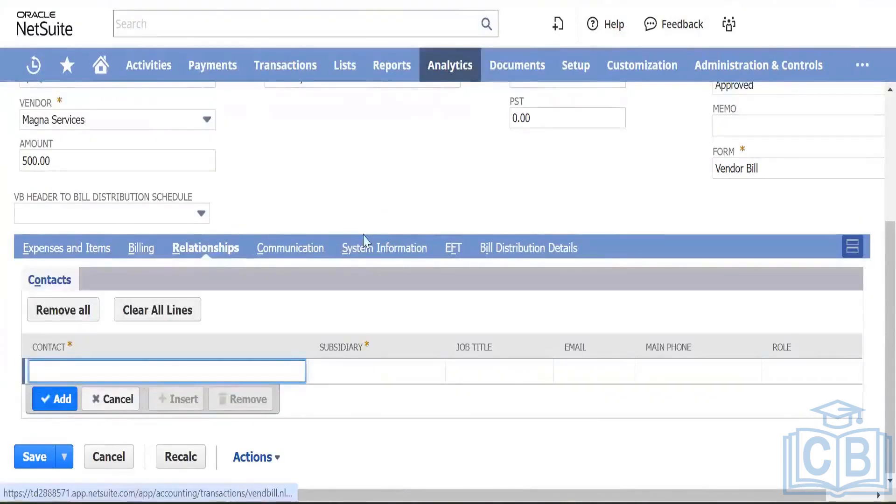
left_click(68, 249)
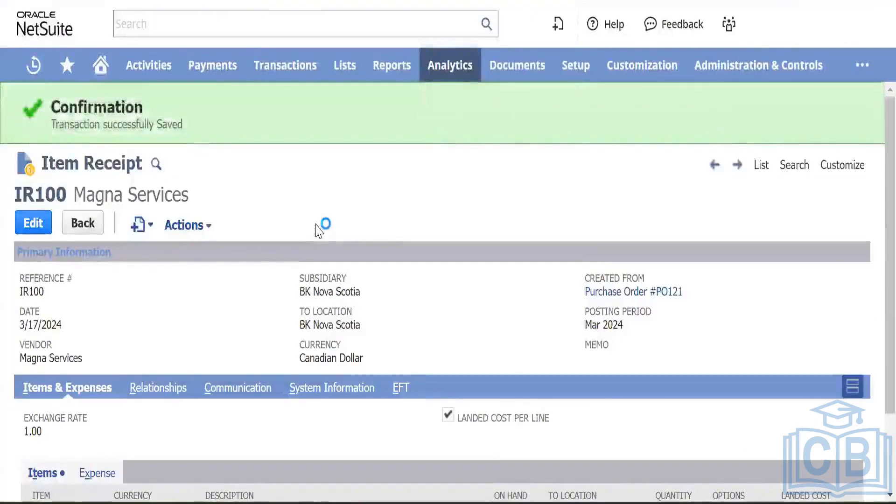
Step: Open the Enter Bills list and view bill Magna/FY24001: bill 155, OPEN, 500.00, due 4/5/2024
scroll(320, 224, "down", 2)
mouse_move(186, 126)
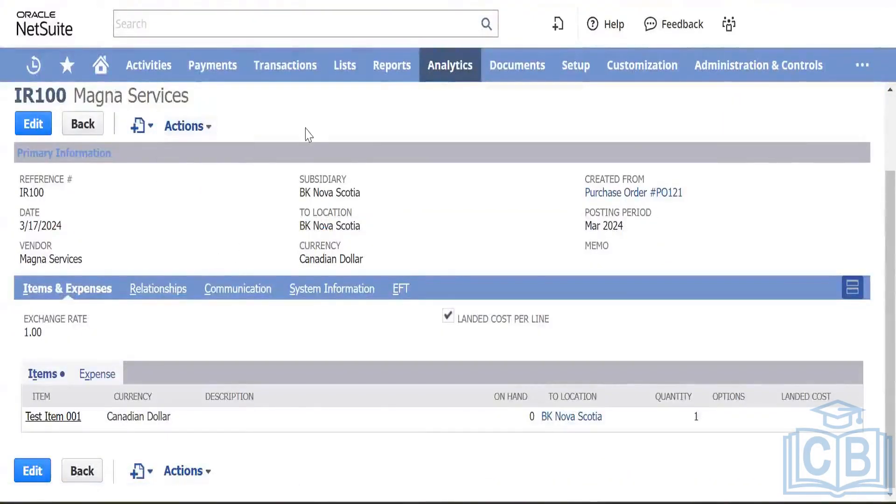
scroll(308, 135, "up", 2)
mouse_move(342, 70)
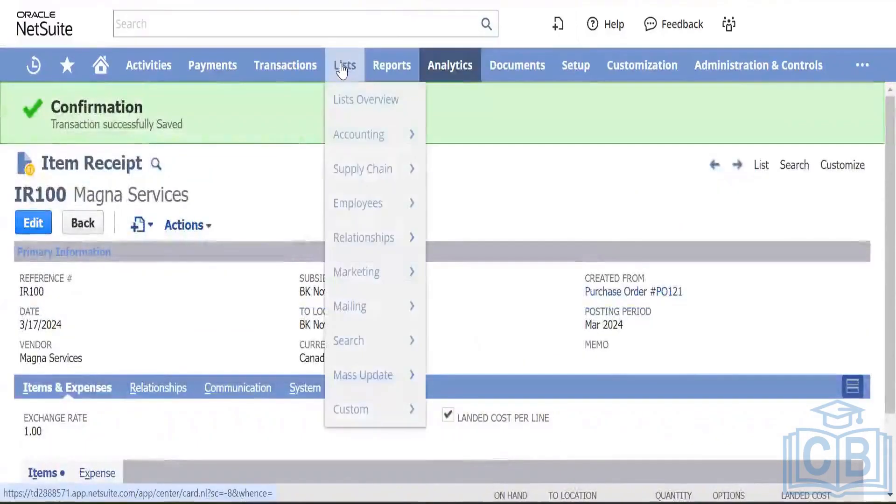
mouse_move(261, 65)
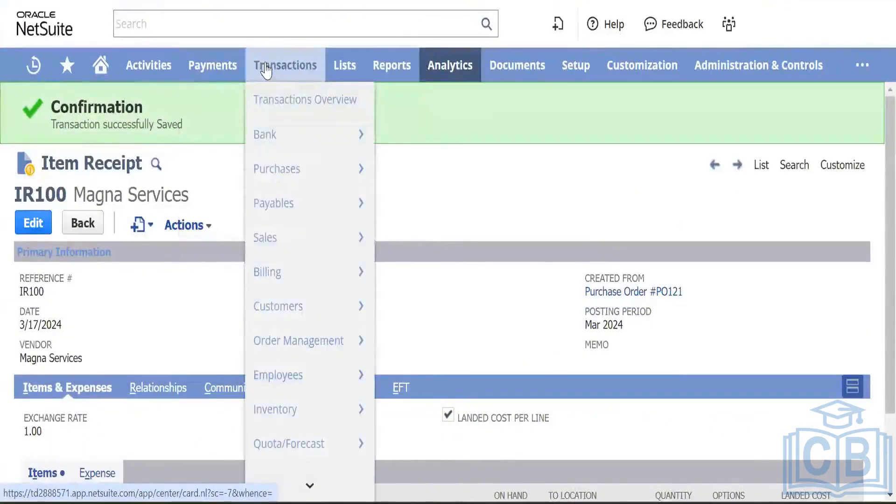
mouse_move(256, 175)
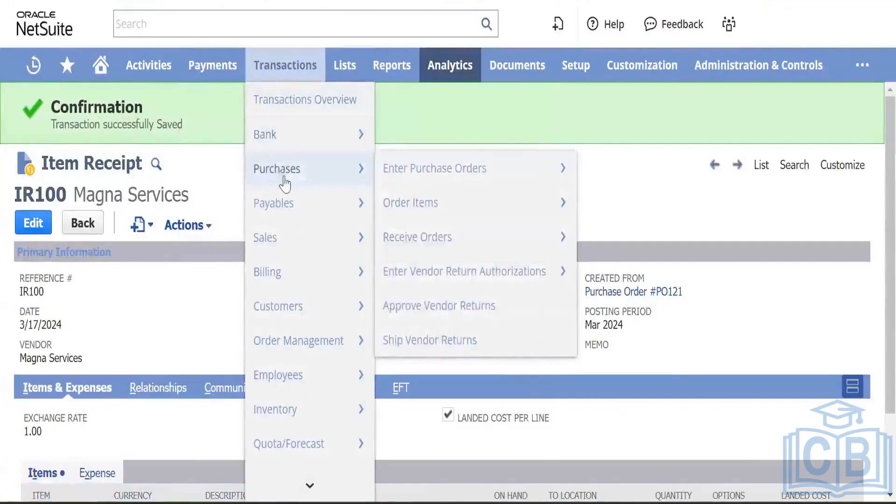
mouse_move(286, 202)
mouse_move(422, 236)
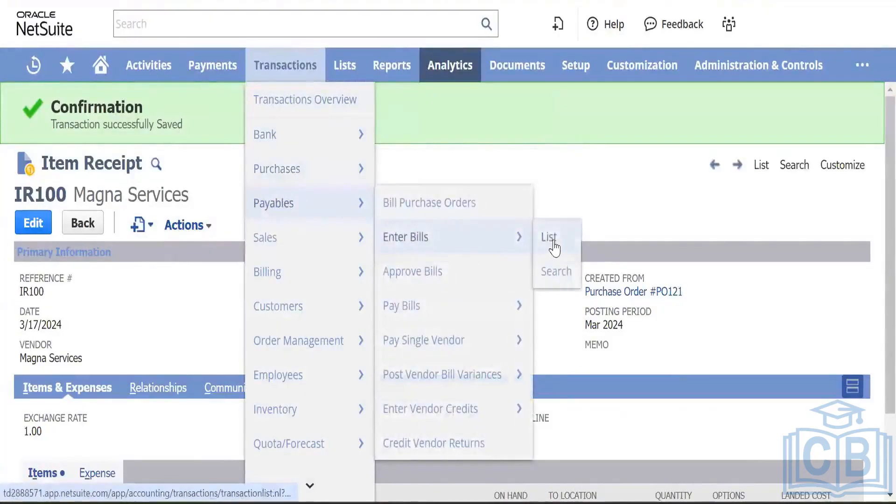
left_click(554, 248)
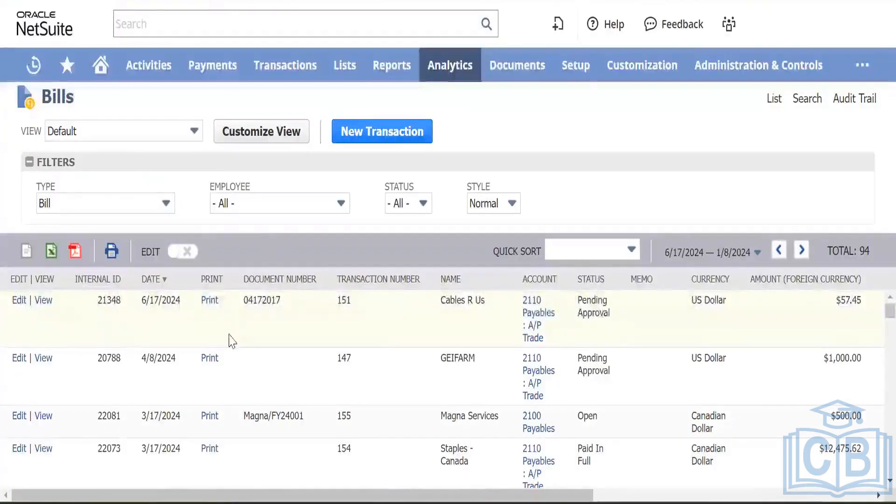
scroll(184, 347, "down", 1)
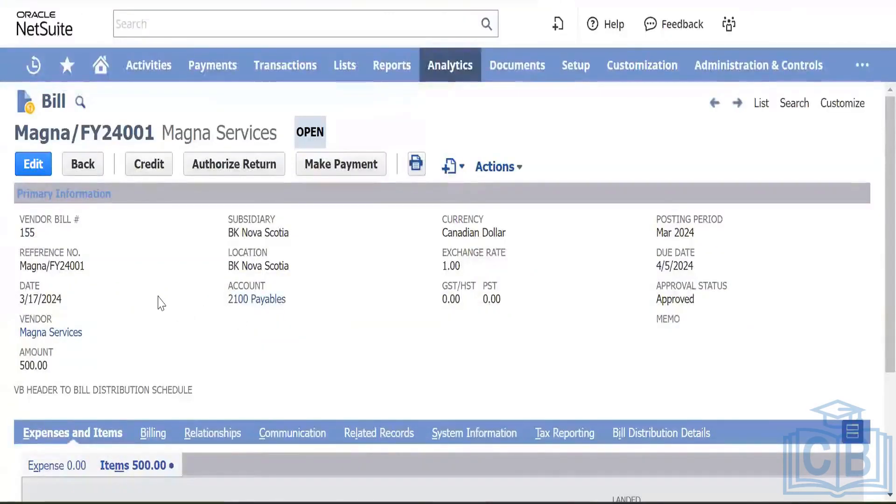
scroll(158, 302, "down", 3)
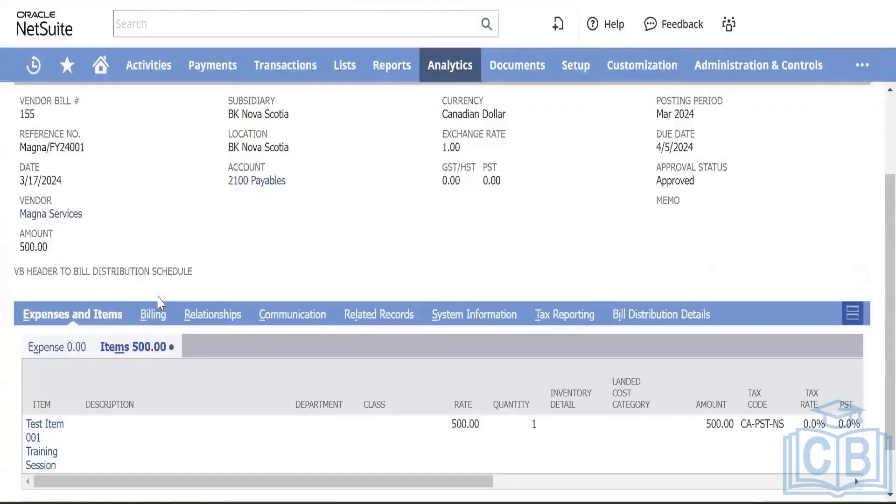
scroll(158, 296, "up", 3)
scroll(217, 297, "down", 3)
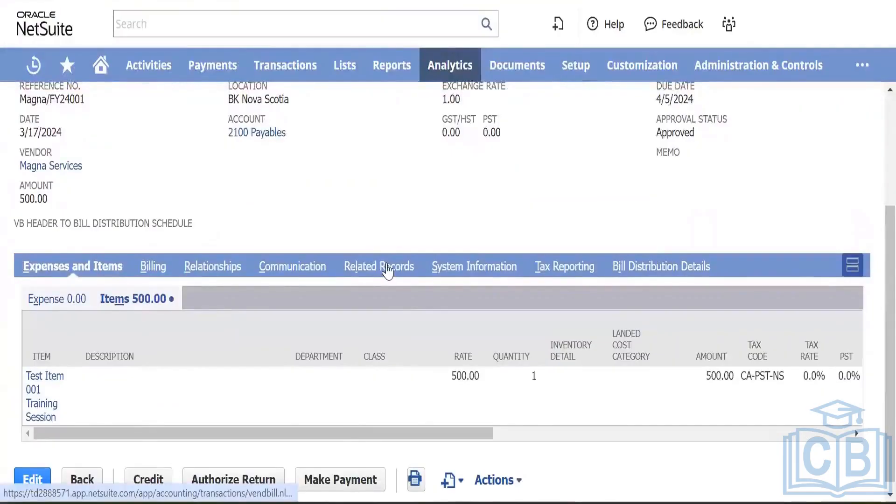
scroll(315, 203, "up", 3)
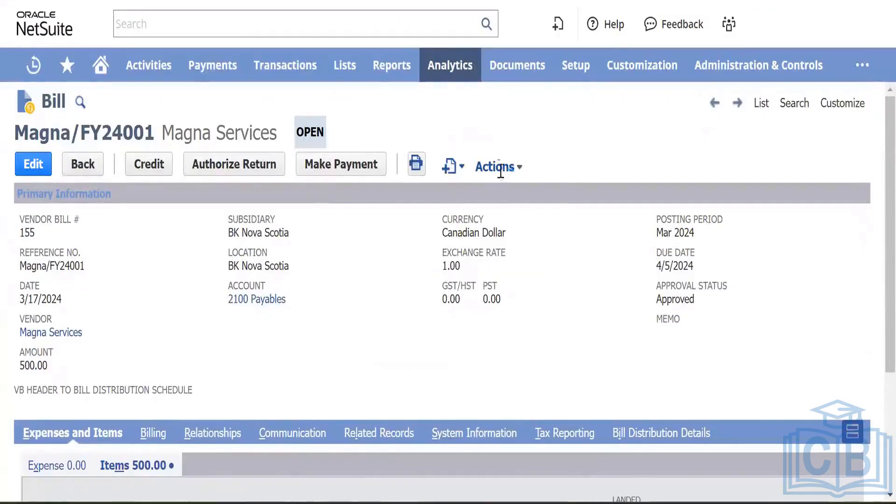
Step: Open the bill's GL Impact in a new tab: $500.00 to 2100 Payables and Accrued Purchases
mouse_move(499, 167)
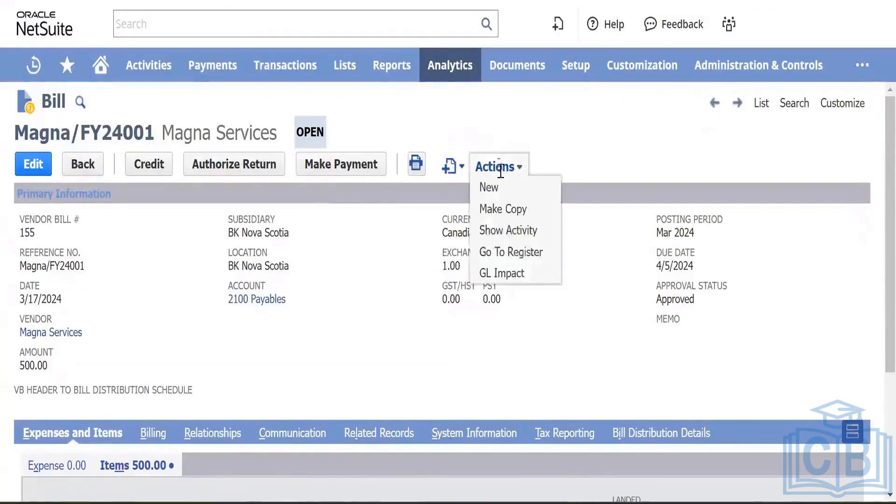
right_click(498, 275)
left_click(557, 291)
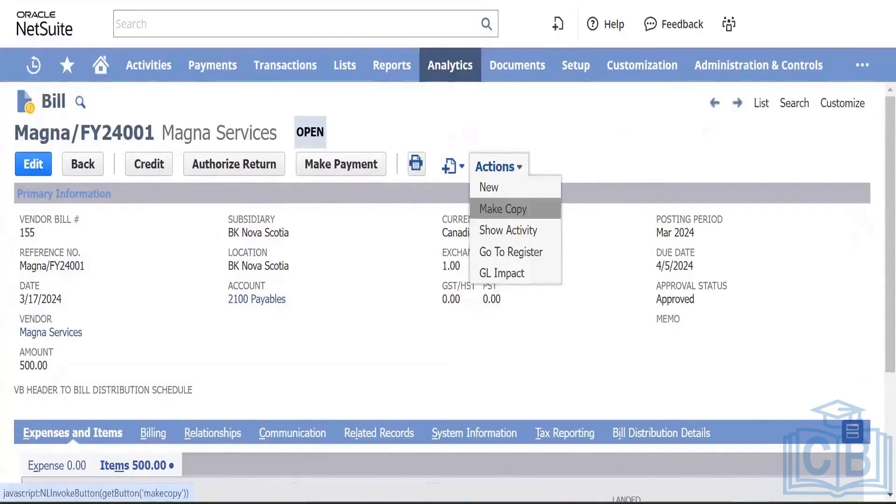
left_click(532, 1)
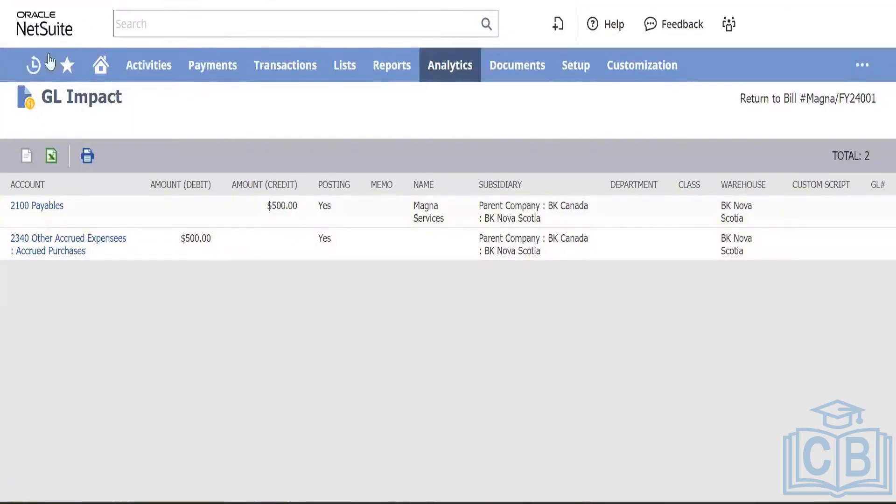
Step: Return to bill Magna/FY24001 via Recent Records, still OPEN at 500.00
mouse_move(31, 67)
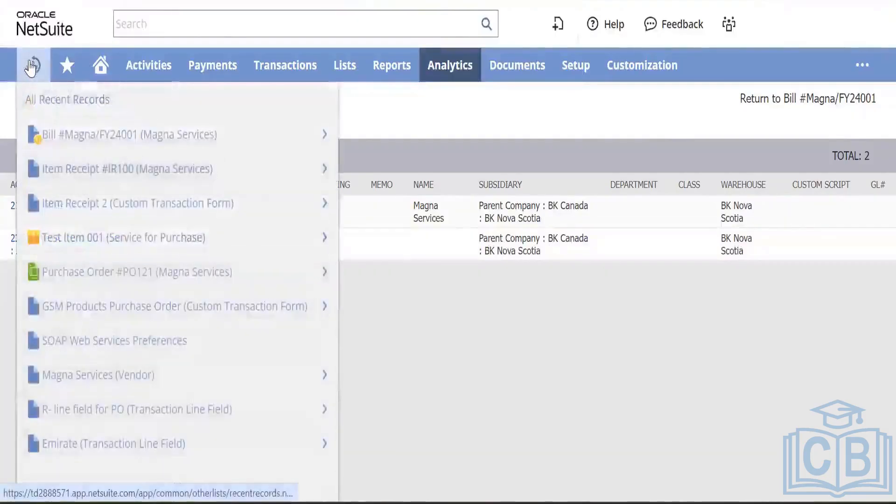
left_click(96, 135)
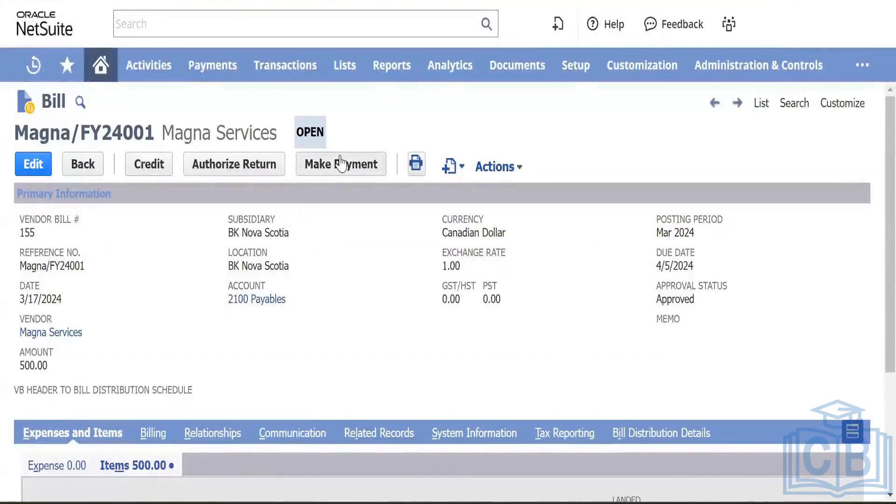
left_click(150, 168)
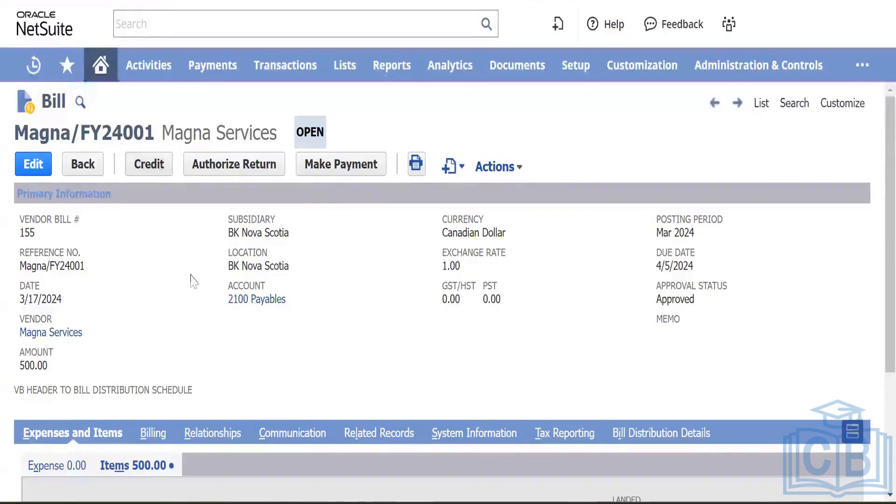
scroll(195, 281, "down", 1)
scroll(195, 282, "down", 4)
scroll(195, 281, "up", 5)
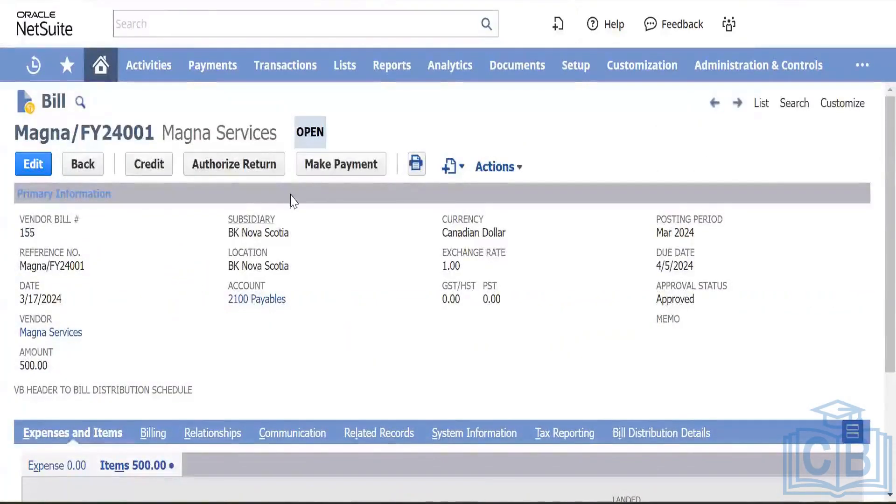
Step: Open Pay Single Vendor and Pay Bills from Transactions > Payables, each in a new tab
scroll(184, 321, "down", 3)
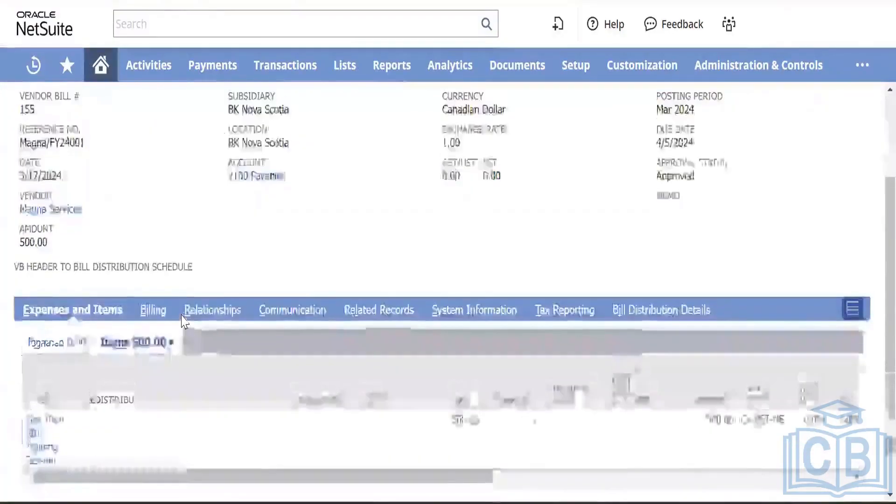
scroll(184, 321, "up", 3)
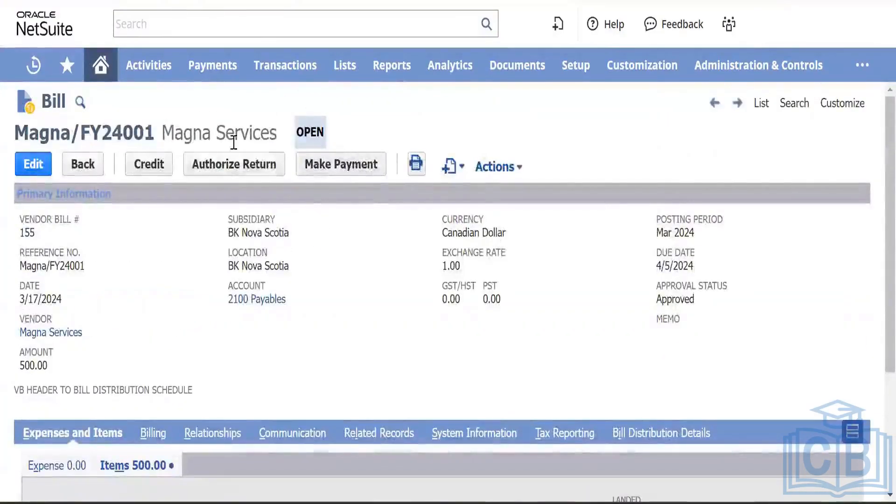
mouse_move(280, 65)
mouse_move(275, 201)
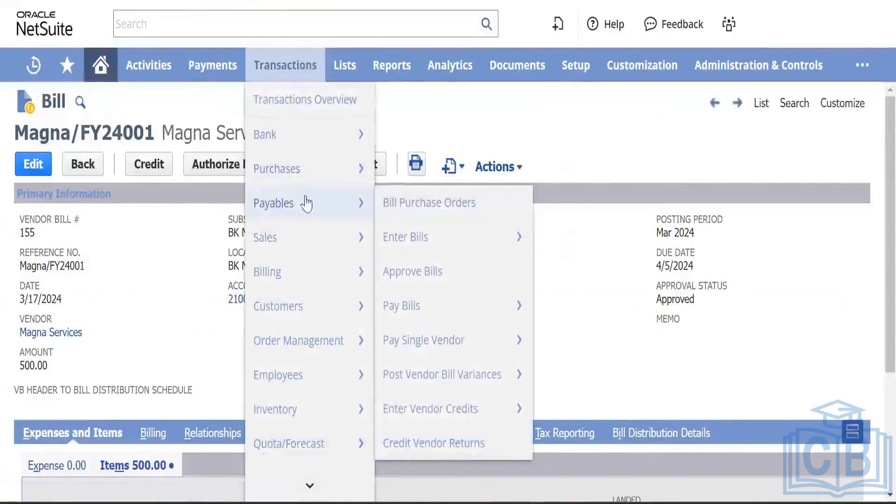
mouse_move(433, 303)
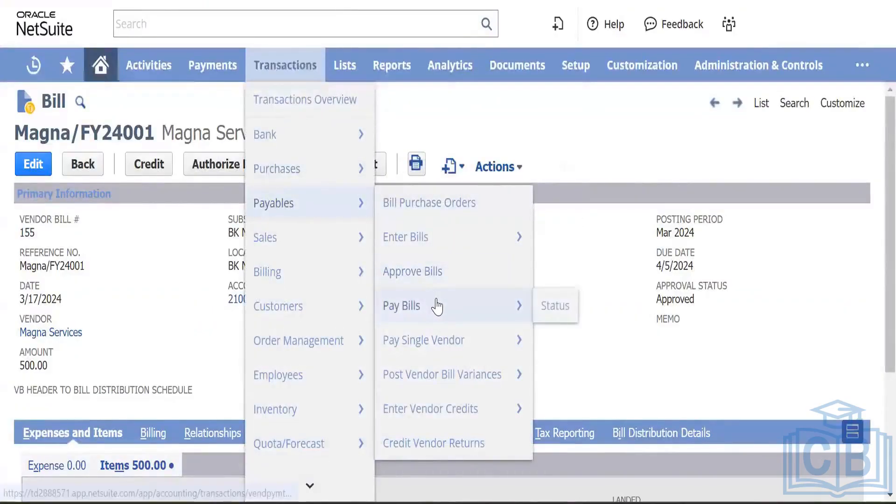
mouse_move(436, 340)
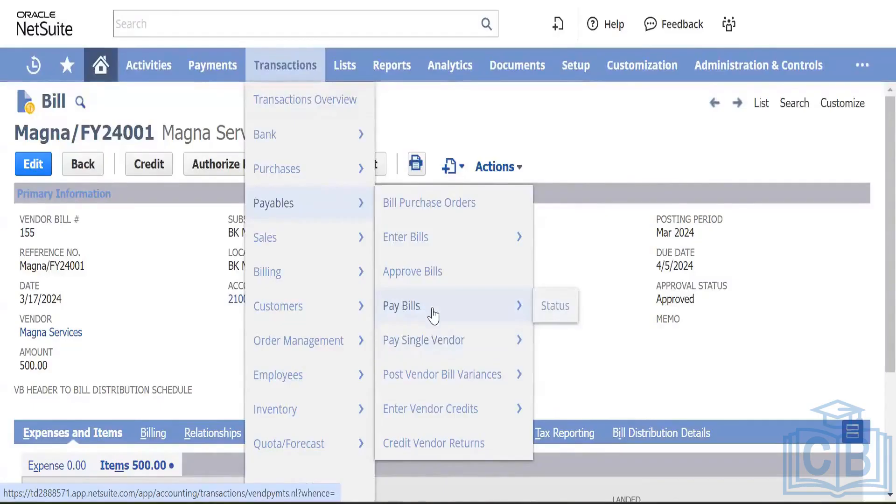
right_click(434, 343)
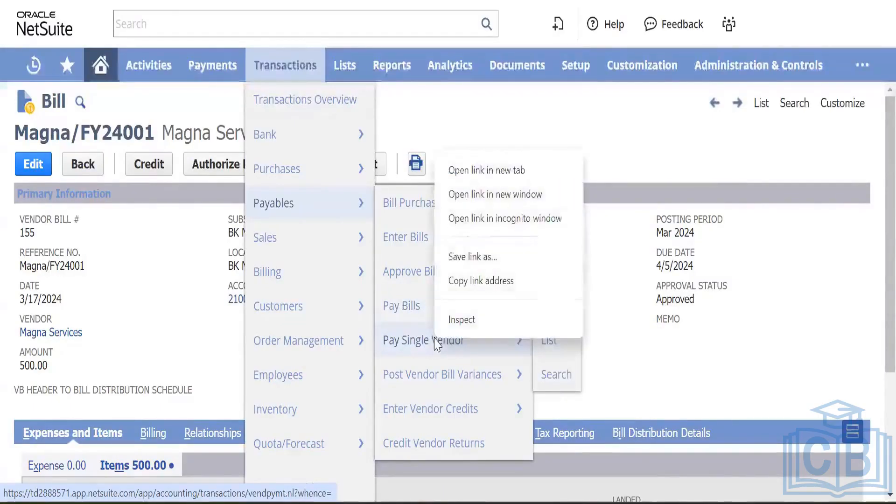
left_click(501, 179)
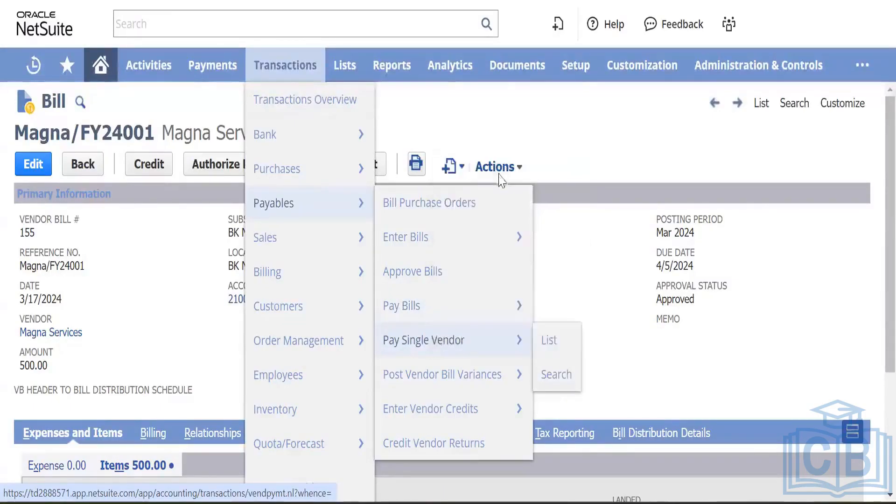
right_click(436, 305)
left_click(506, 132)
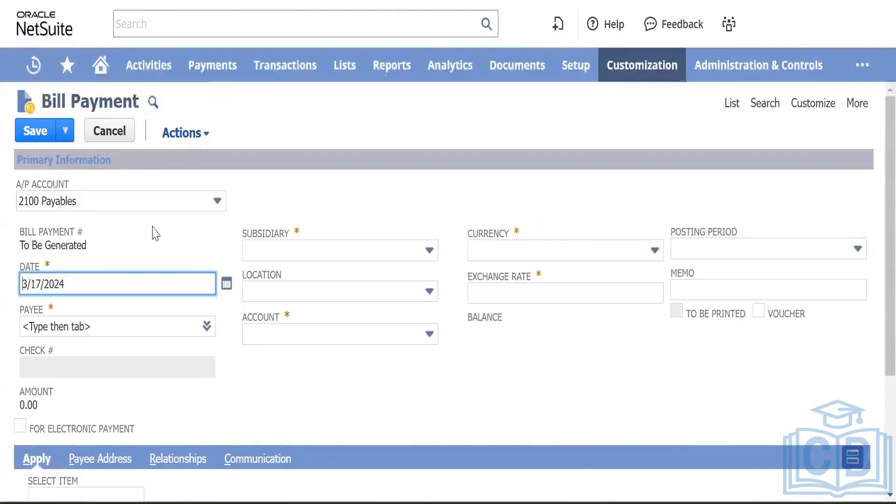
Step: Scroll through the blank Bill Payment form dated 3/17/2024 to review its fields and Apply sublist
scroll(289, 236, "down", 4)
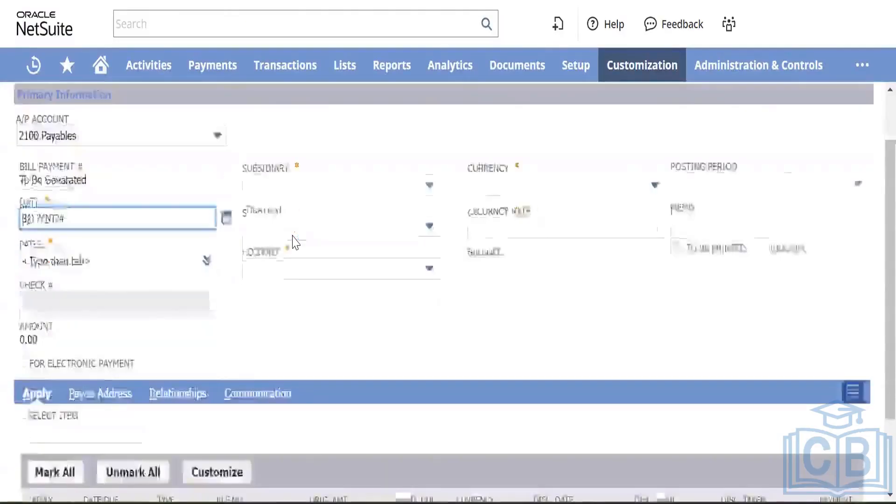
scroll(282, 227, "up", 4)
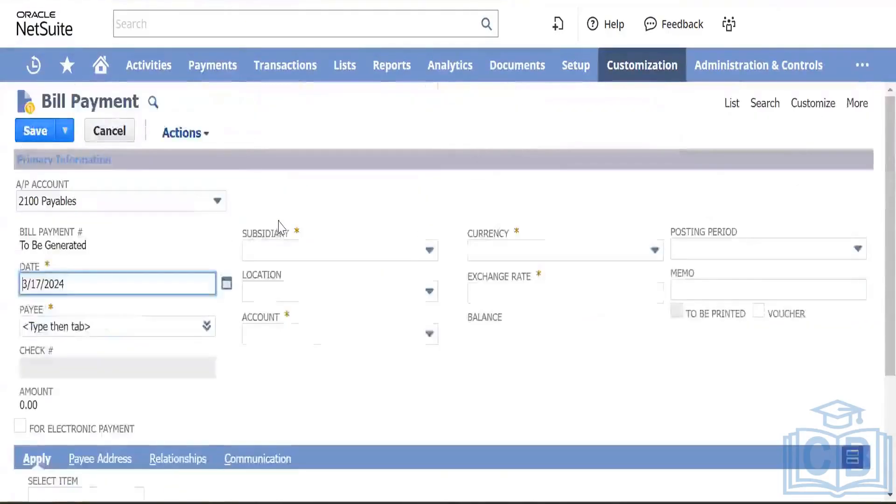
scroll(292, 327, "down", 3)
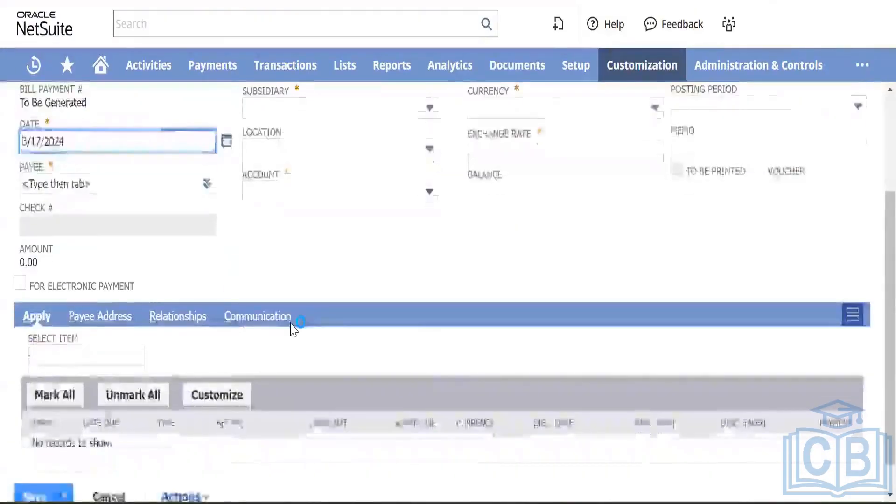
scroll(293, 329, "up", 1)
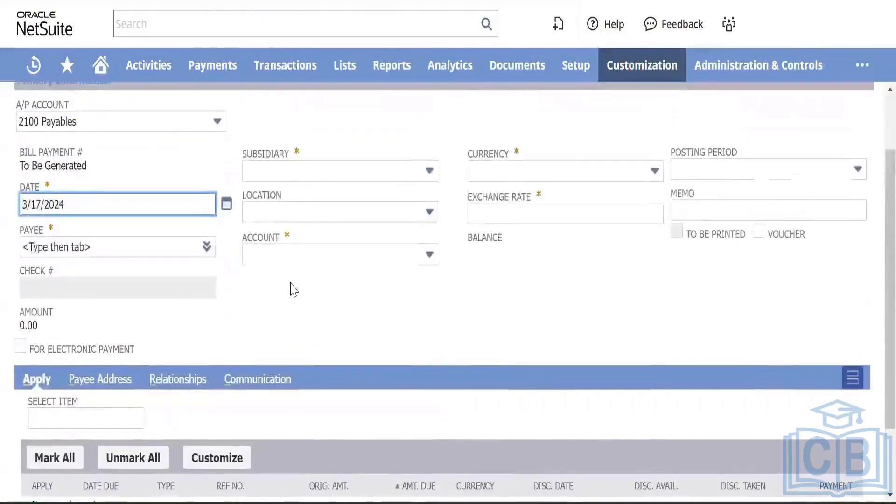
scroll(294, 286, "up", 2)
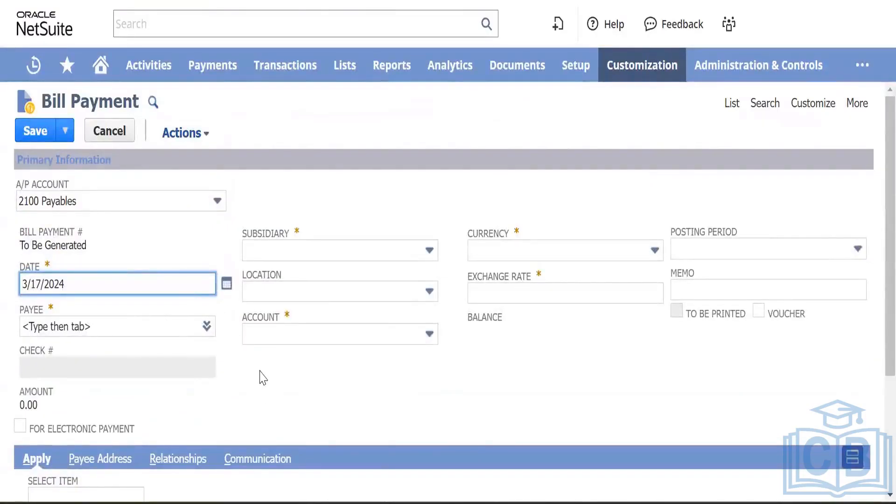
scroll(261, 375, "down", 4)
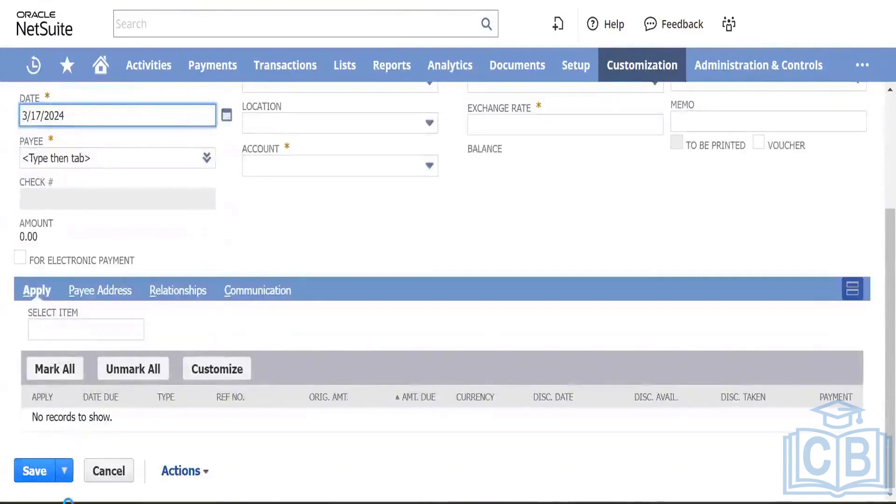
scroll(269, 327, "up", 4)
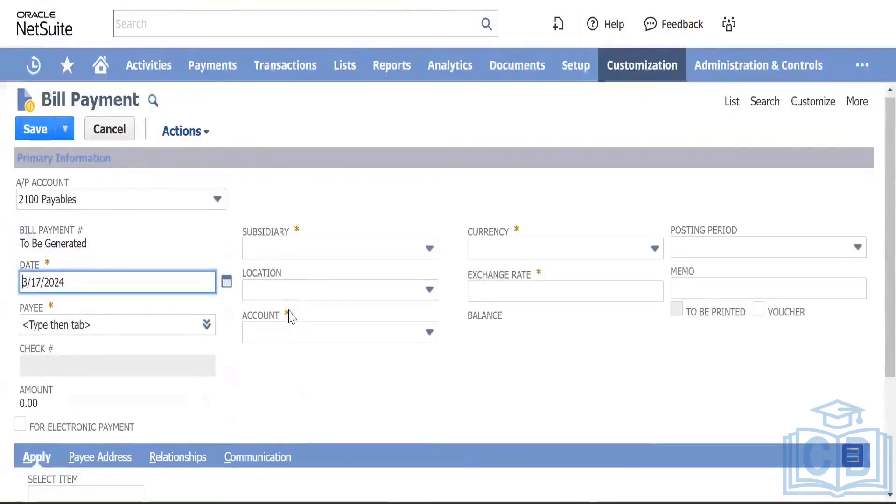
scroll(290, 318, "down", 4)
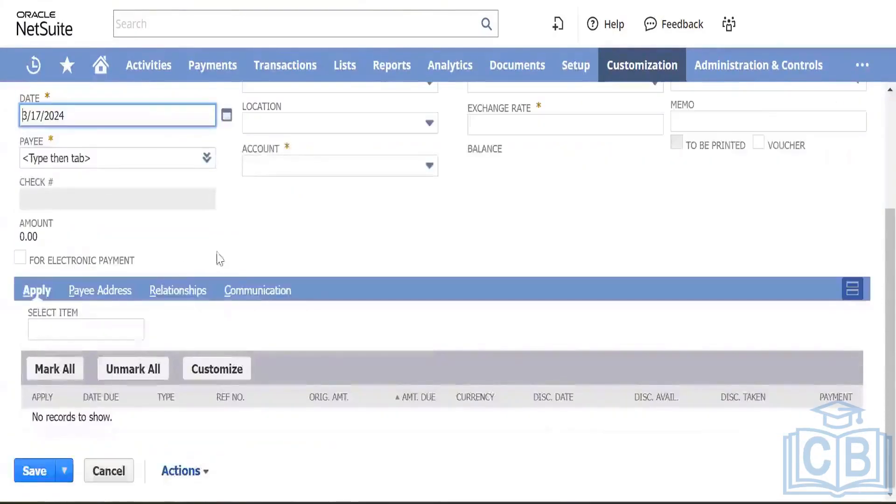
scroll(292, 206, "up", 3)
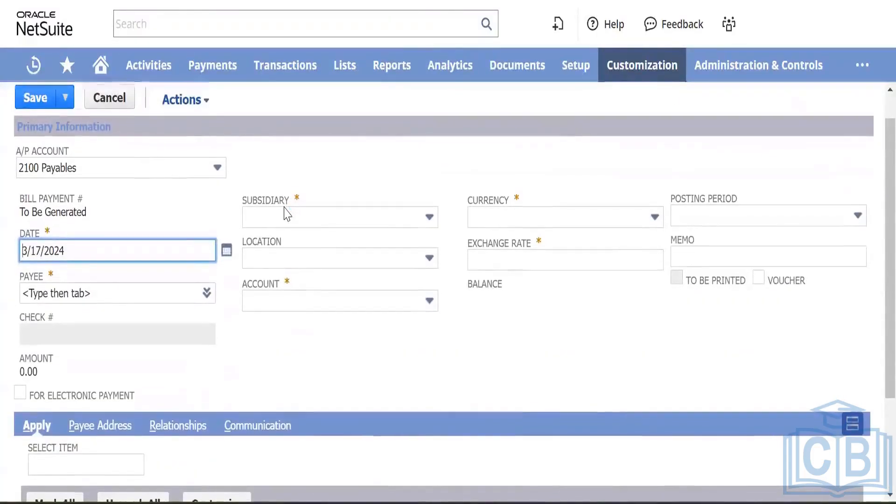
scroll(286, 214, "down", 1)
scroll(287, 213, "down", 2)
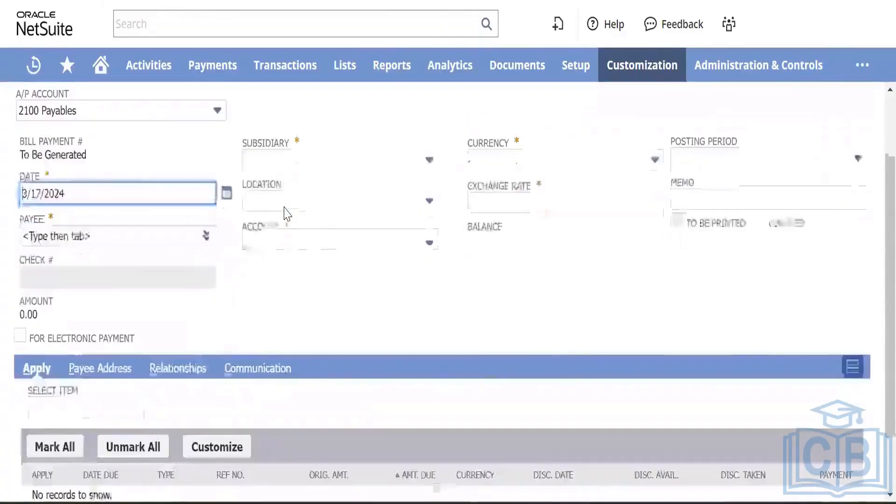
scroll(287, 214, "up", 3)
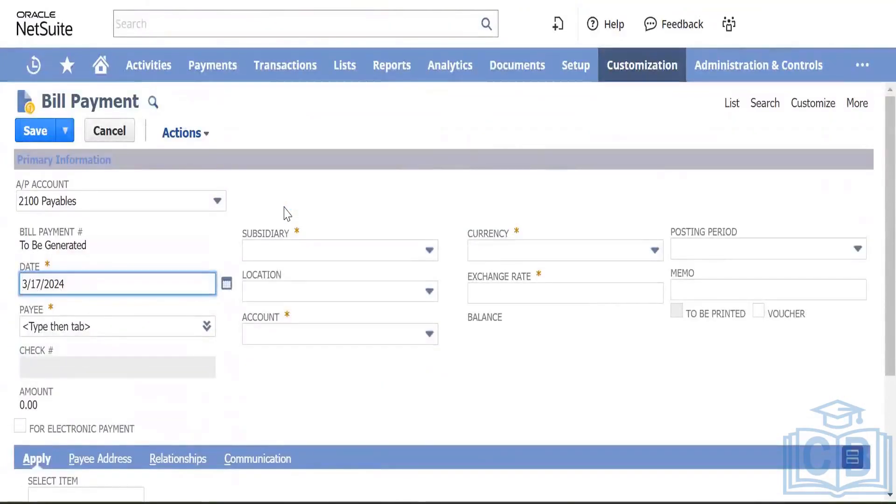
Step: Set the A/P account to 2110 Payables : A/P Trade and review the form
left_click(168, 206)
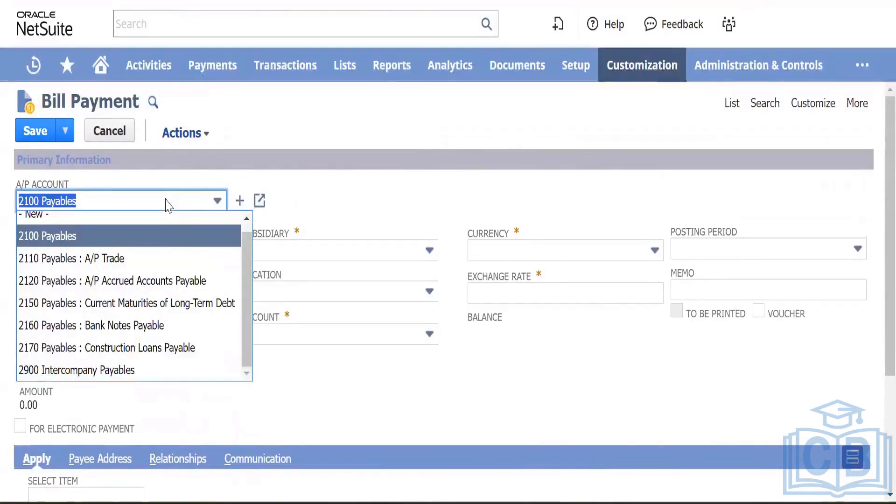
left_click(161, 260)
scroll(279, 401, "down", 3)
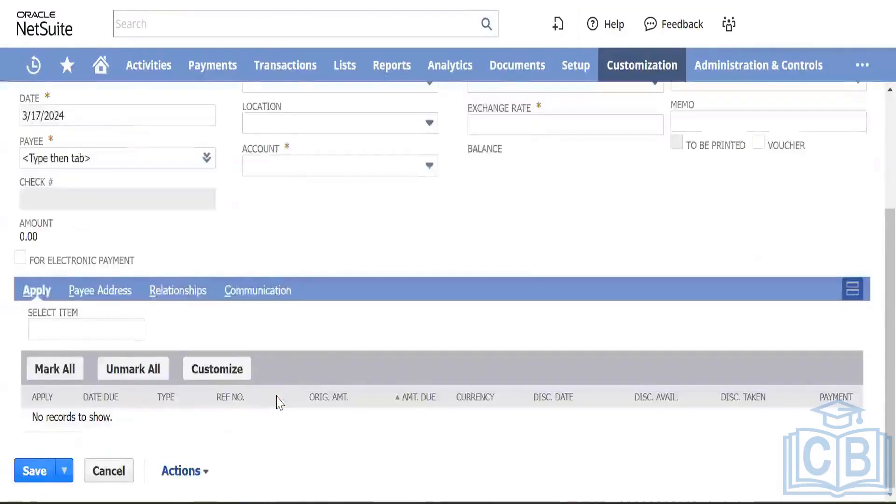
scroll(279, 403, "up", 1)
scroll(279, 402, "down", 1)
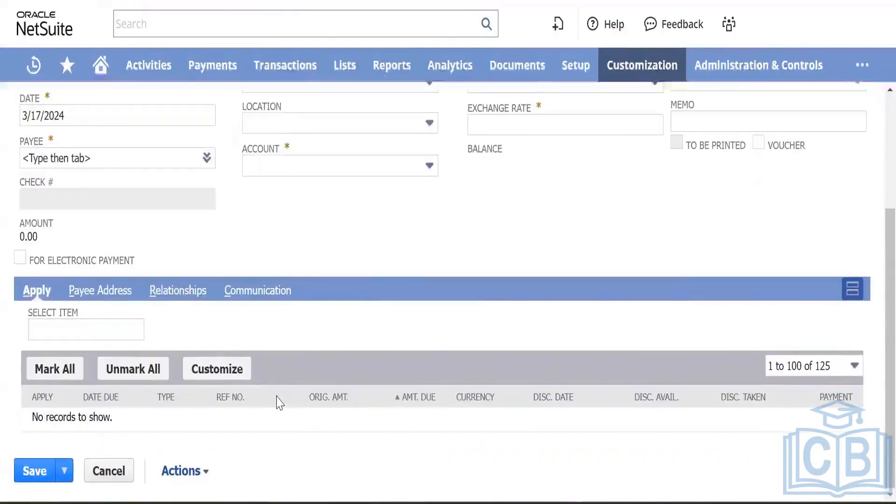
scroll(279, 403, "up", 4)
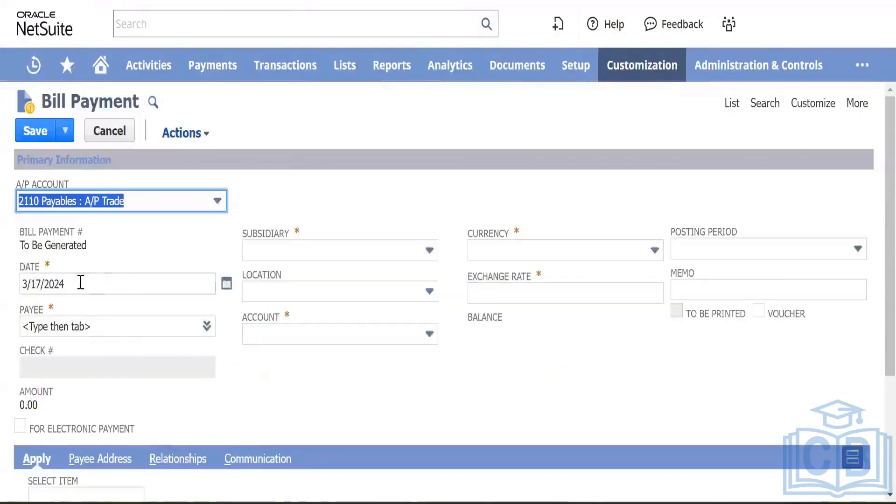
scroll(273, 236, "down", 3)
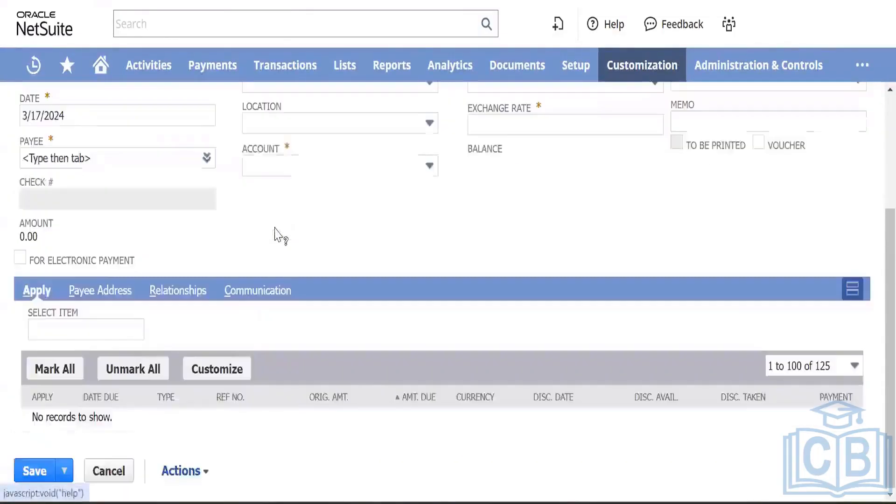
scroll(252, 307, "up", 4)
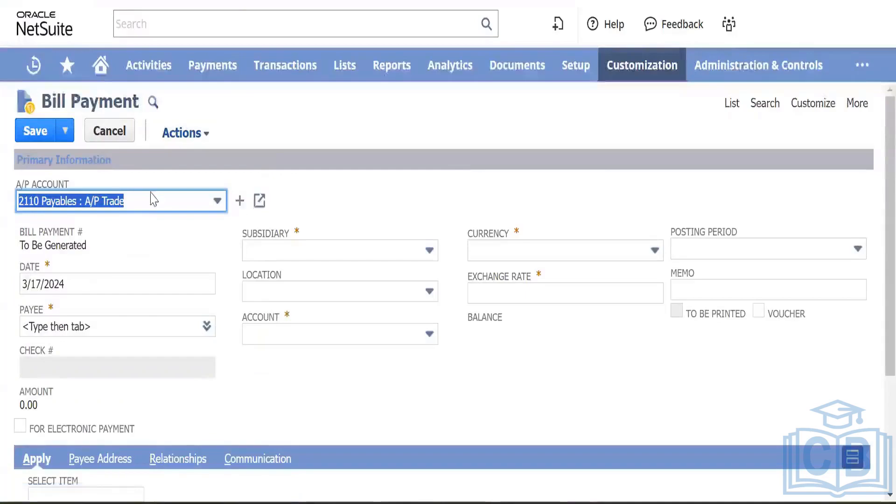
Step: Change the A/P account back to 2100 Payables
left_click(155, 200)
left_click(95, 236)
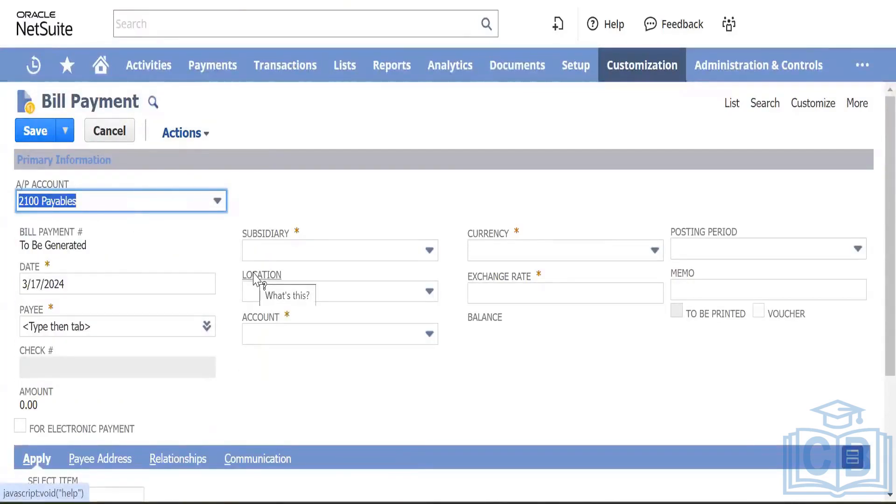
scroll(254, 279, "down", 4)
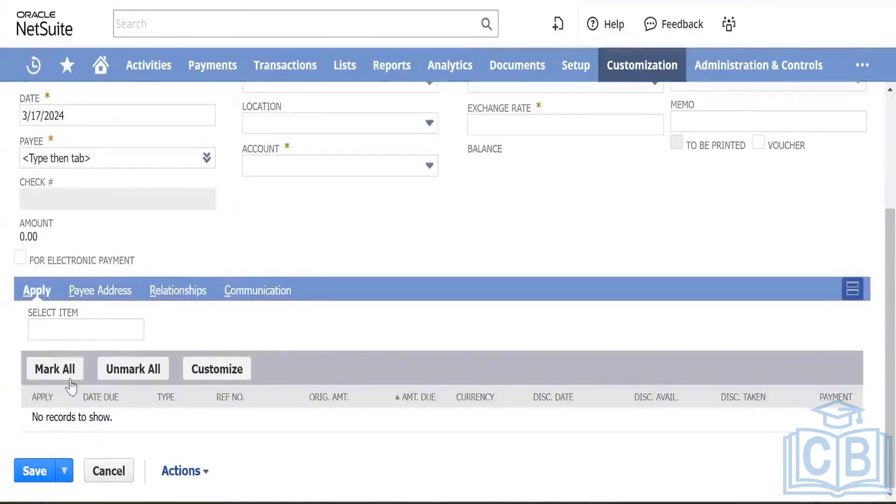
scroll(233, 296, "up", 5)
scroll(180, 296, "down", 3)
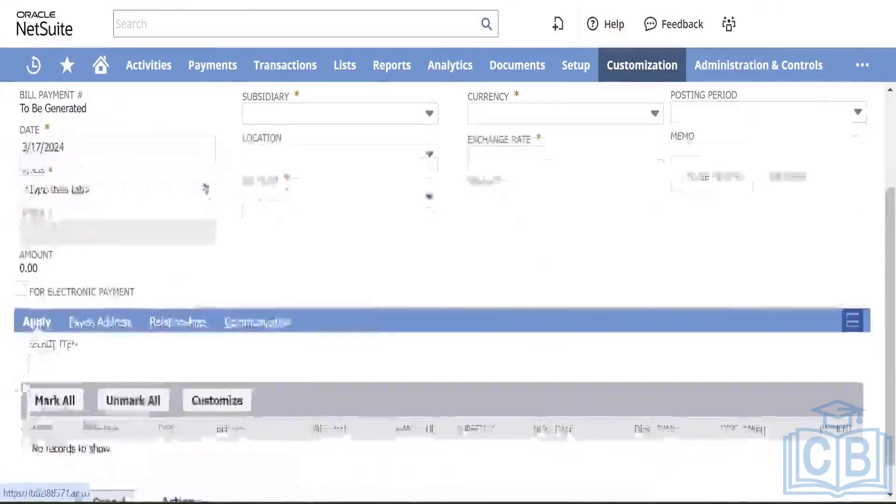
scroll(182, 270, "up", 3)
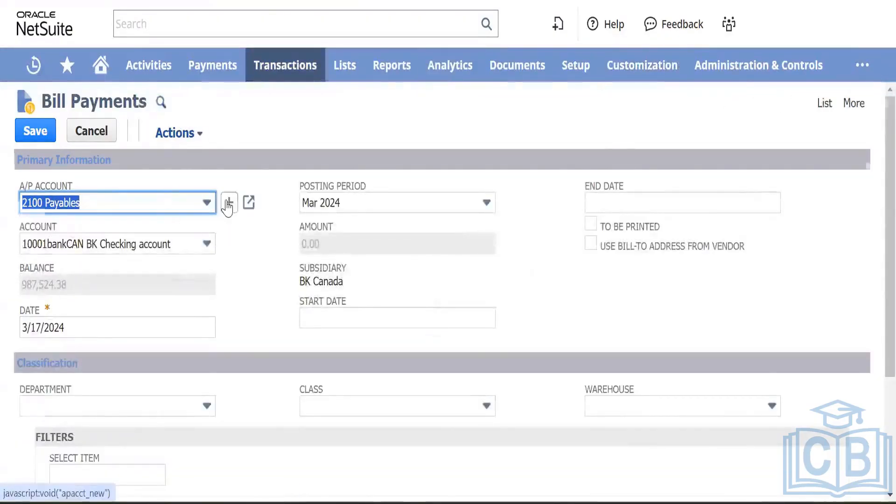
scroll(227, 208, "down", 4)
scroll(227, 208, "up", 4)
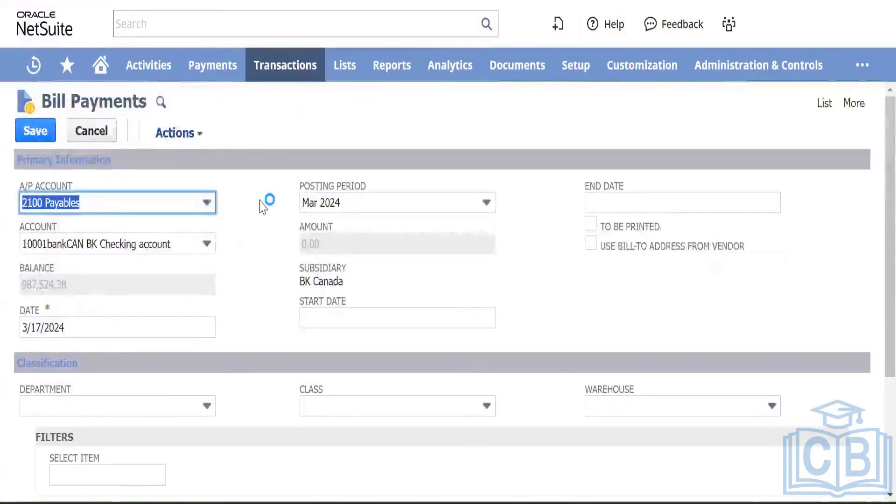
scroll(265, 203, "down", 3)
scroll(262, 205, "up", 3)
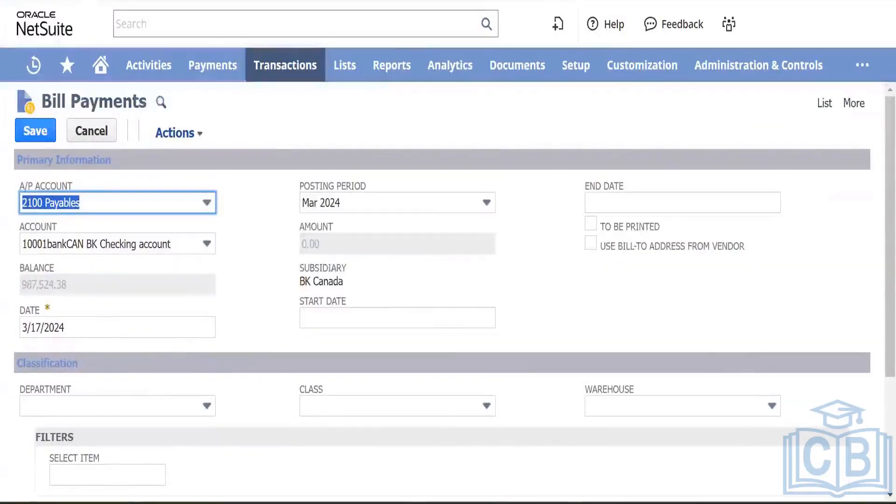
left_click(518, 1)
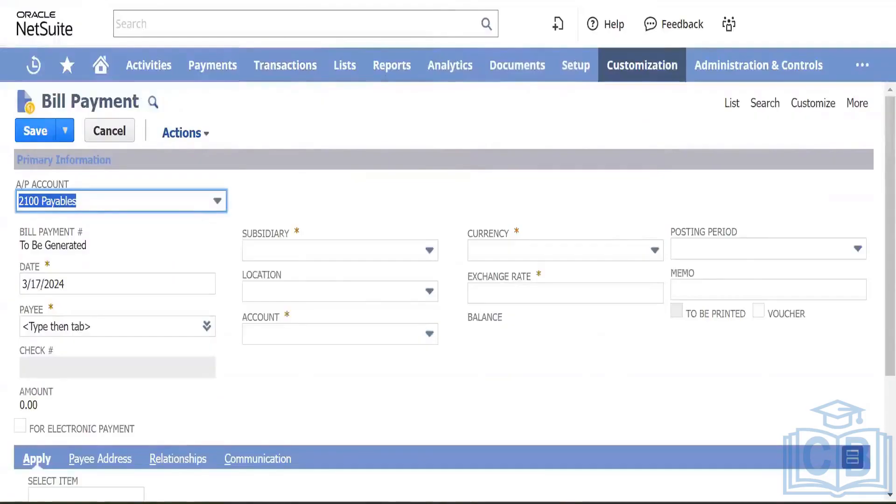
left_click(396, 0)
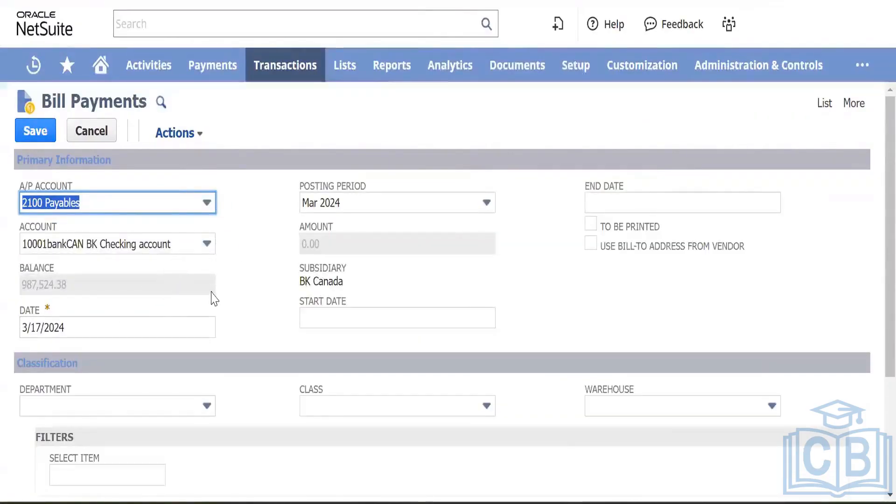
scroll(212, 299, "down", 3)
scroll(174, 332, "up", 1)
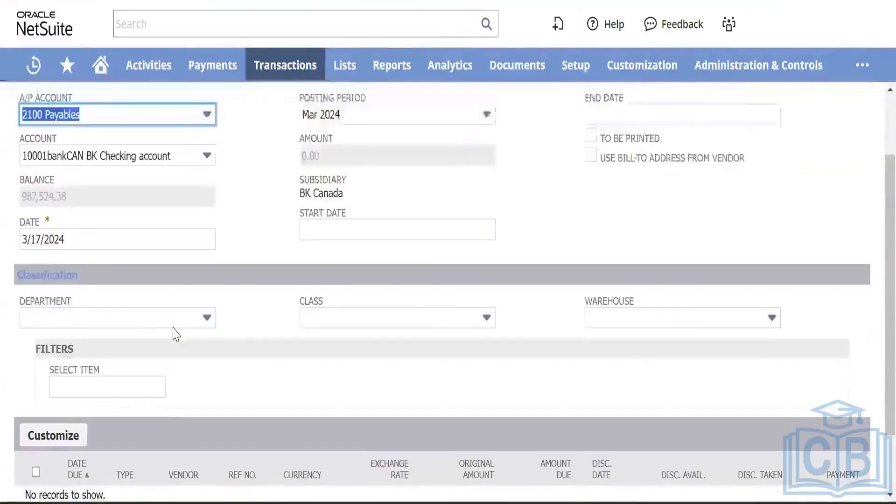
Step: Set the Pay Bills date to 4/10/2024, fixing a mistyped 10/4 entry
left_click(109, 258)
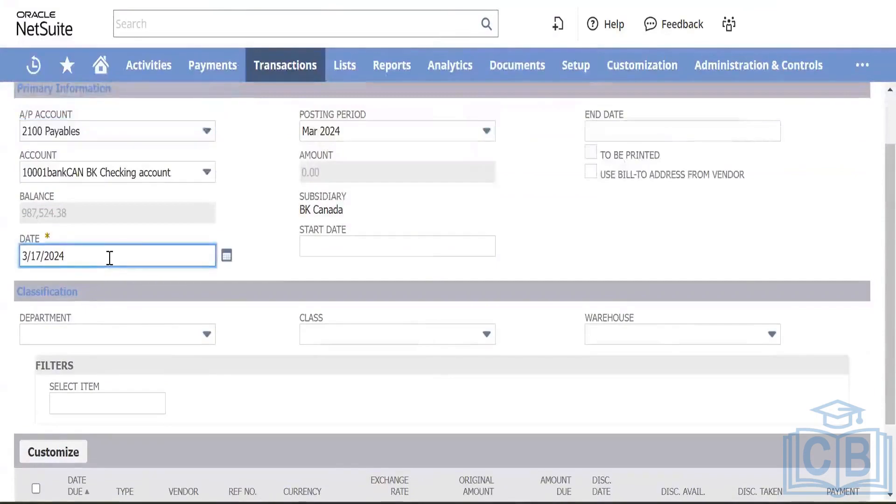
key("BackSpace")
key("BackSpace")
key("BackSpace")
key("BackSpace")
key("BackSpace")
key("BackSpace")
key("BackSpace")
key("BackSpace")
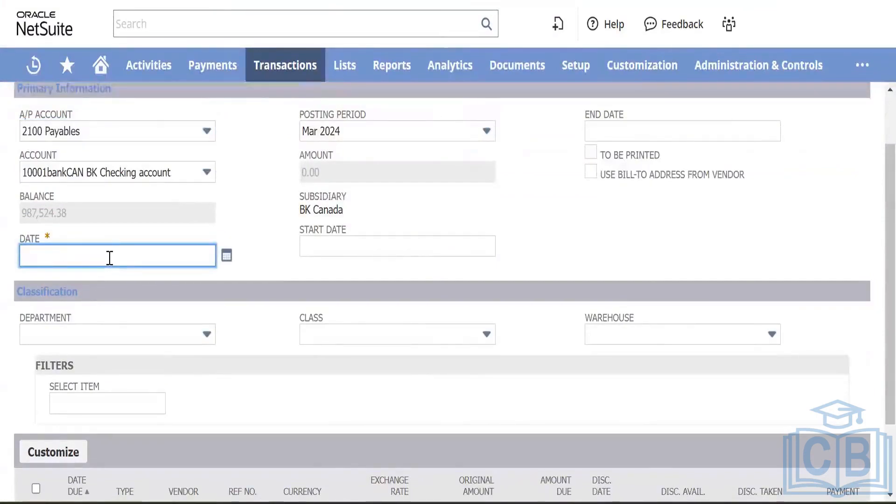
type("10")
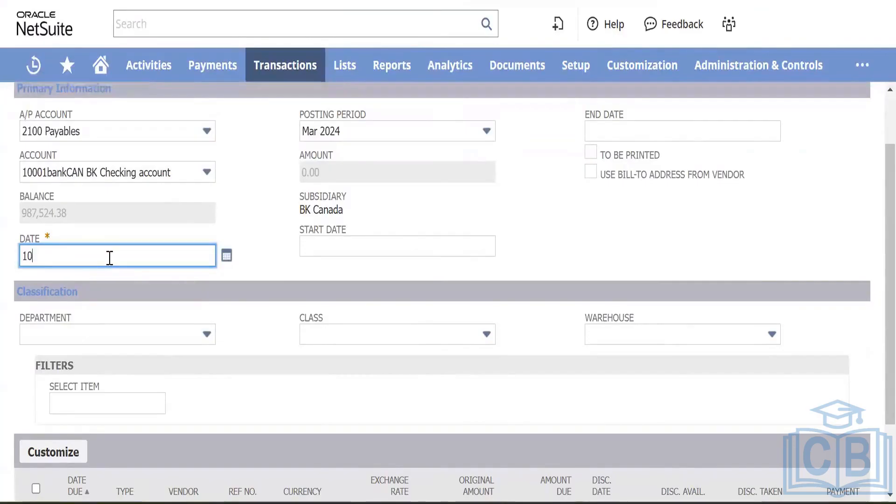
type("/4/2024")
key("Tab")
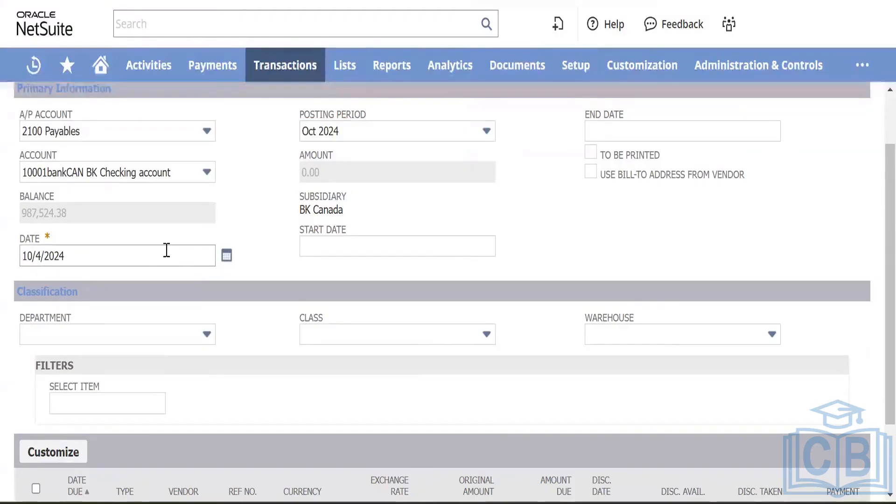
left_click(117, 250)
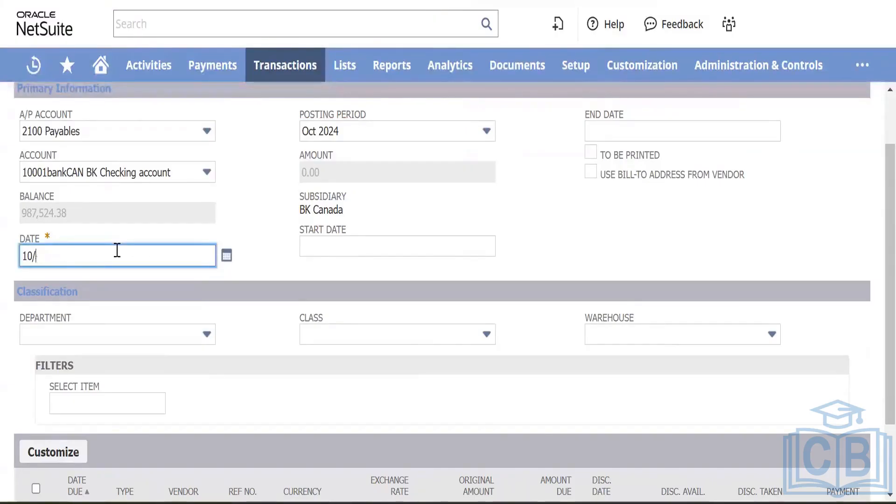
key("BackSpace")
key("BackSpace")
key("BackSpace")
type("4/10/24")
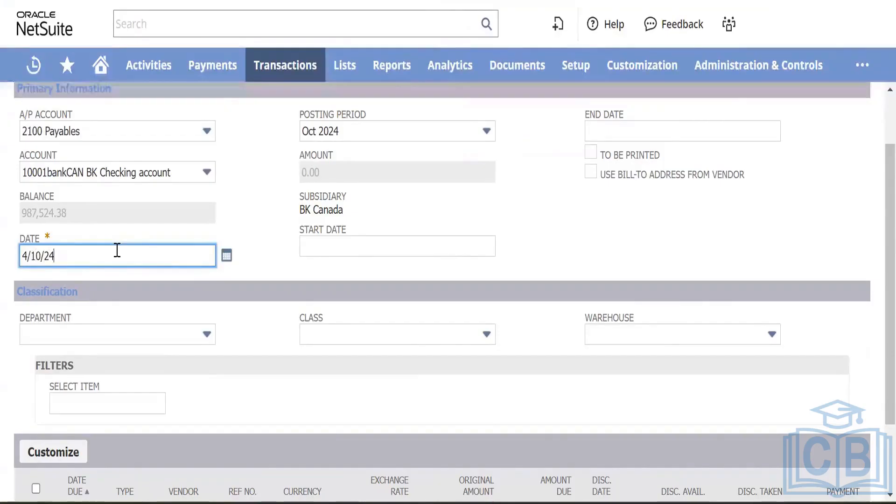
key("Tab")
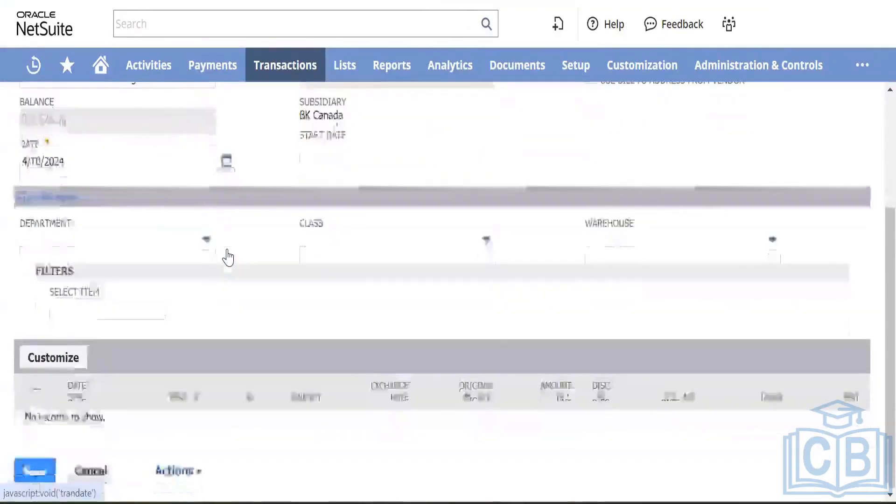
Step: Review the Pay Bills page and its A/P account list, then go back to the Bill Payment form
scroll(266, 296, "down", 3)
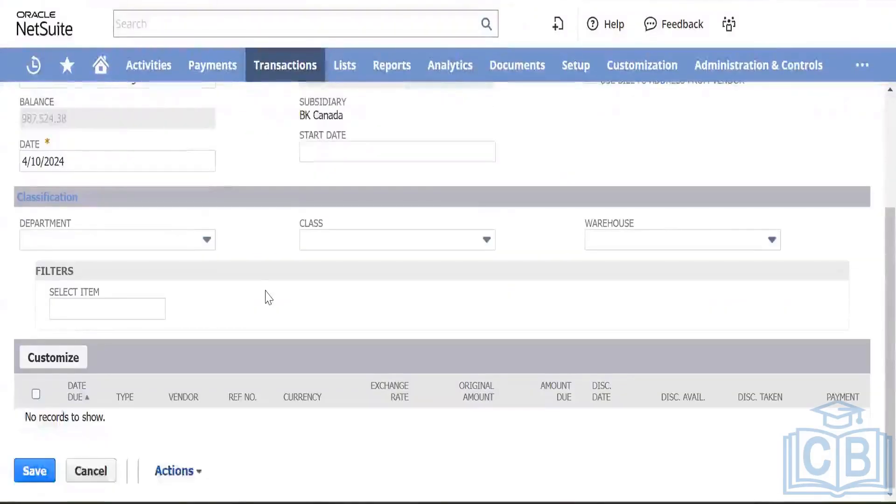
scroll(253, 303, "up", 2)
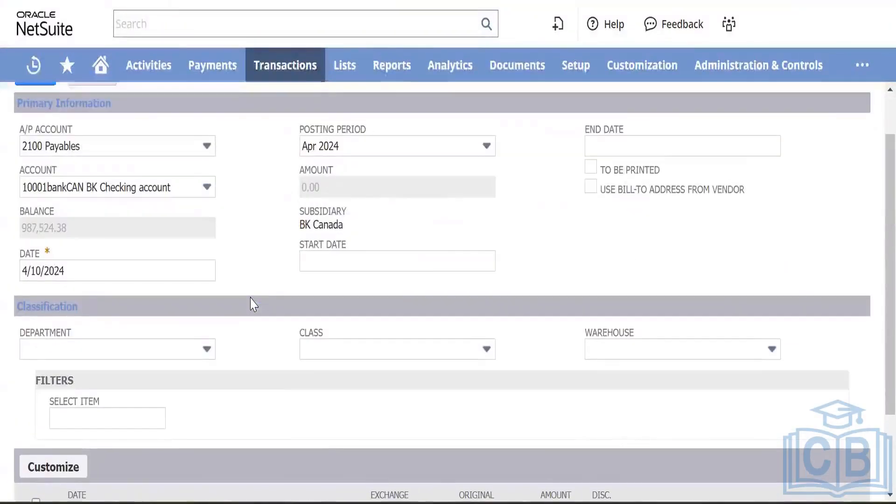
scroll(253, 304, "down", 2)
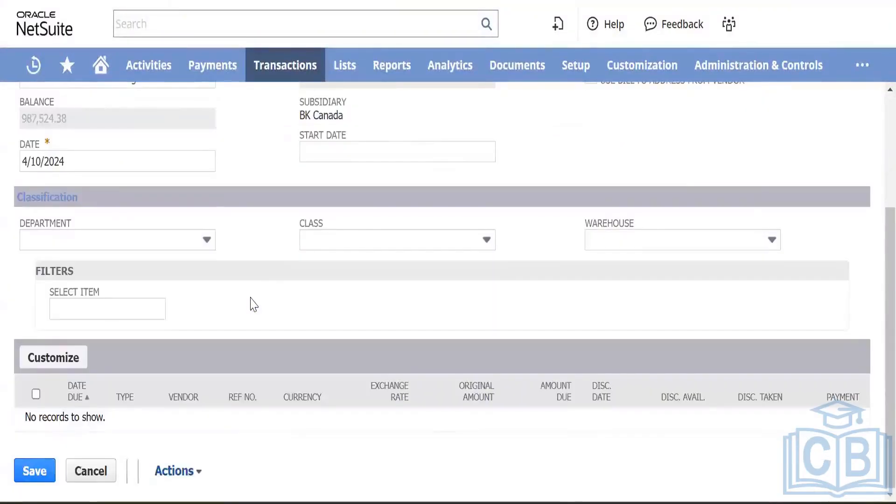
scroll(253, 304, "up", 3)
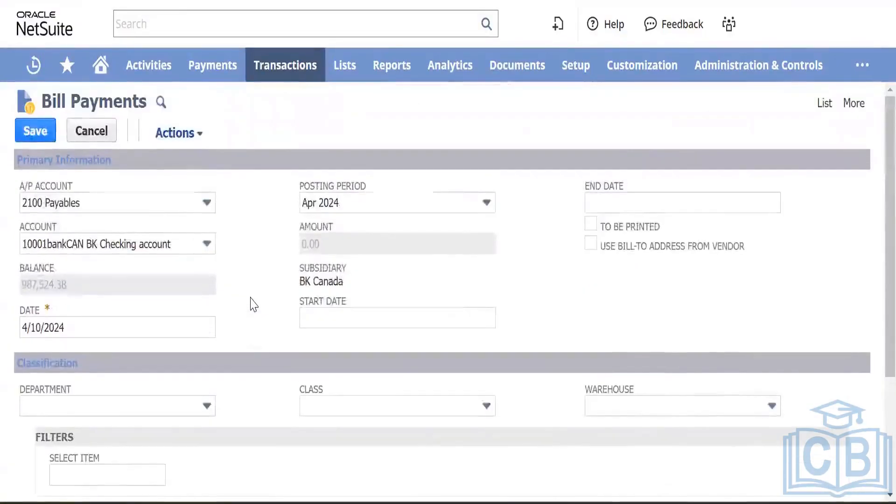
scroll(253, 304, "down", 3)
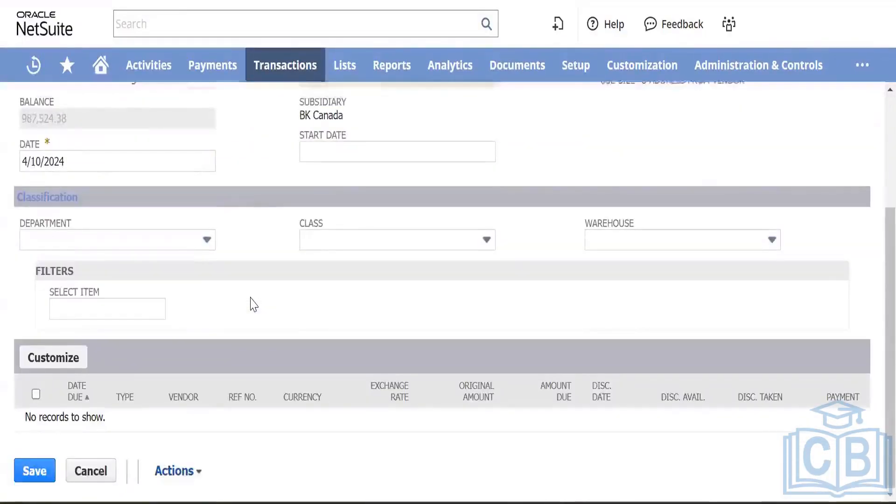
scroll(253, 304, "up", 2)
scroll(253, 304, "up", 1)
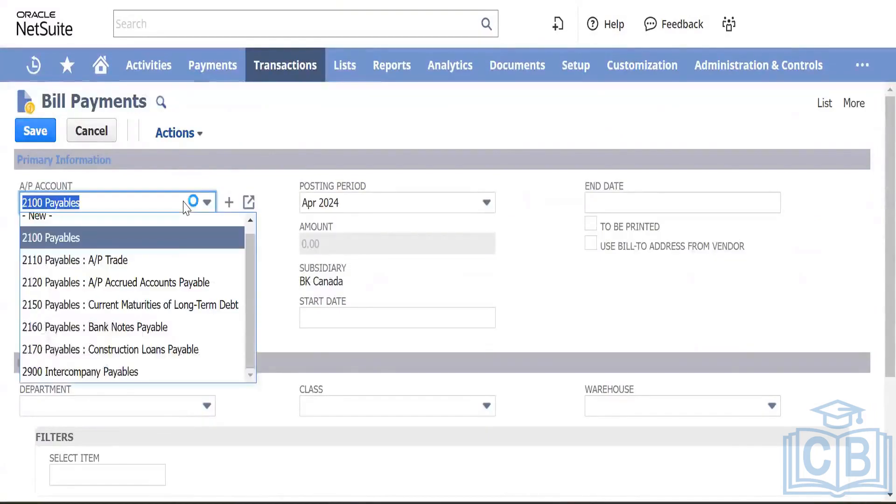
left_click(200, 203)
scroll(253, 286, "down", 3)
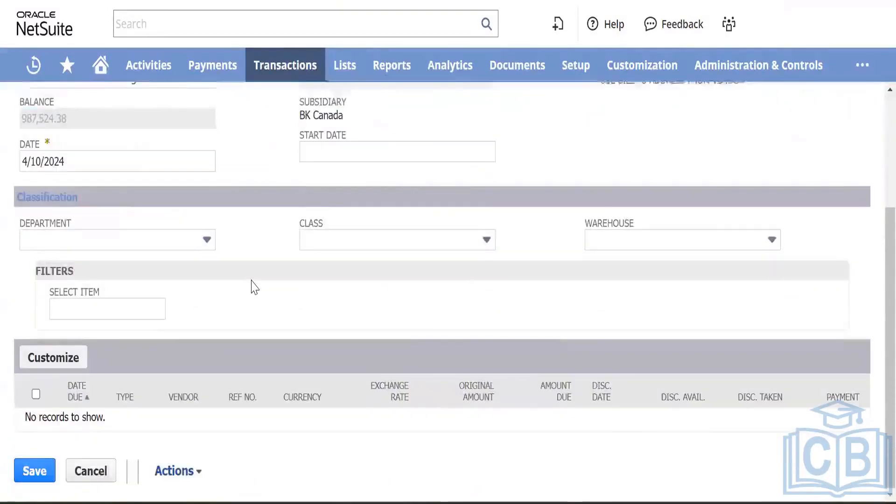
scroll(252, 286, "up", 3)
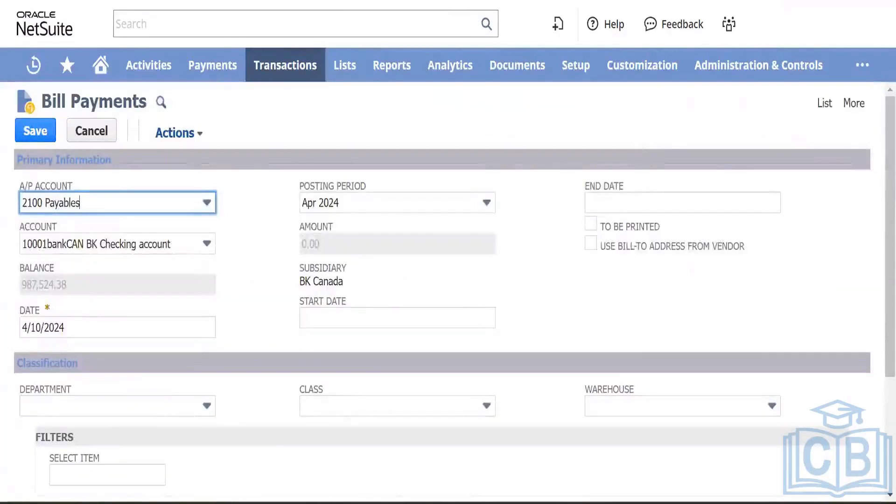
left_click(517, 1)
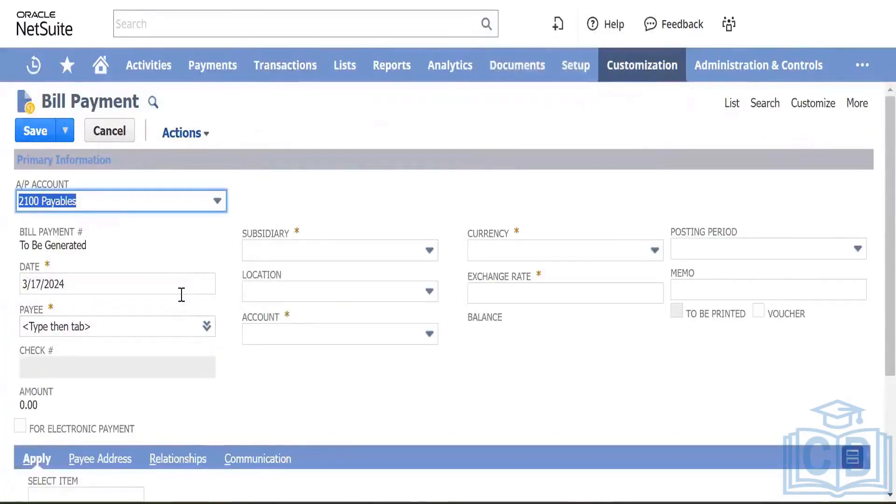
Step: Choose Magna Services as the payee so its vendor details fill in
scroll(210, 247, "down", 1)
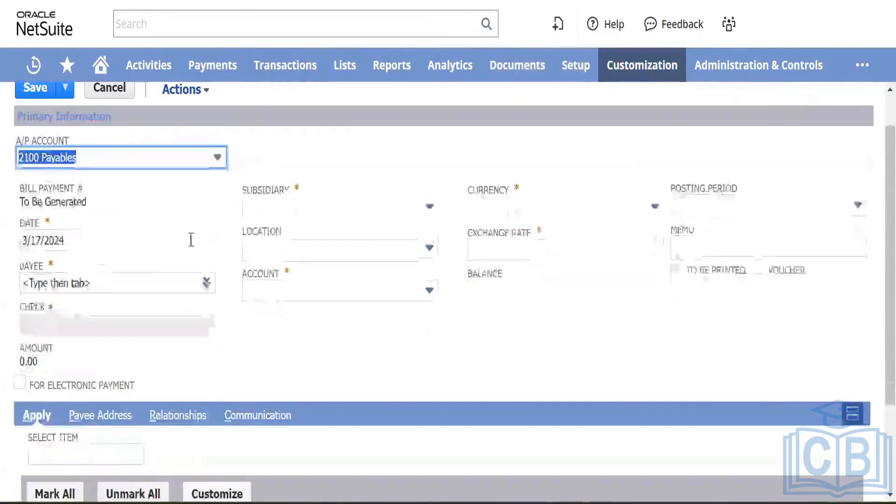
left_click(67, 285)
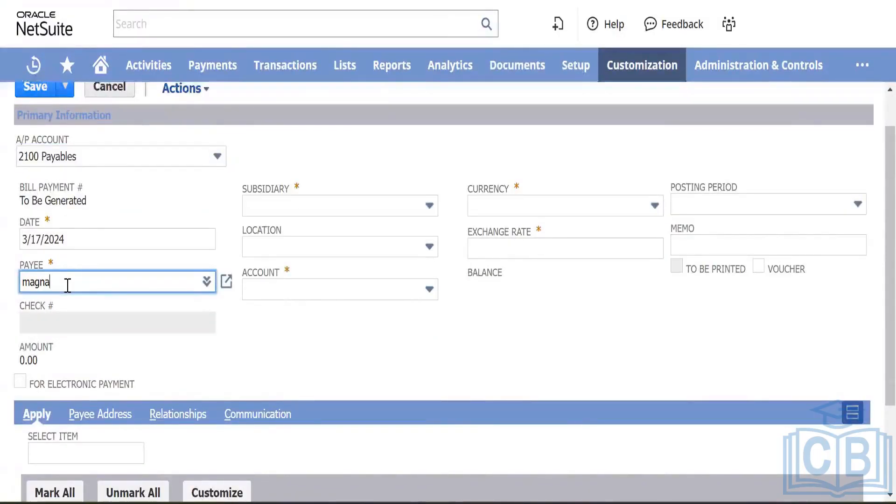
left_click(76, 301)
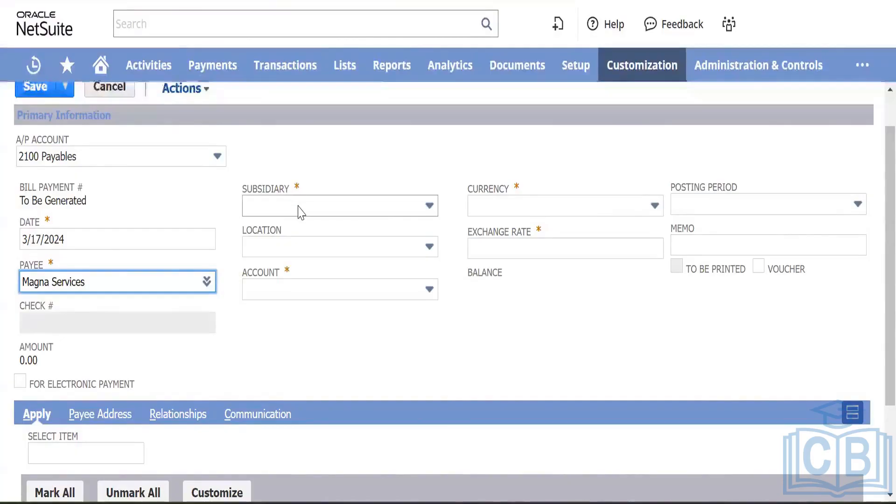
key("Tab")
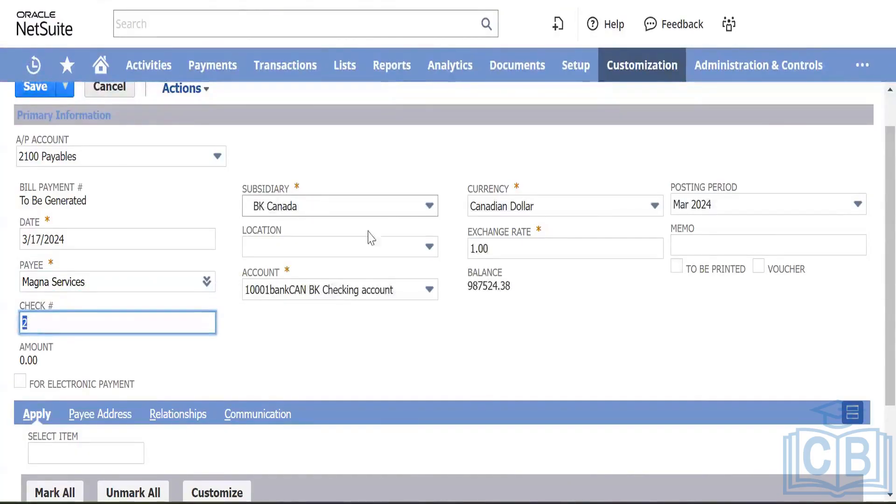
Step: Change the payment's subsidiary to BK Nova Scotia and focus the now-empty Account field
left_click(406, 297)
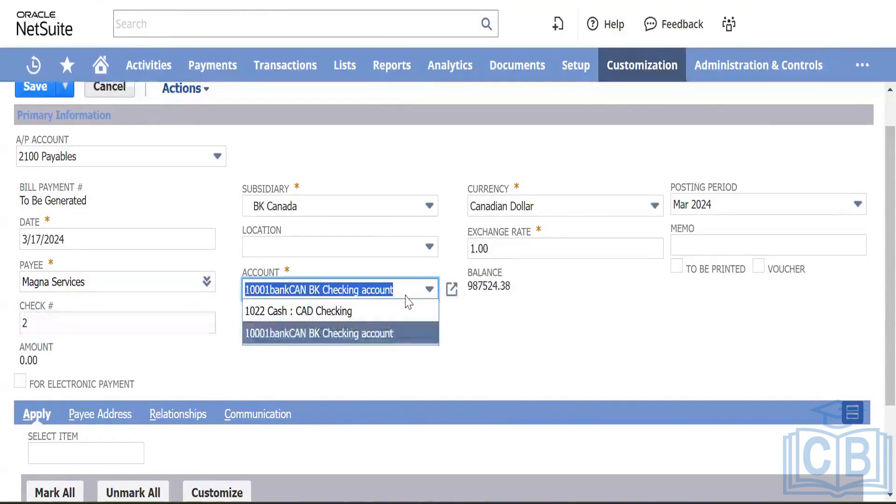
left_click(390, 334)
scroll(390, 337, "down", 3)
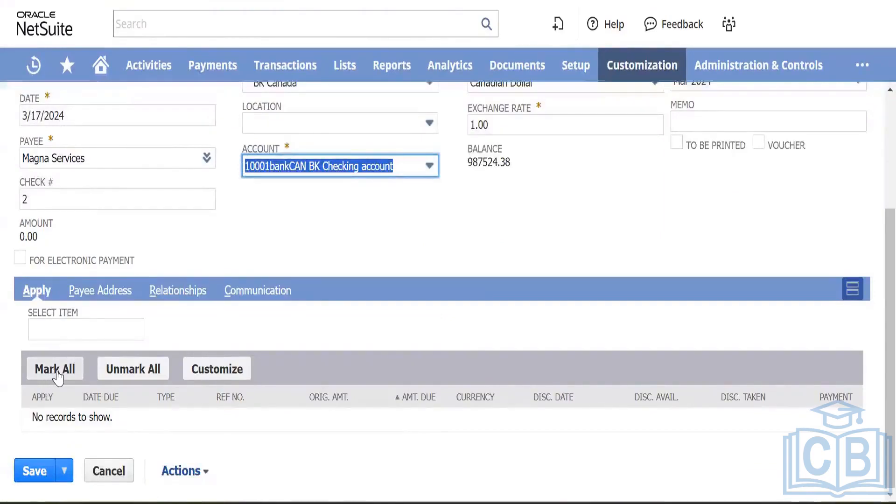
scroll(247, 239, "up", 3)
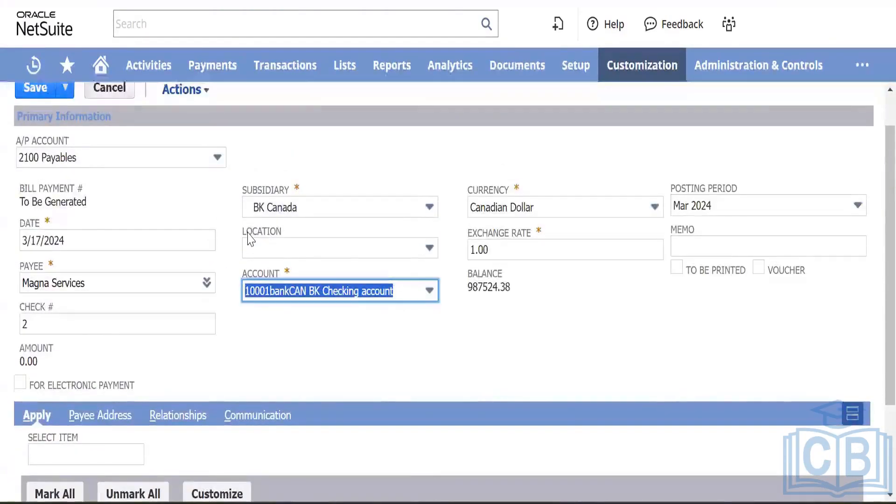
scroll(320, 168, "down", 1)
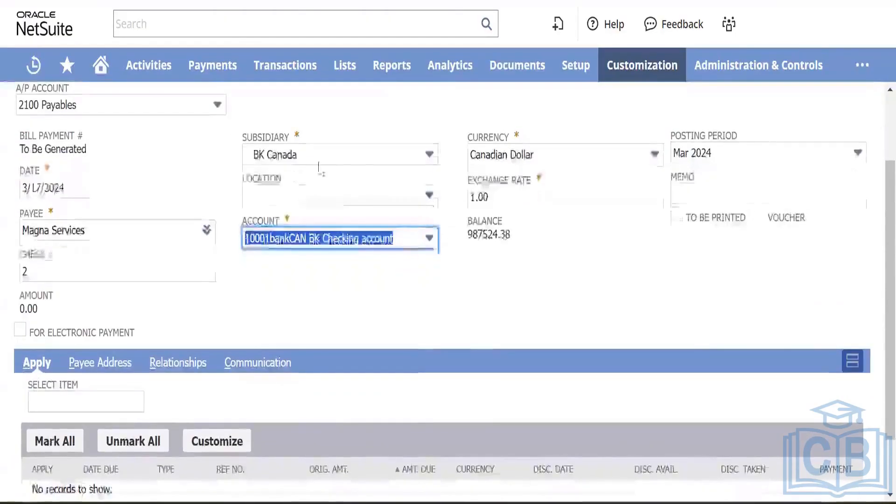
left_click(343, 152)
left_click(297, 219)
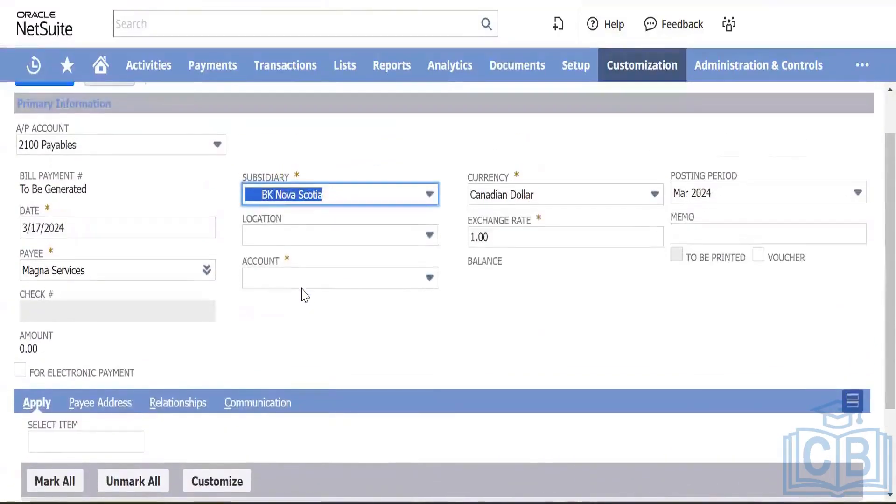
left_click(313, 278)
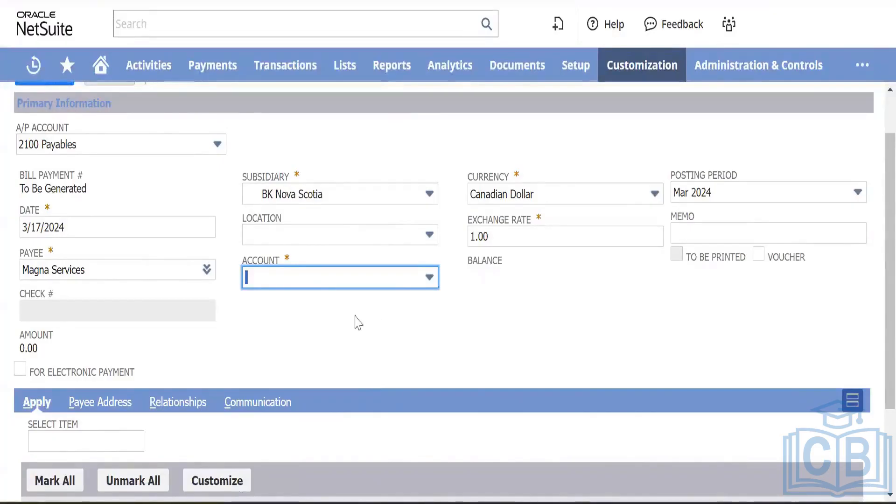
Step: Open a new account form from Lists > Accounting > Accounts in a separate tab
mouse_move(344, 69)
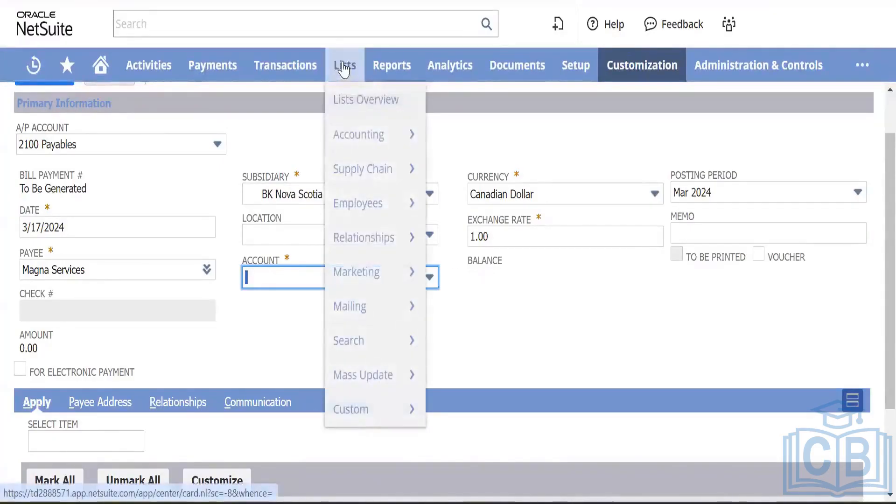
mouse_move(358, 136)
mouse_move(482, 92)
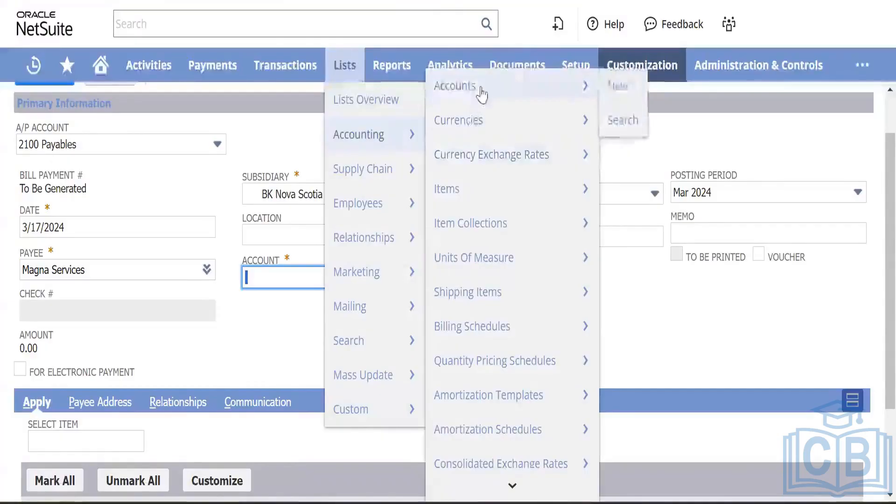
right_click(615, 92)
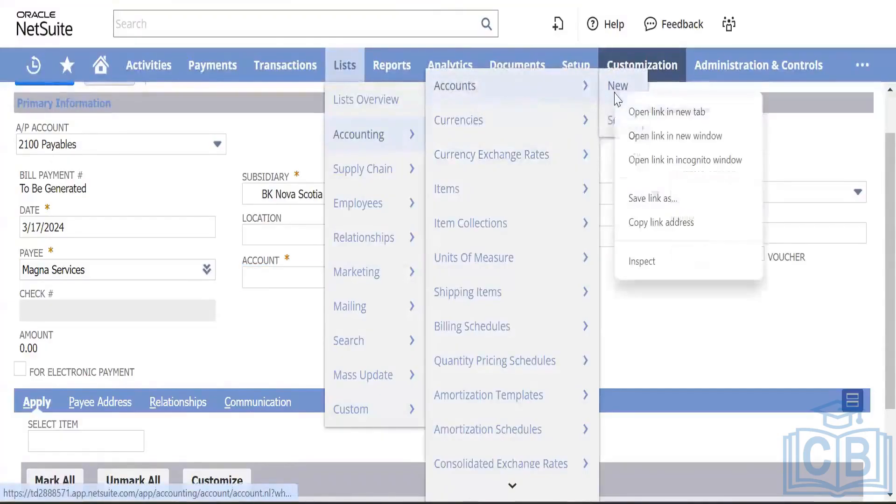
left_click(670, 118)
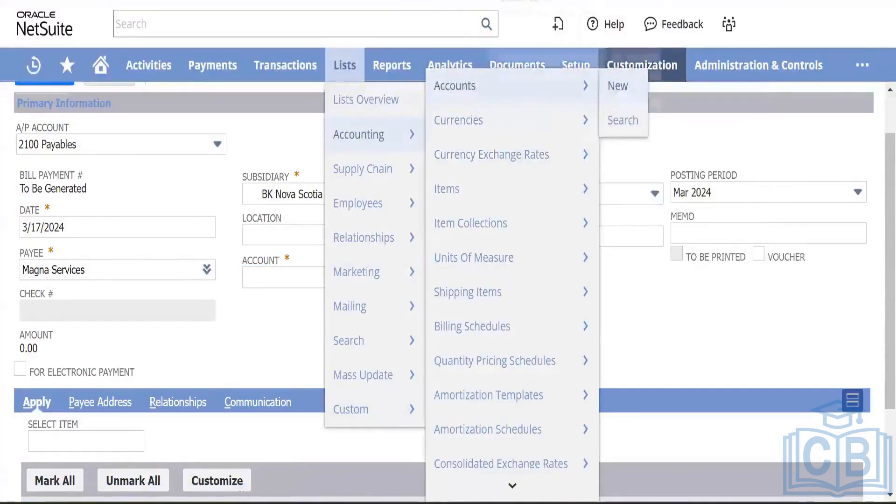
left_click(527, 1)
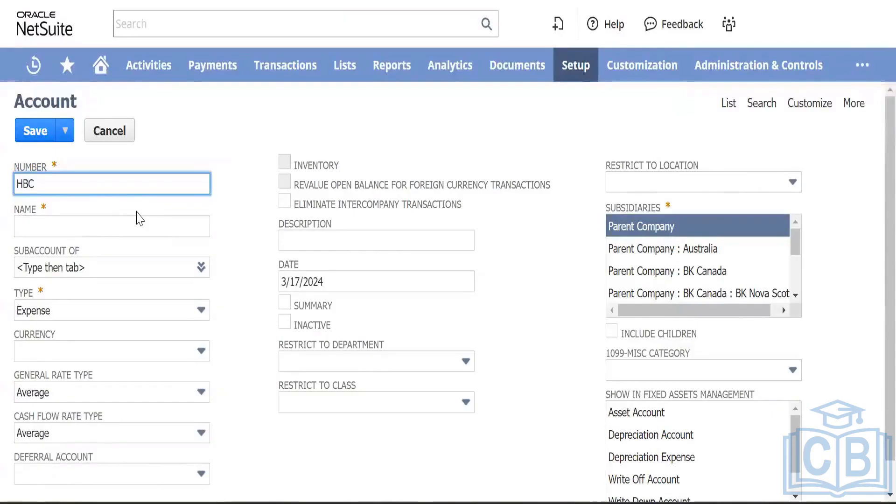
Step: Enter account number 100050, name HSBC Bank - CAD, and type Primary Bank
mouse_move(353, 79)
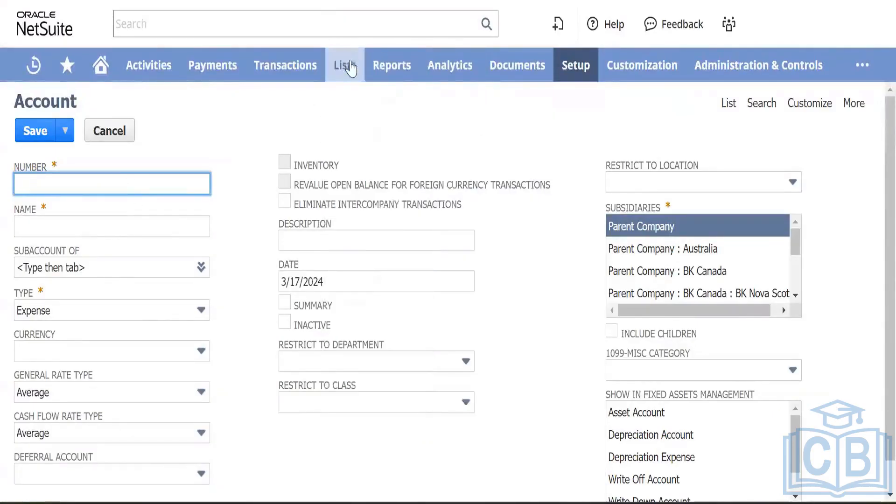
mouse_move(409, 149)
mouse_move(472, 89)
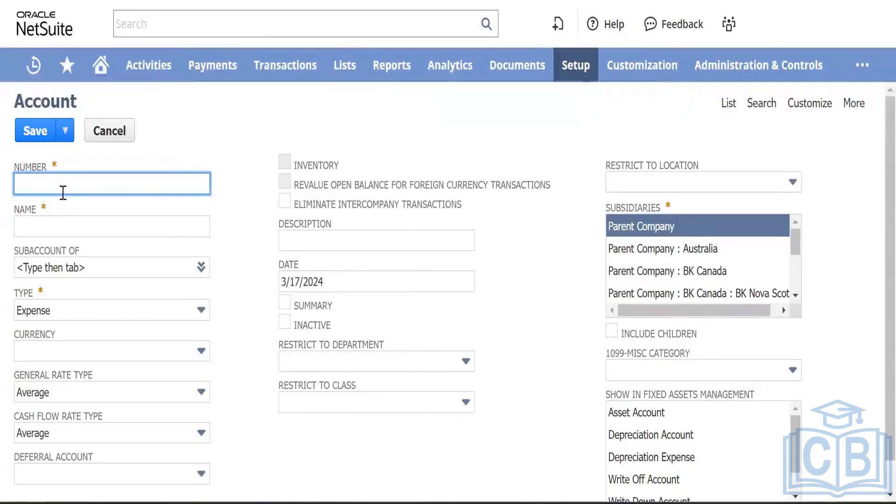
type("1000")
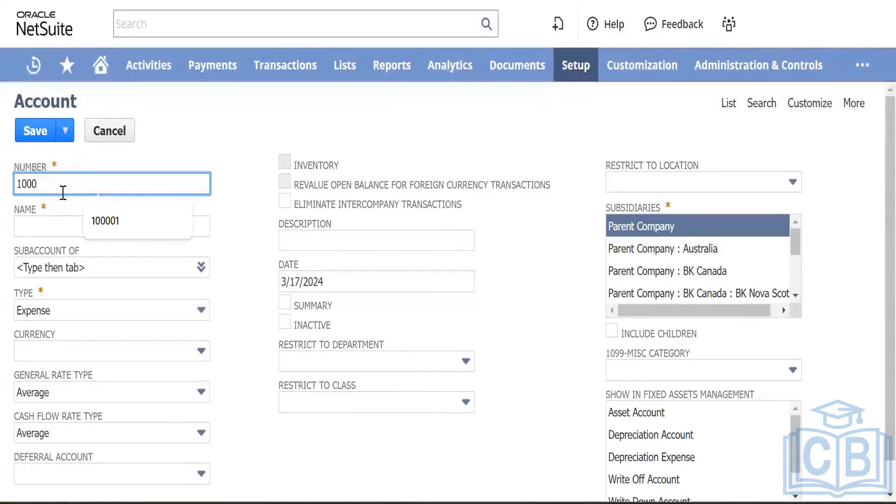
type("50")
key("Tab")
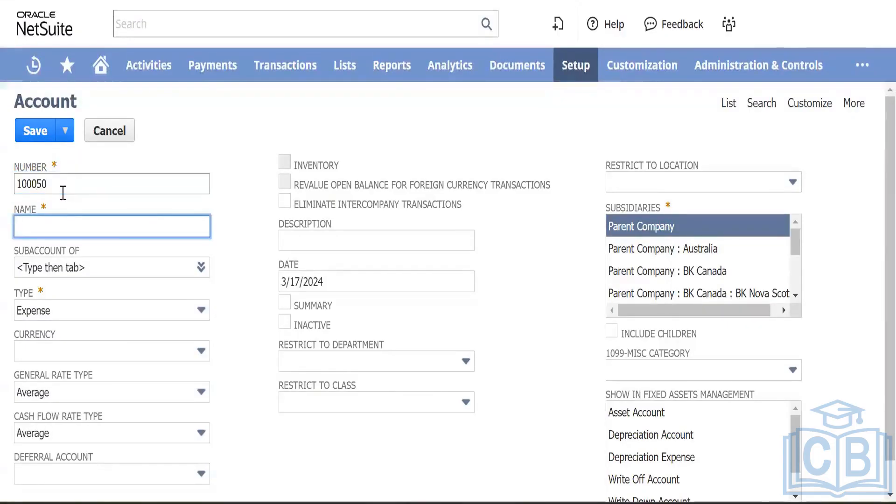
type("HSBC Ban")
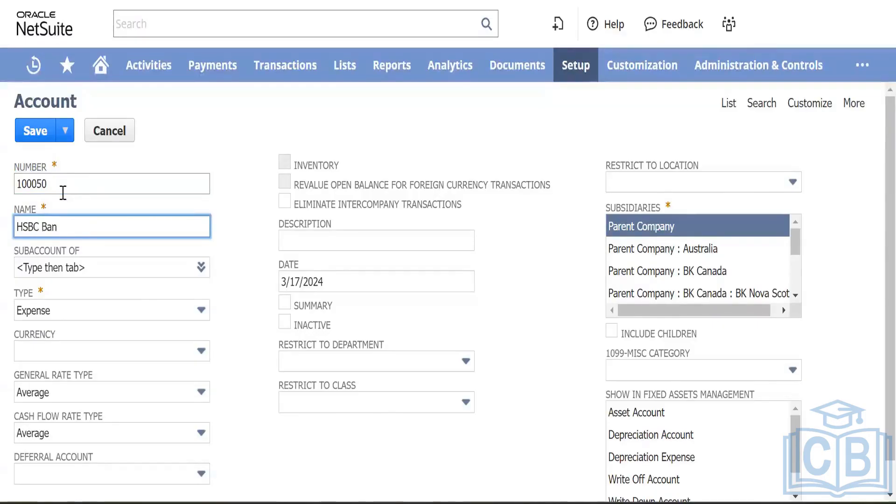
type("k - ")
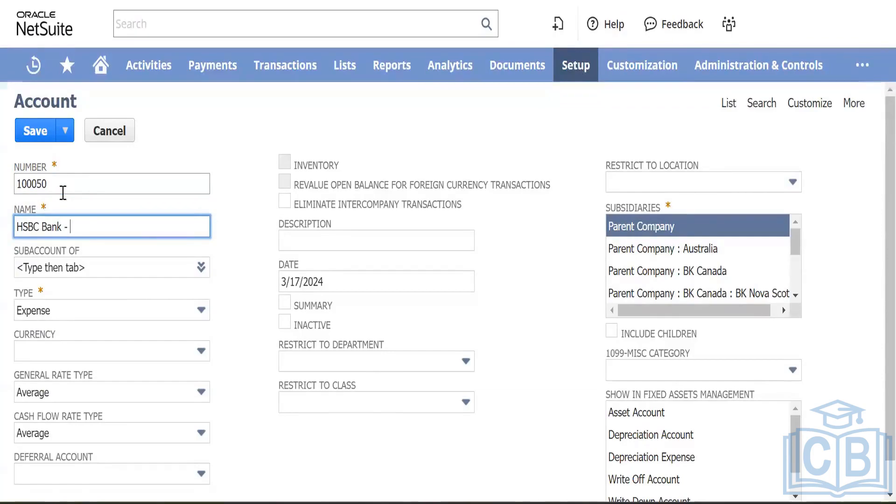
type("CAD")
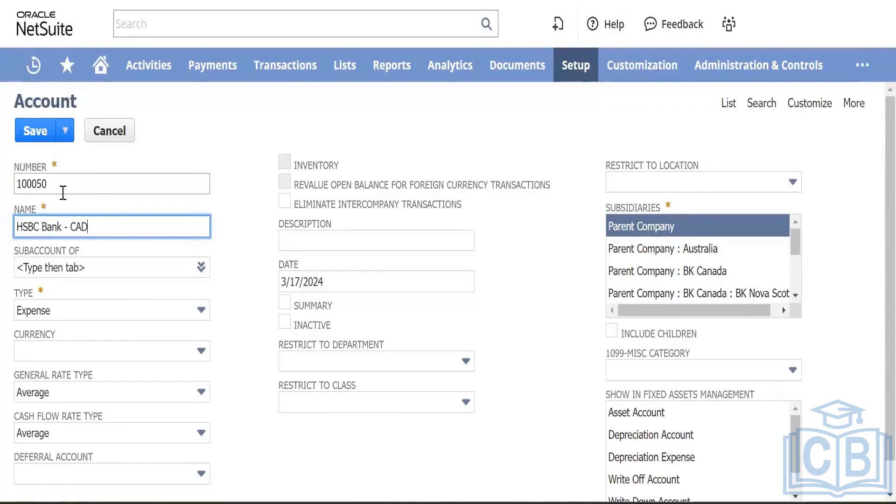
key("Tab")
key("Tab")
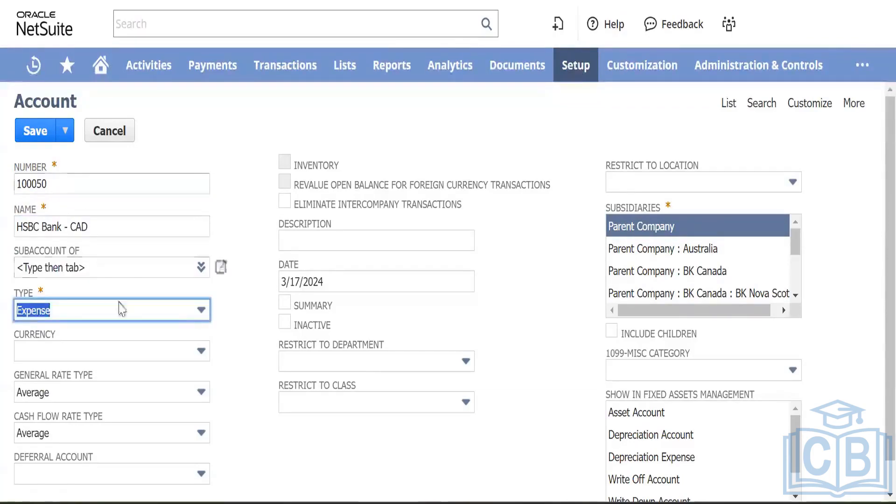
left_click(124, 310)
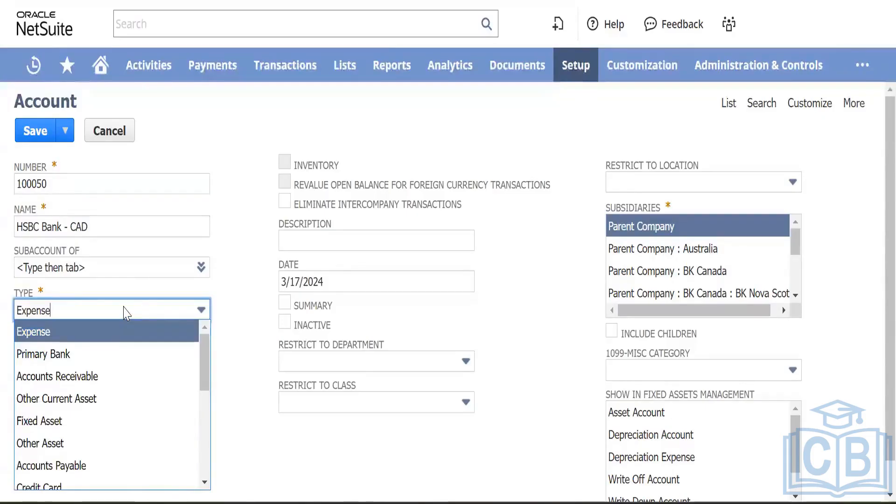
left_click(96, 354)
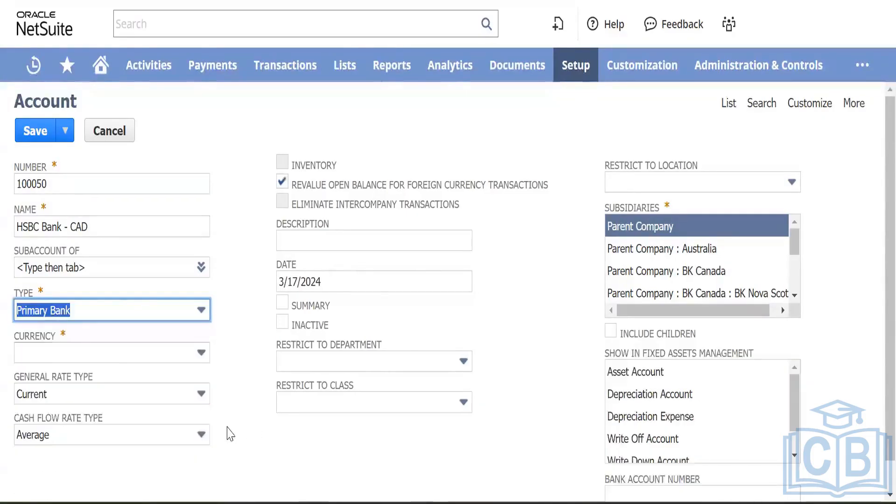
Step: Limit the account to BK Nova Scotia with Canadian Dollar currency, save it, and return to the bill payment
scroll(226, 429, "down", 1)
left_click(344, 242)
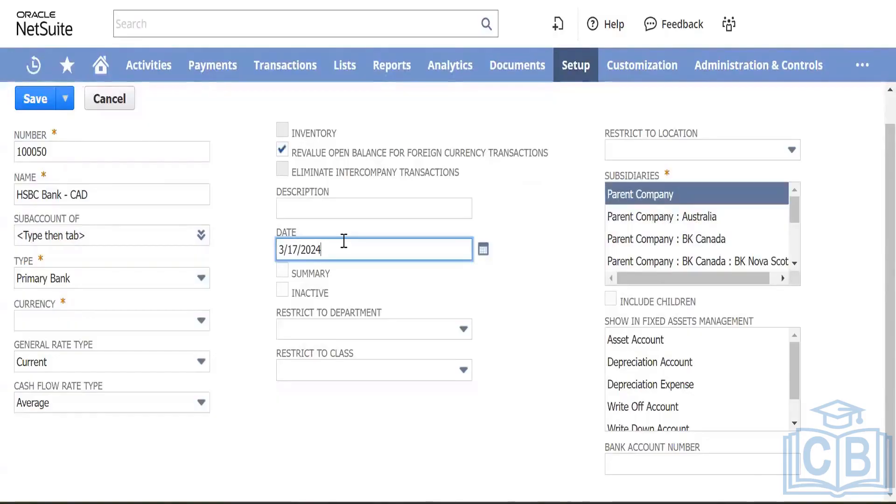
key("Tab")
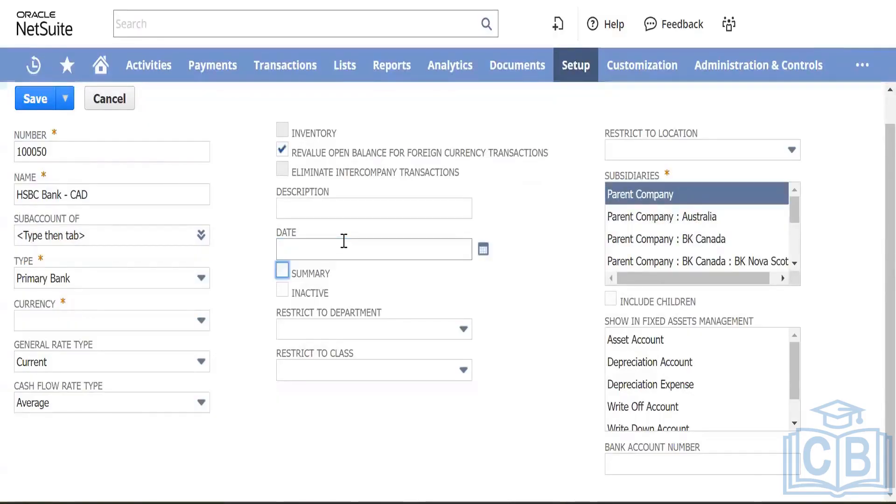
left_click(677, 262)
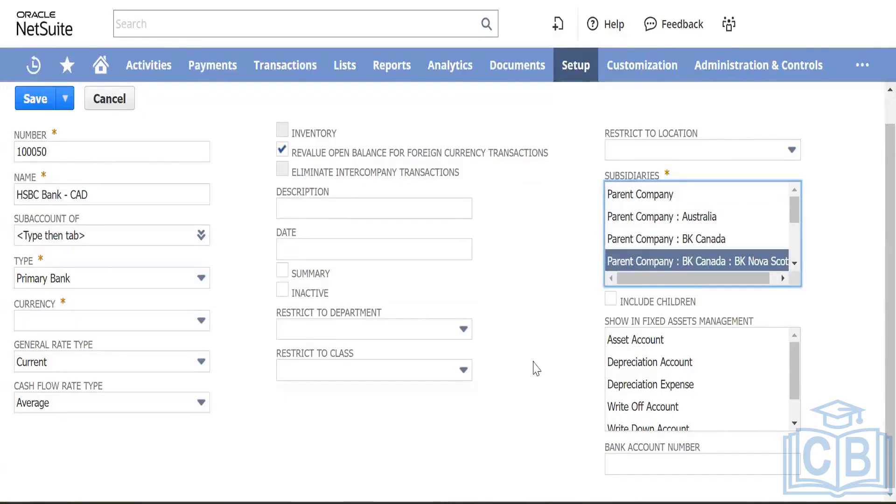
scroll(513, 219, "up", 1)
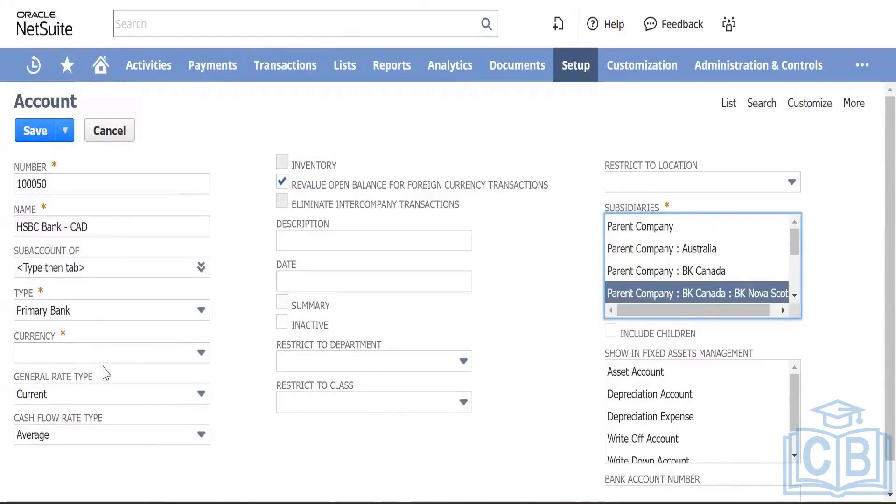
left_click(135, 353)
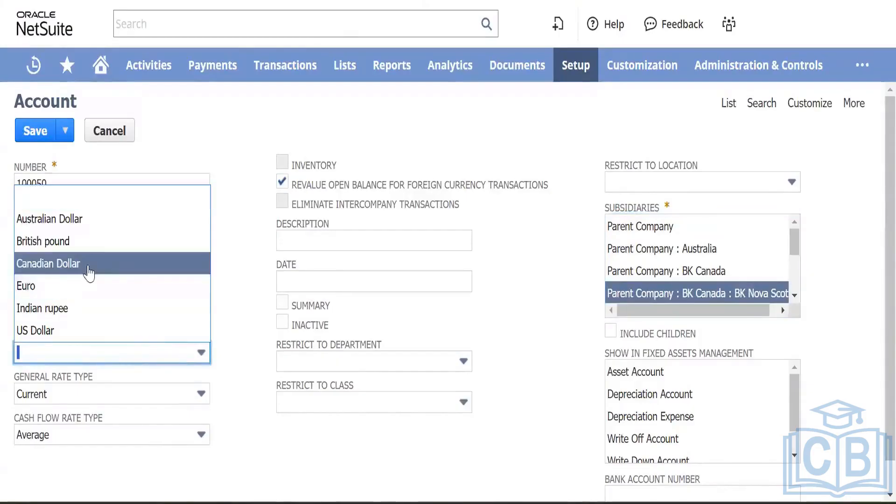
left_click(54, 264)
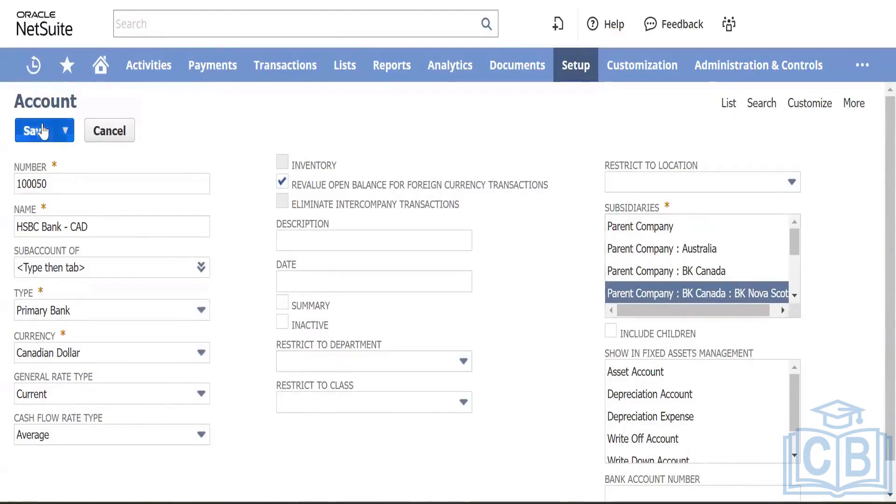
left_click(37, 135)
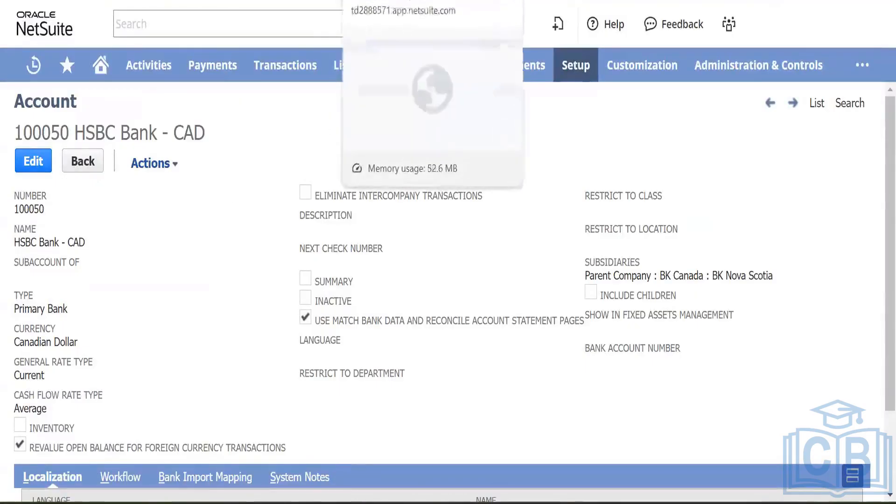
left_click(392, 0)
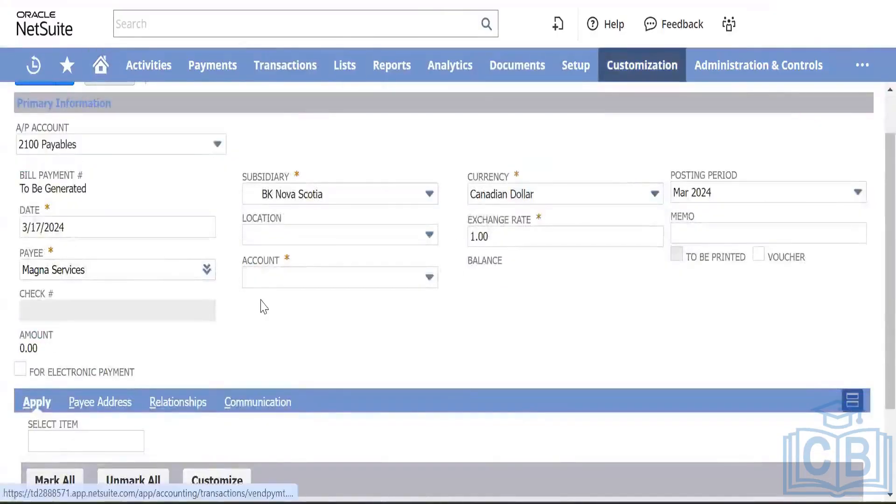
Step: Reload the bill payment form, discarding its unsaved changes
scroll(240, 252, "up", 1)
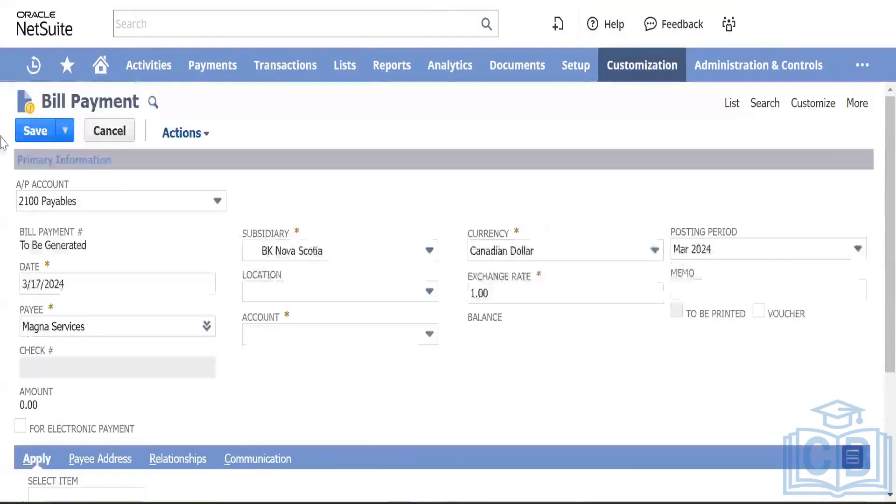
key("F5")
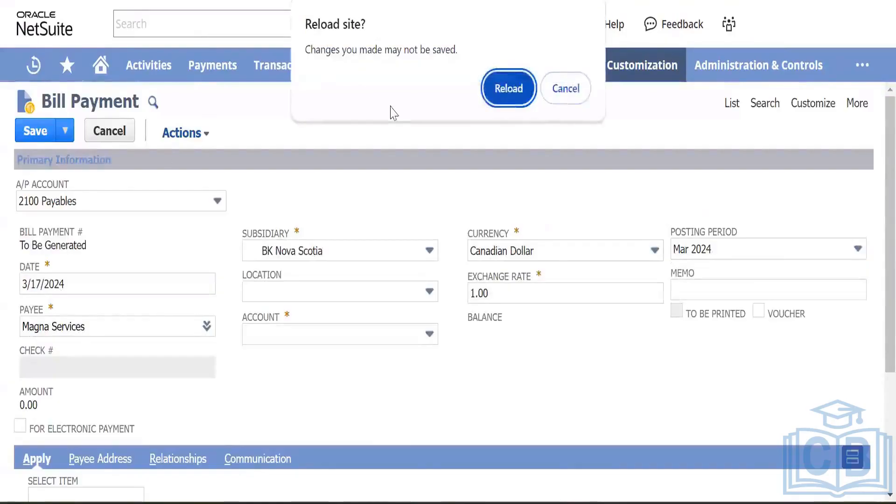
left_click(503, 103)
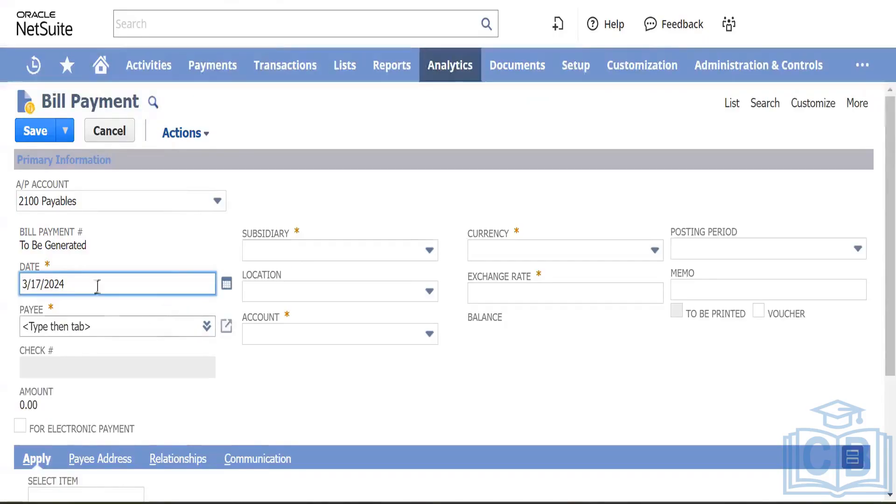
Step: Set payee Magna Services and subsidiary BK Nova Scotia to list bill Magna/FY24001
left_click(83, 324)
type("magna")
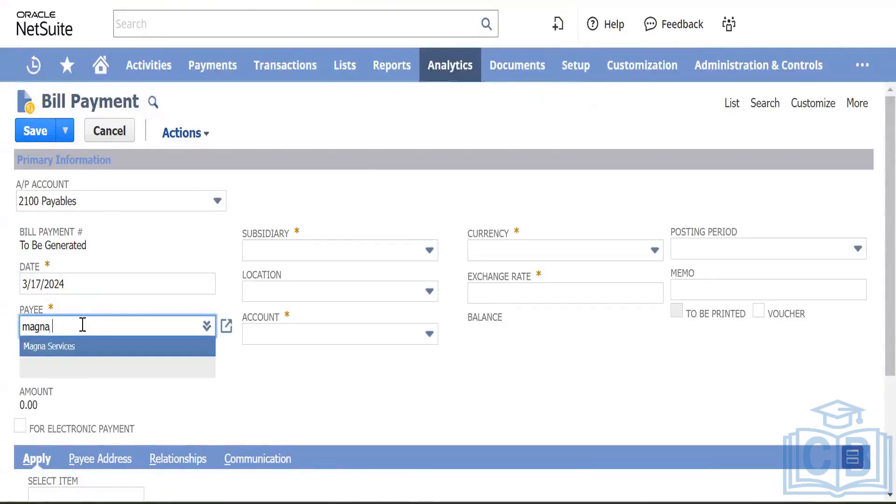
key("Tab")
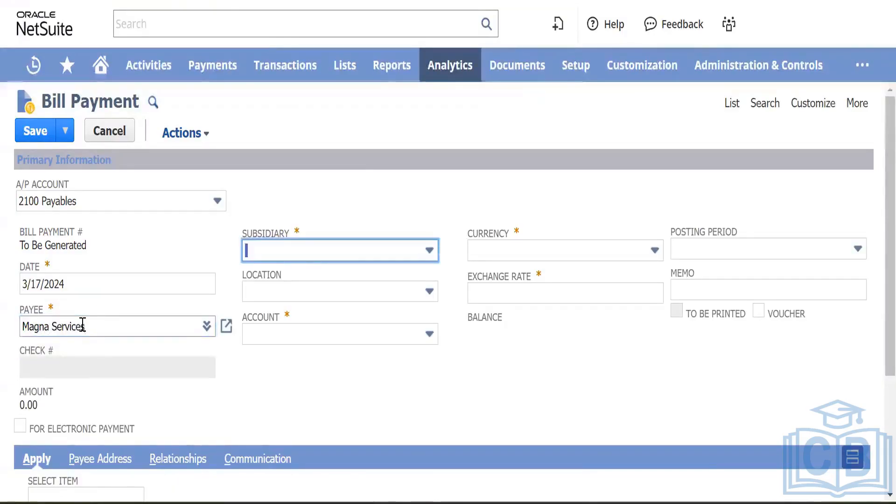
left_click(345, 261)
left_click(310, 316)
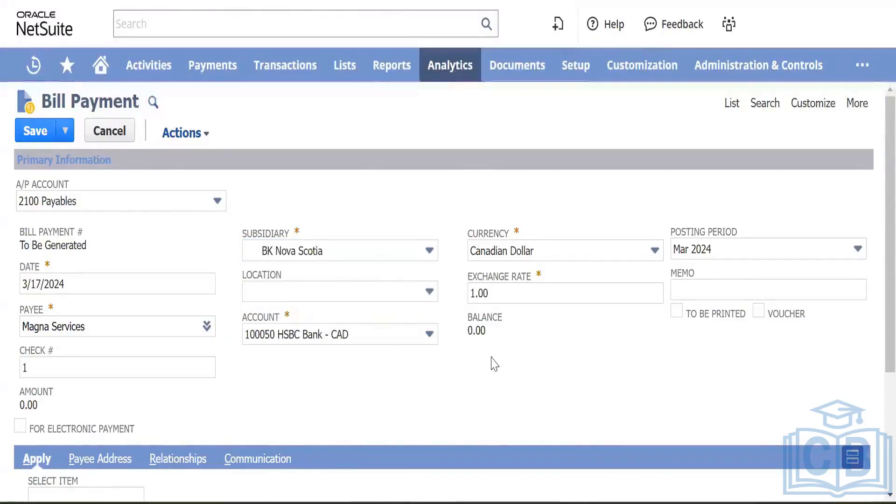
scroll(493, 362, "down", 4)
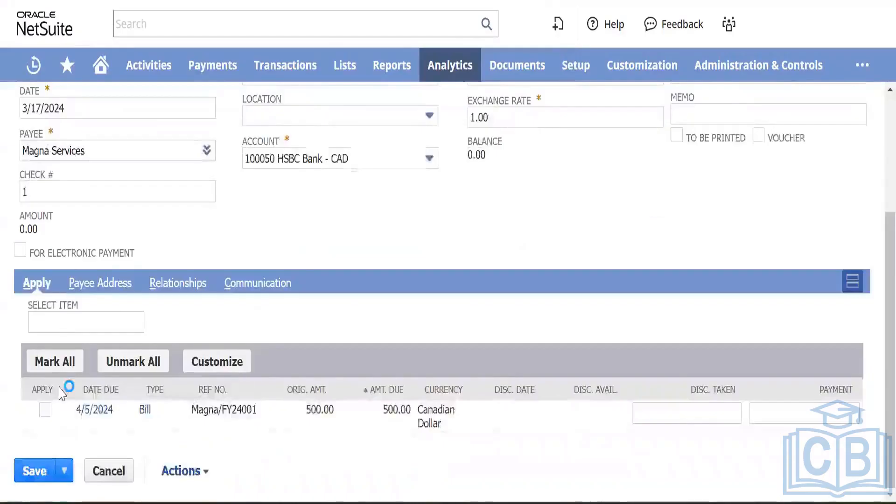
Step: Apply a 300.00 payment to bill Magna/FY24001 instead of the full 500.00
left_click(46, 409)
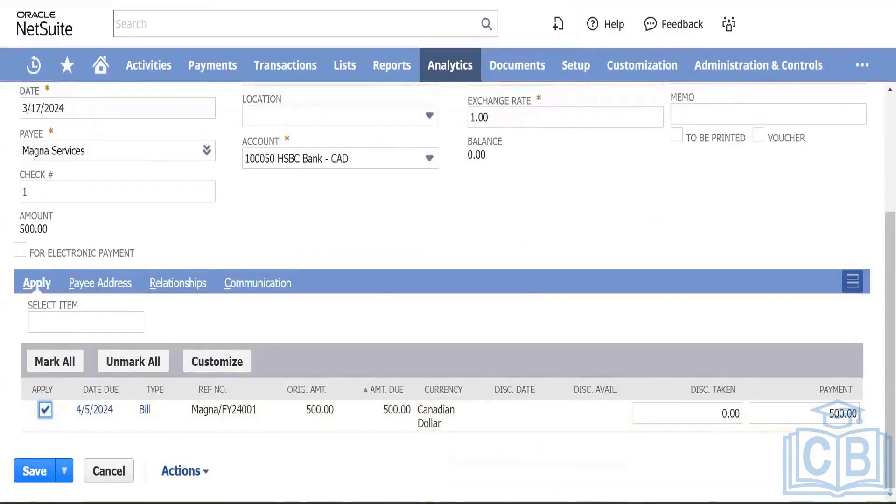
left_click_drag(820, 413, 874, 416)
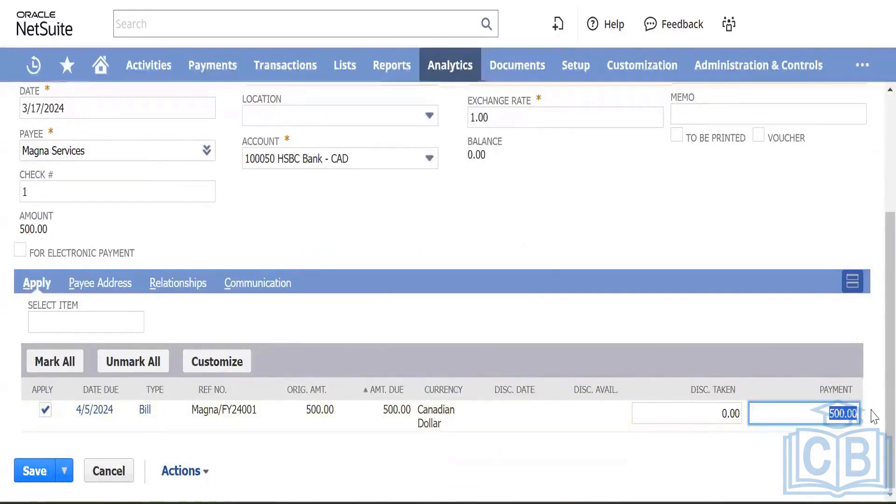
type("300")
key("Tab")
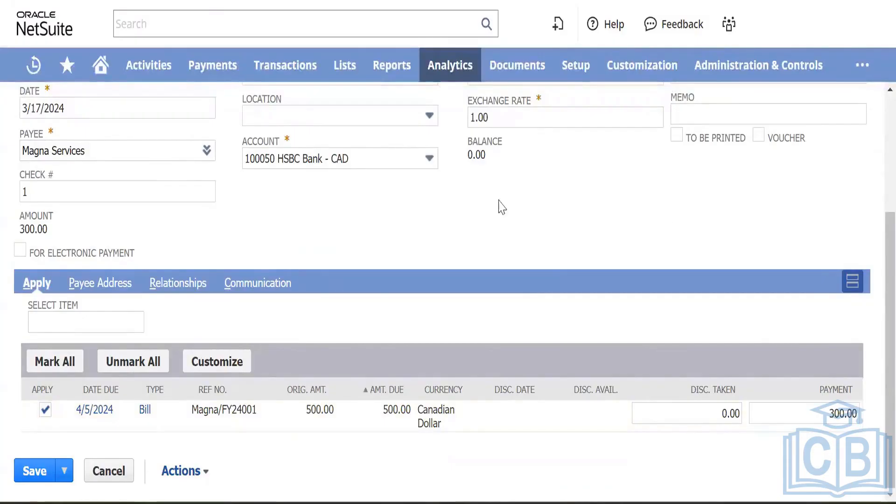
scroll(290, 248, "up", 4)
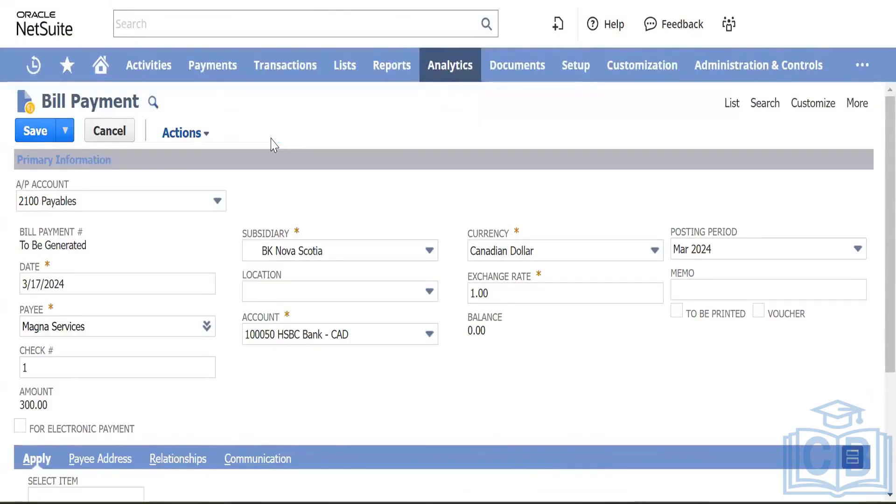
scroll(273, 145, "down", 4)
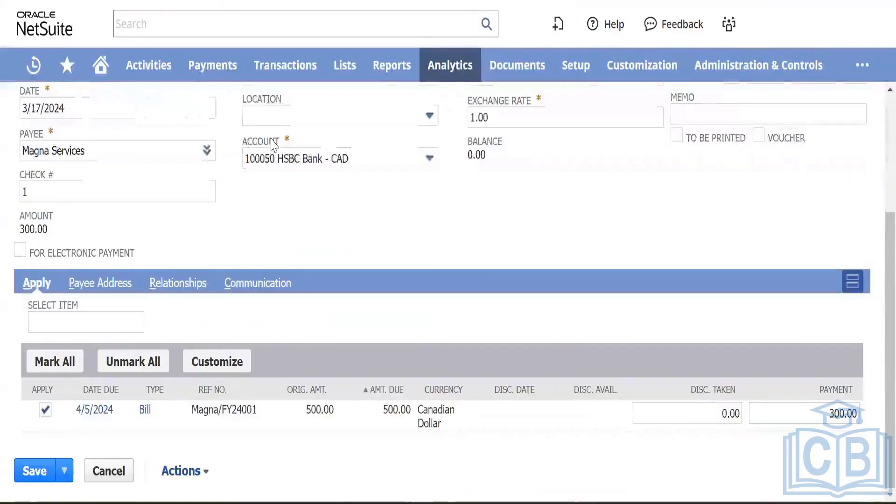
scroll(274, 145, "up", 4)
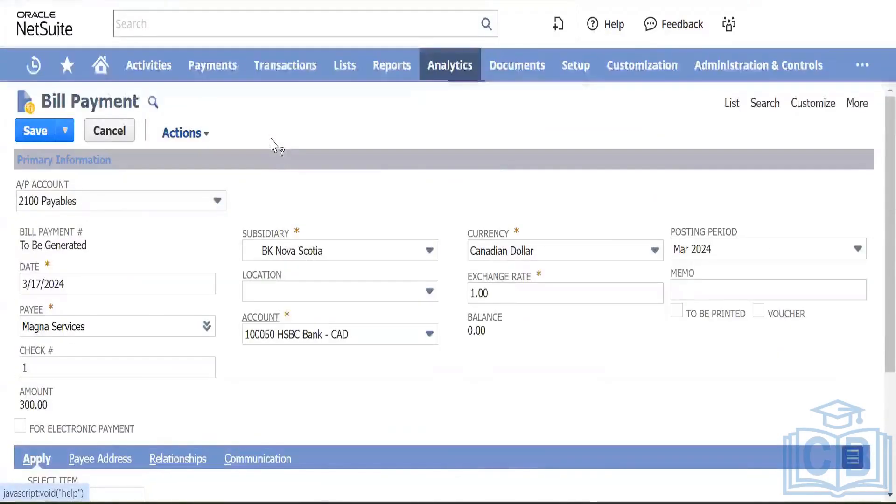
Step: Save the 300.00 bill payment and dismiss the already-submitted warning
left_click(38, 138)
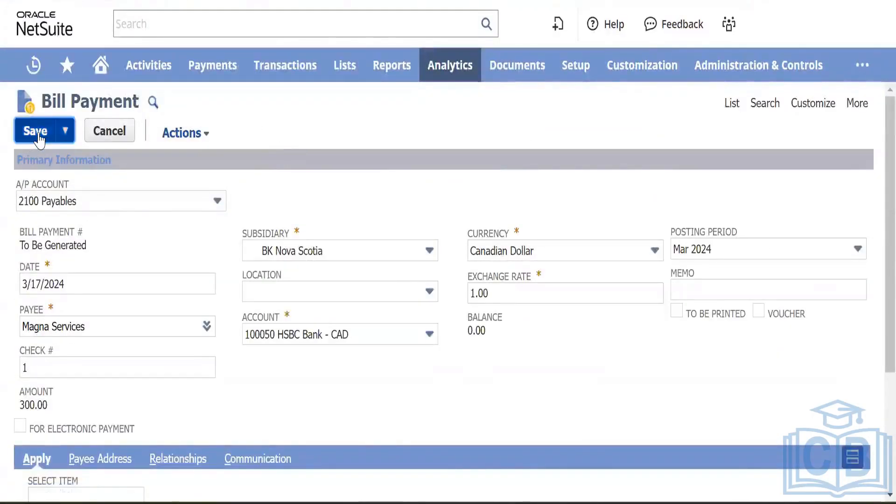
left_click(566, 88)
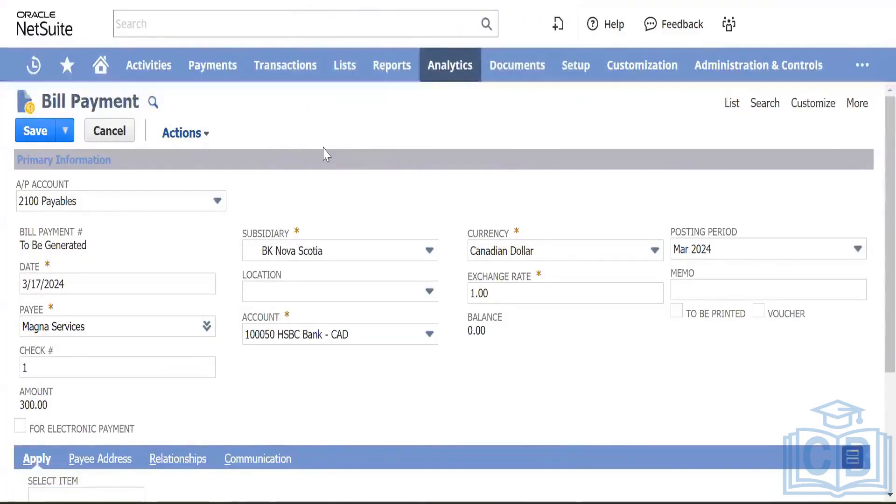
scroll(325, 152, "down", 3)
scroll(324, 152, "up", 3)
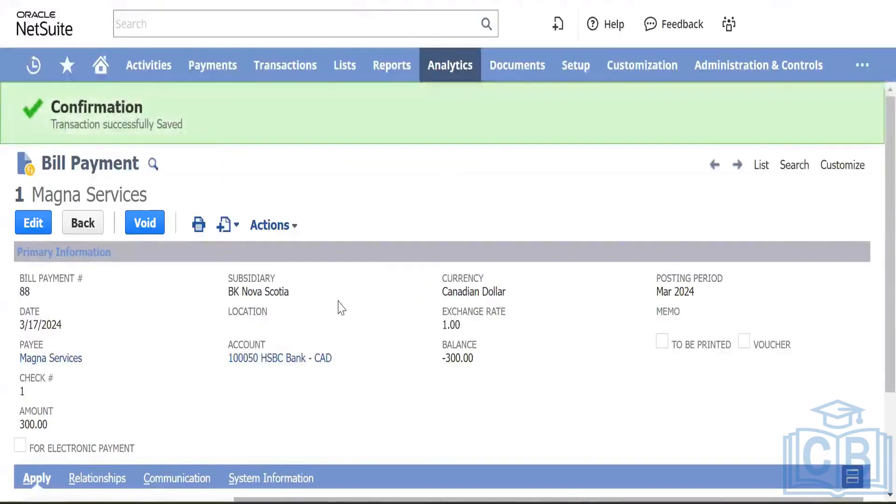
Step: View the bill payment's GL impact lines
scroll(322, 280, "down", 3)
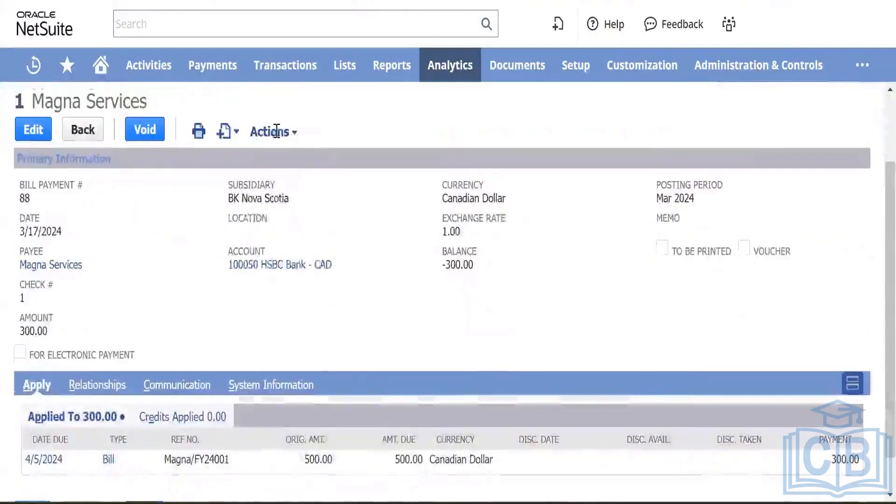
mouse_move(276, 131)
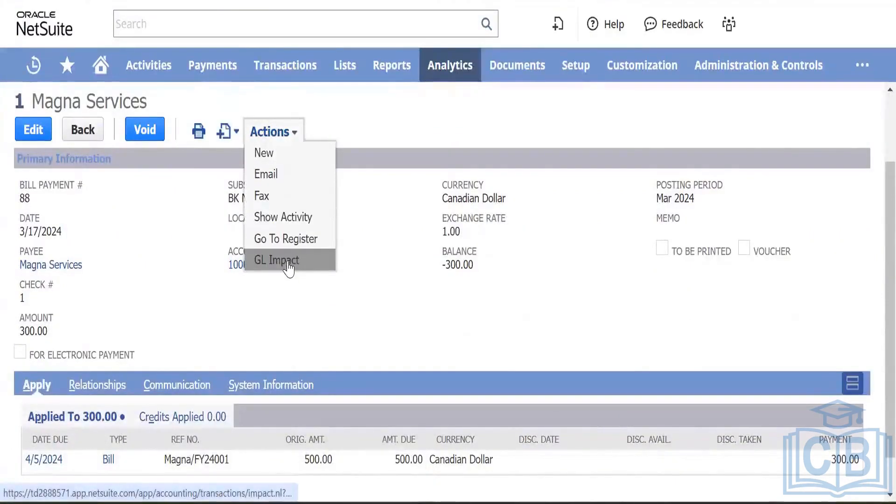
left_click(289, 266)
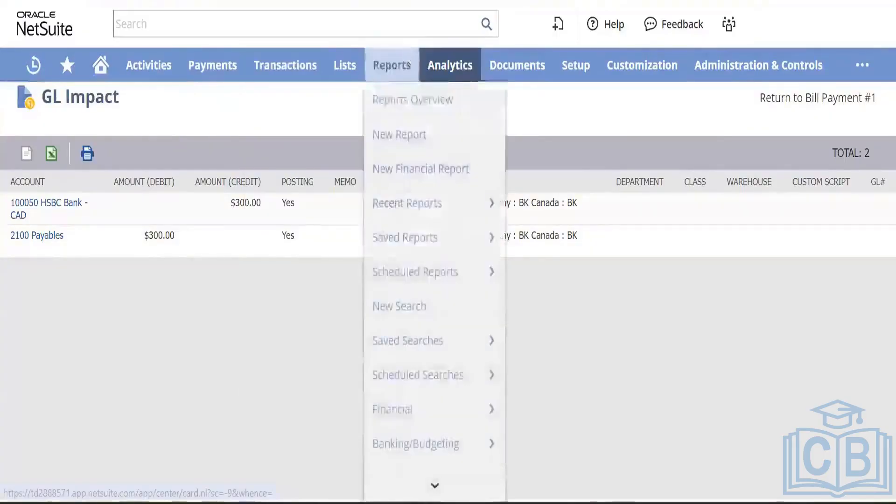
Step: Return to bill Magna/FY24001, confirming leaving the page
left_click(487, 1)
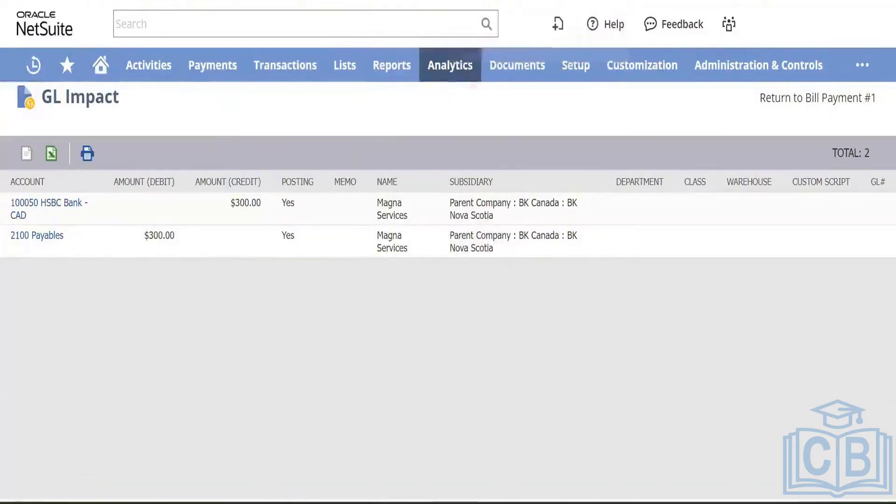
left_click(475, 1)
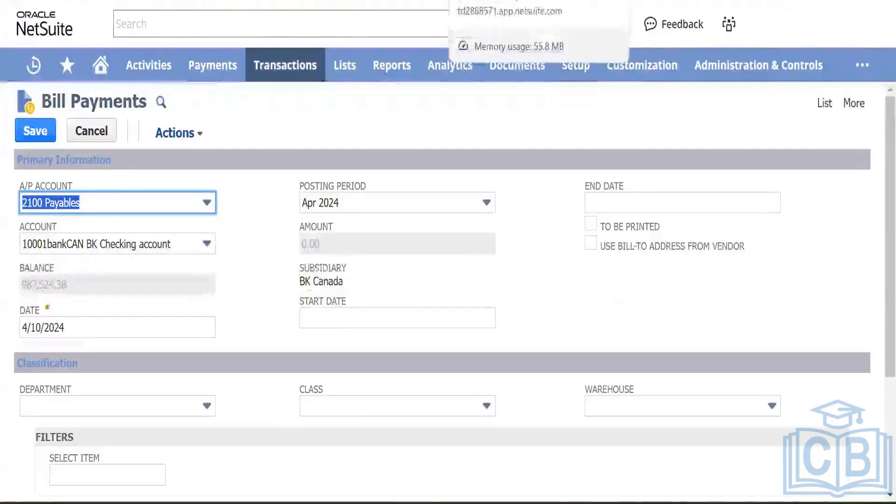
left_click(474, 1)
left_click(500, 95)
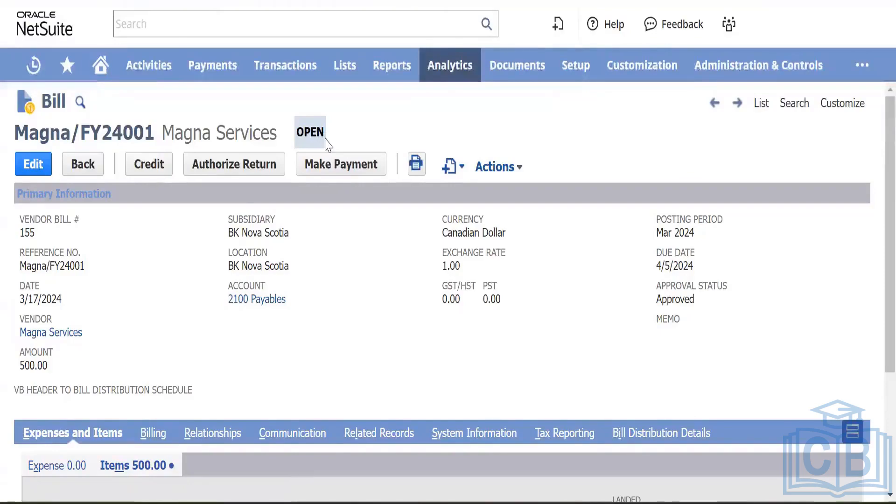
Step: Review the bill's related 300.00 payment and purchase order PO121 for 500.00
scroll(316, 294, "down", 3)
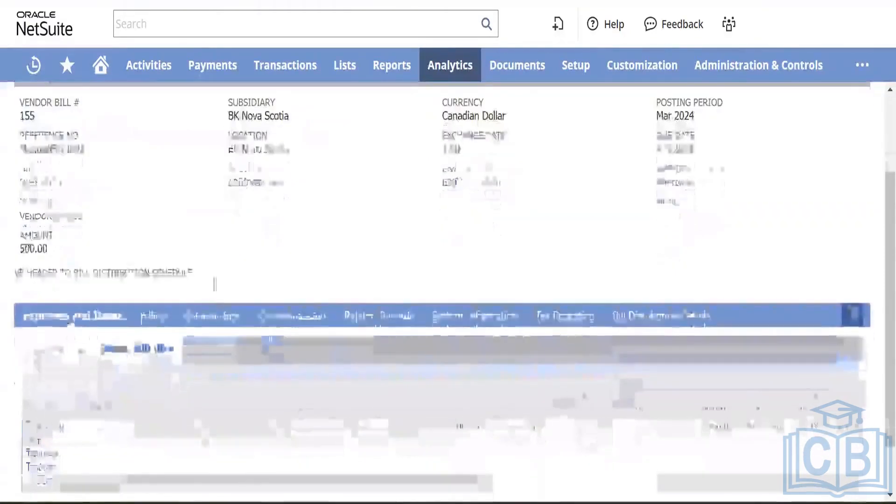
left_click(394, 320)
scroll(294, 260, "down", 1)
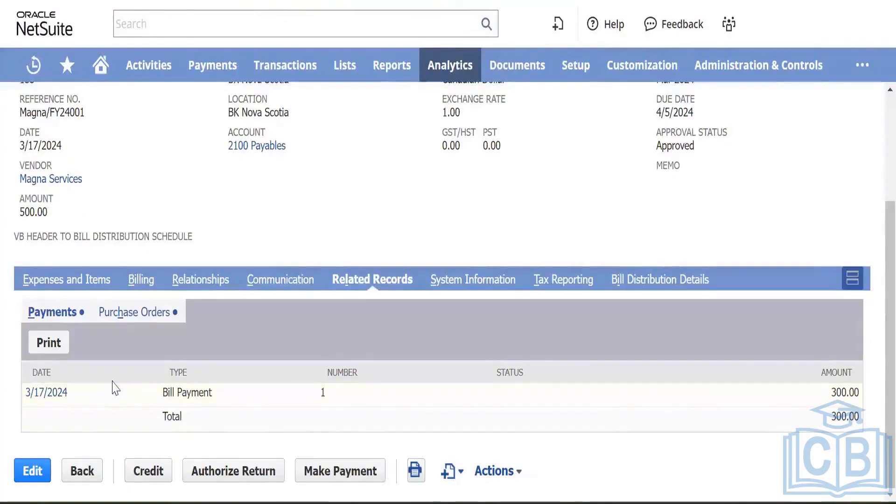
left_click(150, 312)
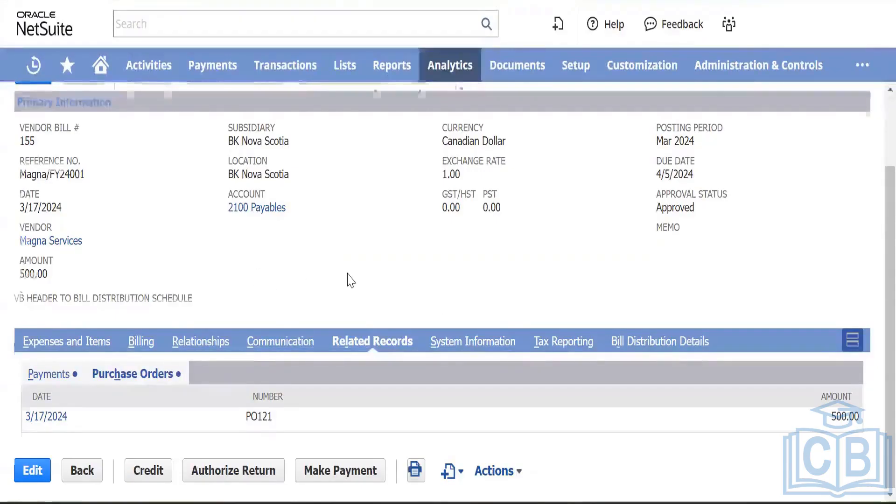
scroll(350, 280, "up", 2)
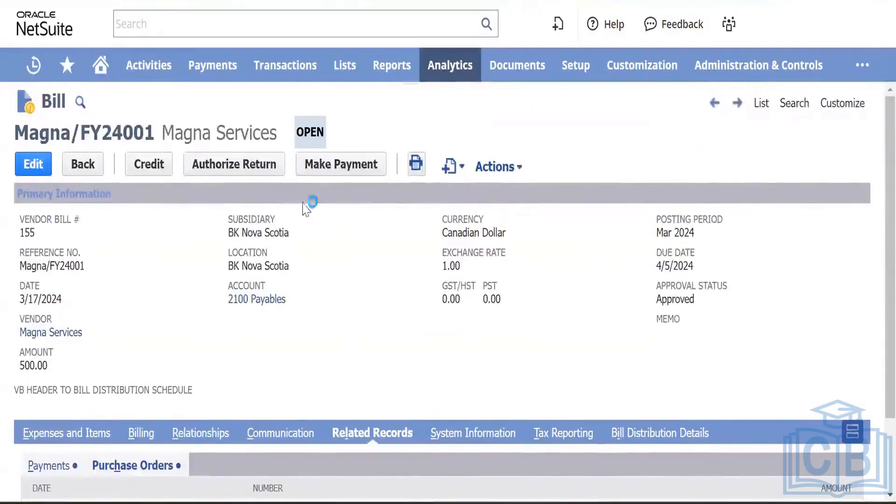
scroll(334, 290, "down", 1)
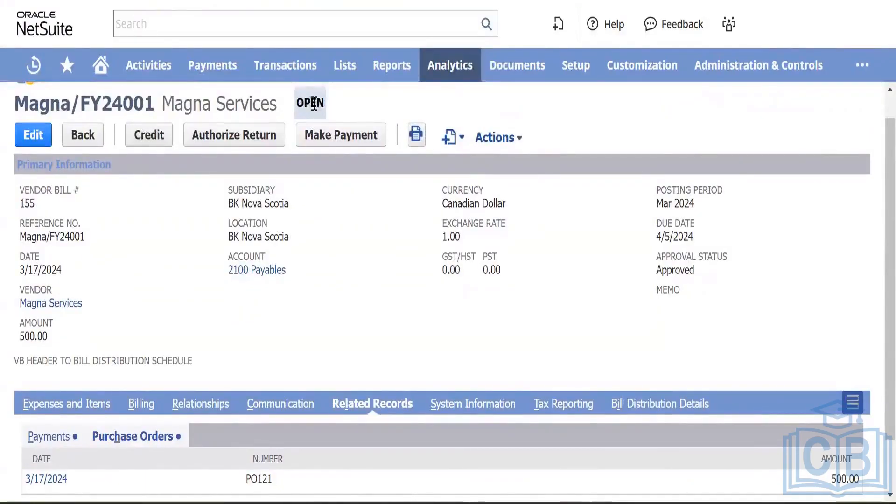
Step: Create a 500.00 bill credit from the bill, and open A/P Aging and A/P Register in new tabs
left_click(154, 142)
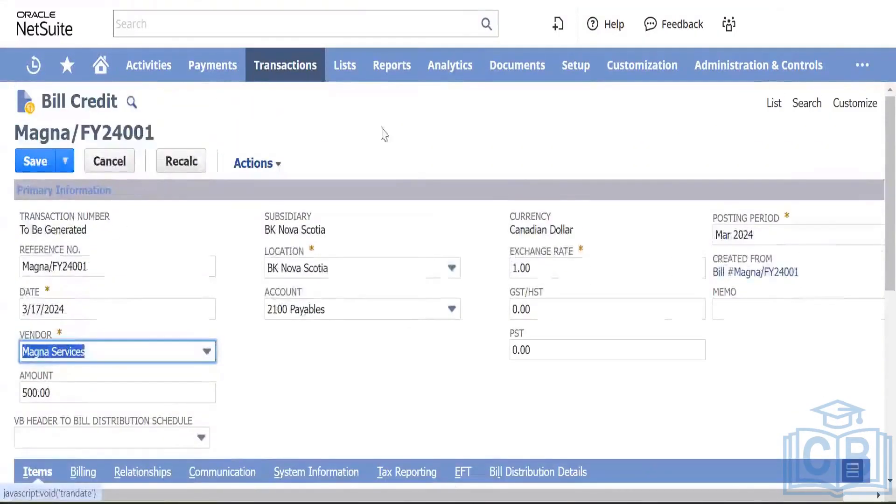
mouse_move(390, 84)
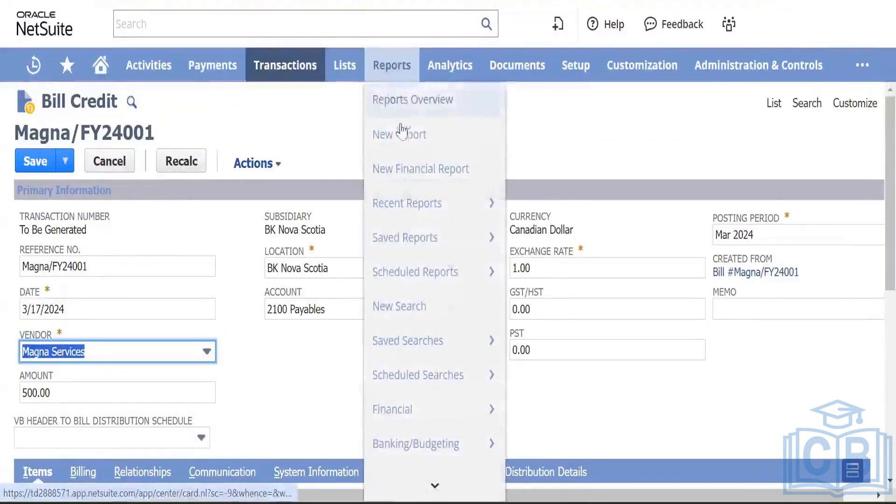
mouse_move(429, 260)
scroll(429, 386, "down", 3)
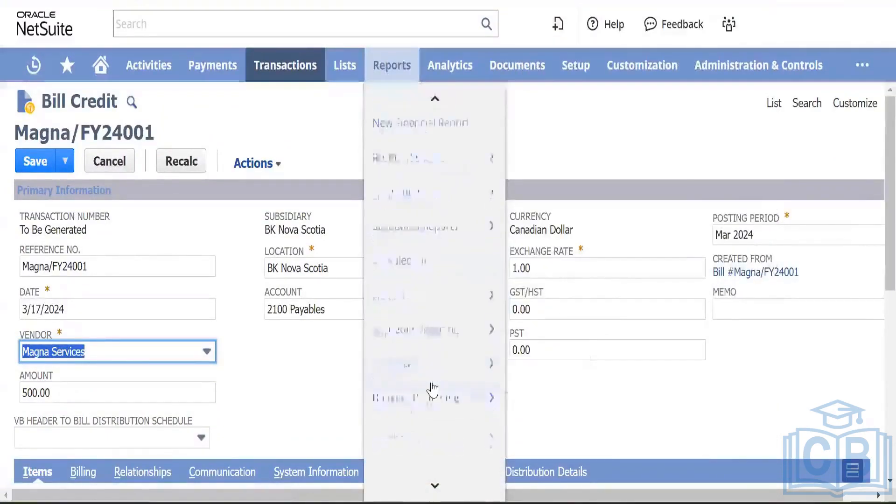
mouse_move(425, 400)
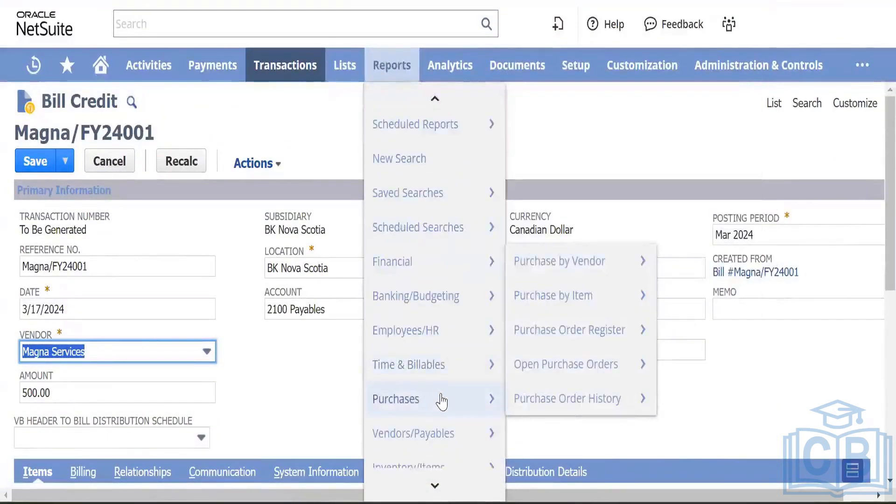
mouse_move(435, 432)
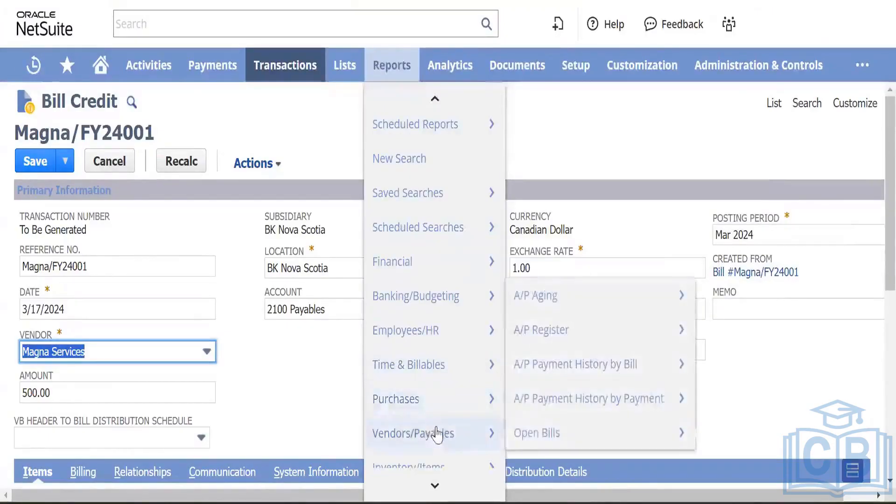
right_click(554, 295)
left_click(606, 128)
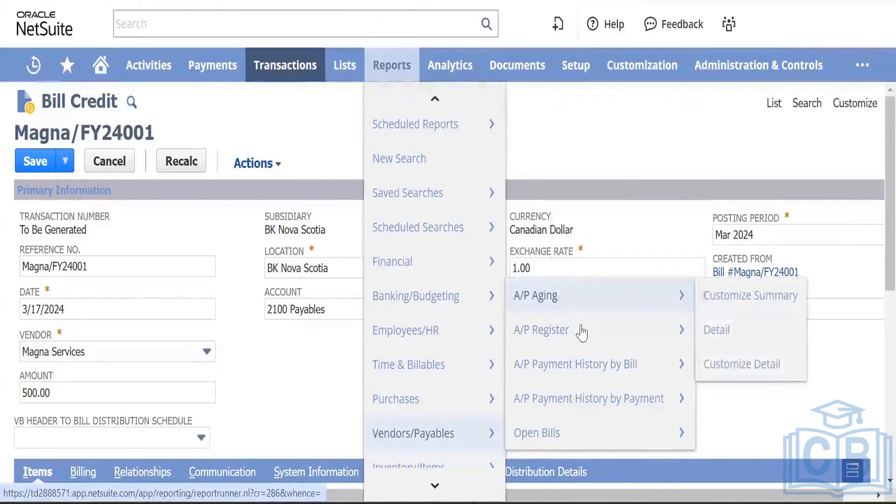
right_click(578, 330)
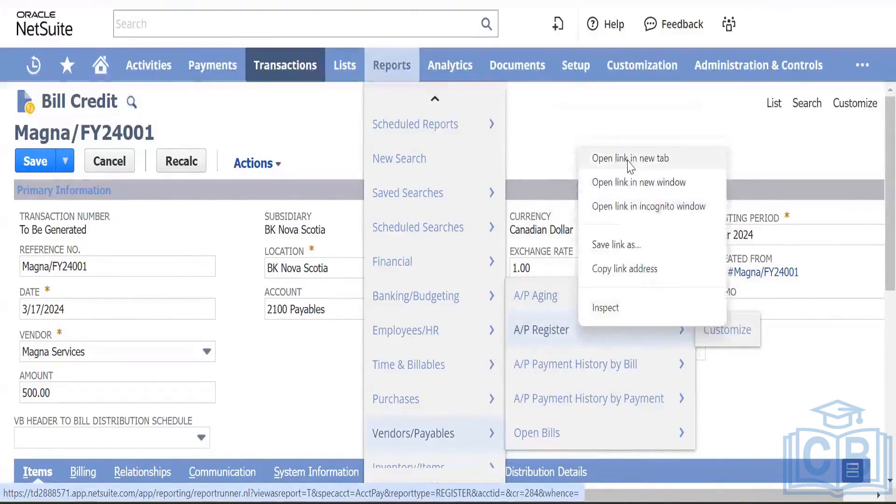
left_click(606, 160)
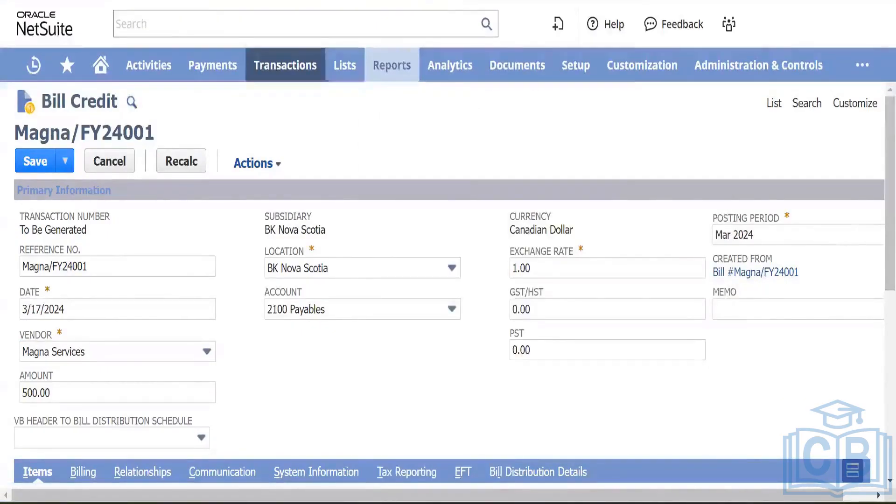
Step: Find Magna in the A/P Aging Summary and rerun it for BK Nova Scotia
left_click(497, 0)
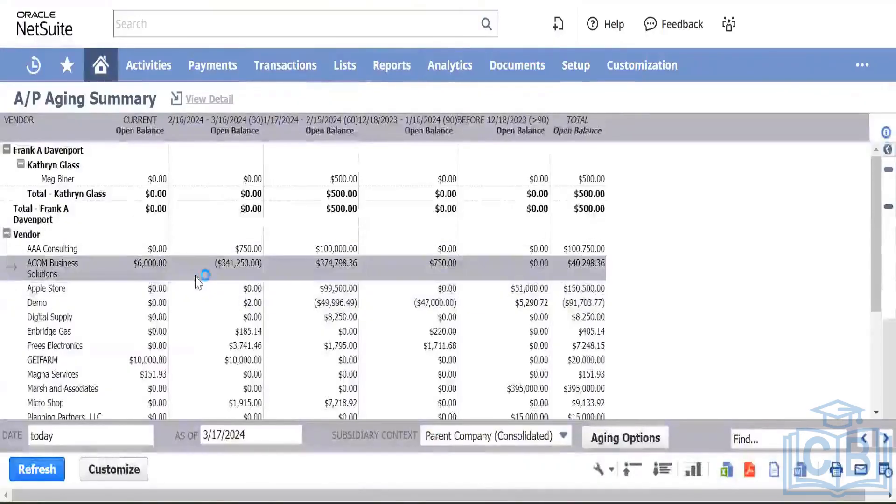
scroll(196, 279, "down", 2)
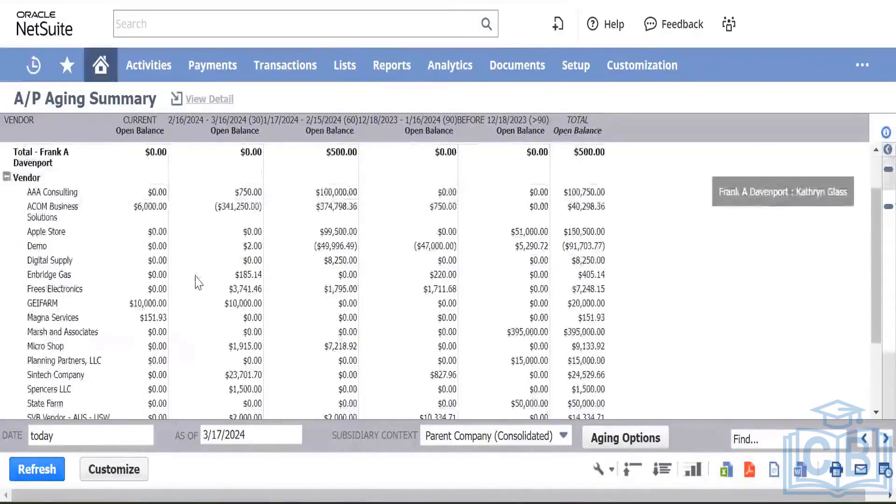
scroll(196, 280, "up", 2)
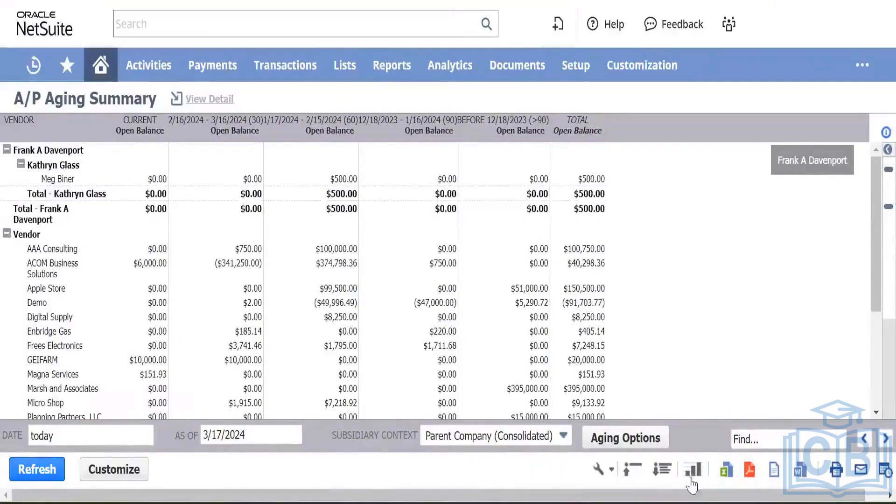
left_click(759, 437)
type("m")
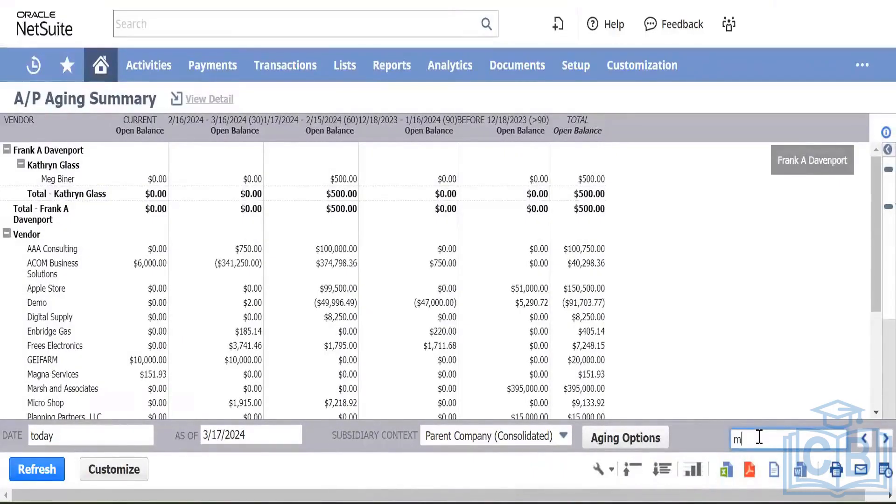
type("agna")
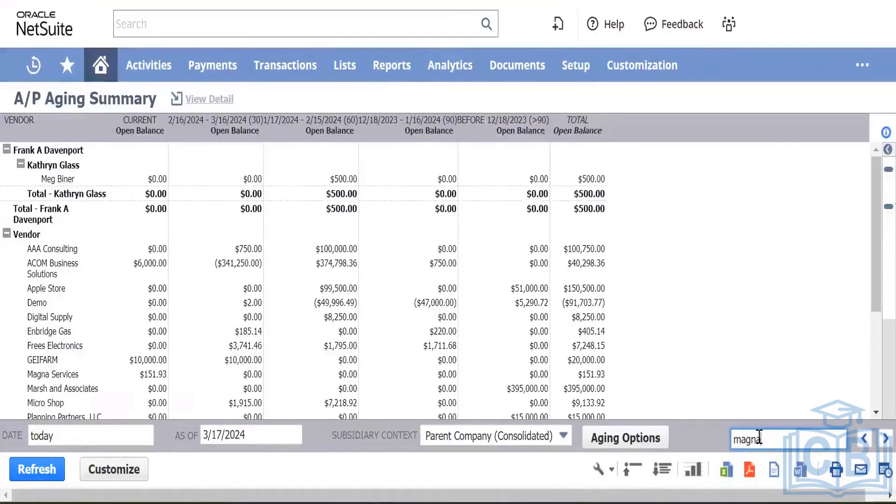
key("Return")
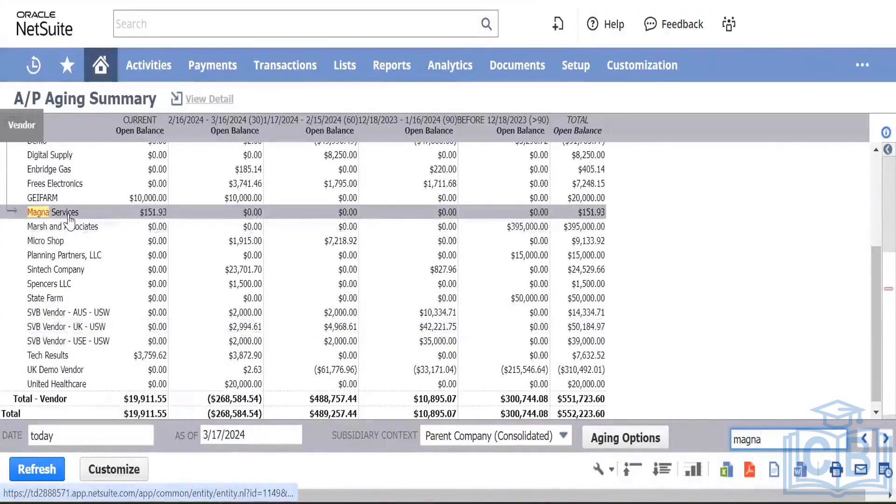
left_click(154, 216)
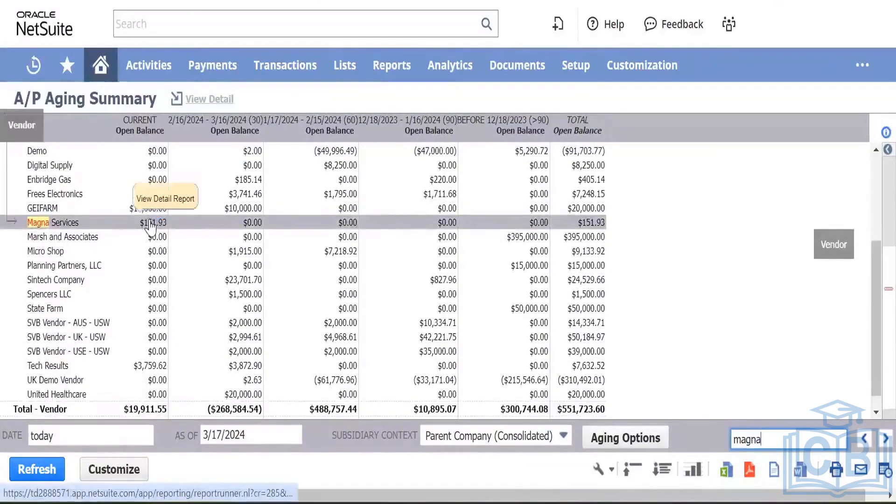
left_click(558, 443)
left_click(490, 376)
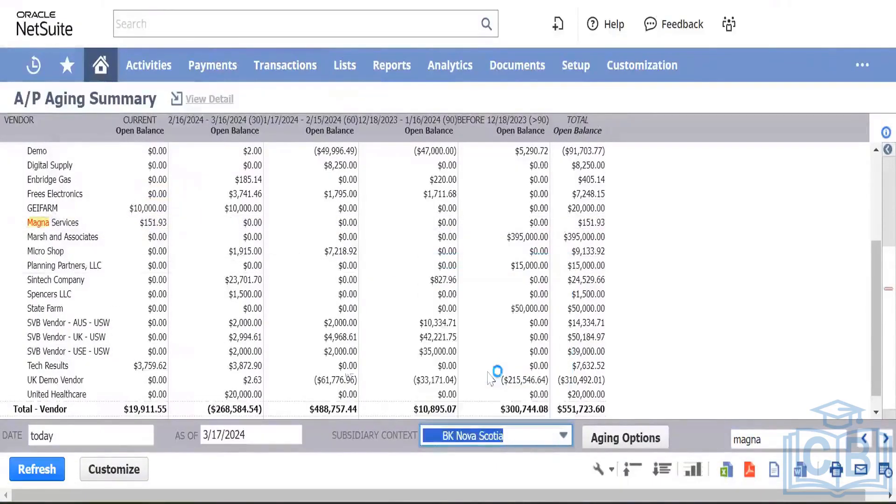
left_click(25, 469)
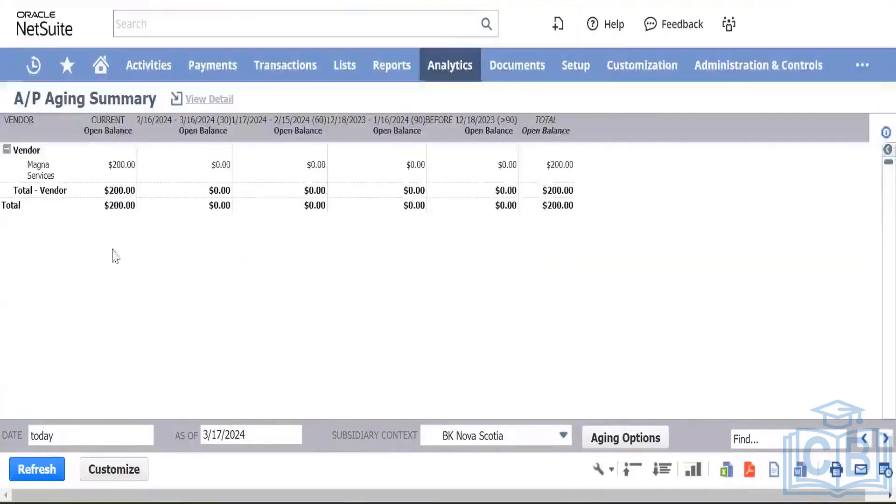
Step: Open Magna's $200.00 balance as the A/P Aging Detail in a new tab
right_click(115, 161)
left_click(138, 180)
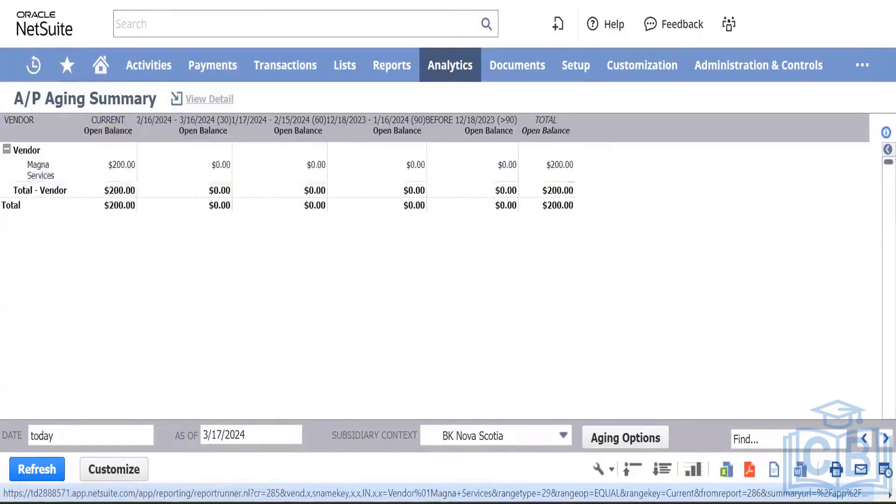
left_click(518, 1)
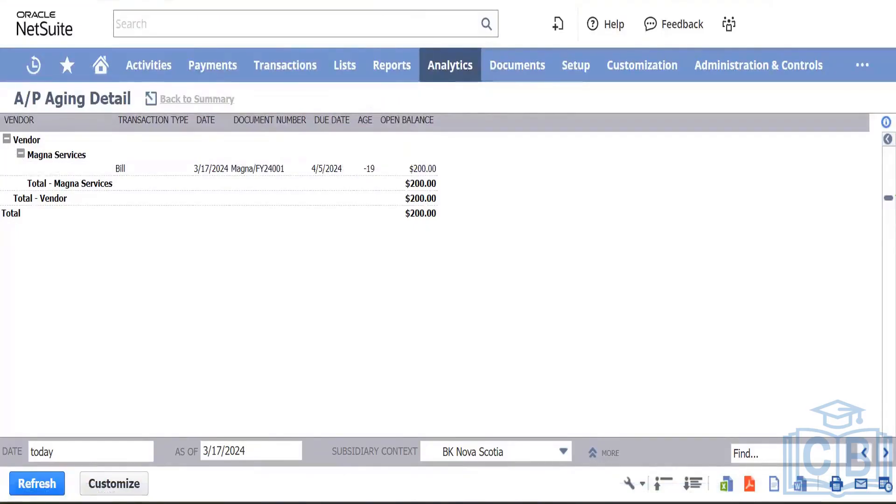
Step: Cycle through the report tabs to reach the A/P Register for 3/1–3/31/2024
left_click(455, 1)
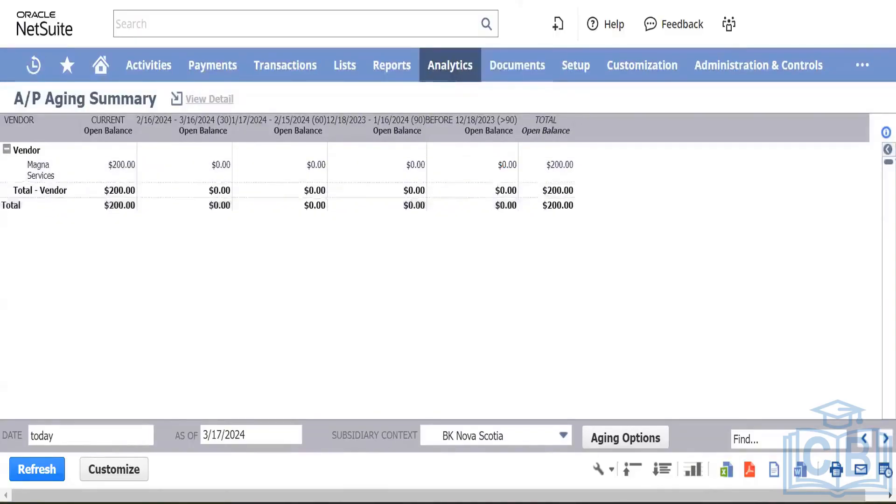
key("ctrl+Tab")
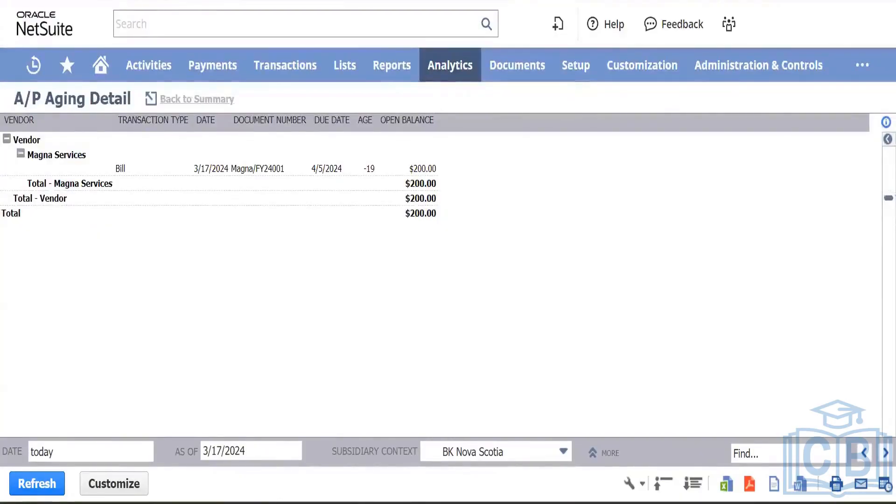
key("ctrl+Tab")
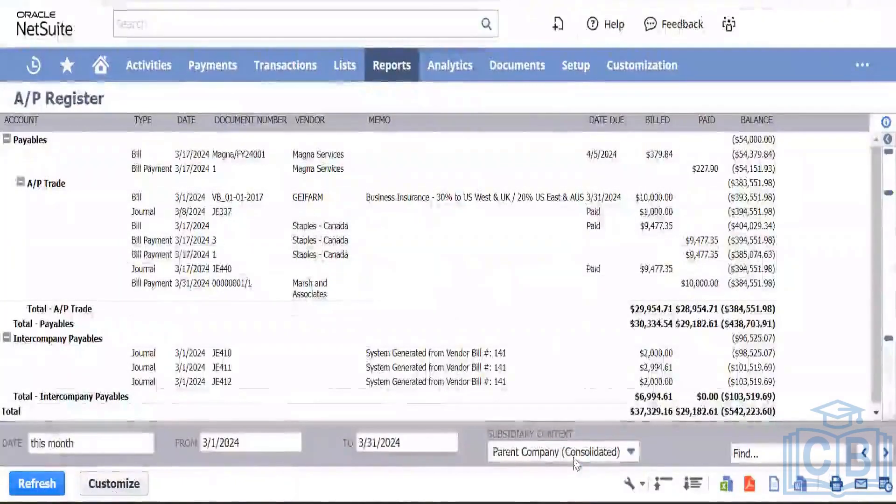
Step: Rerun the A/P Register for BK Nova Scotia showing -$200.00, then return to the bill credit
left_click(574, 460)
left_click(525, 392)
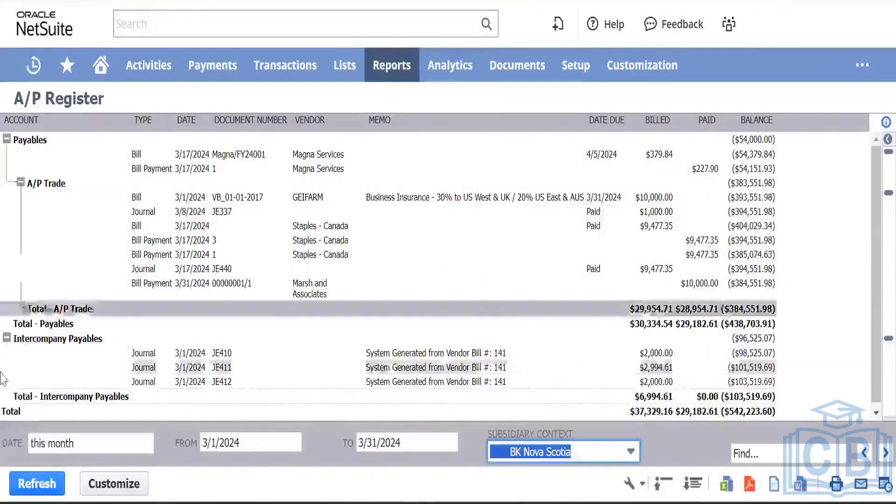
left_click(36, 476)
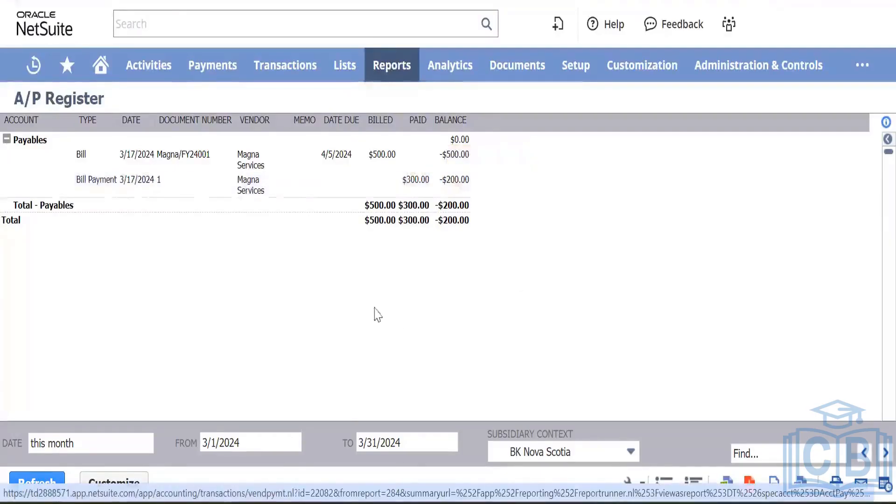
left_click(447, 186)
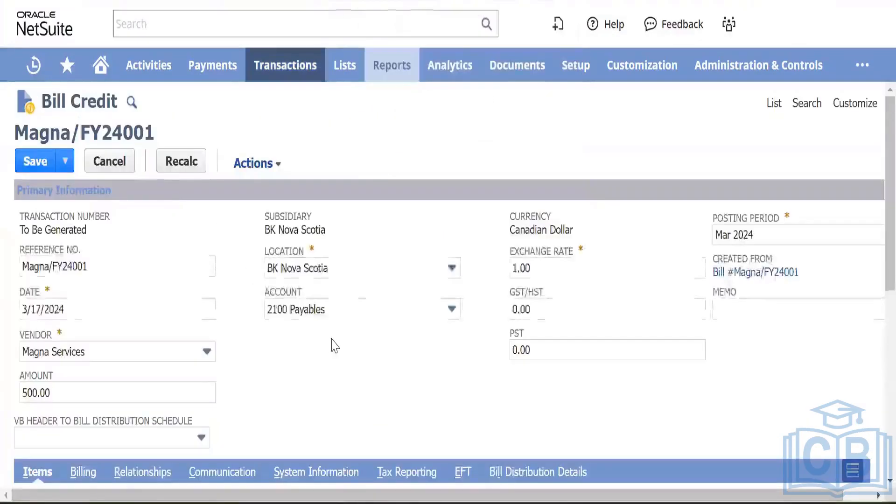
Step: Change the Training Session line's rate to 200 so the bill credit totals 200.00
scroll(333, 343, "down", 1)
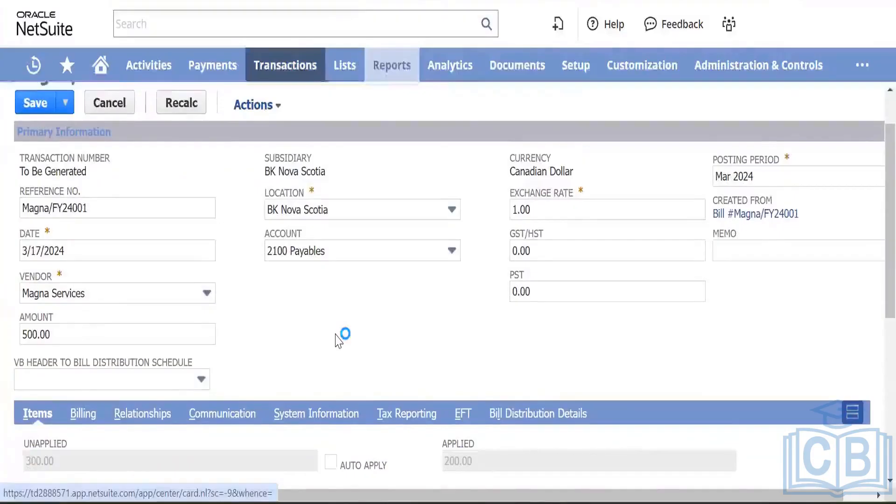
scroll(336, 334, "up", 1)
scroll(534, 282, "right", 1)
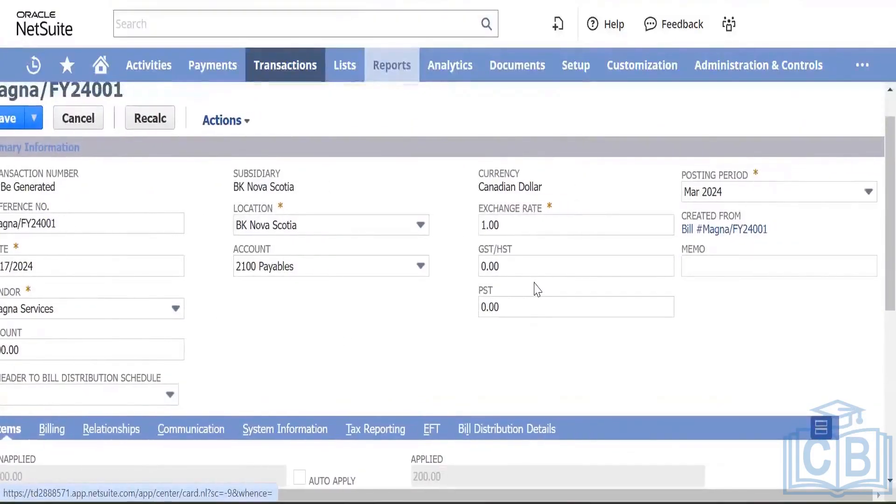
scroll(523, 289, "left", 1)
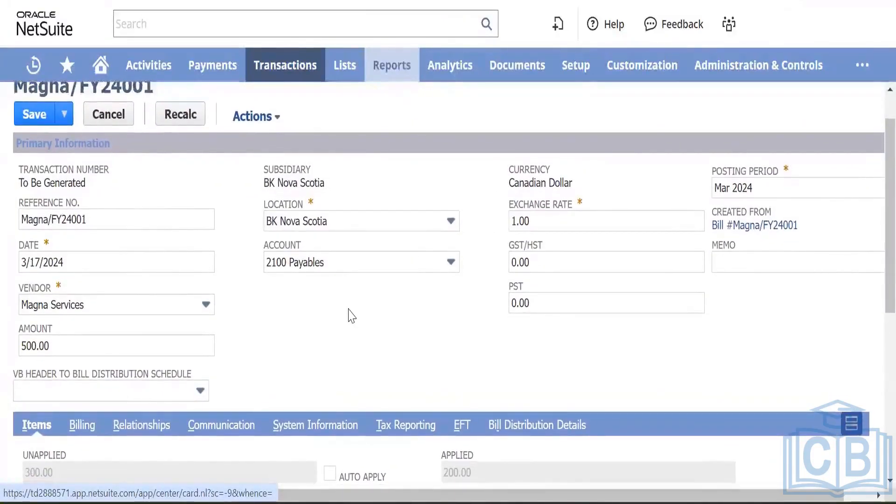
scroll(352, 315, "down", 6)
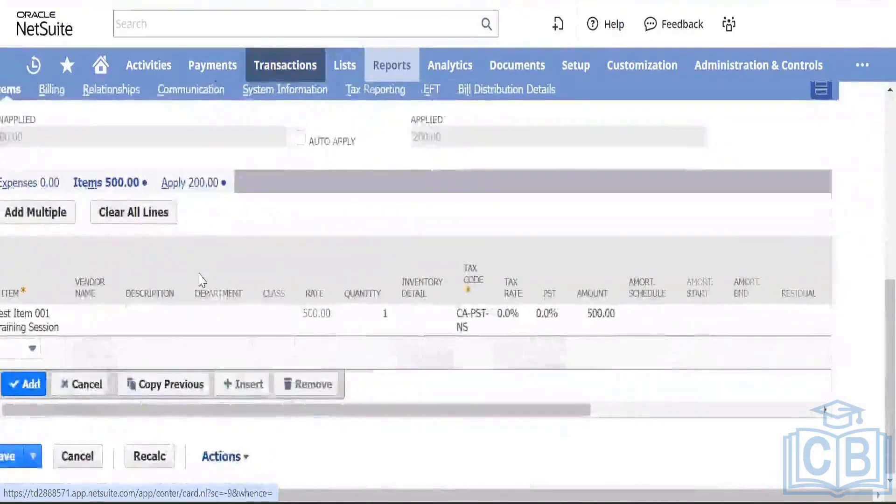
scroll(234, 304, "left", 1)
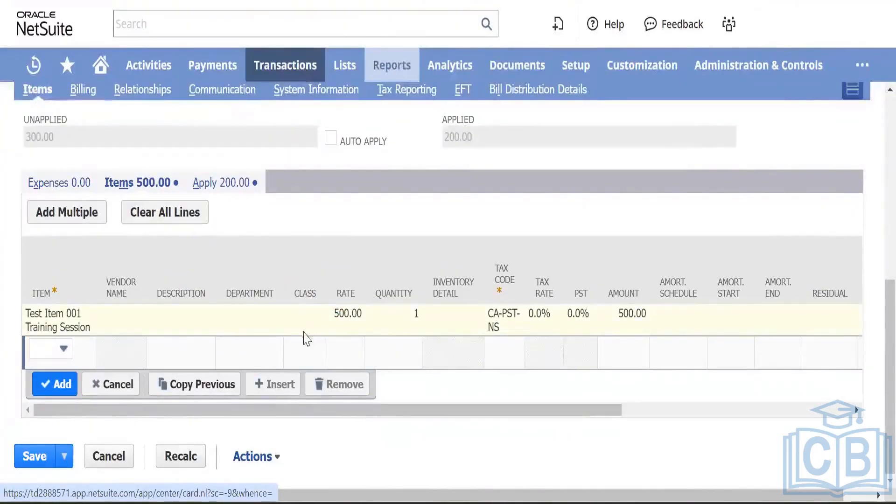
left_click(349, 314)
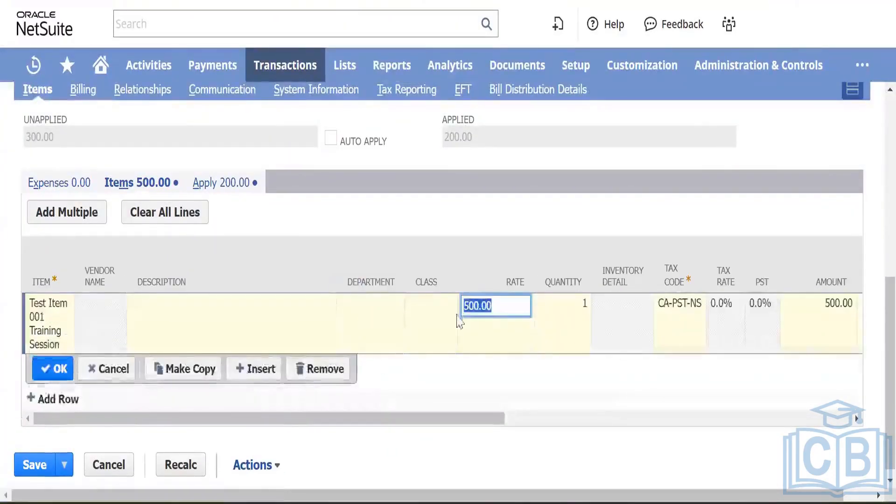
type("2")
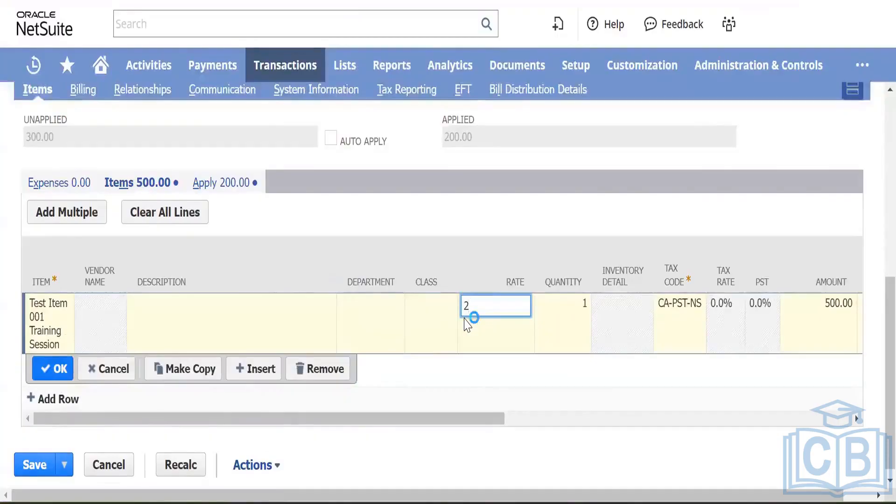
key("Tab")
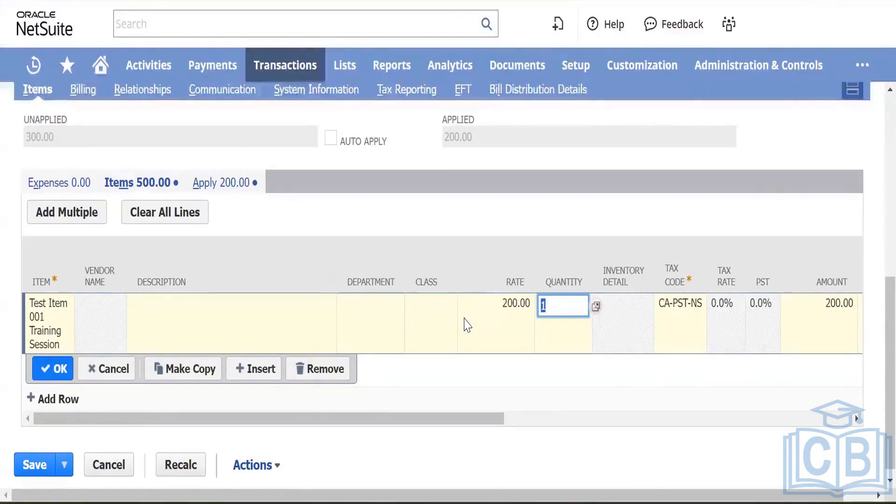
left_click(47, 366)
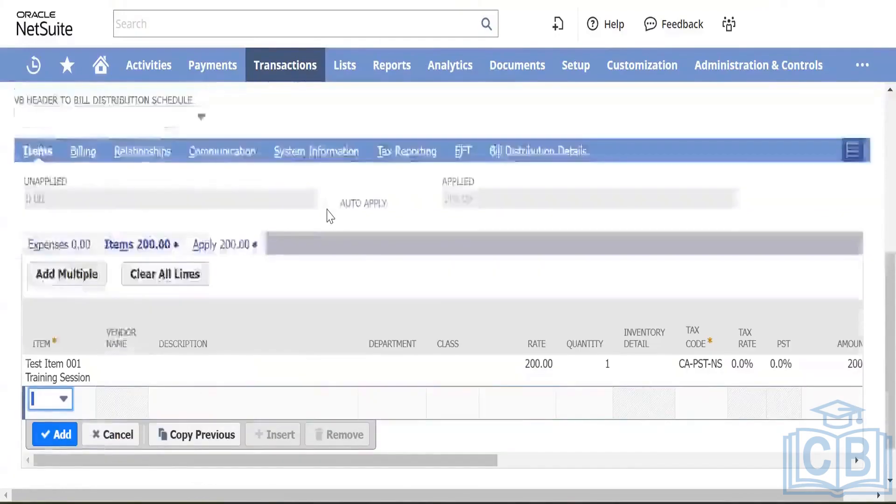
scroll(326, 219, "up", 8)
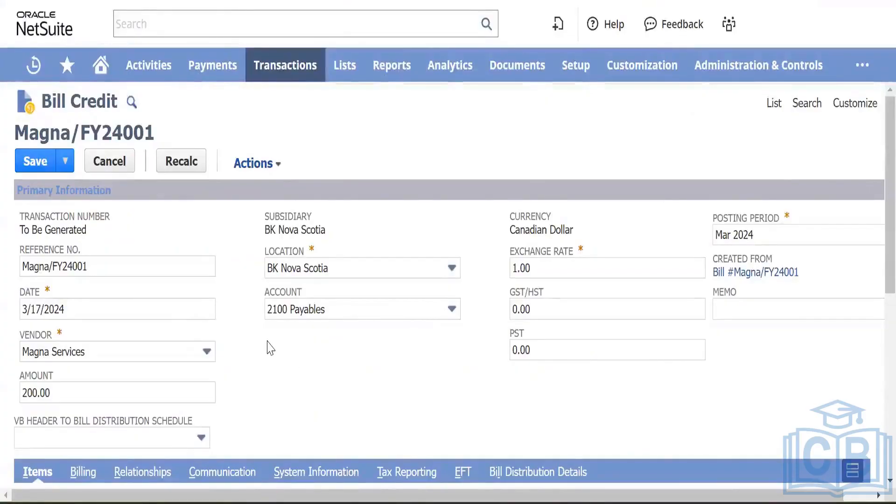
Step: Check the Apply and Items subtabs to confirm 200.00 is applied to bill Magna/FY24001
scroll(270, 348, "down", 8)
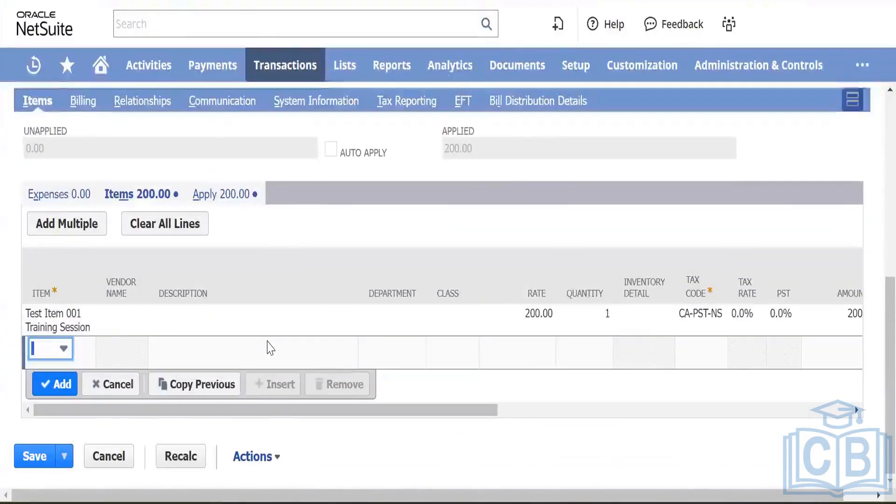
scroll(270, 348, "up", 2)
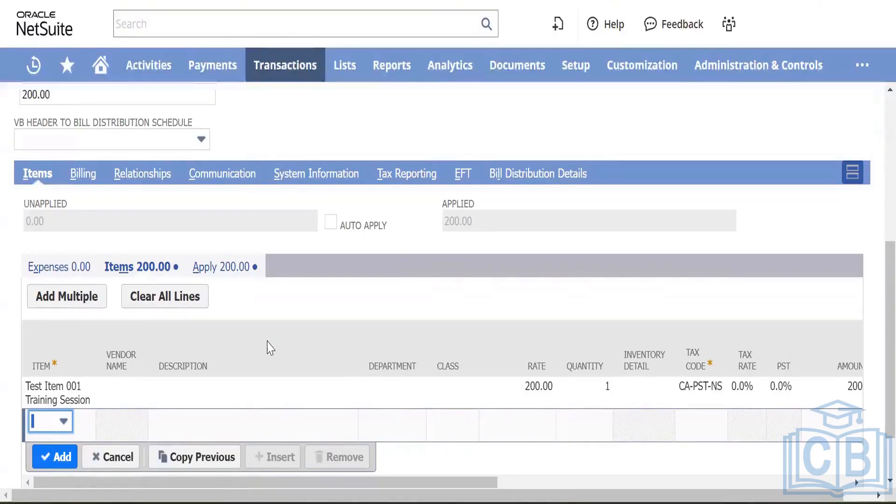
scroll(270, 348, "down", 2)
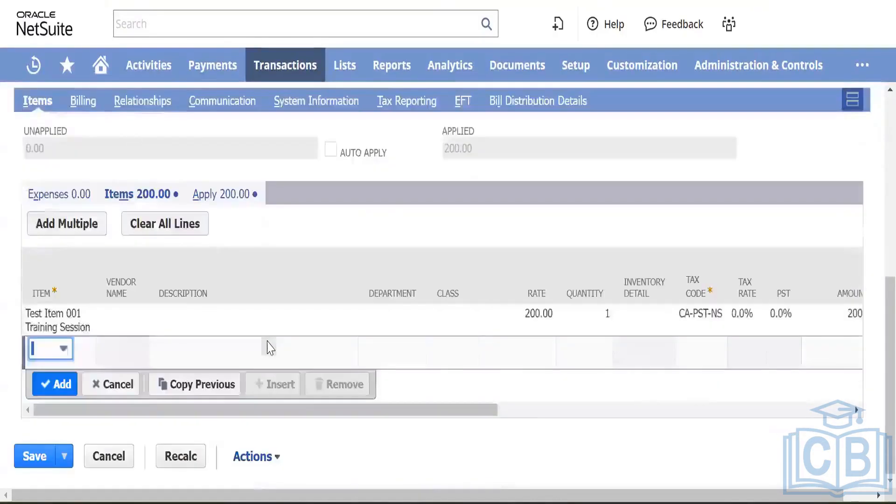
left_click(230, 195)
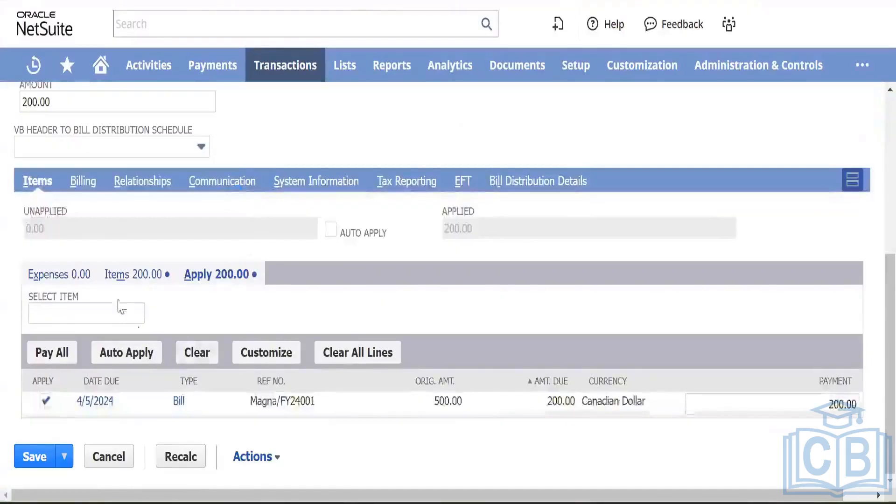
left_click(124, 279)
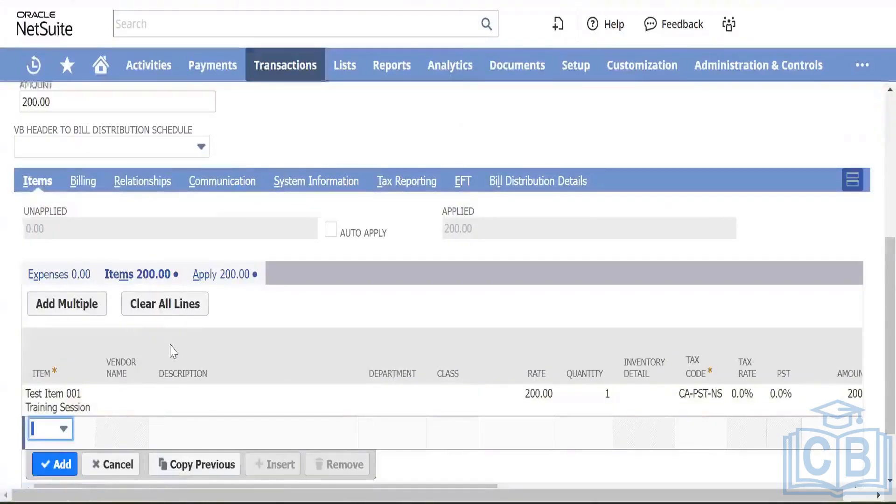
scroll(170, 349, "down", 2)
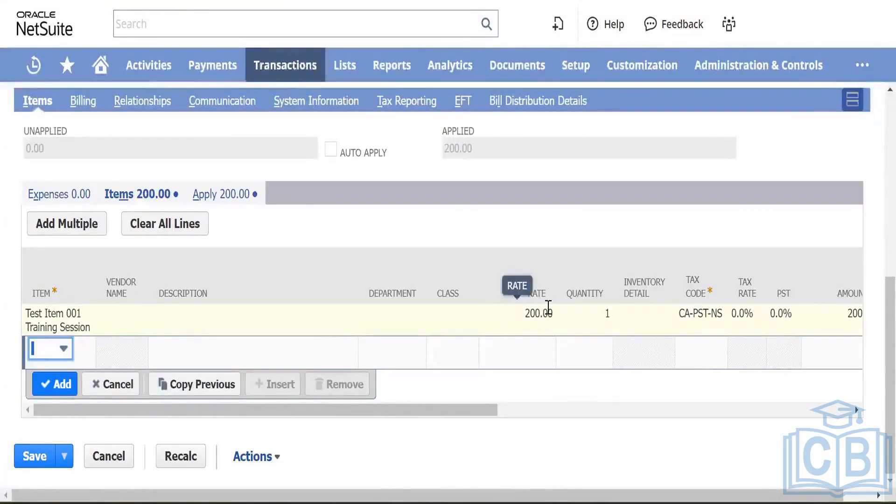
left_click(218, 196)
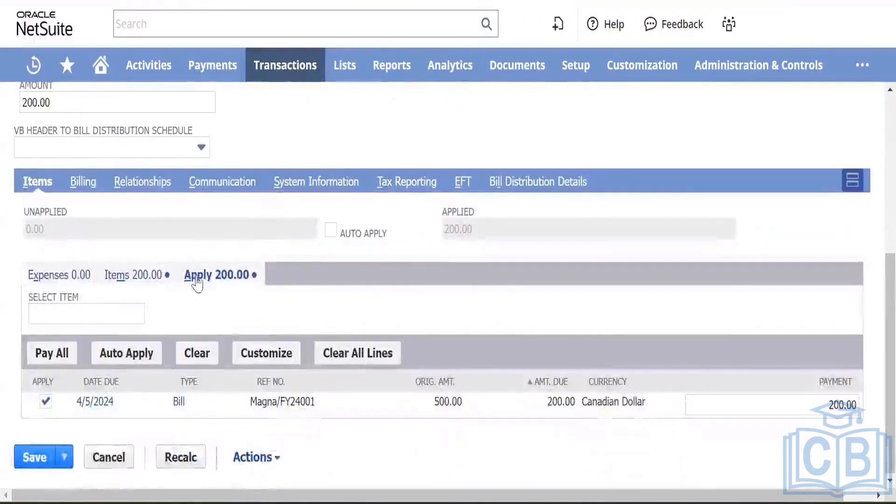
left_click(143, 286)
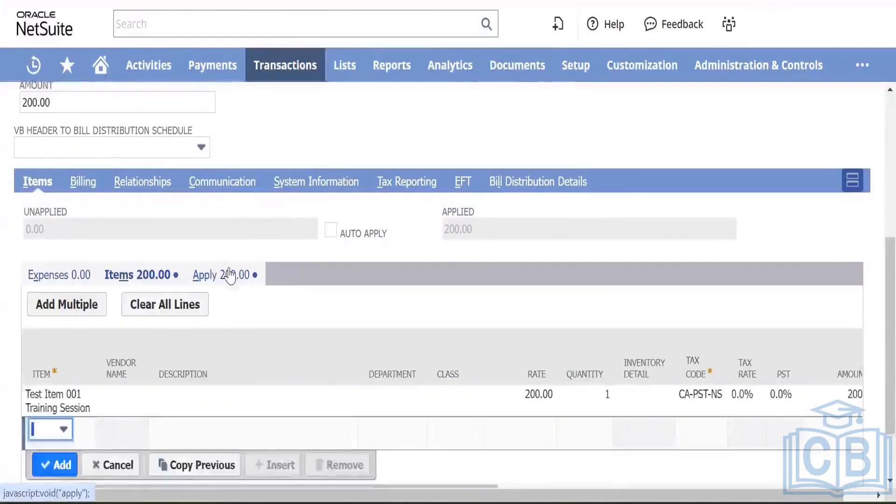
scroll(229, 276, "down", 2)
scroll(232, 275, "up", 8)
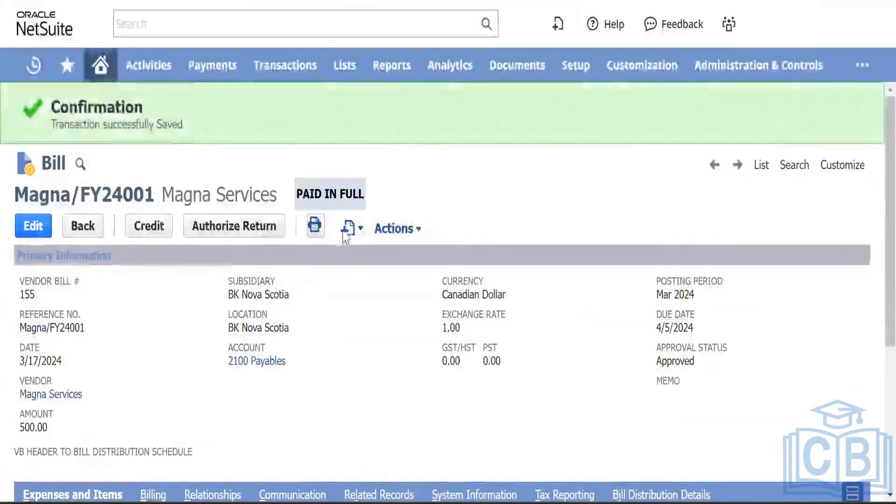
mouse_move(341, 227)
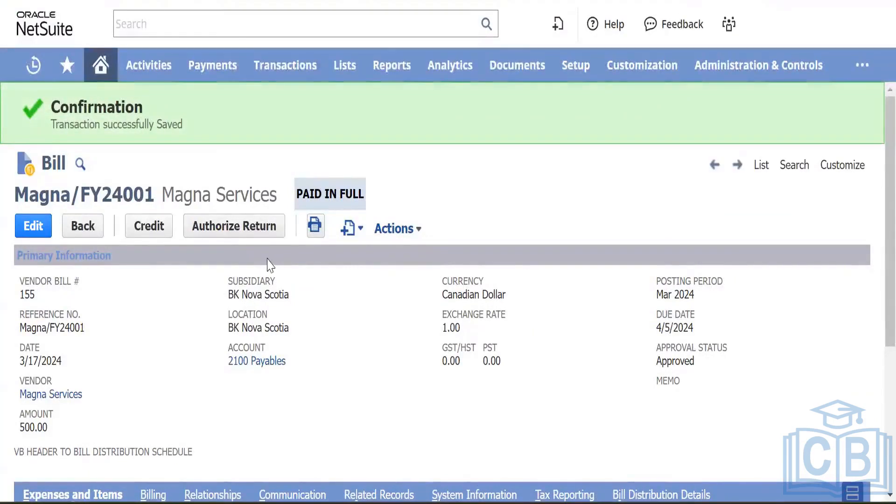
Step: Switch to the A/P Aging Summary and reload it, returning to the A/P Register's $500 bill and $300 payment
scroll(260, 299, "down", 4)
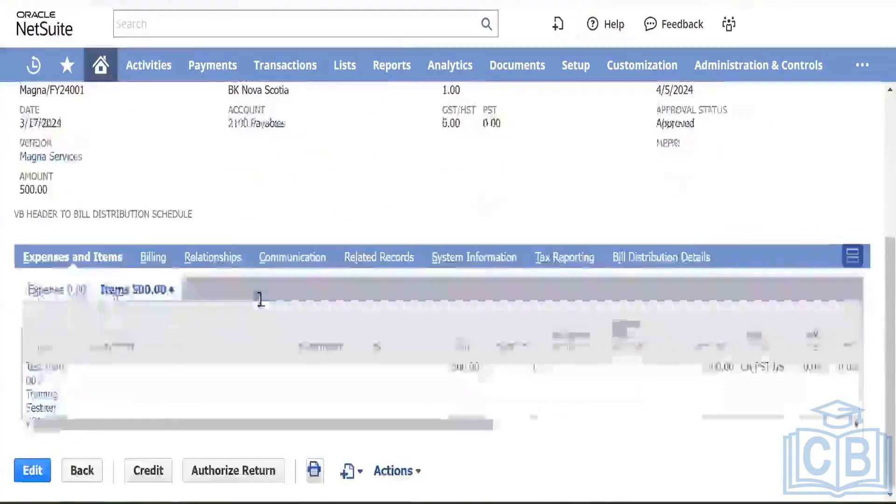
scroll(260, 299, "up", 1)
left_click(476, 1)
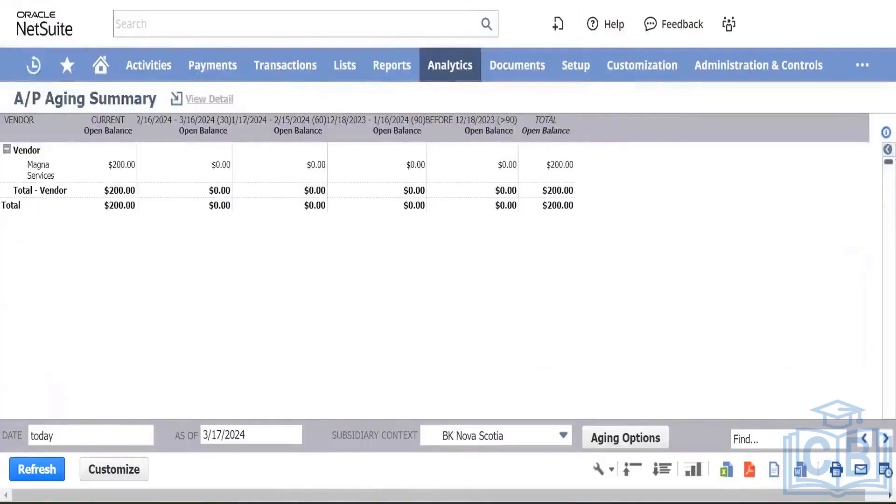
left_click(493, 122)
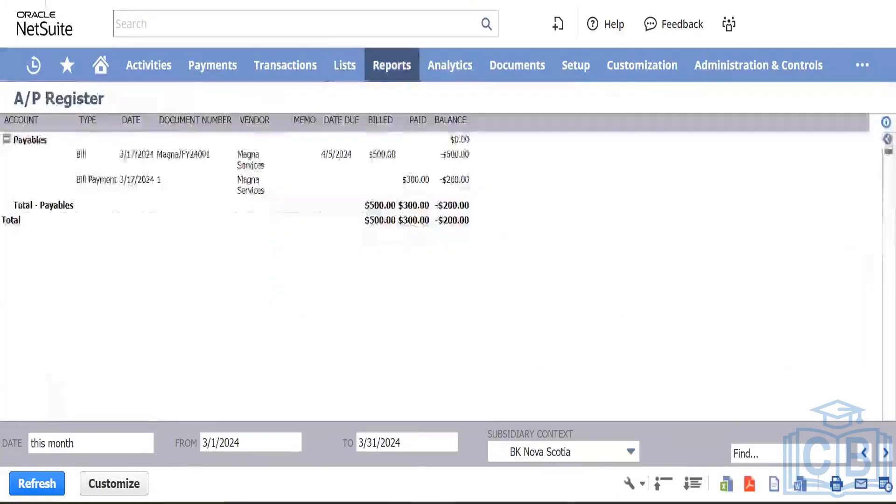
Step: Reload the A/P Register so it shows the $200 Magna bill credit and a $0.00 Payables balance
key("F5")
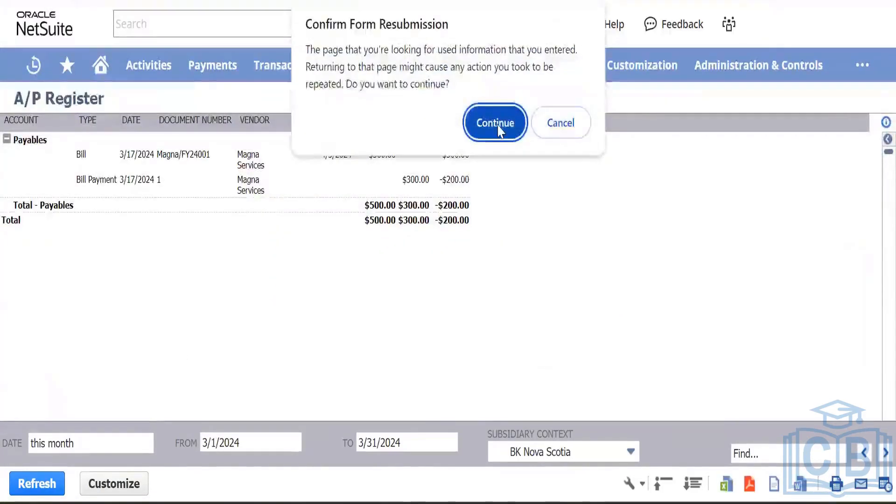
left_click(497, 124)
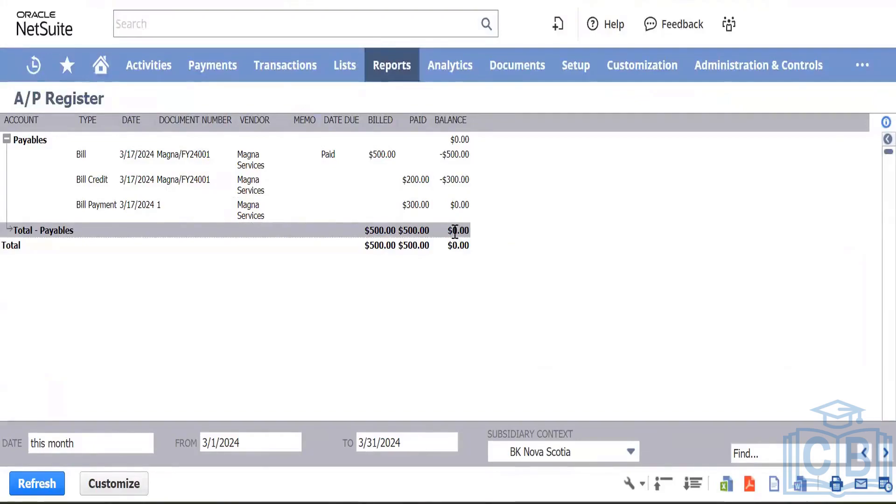
left_click(221, 206)
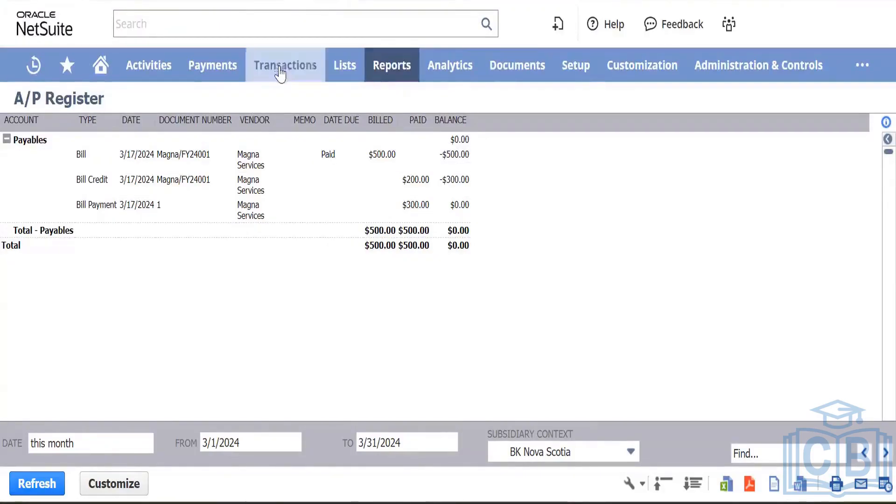
mouse_move(280, 70)
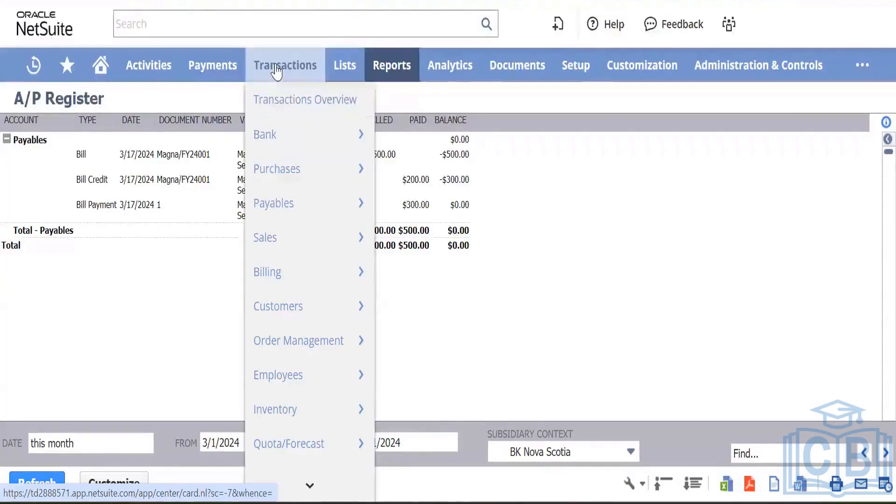
mouse_move(279, 140)
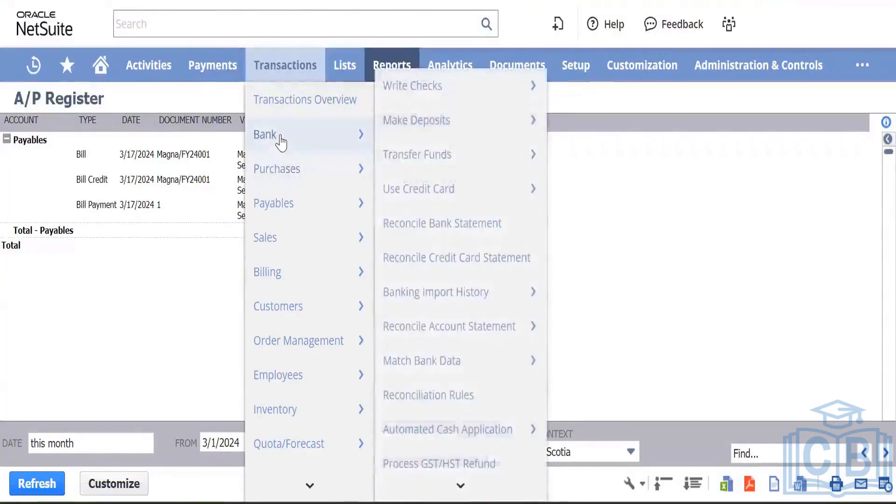
mouse_move(304, 206)
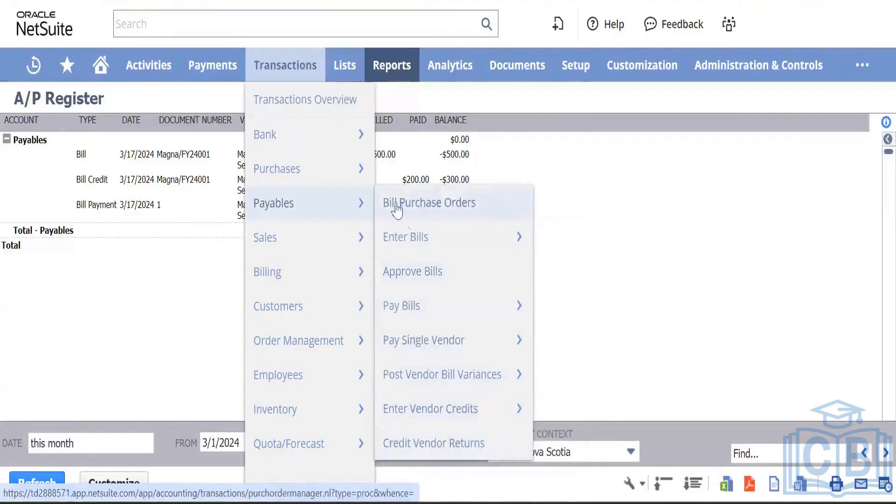
mouse_move(341, 180)
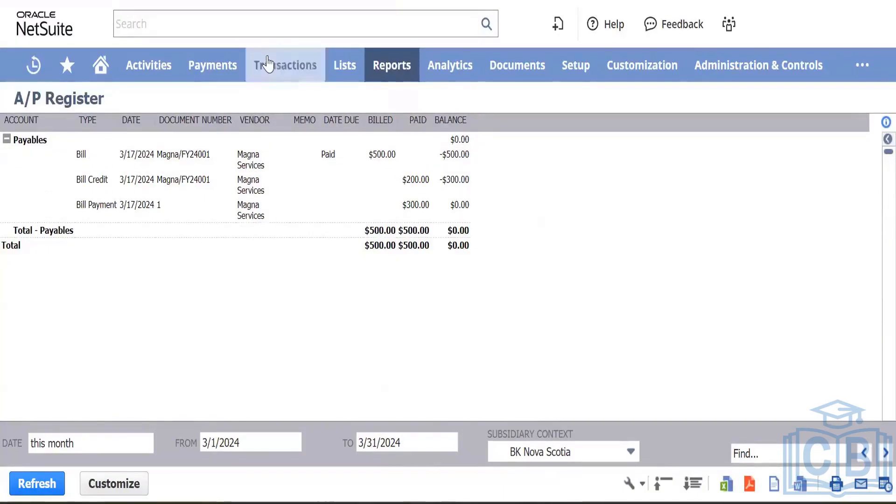
mouse_move(264, 65)
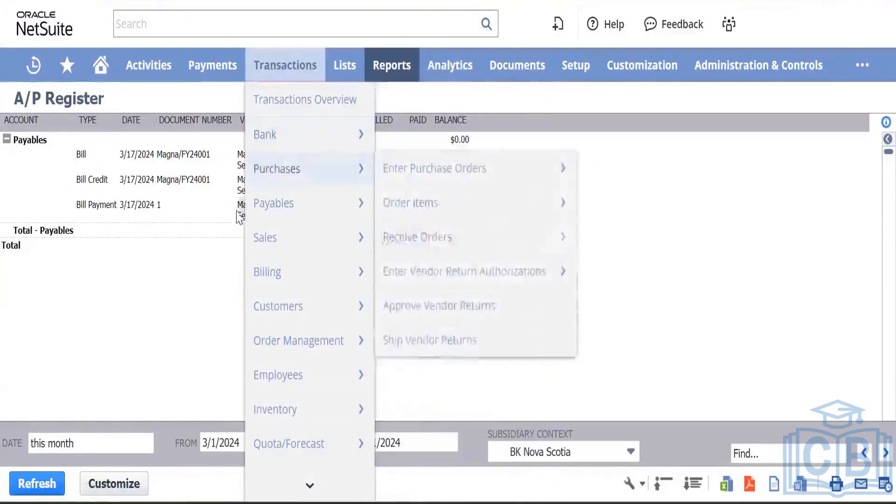
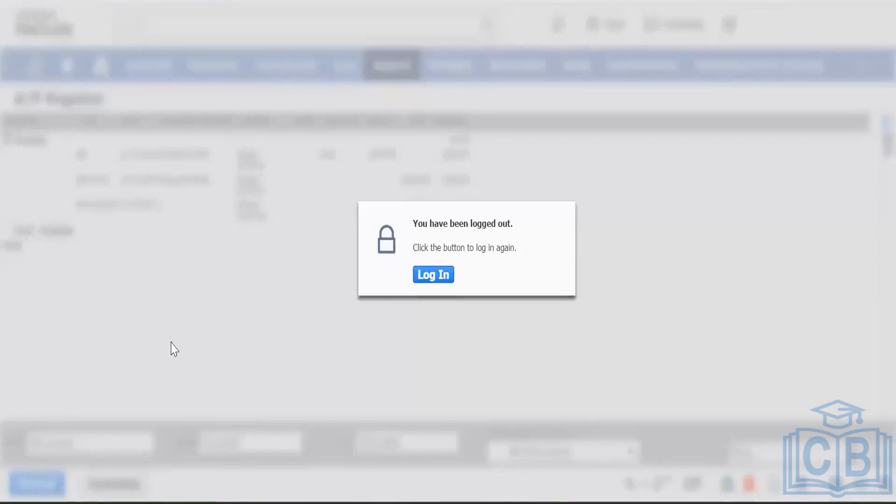
Step: Sign back in and open vendor bill Magna/FY24001 from the Enter Bills list
left_click(423, 281)
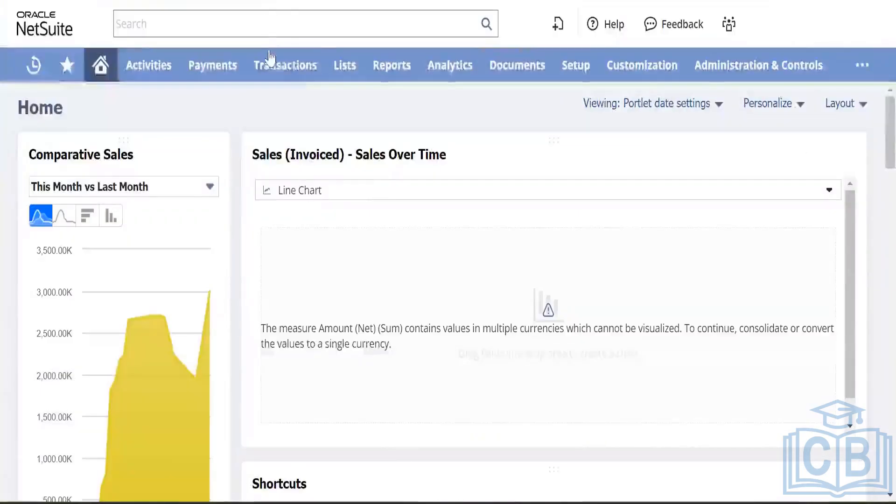
mouse_move(270, 60)
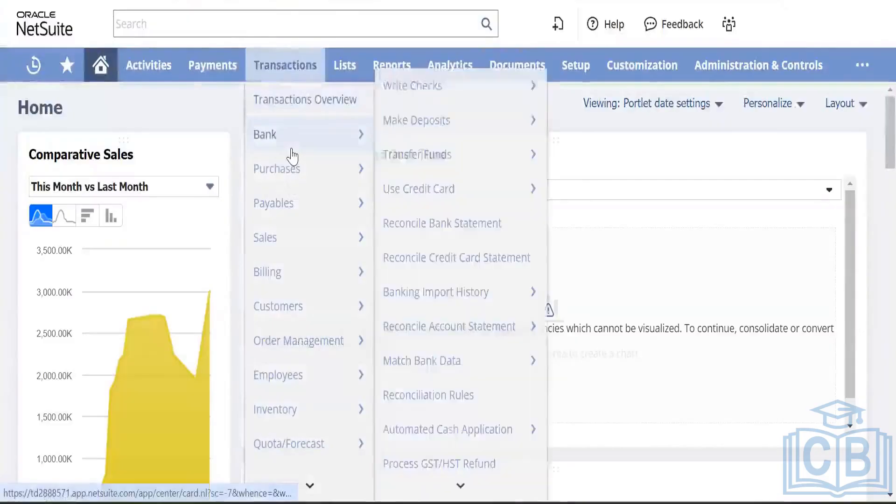
mouse_move(296, 164)
mouse_move(294, 205)
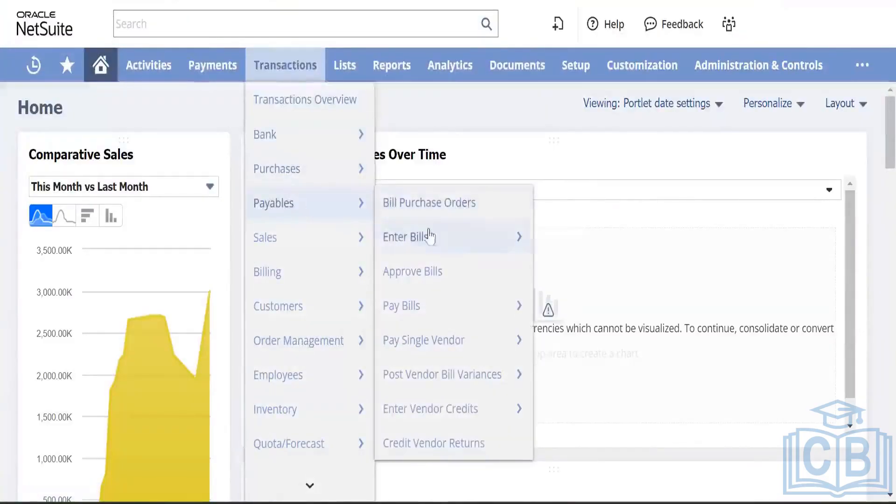
mouse_move(491, 252)
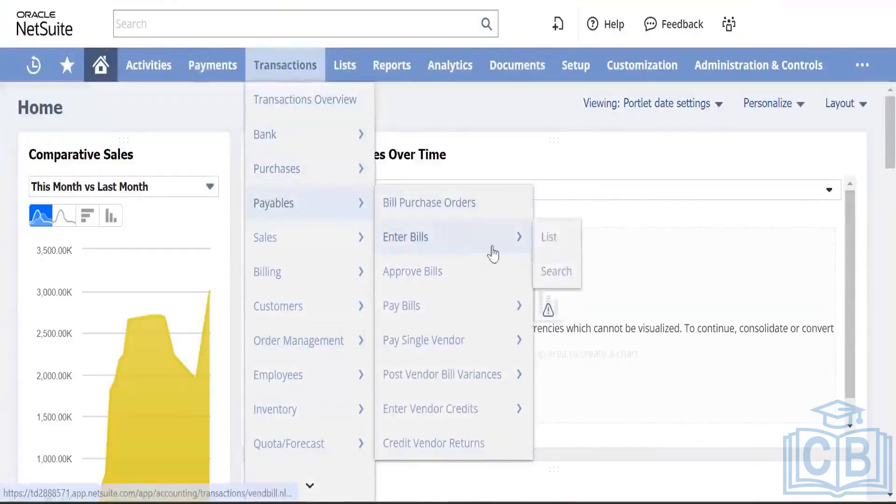
left_click(555, 237)
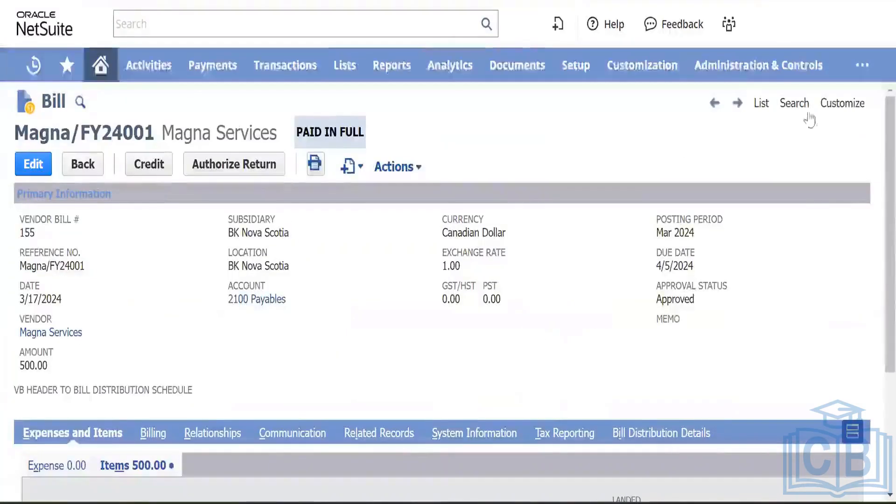
mouse_move(831, 107)
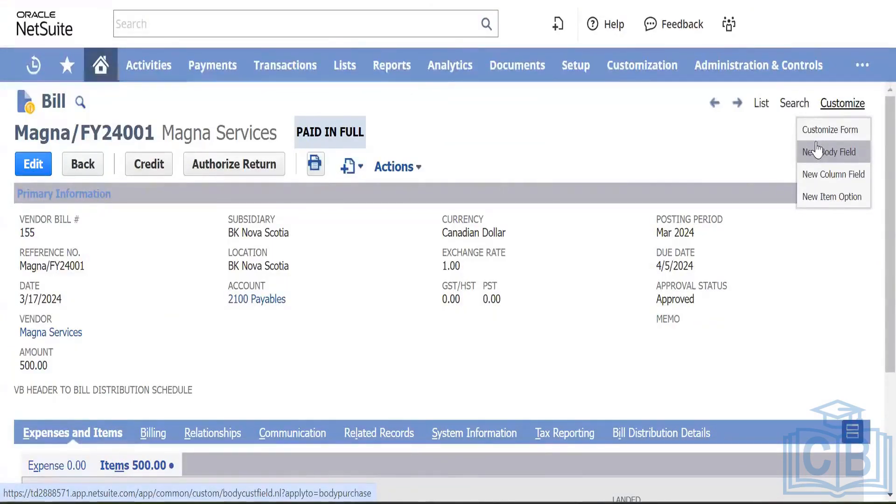
mouse_move(639, 77)
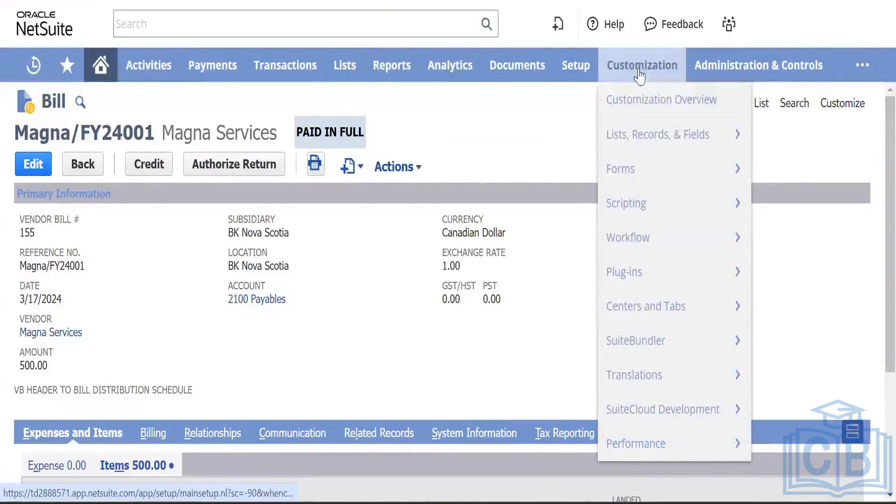
mouse_move(642, 140)
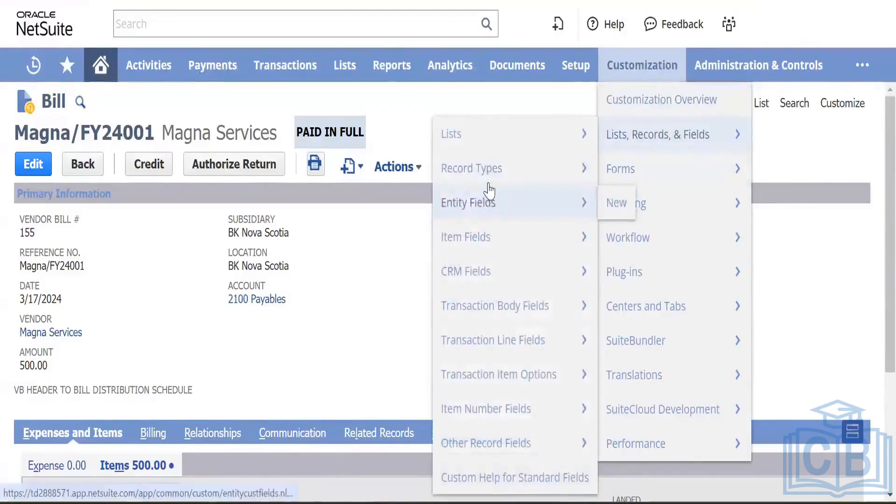
mouse_move(479, 210)
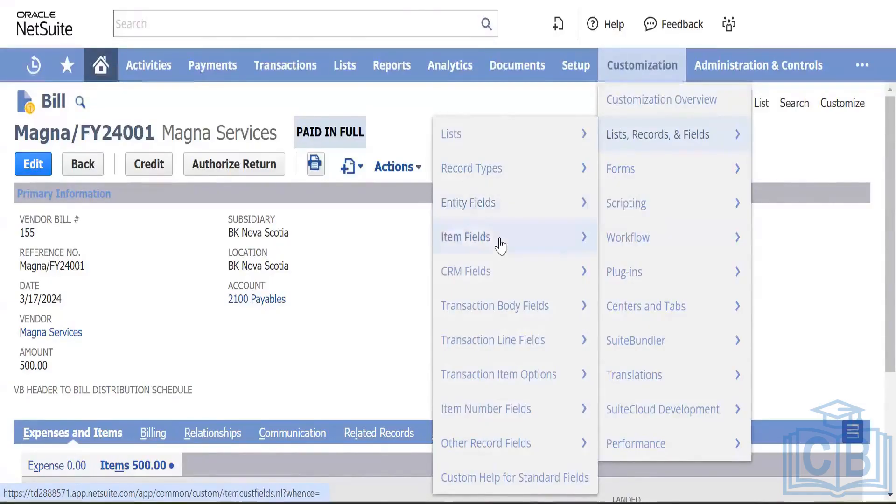
mouse_move(500, 245)
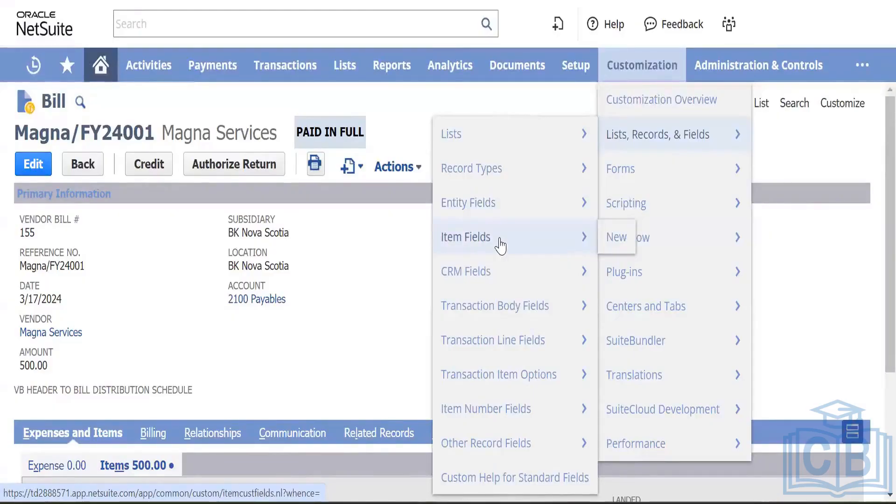
mouse_move(512, 273)
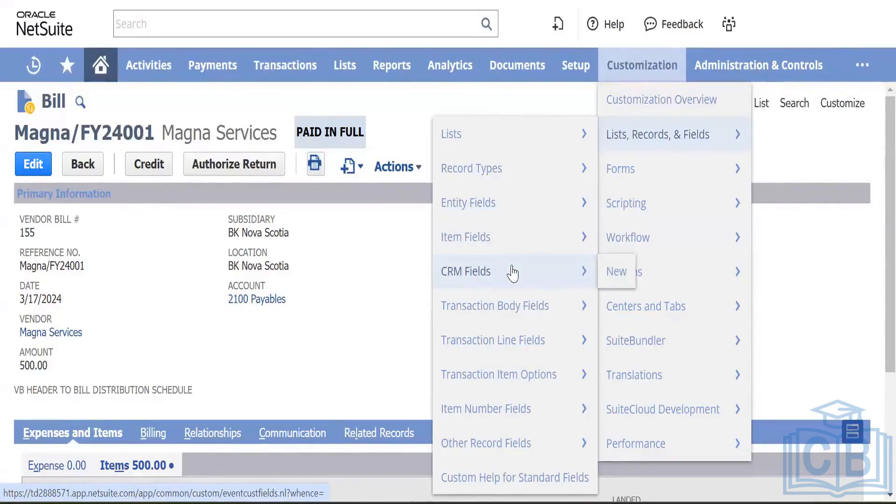
mouse_move(515, 312)
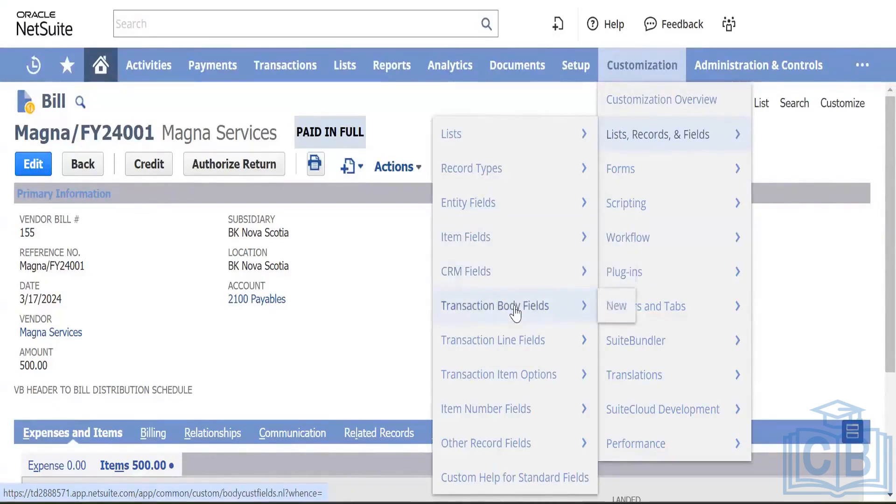
mouse_move(528, 348)
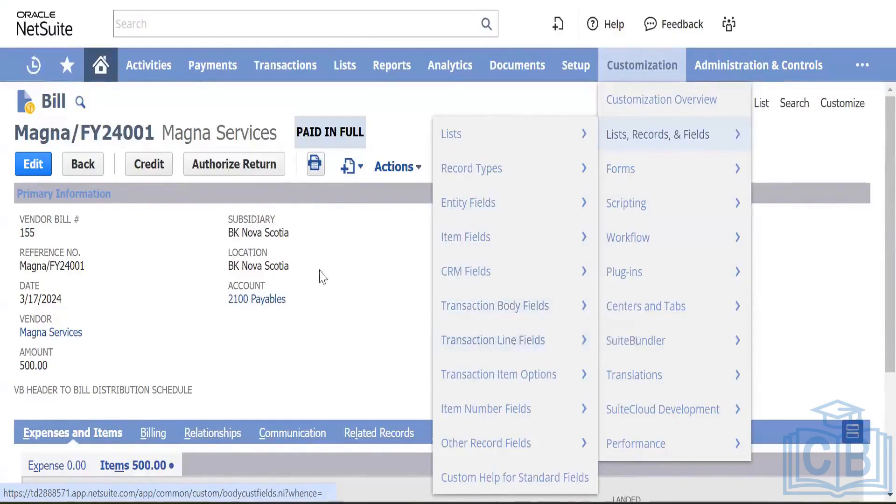
Step: Scroll through the Magna/FY24001 bill to review its contents
scroll(312, 293, "down", 3)
scroll(140, 298, "up", 2)
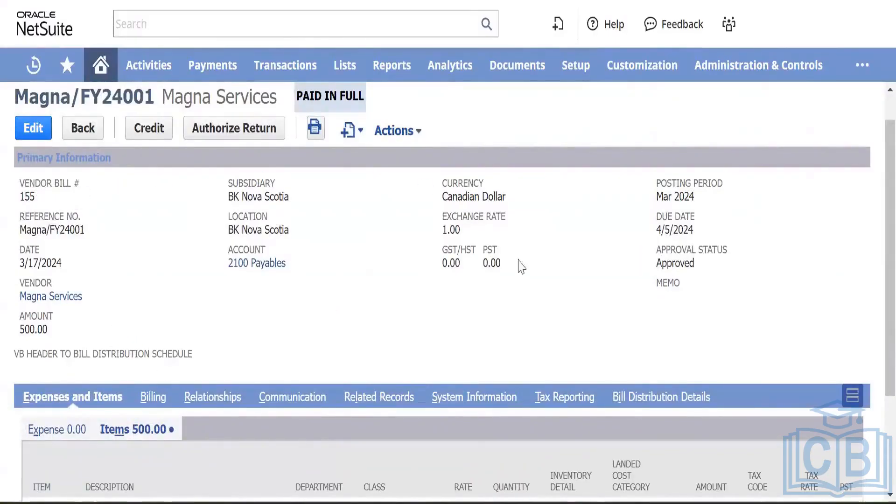
scroll(223, 299, "down", 3)
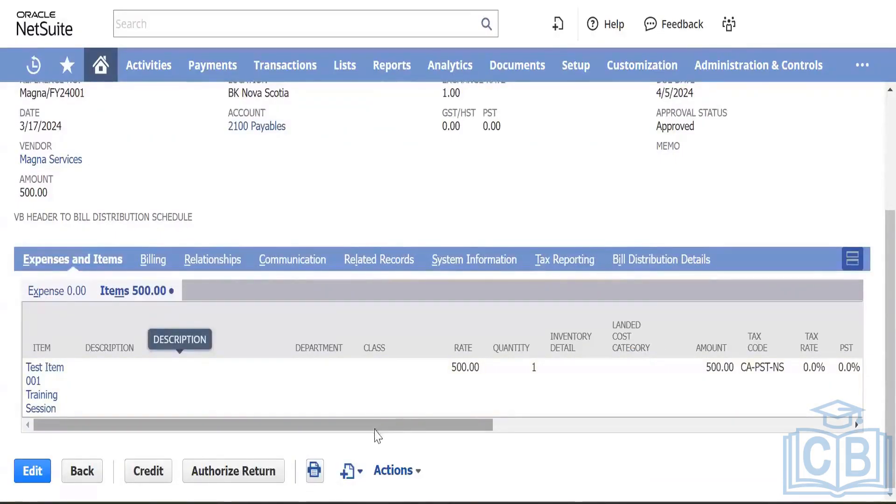
left_click_drag(388, 425, 322, 413)
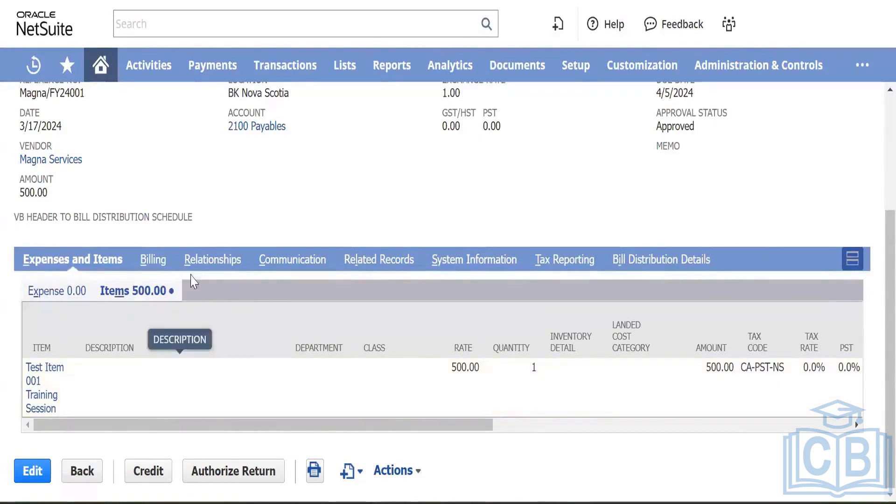
scroll(296, 170, "up", 1)
scroll(296, 171, "down", 1)
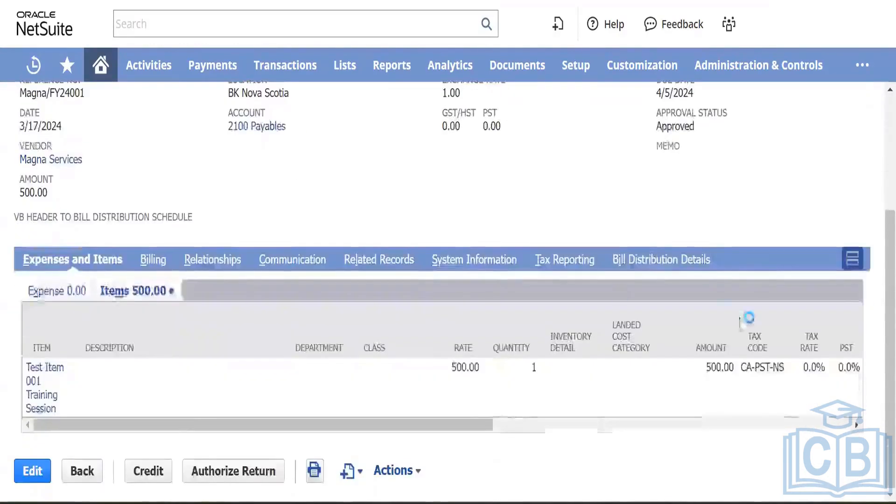
scroll(287, 177, "up", 2)
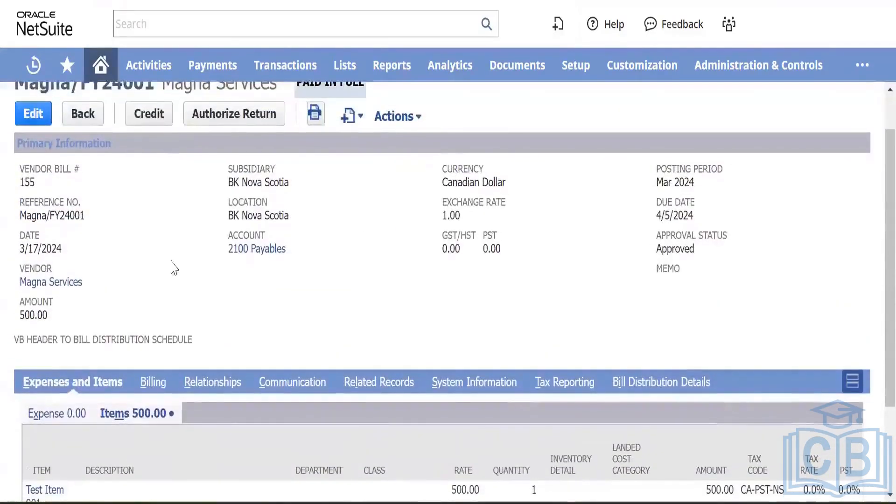
scroll(256, 233, "down", 2)
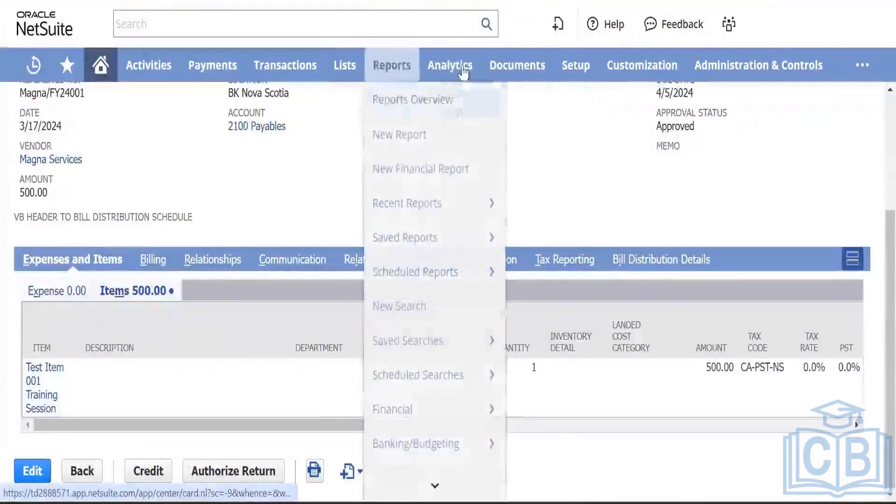
mouse_move(611, 65)
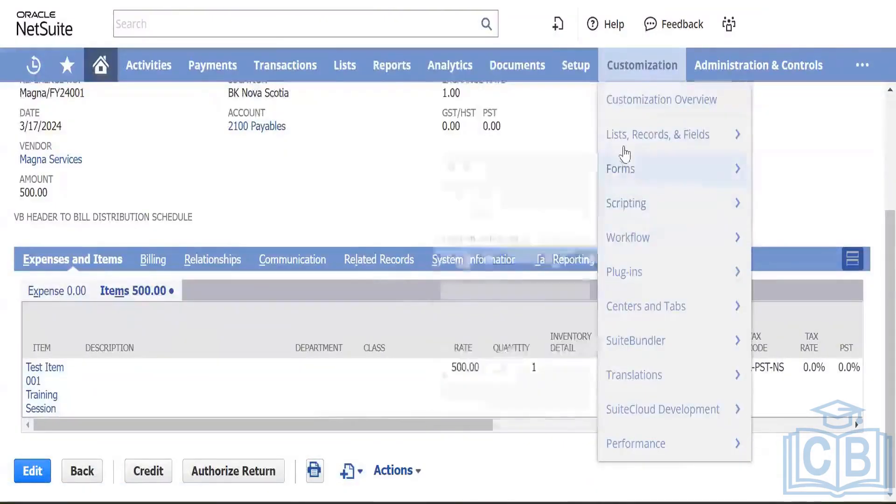
mouse_move(625, 140)
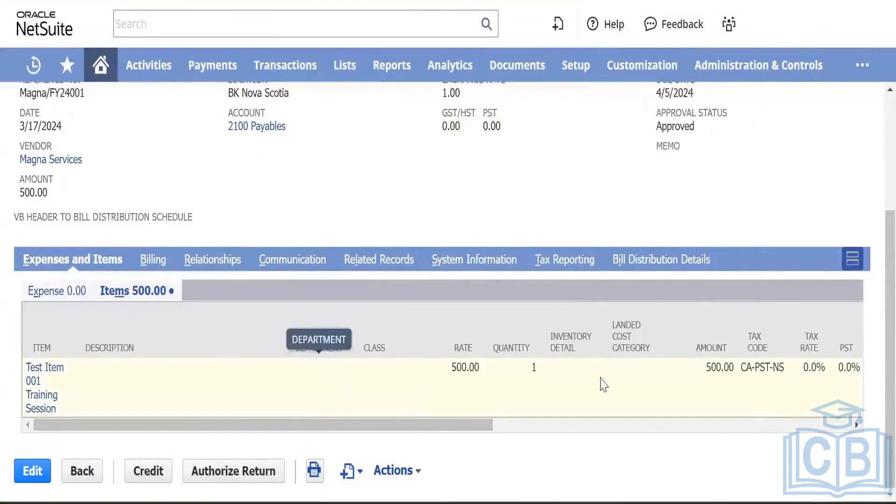
scroll(605, 382, "right", 10)
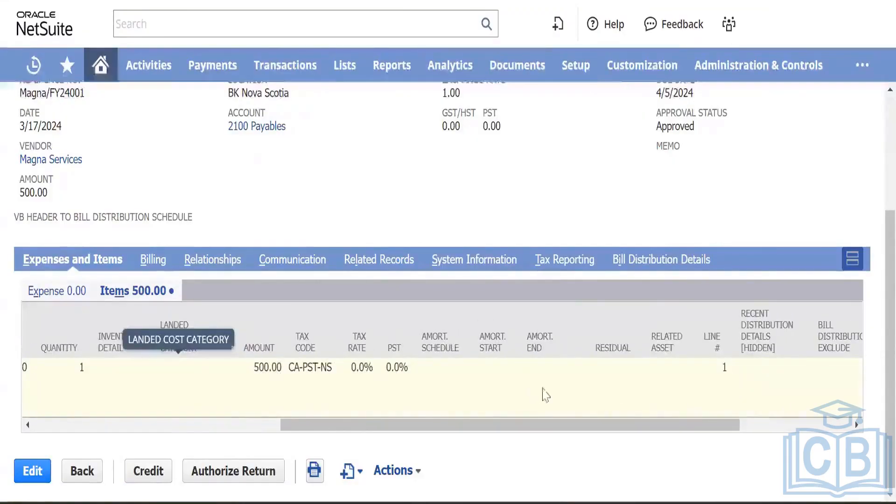
scroll(554, 392, "left", 3)
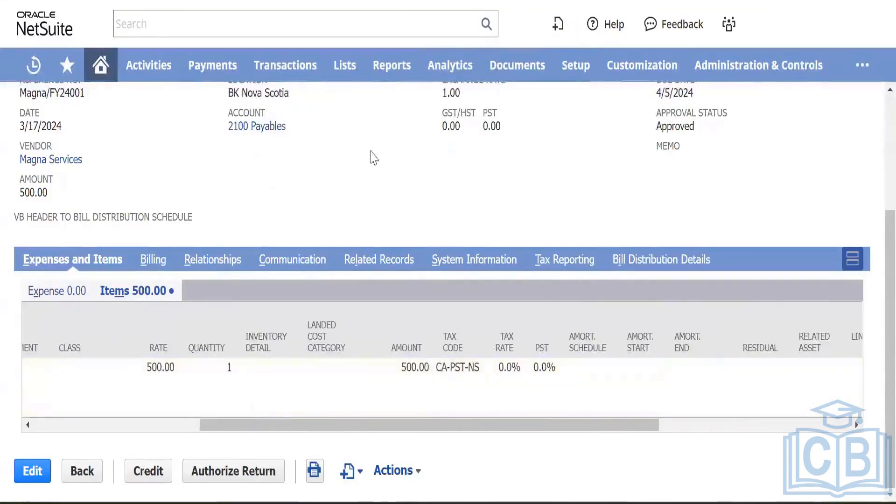
scroll(355, 142, "up", 3)
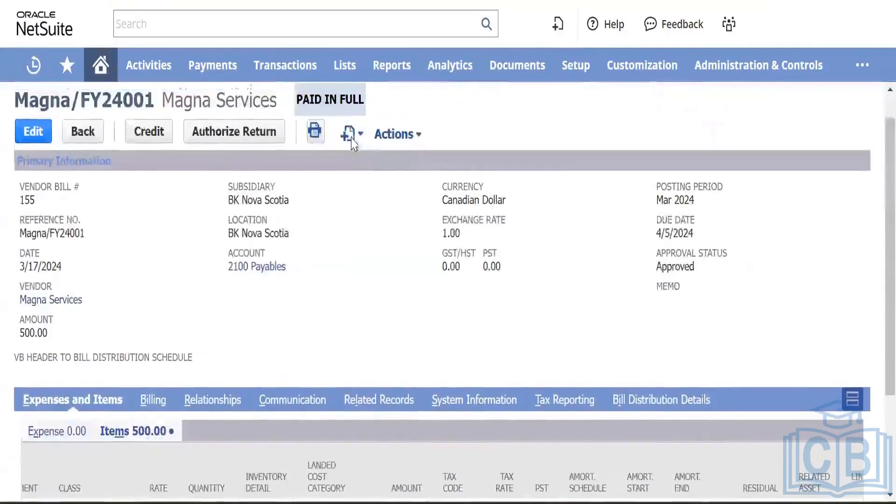
scroll(154, 288, "down", 1)
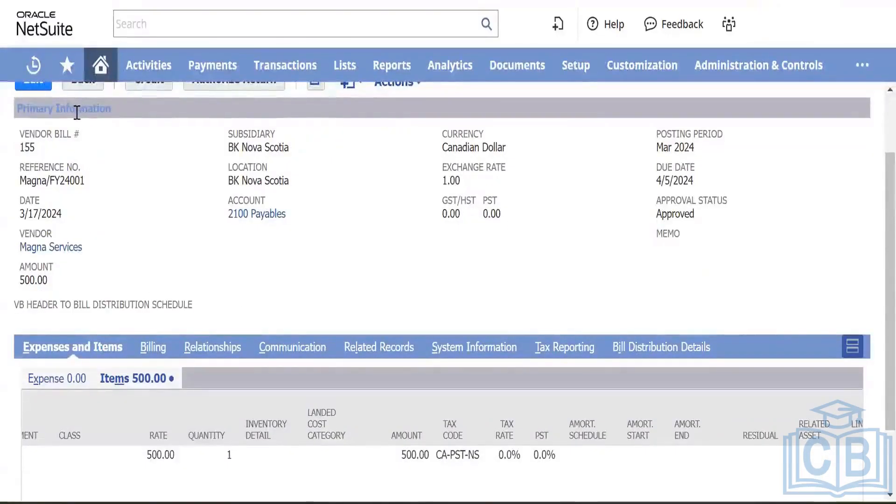
Step: Show the bill's Billing details, then its Relationships contacts
left_click(152, 352)
scroll(229, 413, "up", 1)
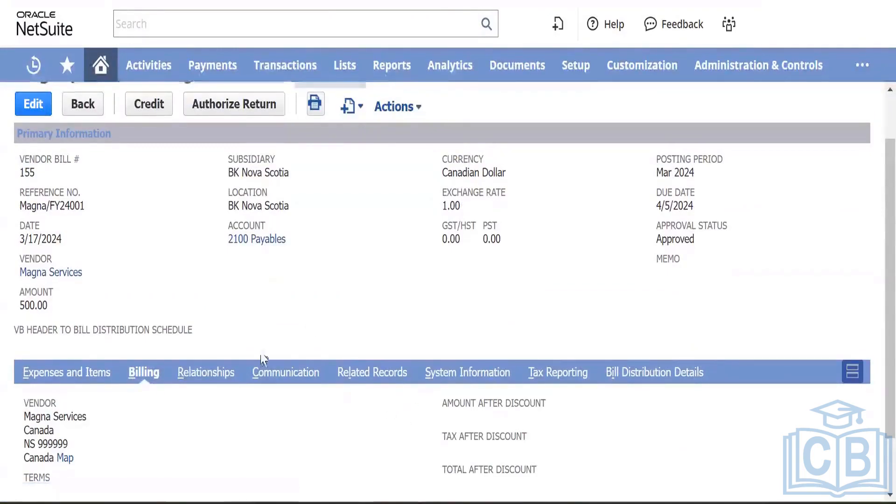
left_click(208, 375)
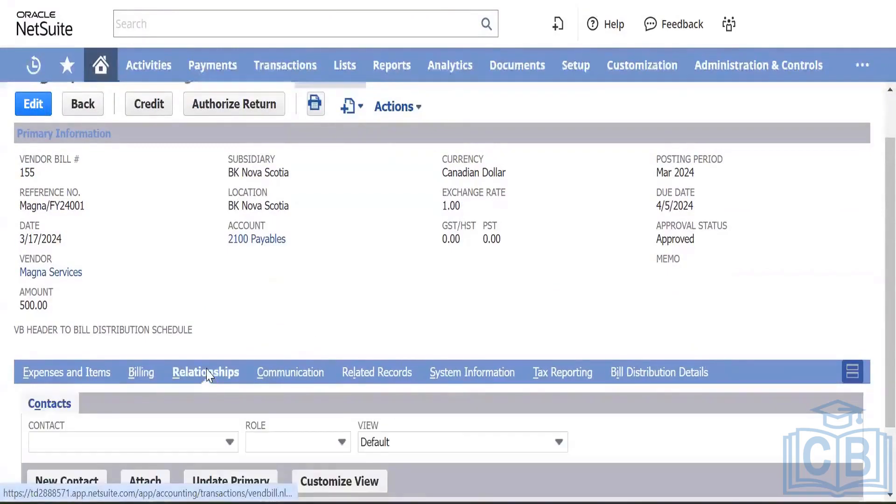
mouse_move(600, 82)
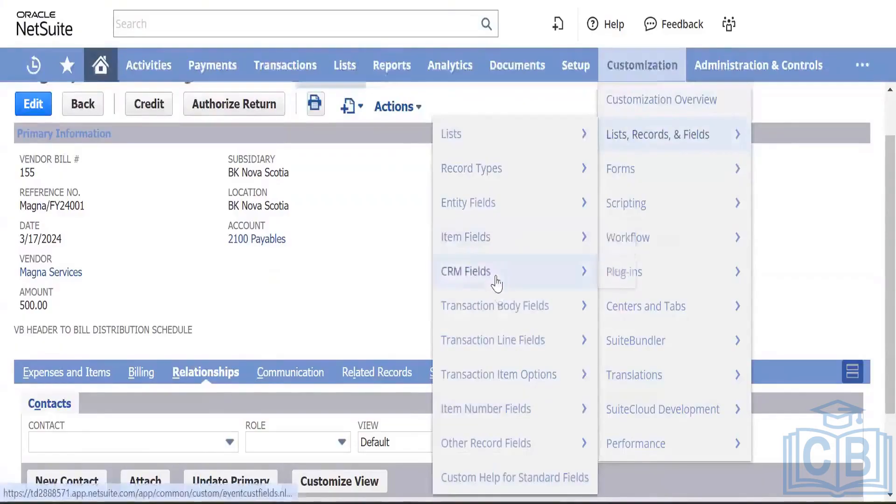
Step: Start a new transaction body field
mouse_move(499, 307)
left_click(615, 306)
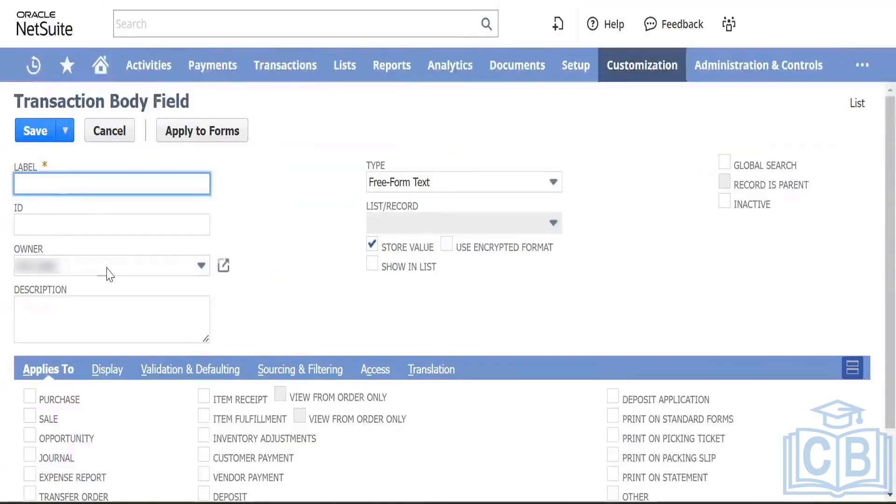
scroll(108, 271, "down", 2)
scroll(112, 269, "up", 2)
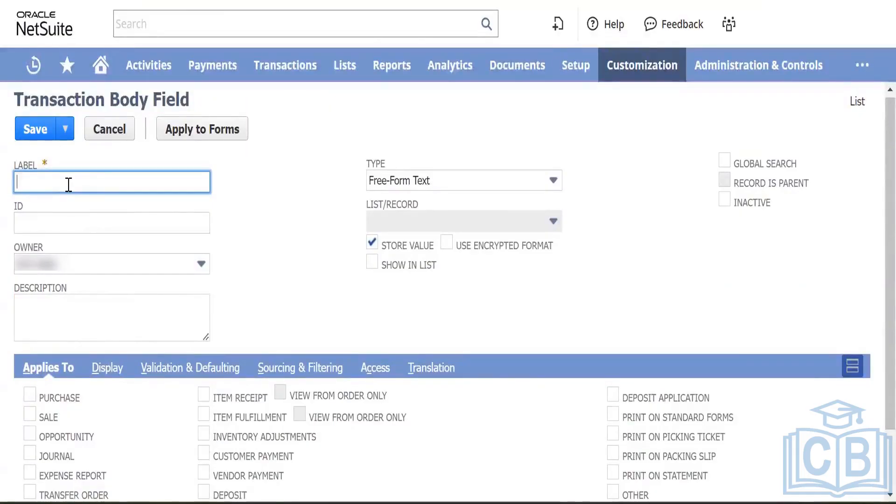
Step: Label the field 'Invoice Date' with description 'Enter the date of the invoice received from the vendor'
type("I")
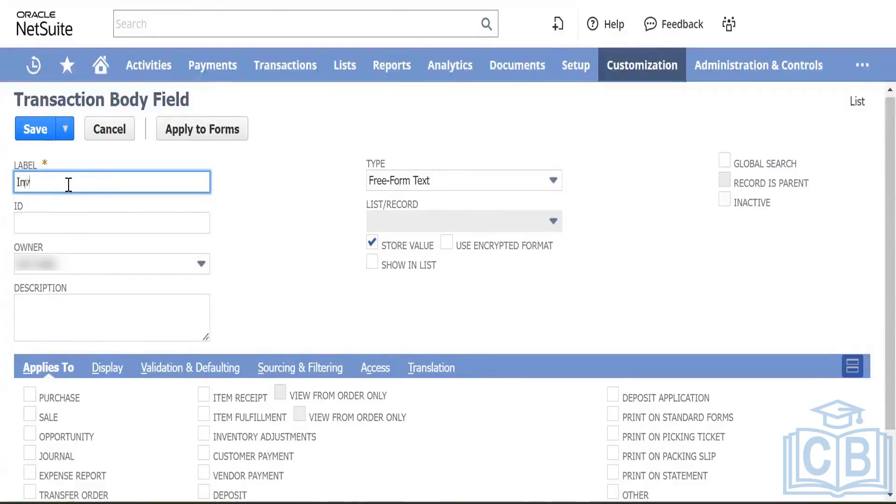
type("nvoice Date")
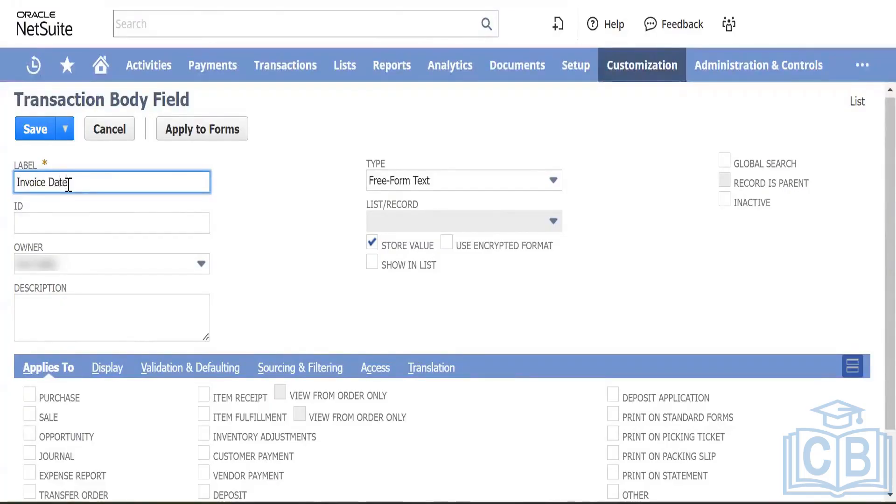
key("Tab")
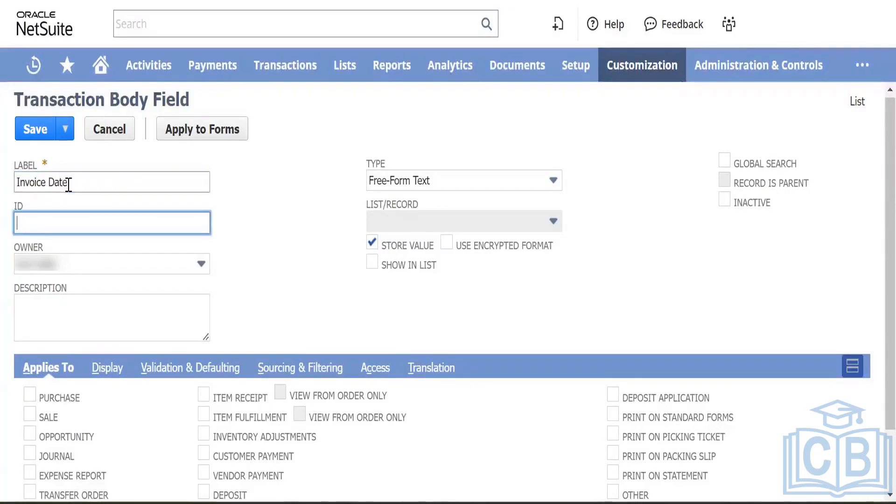
key("Tab")
key("Tab")
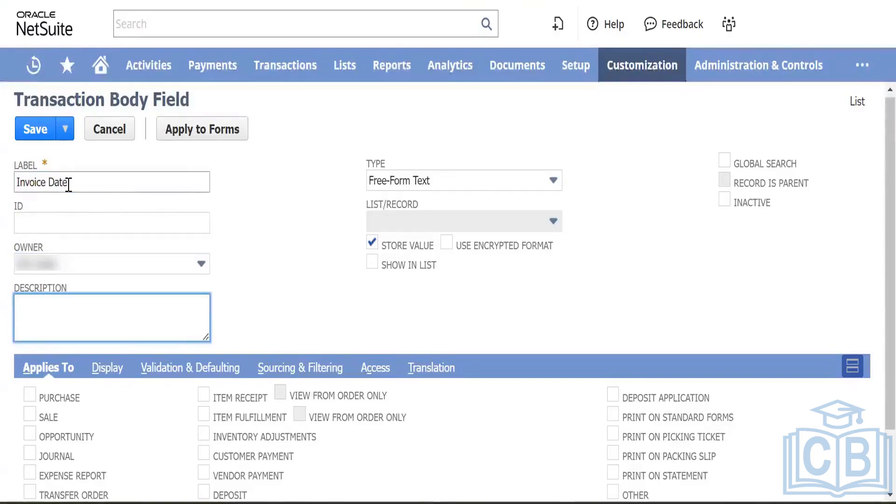
type("Enter")
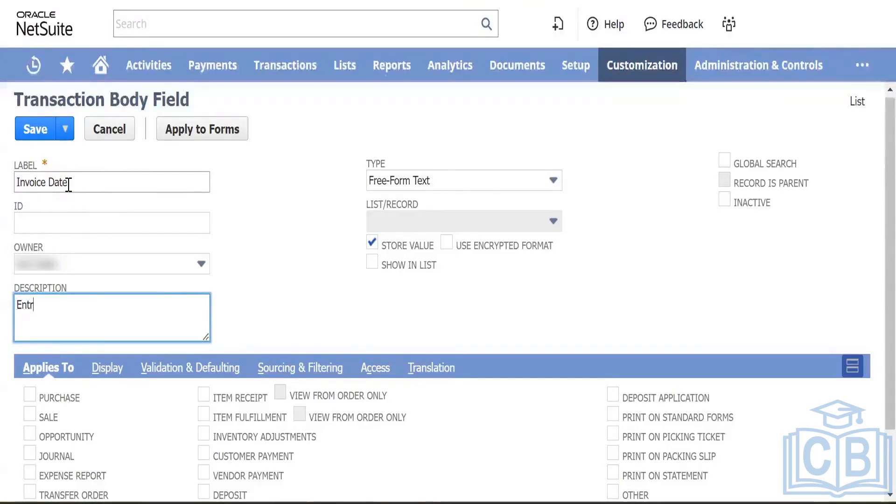
type(" the date")
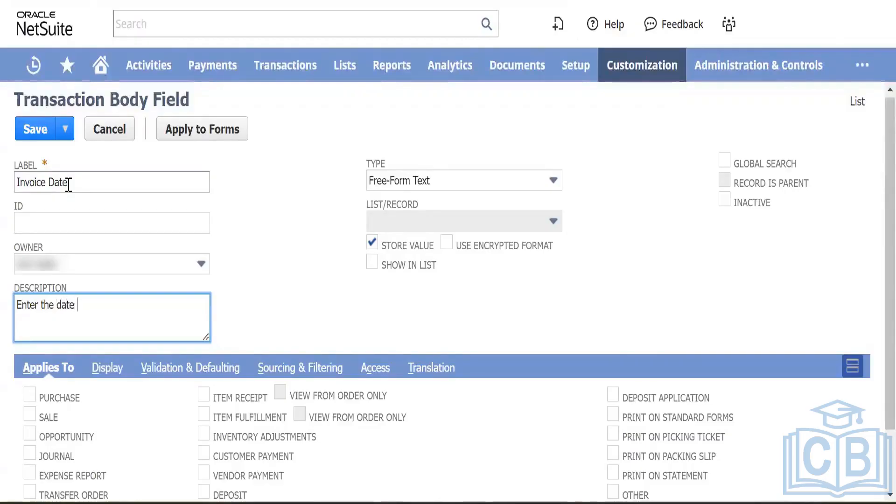
type(" of the invoice rec")
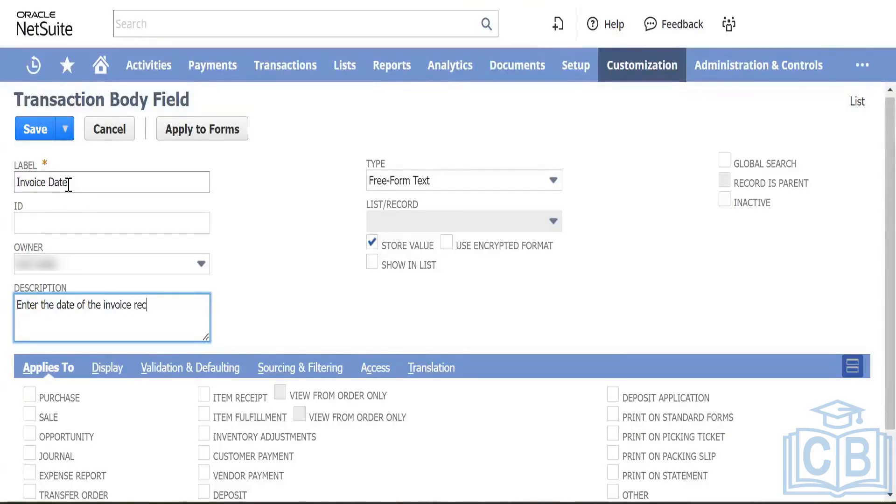
type("eived")
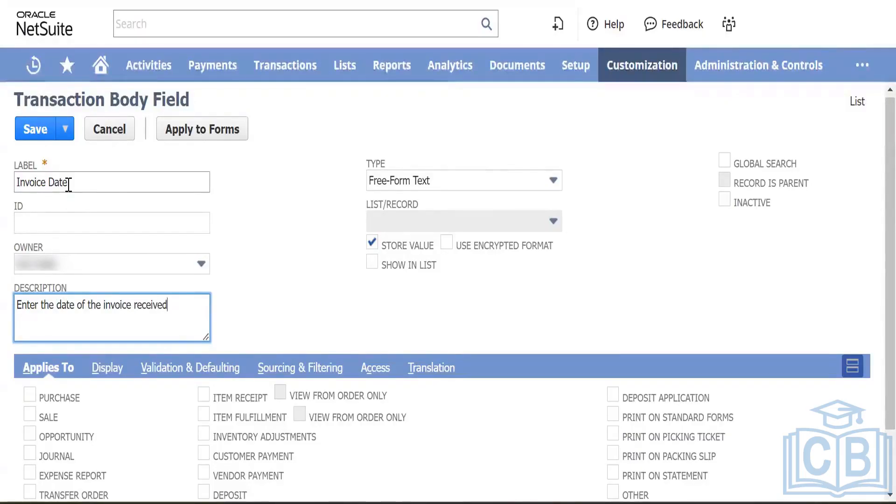
type(" from th")
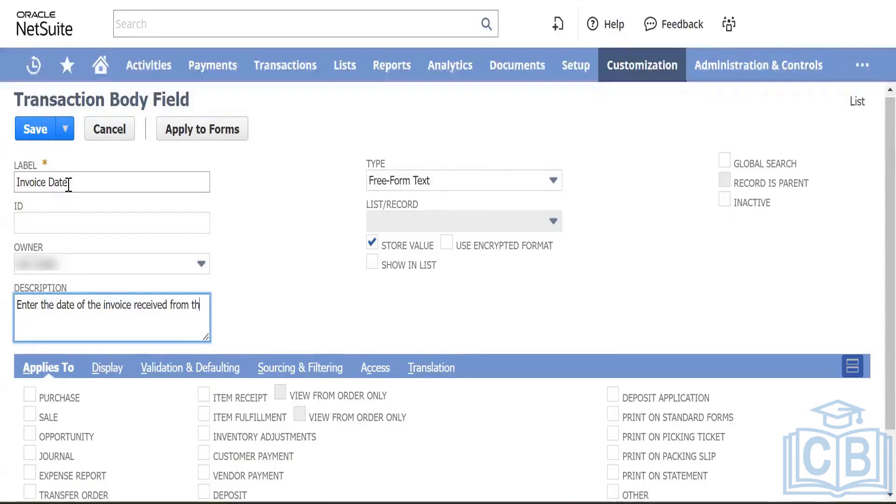
type("e vendor")
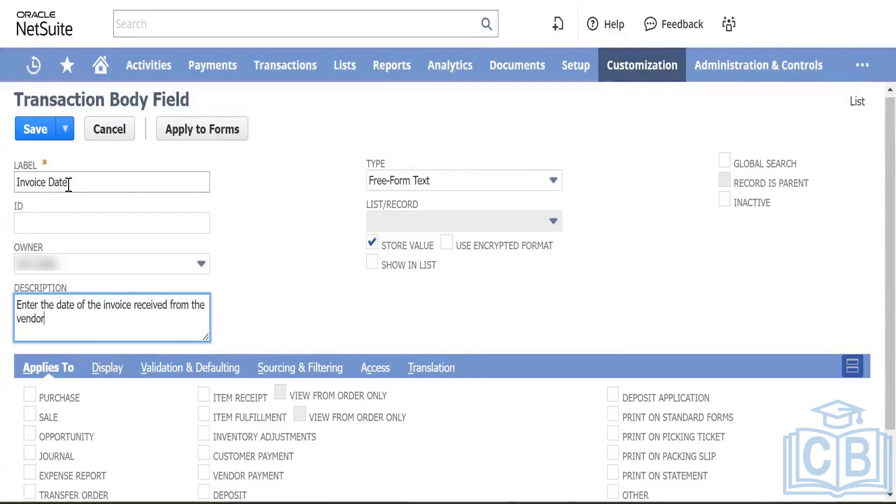
key("Tab")
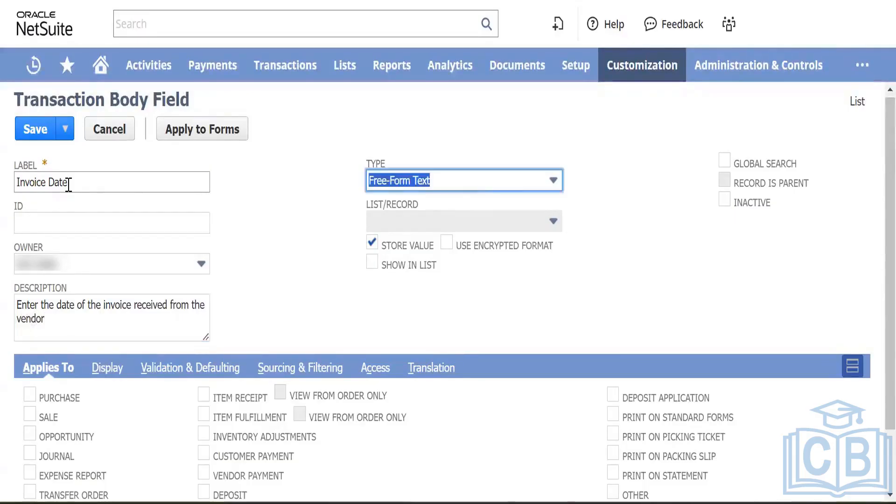
Step: Pick Date/Time from the field type list
left_click(495, 185)
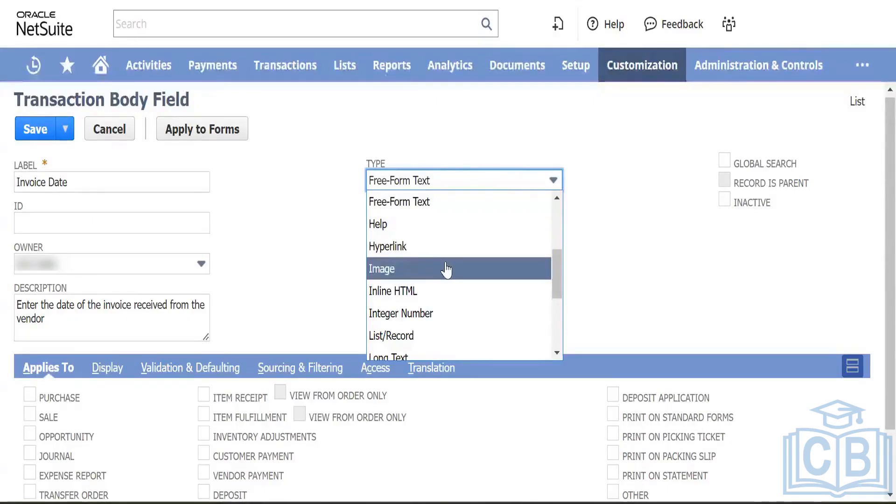
scroll(444, 265, "down", 1)
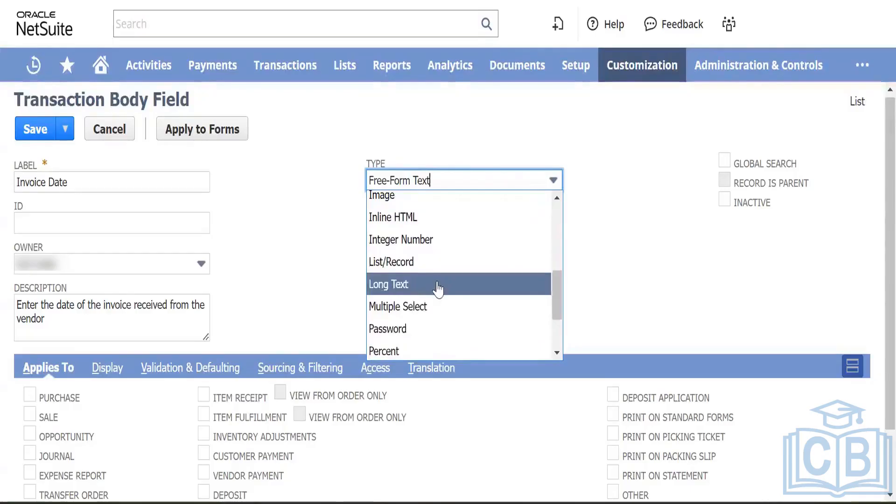
scroll(436, 289, "down", 1)
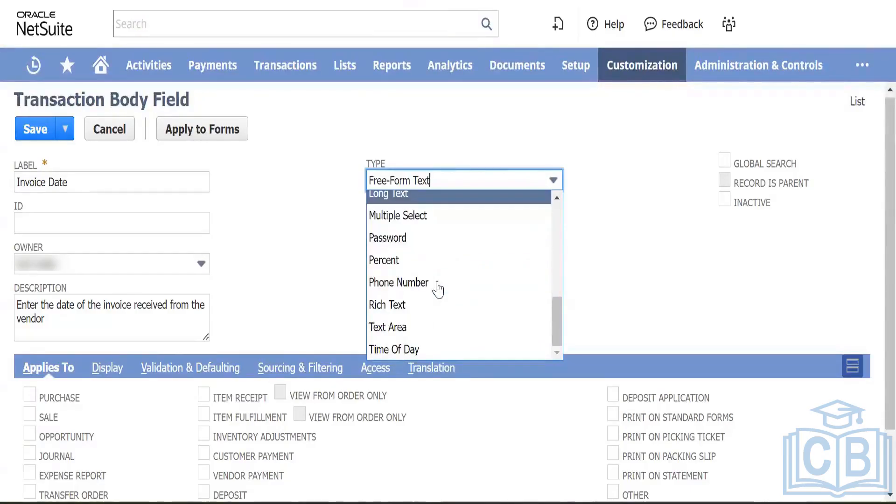
scroll(432, 303, "up", 3)
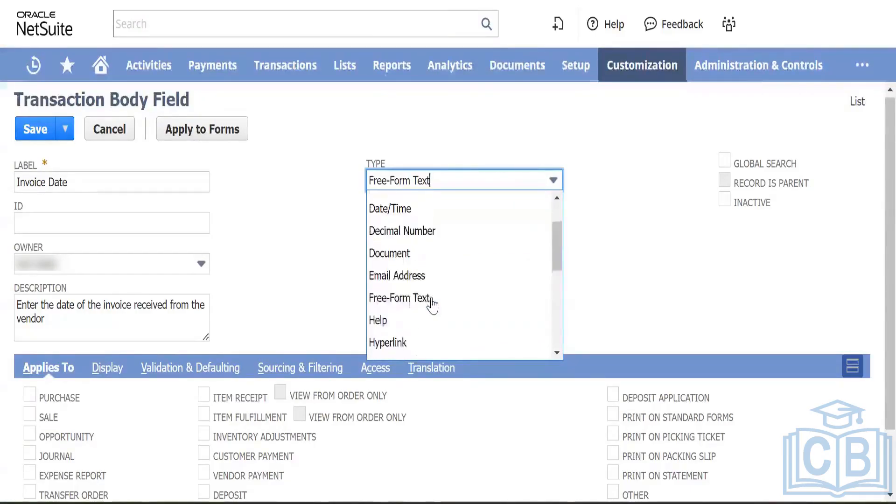
left_click(402, 208)
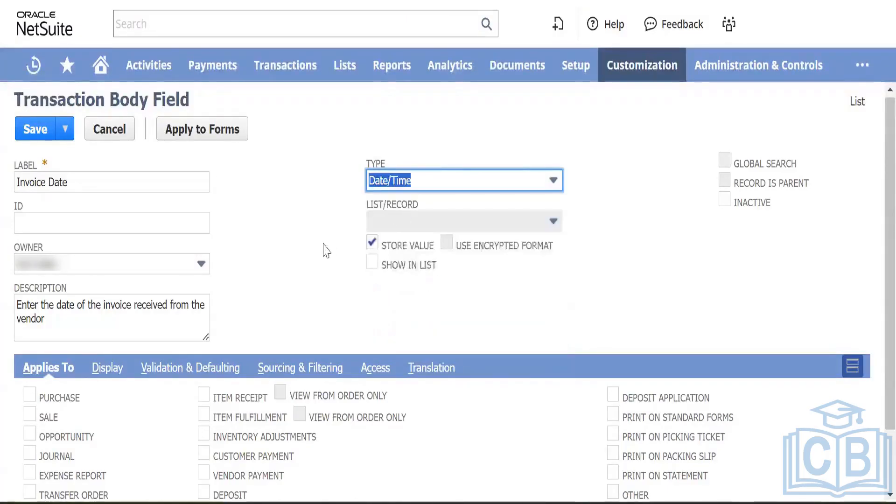
Step: Switch the type to List/Record and browse its record list without choosing one
left_click(470, 176)
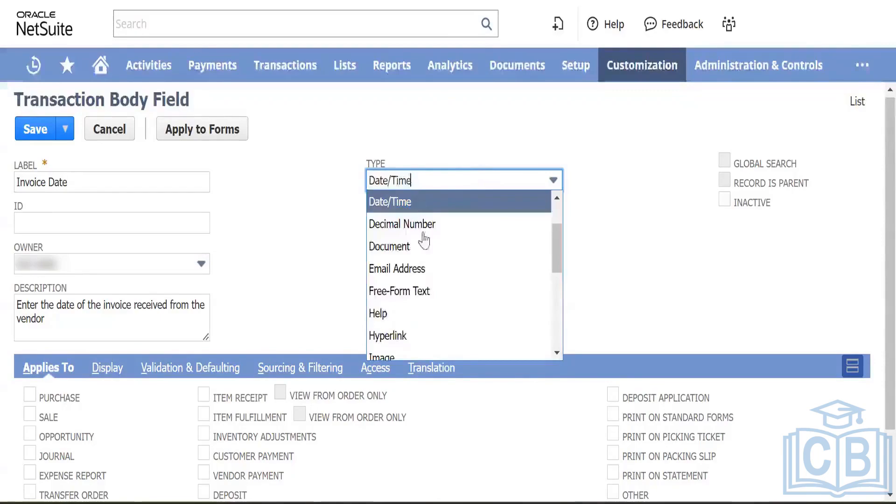
scroll(436, 259, "down", 2)
scroll(436, 259, "down", 2)
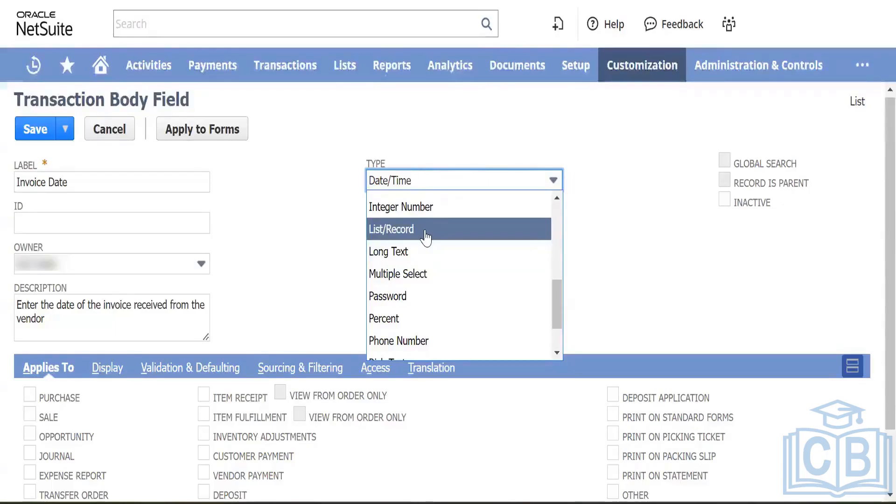
left_click(426, 238)
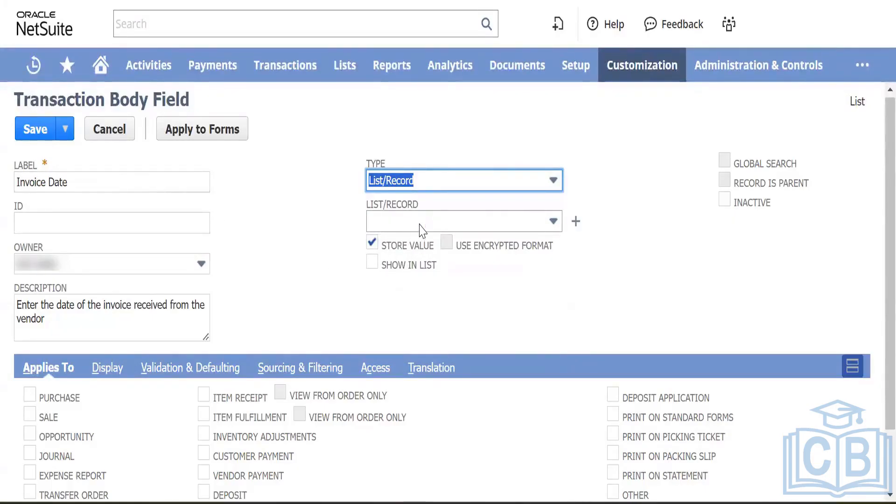
left_click(455, 228)
left_click(329, 236)
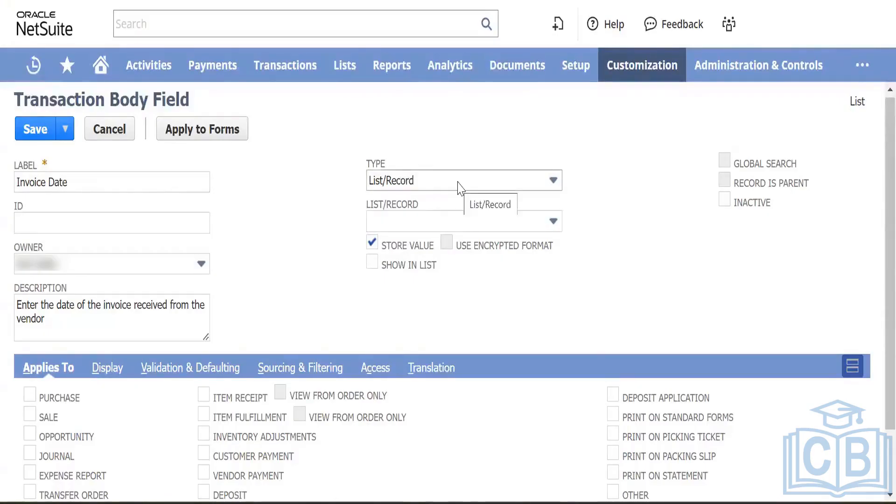
left_click(485, 219)
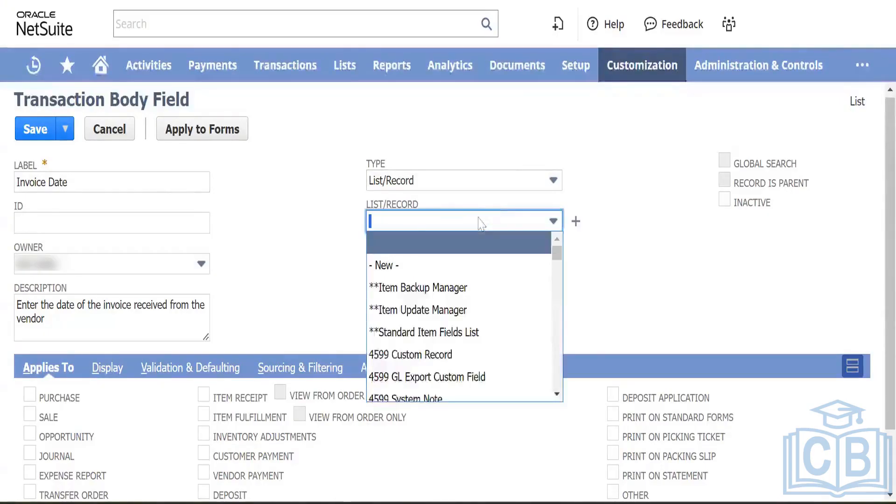
scroll(473, 306, "down", 3)
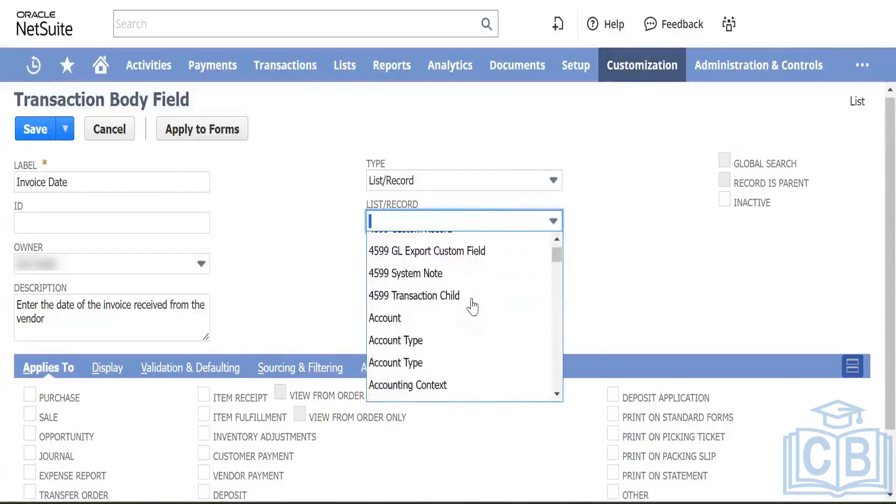
scroll(473, 305, "up", 4)
left_click(296, 245)
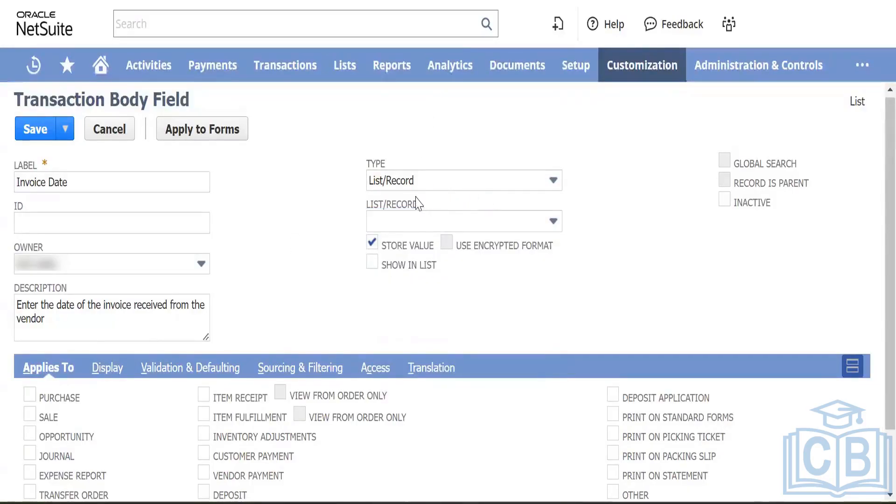
Step: Change the field type back to Date/Time
left_click(445, 184)
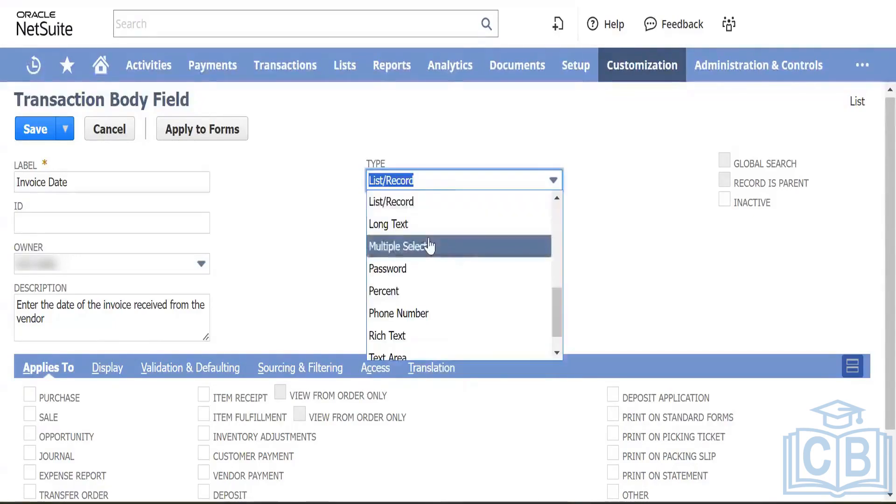
scroll(430, 245, "up", 3)
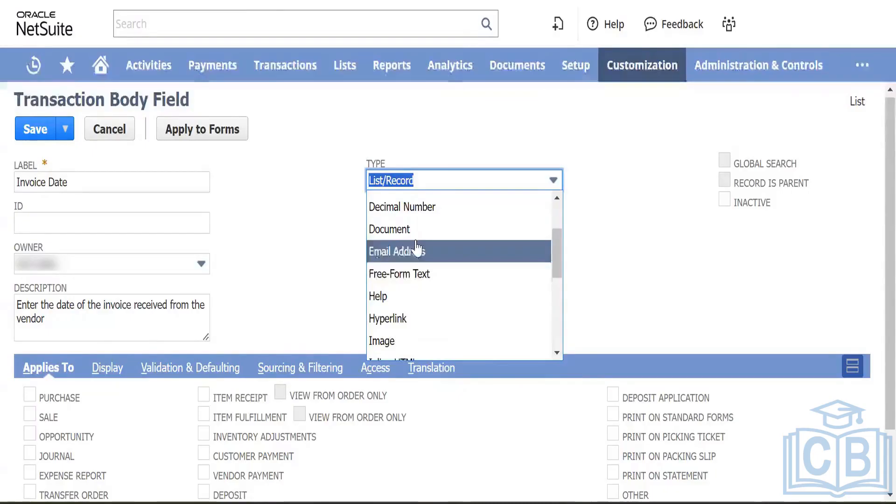
scroll(416, 250, "up", 3)
scroll(434, 271, "down", 1)
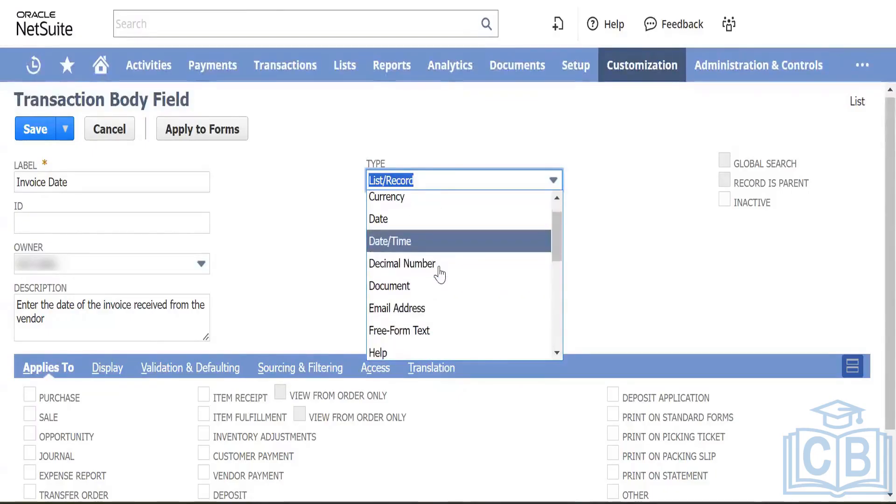
left_click(428, 241)
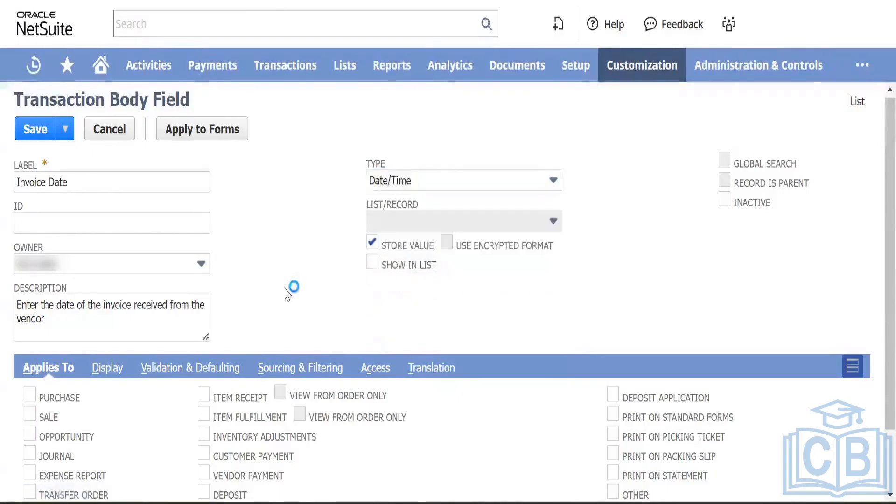
Step: Tick Purchase under Applies To for the Invoice Date field
scroll(286, 294, "down", 2)
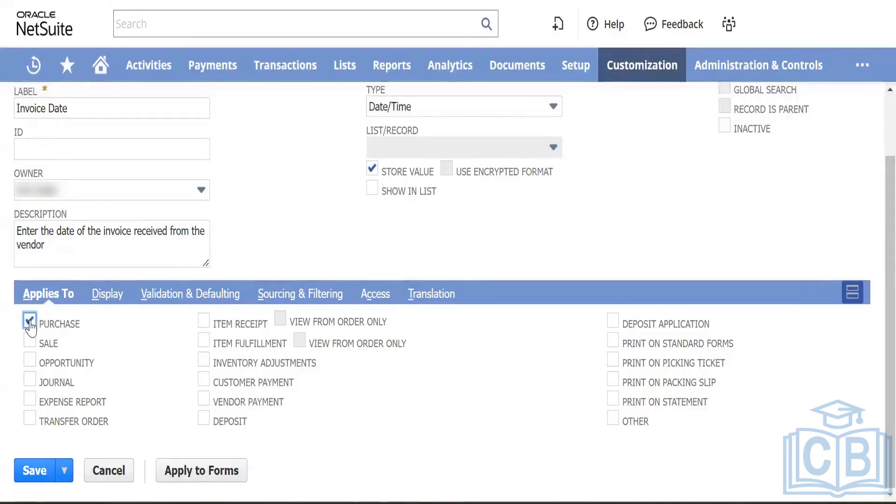
left_click(60, 328)
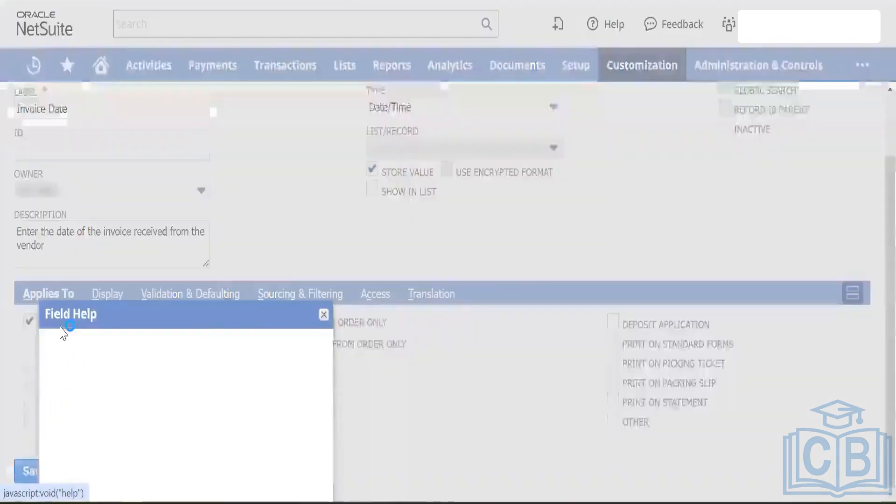
left_click(324, 314)
scroll(313, 211, "up", 2)
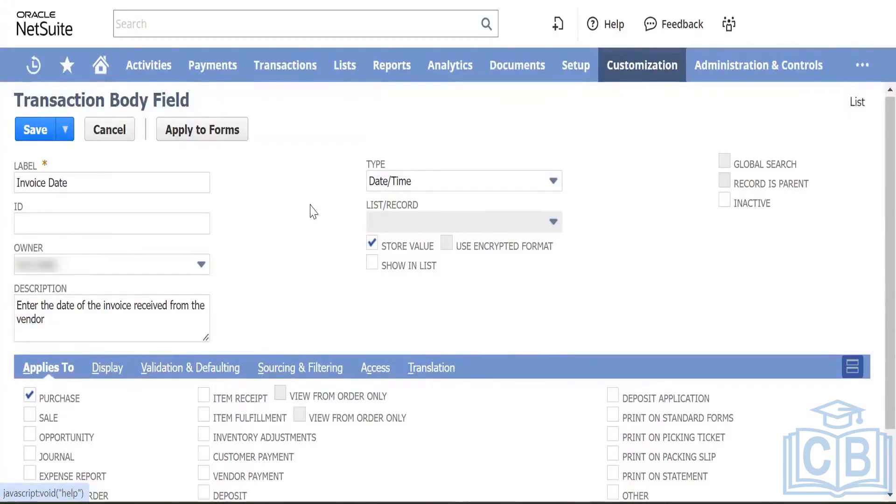
scroll(304, 222, "down", 2)
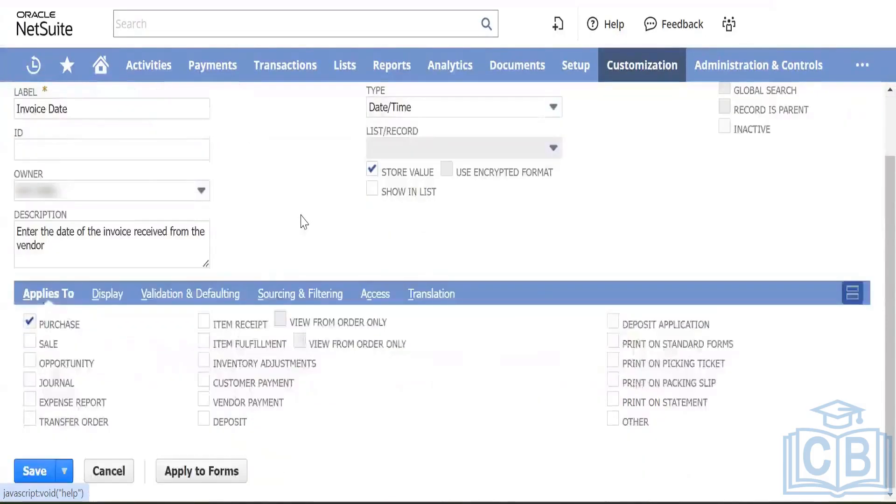
Step: In Display settings, place the field on the Main subtab
left_click(112, 298)
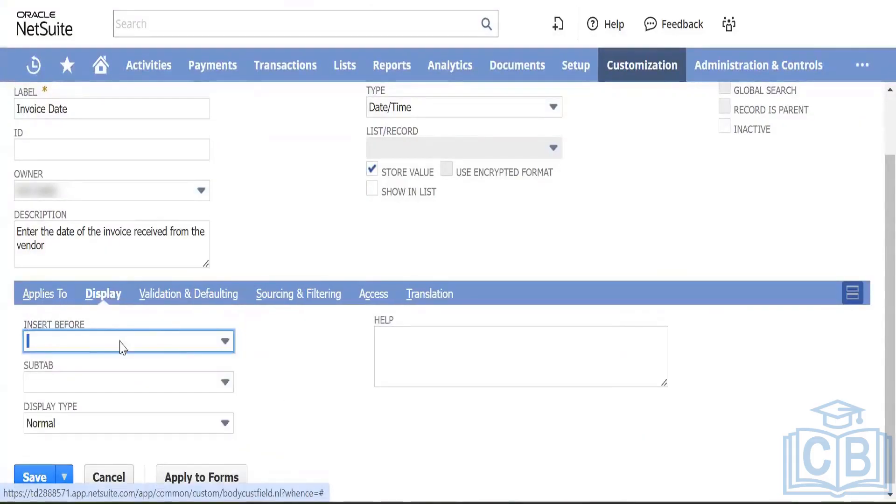
left_click(196, 382)
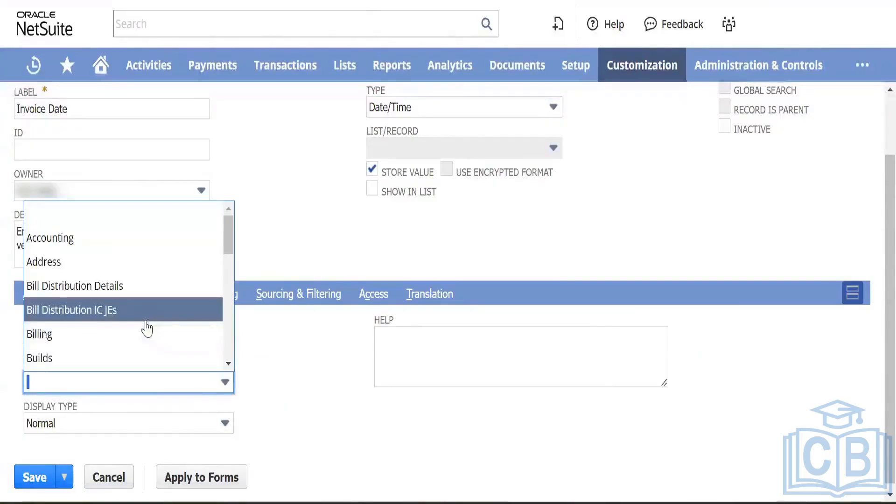
scroll(144, 327, "down", 7)
scroll(140, 326, "up", 1)
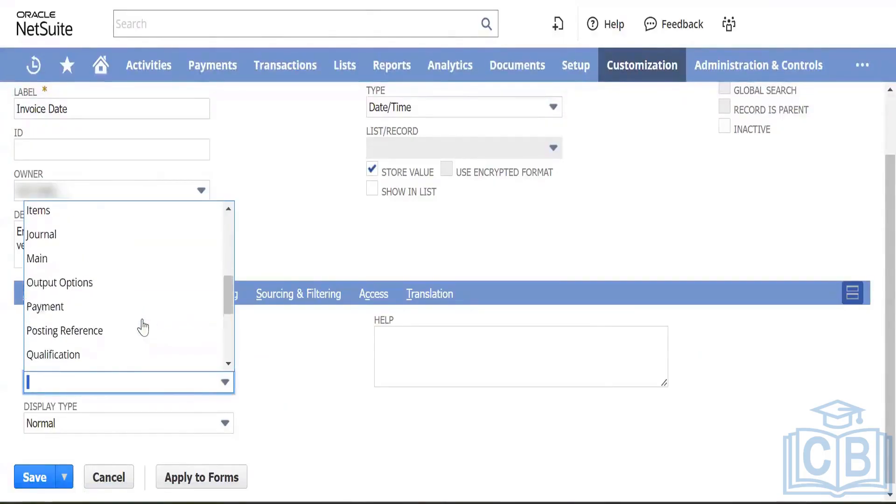
left_click(77, 258)
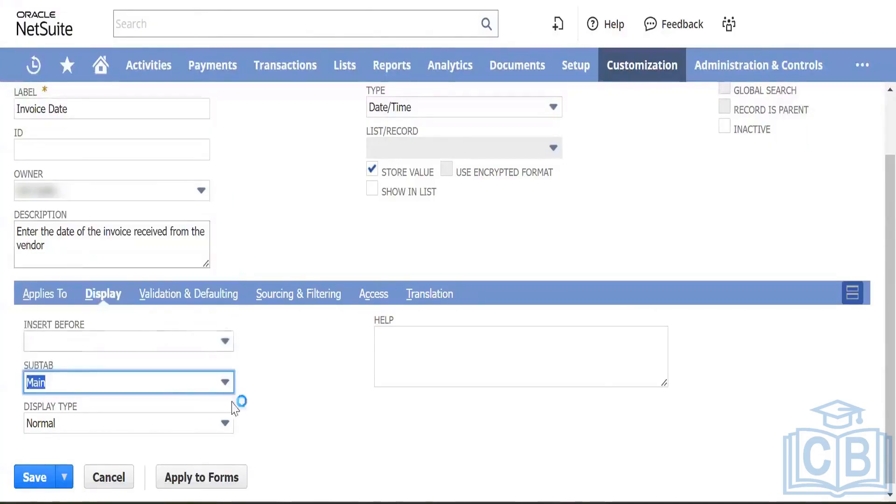
left_click(307, 411)
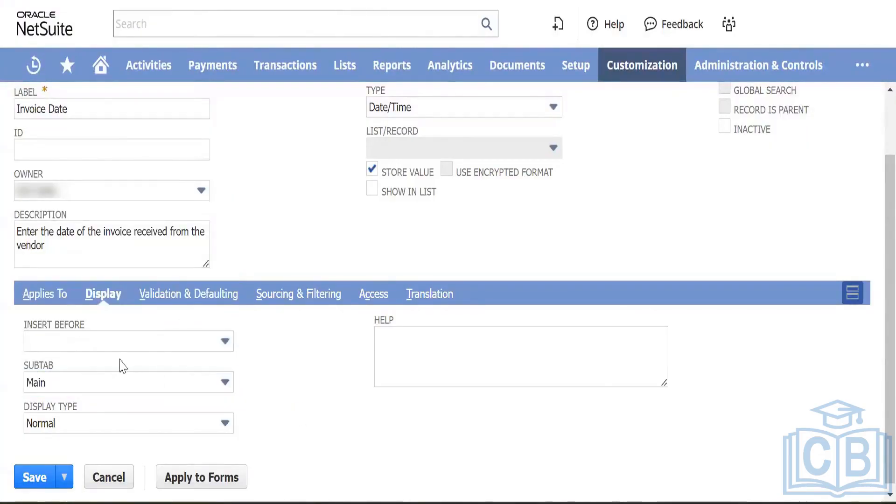
Step: Set Insert Before to Reference No
left_click(182, 349)
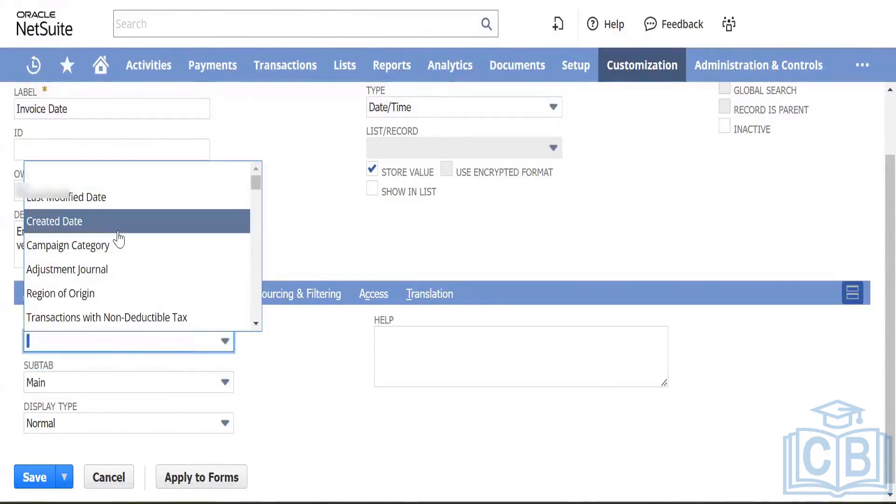
scroll(118, 239, "down", 2)
scroll(119, 239, "up", 2)
scroll(119, 239, "down", 2)
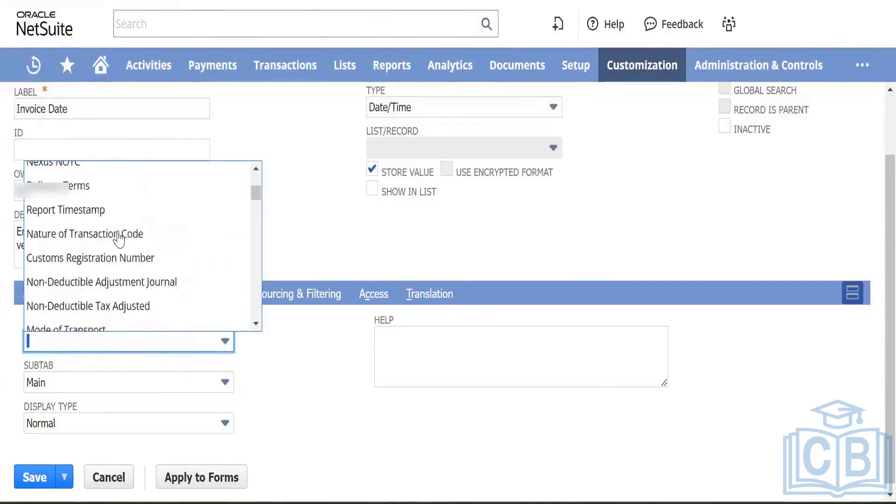
scroll(119, 239, "down", 10)
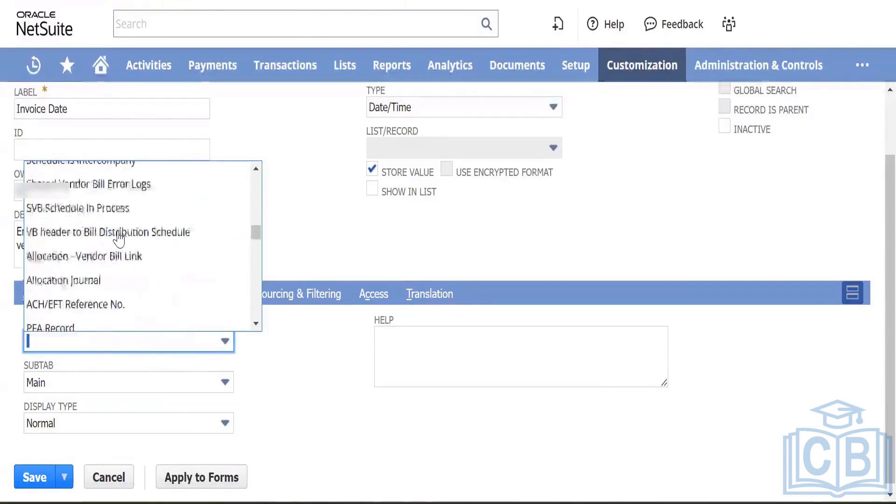
scroll(119, 238, "down", 10)
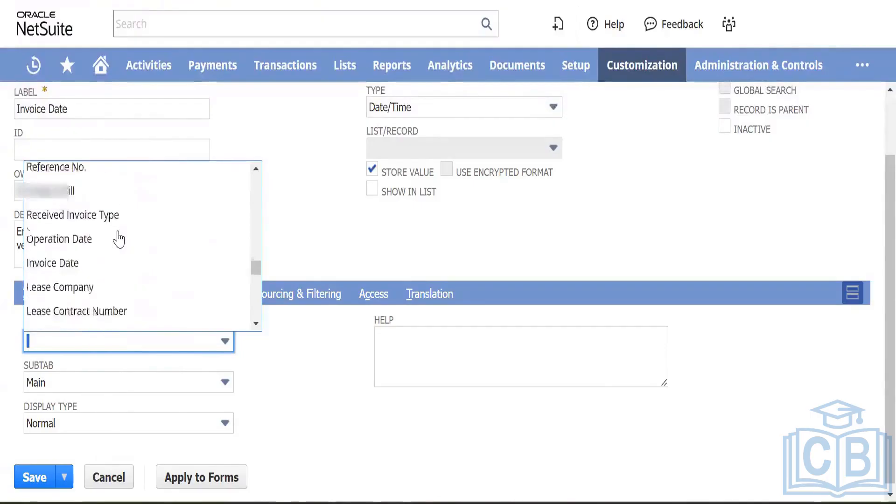
scroll(118, 237, "up", 2)
scroll(127, 256, "down", 1)
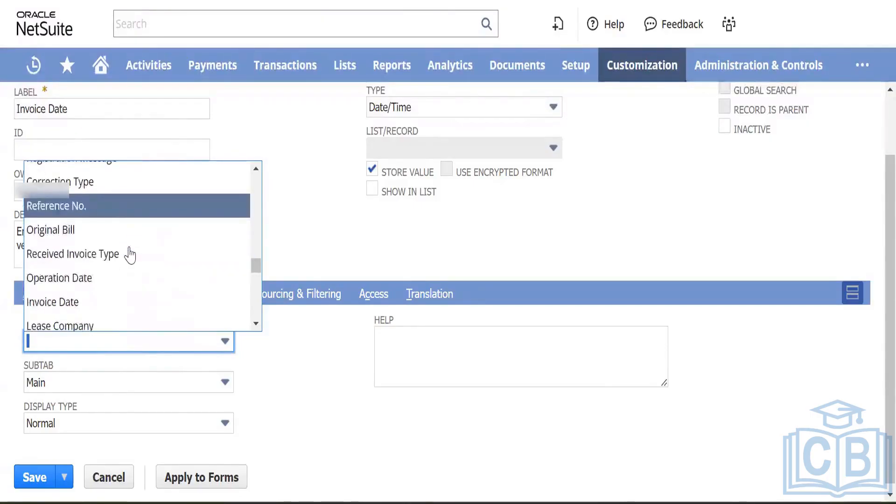
scroll(128, 254, "up", 1)
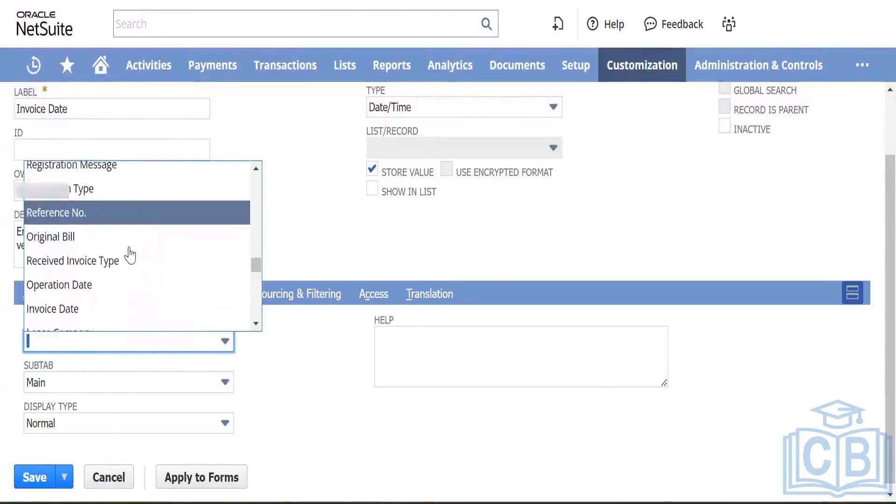
left_click(101, 227)
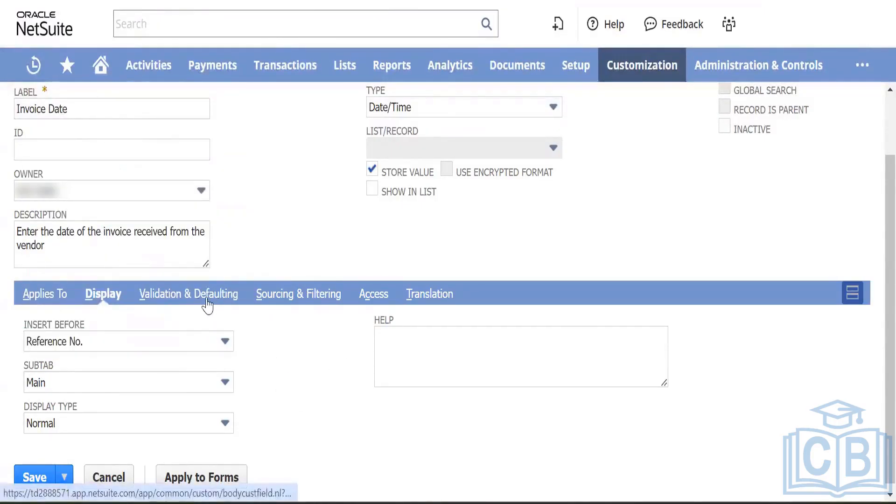
Step: Keep Display Type Normal and save, then go back after the field-already-exists notice
scroll(325, 384, "down", 1)
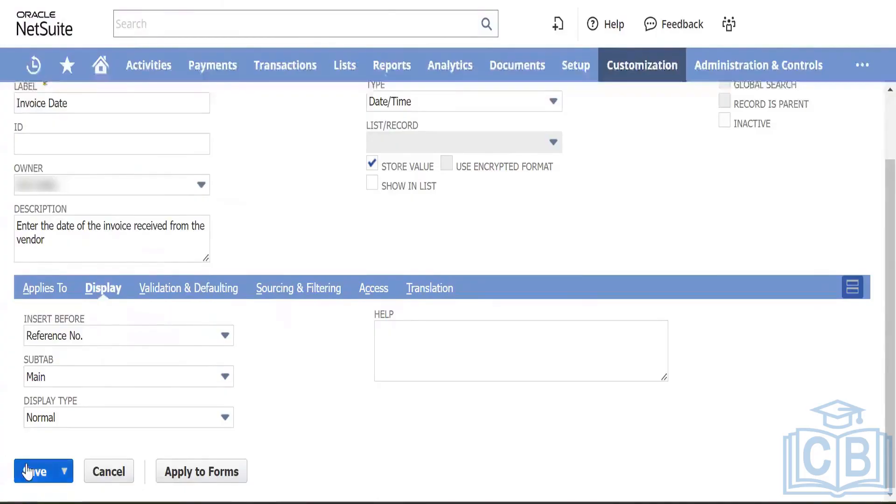
left_click(108, 418)
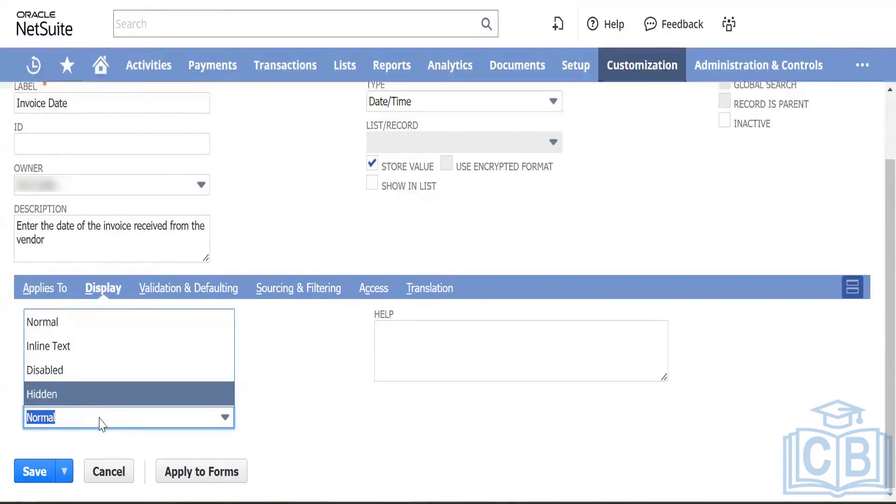
left_click(84, 324)
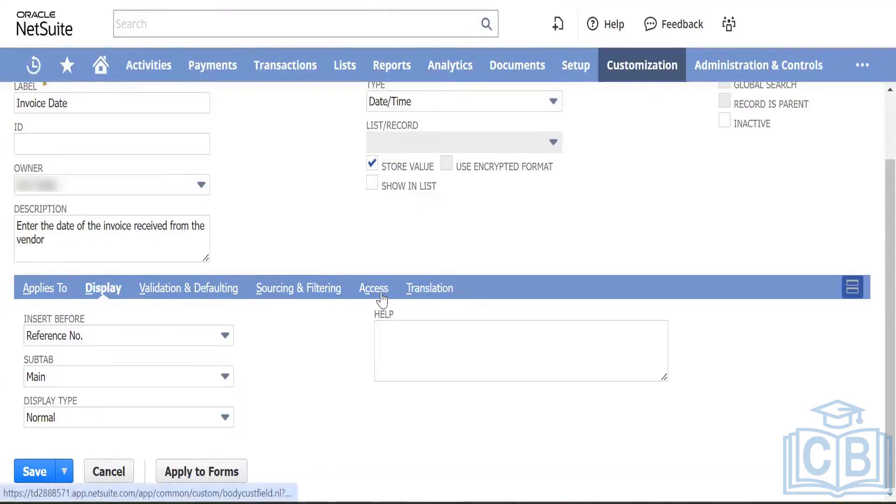
left_click(35, 473)
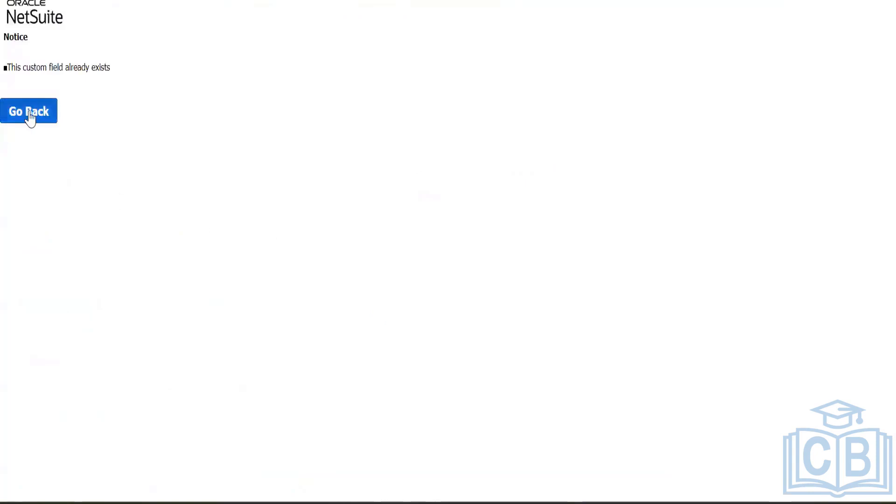
left_click(29, 113)
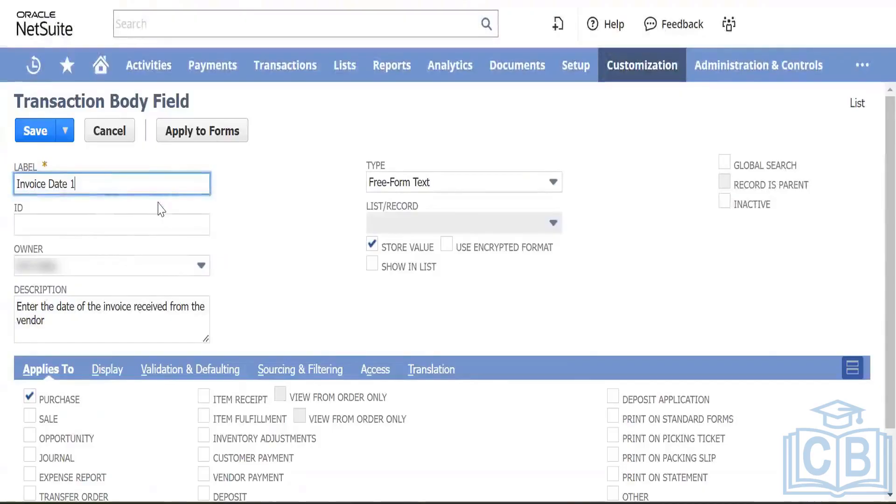
Step: Put the Invoice Date 1 field on the Main subtab in its Display settings
key("Tab")
scroll(310, 342, "down", 2)
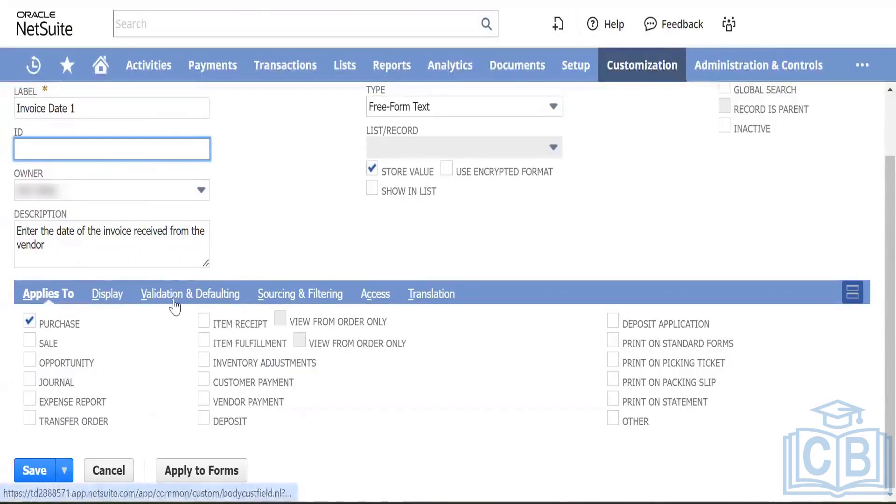
left_click(107, 294)
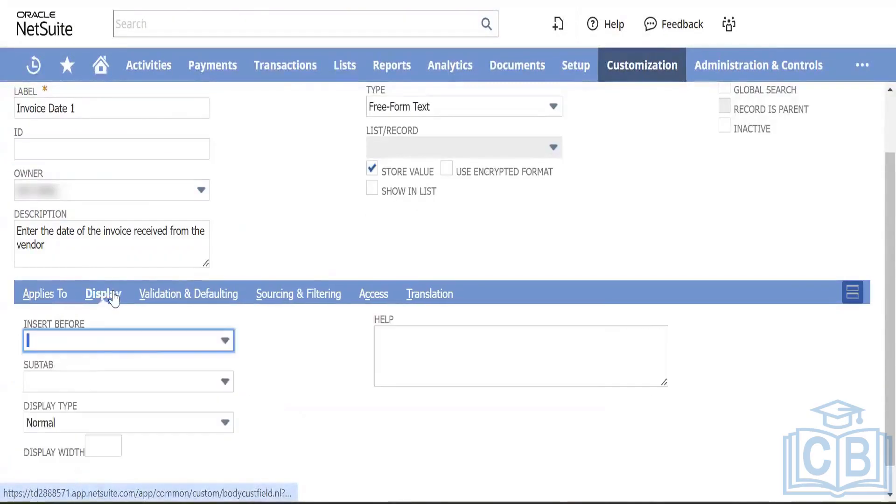
left_click(154, 382)
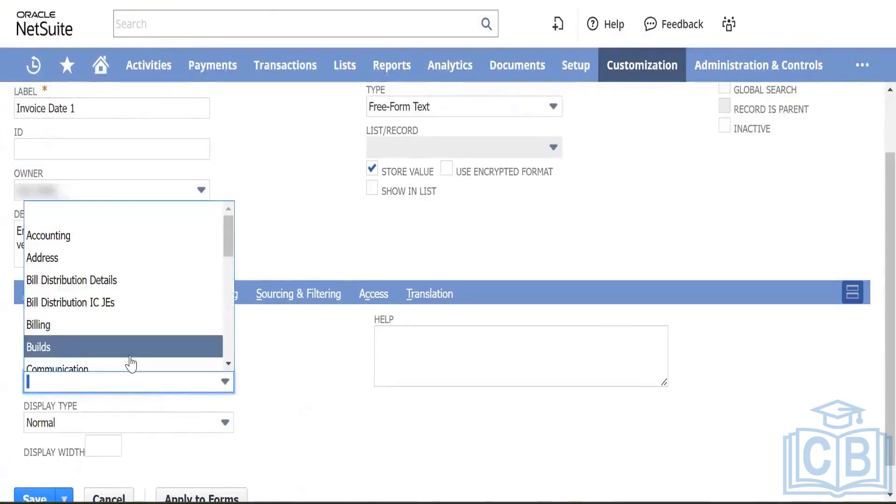
type("m")
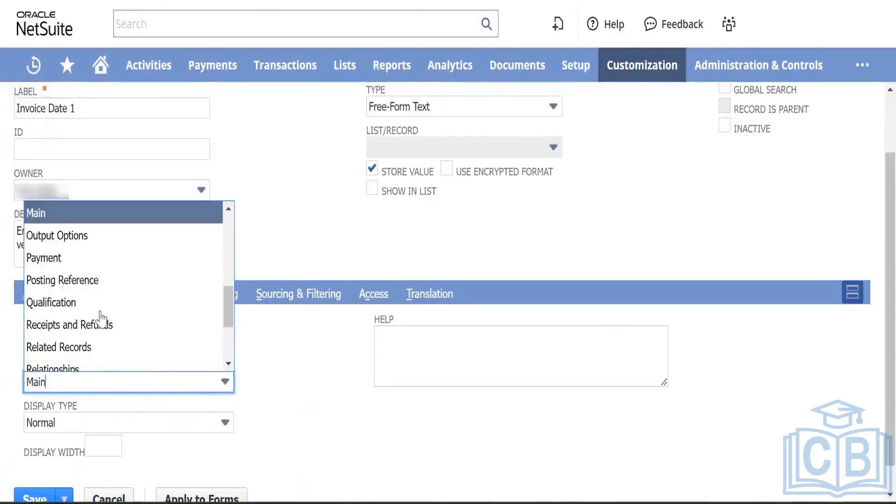
left_click(98, 217)
Step: Browse the Insert Before list for a position on the form
left_click(132, 342)
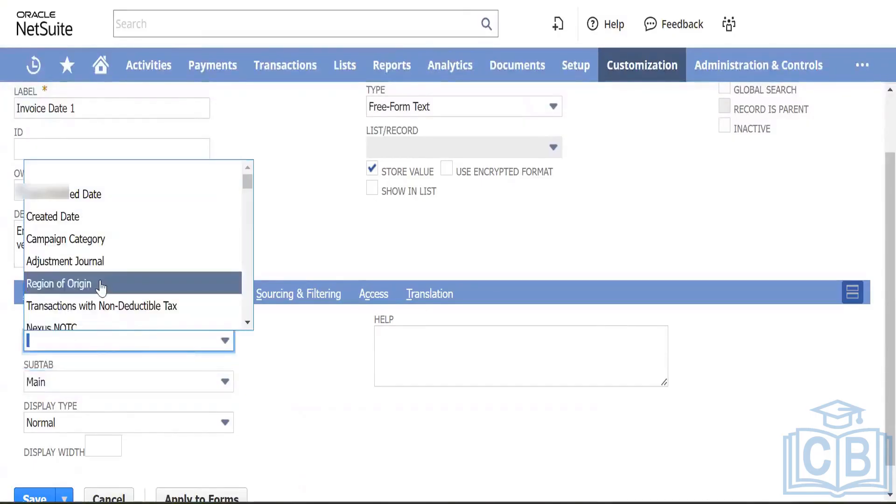
scroll(106, 286, "down", 3)
scroll(110, 288, "down", 3)
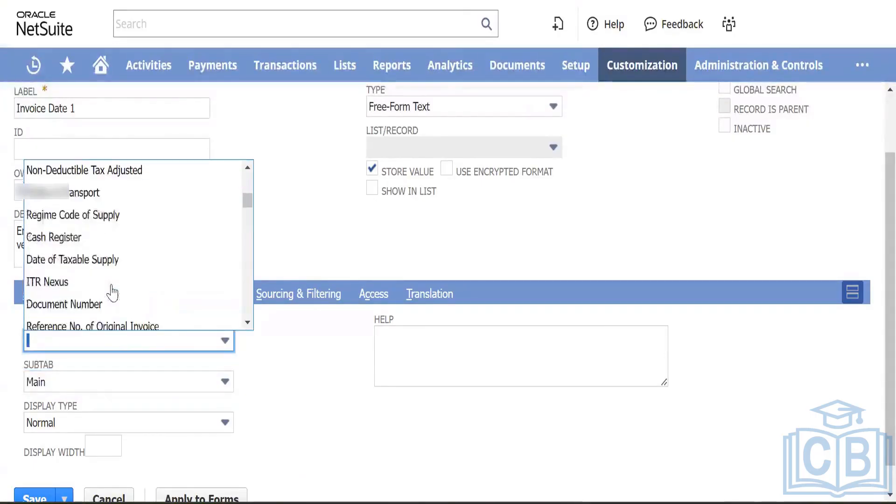
scroll(112, 292, "down", 3)
scroll(112, 293, "down", 1)
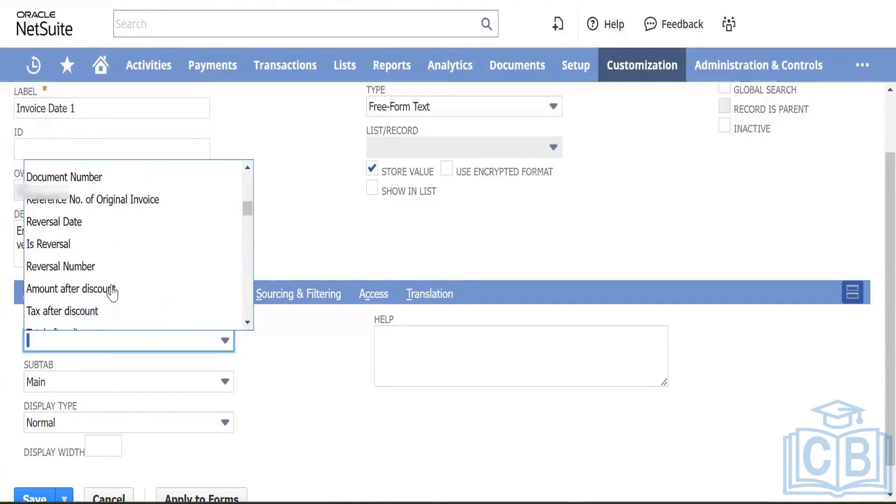
scroll(112, 293, "down", 3)
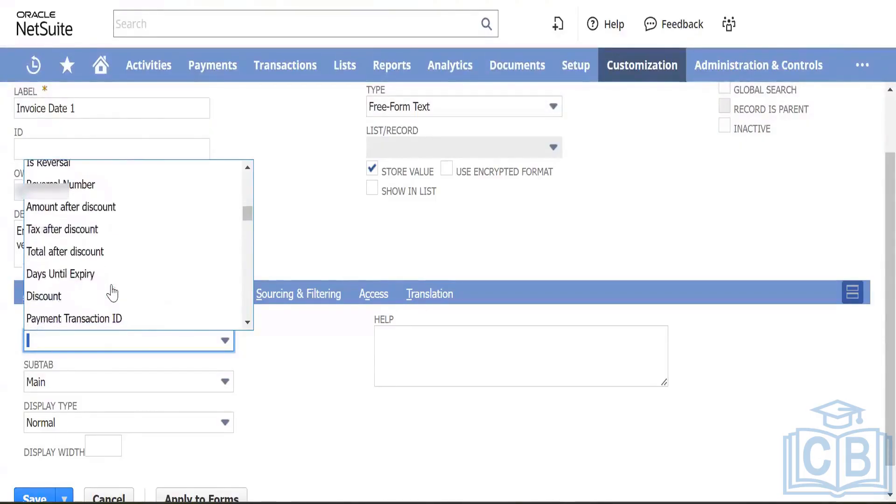
scroll(112, 293, "up", 4)
scroll(112, 292, "up", 5)
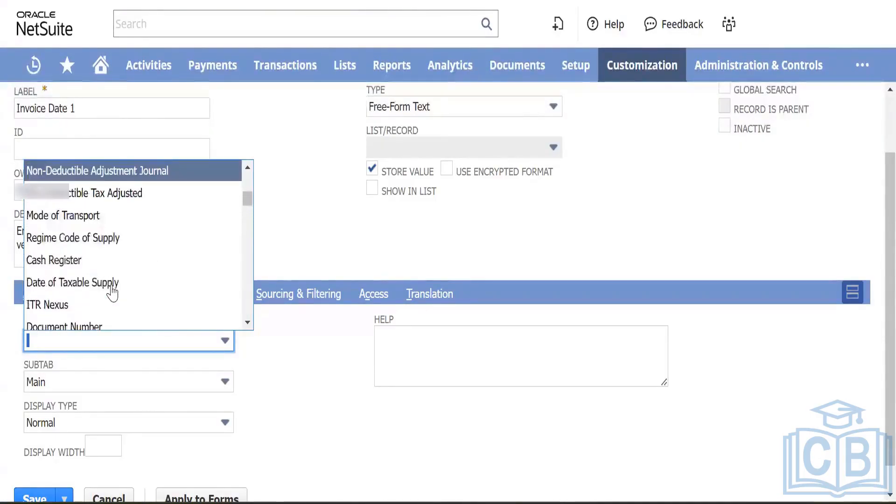
scroll(112, 293, "up", 3)
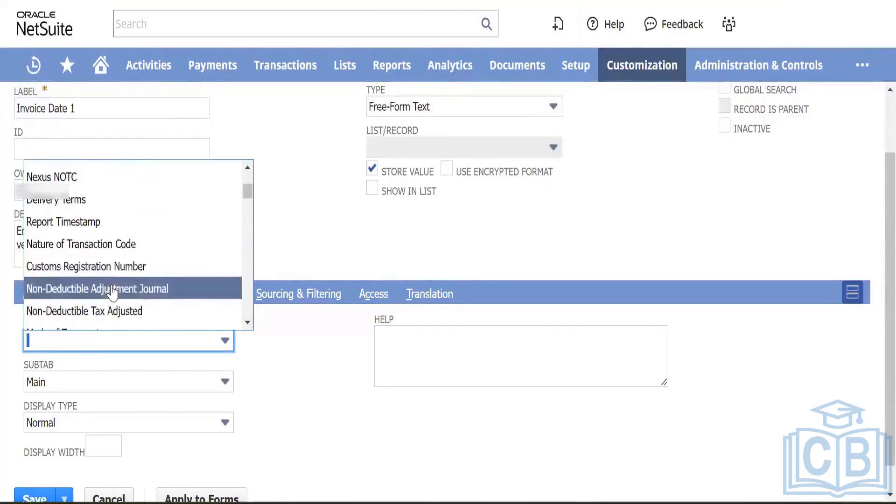
scroll(112, 293, "down", 15)
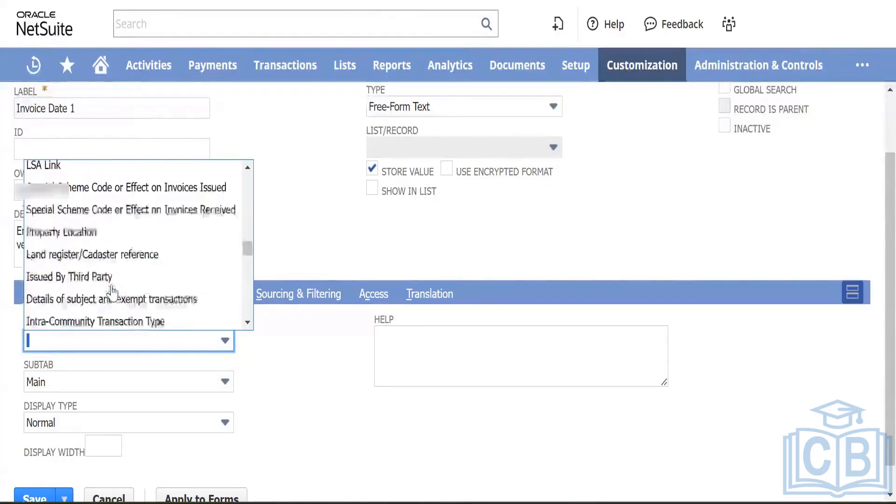
scroll(112, 293, "down", 5)
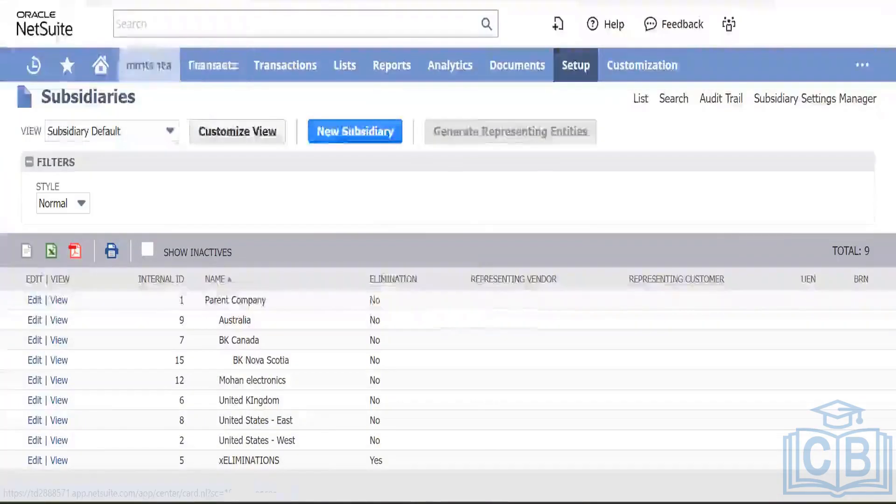
Step: Open a new vendor Bill form dated 3/17/2024 via Payables > Enter Bills
mouse_move(272, 76)
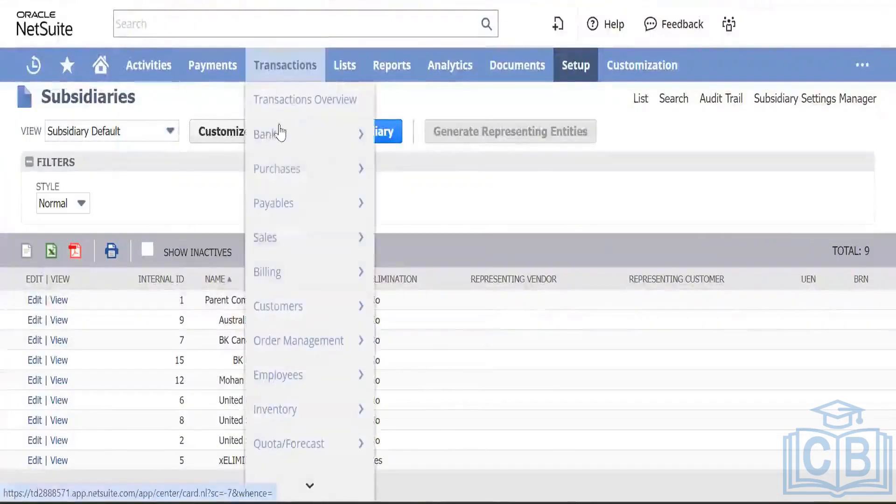
mouse_move(288, 135)
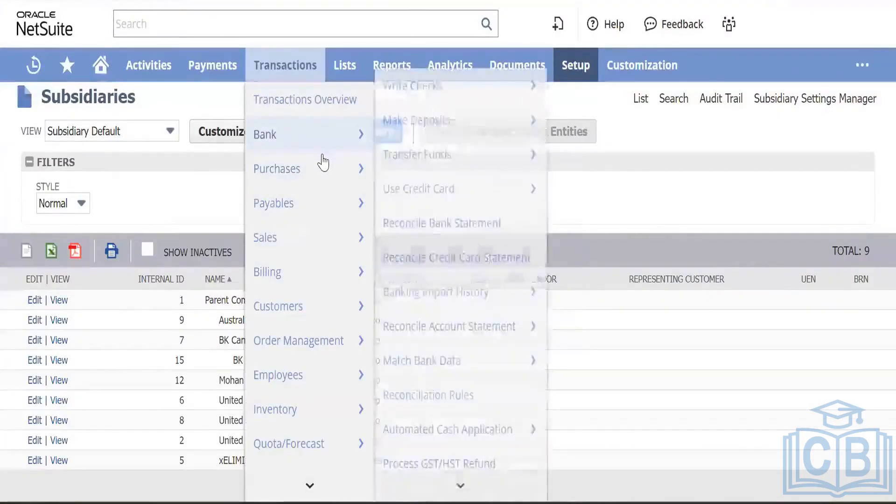
mouse_move(320, 184)
mouse_move(314, 206)
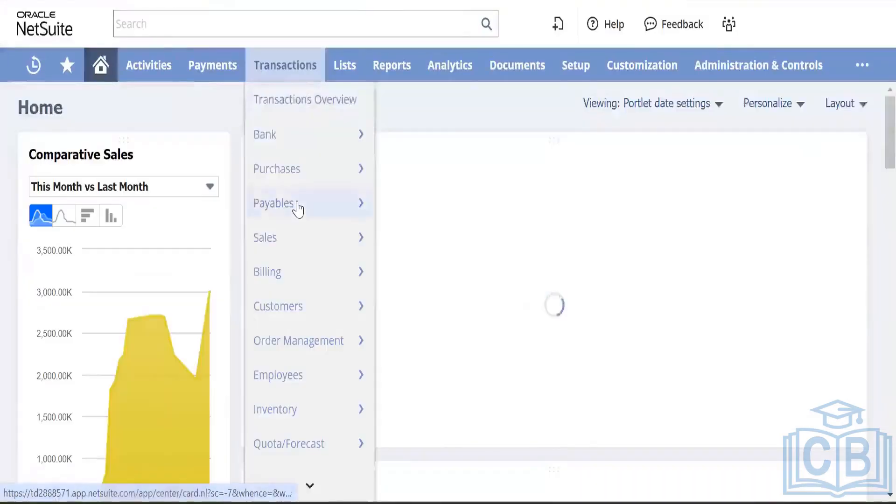
mouse_move(296, 206)
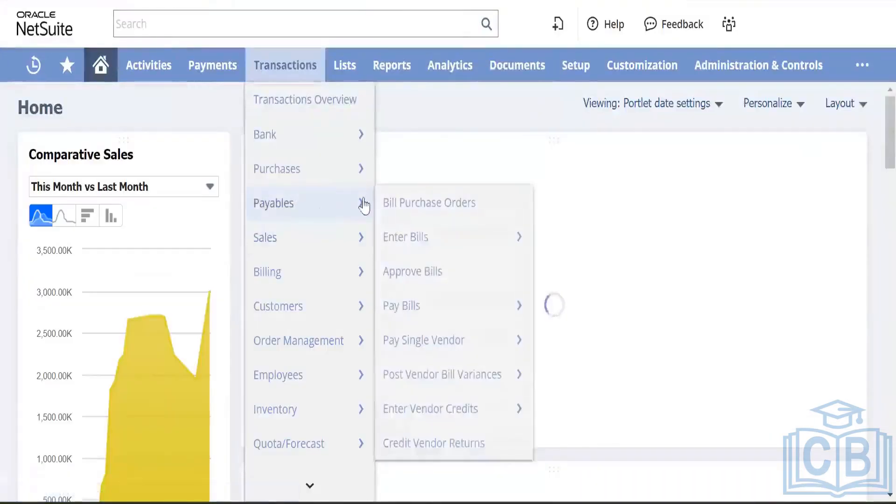
mouse_move(452, 239)
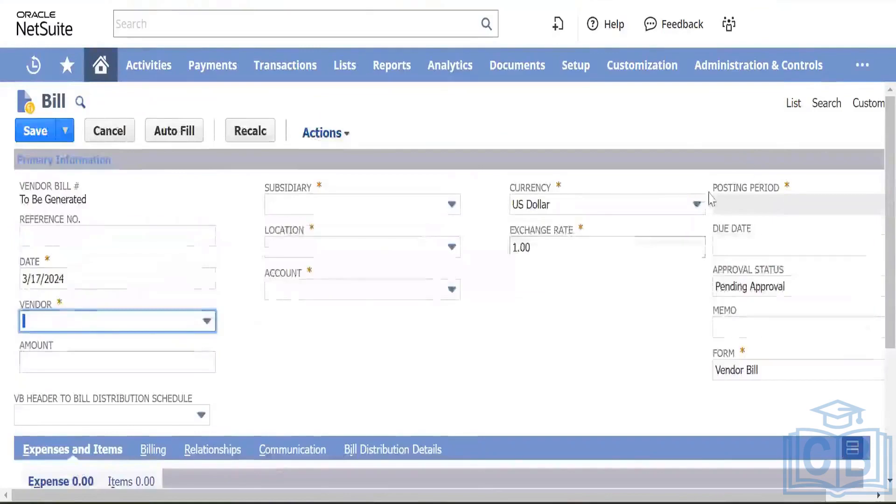
Step: Customize the bill's entry form, leaving the unsaved bill, to open Vendor Bill 2
mouse_move(866, 107)
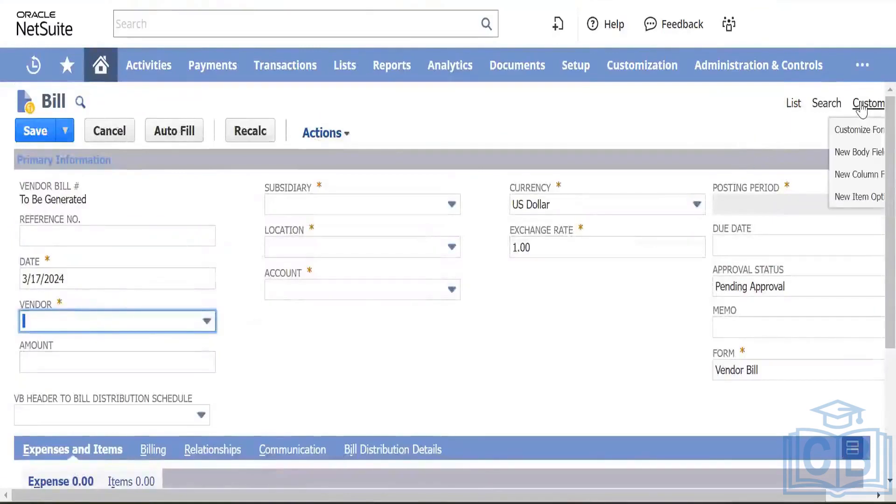
left_click(858, 130)
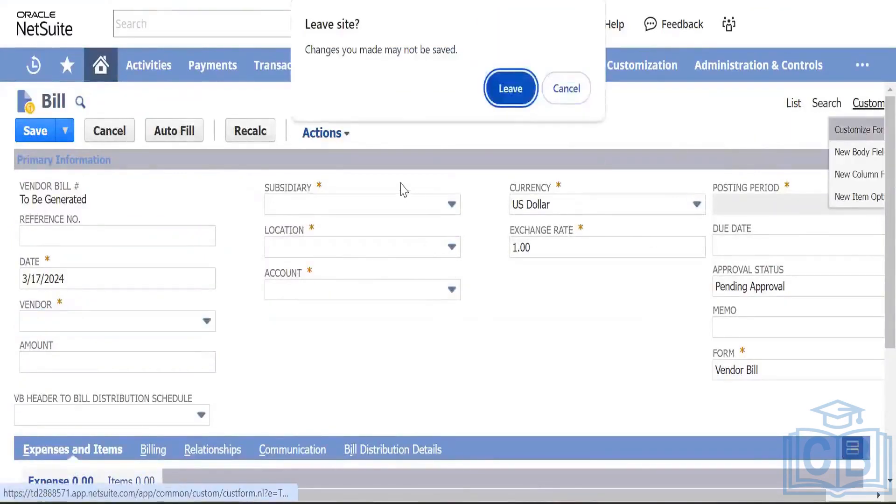
left_click(515, 88)
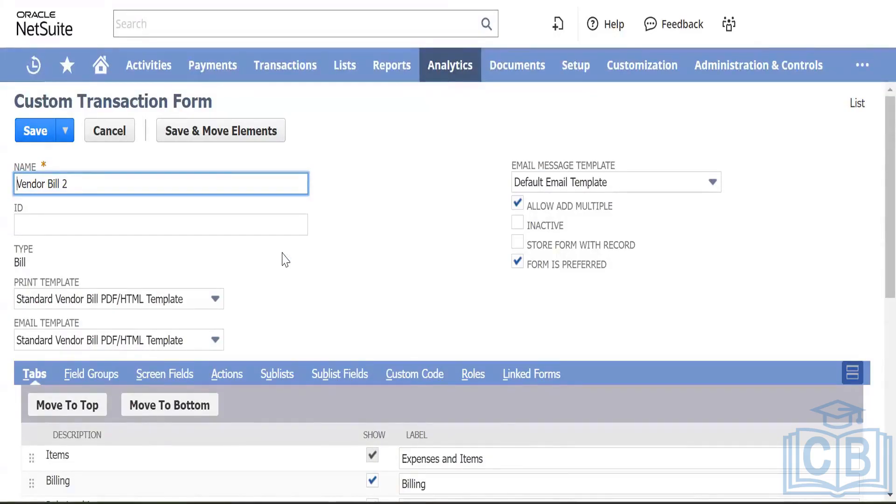
Step: Show the form's Screen Fields and search the page for 'invo'
scroll(283, 259, "down", 7)
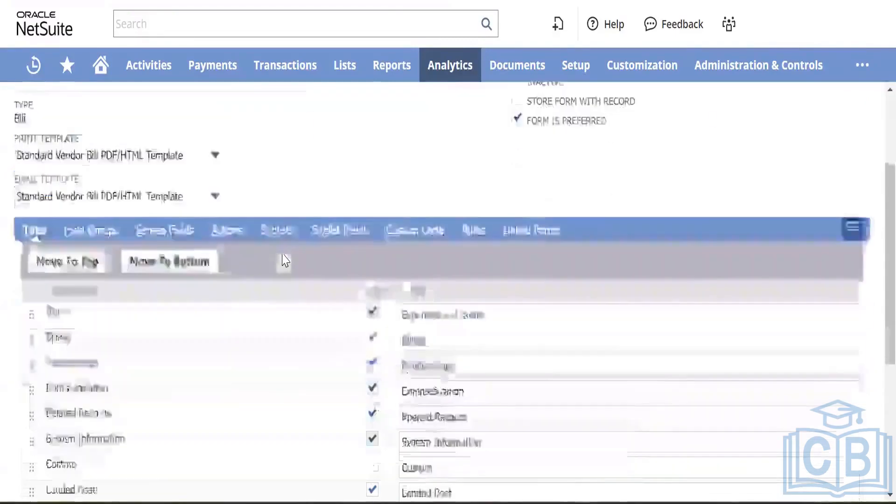
scroll(281, 258, "up", 4)
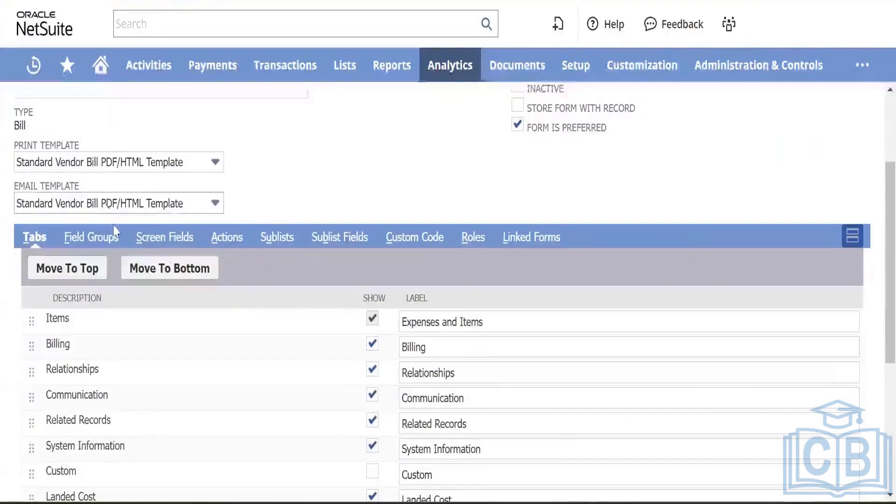
left_click(159, 238)
scroll(215, 256, "down", 2)
scroll(215, 257, "down", 3)
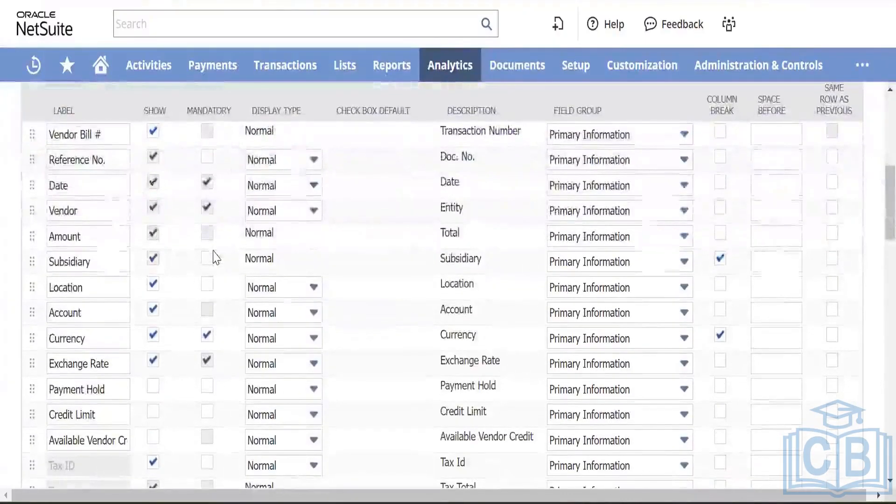
scroll(214, 257, "down", 5)
scroll(216, 257, "up", 7)
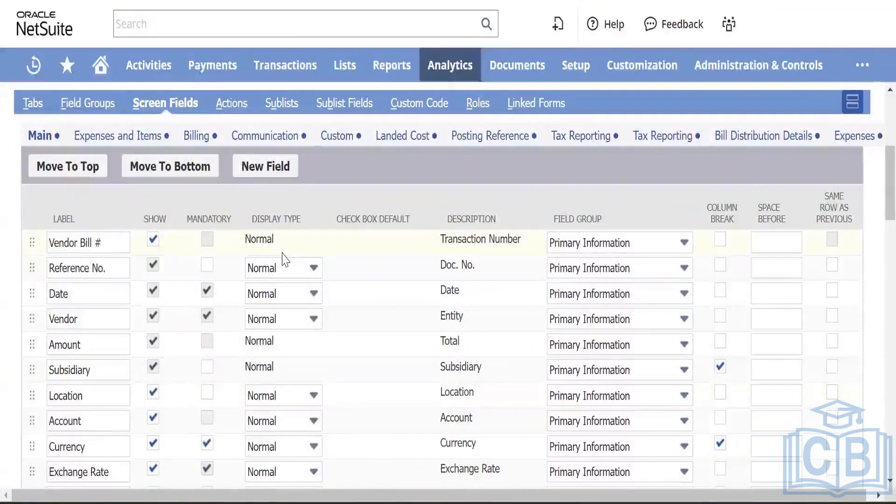
key("ctrl+f")
type("in")
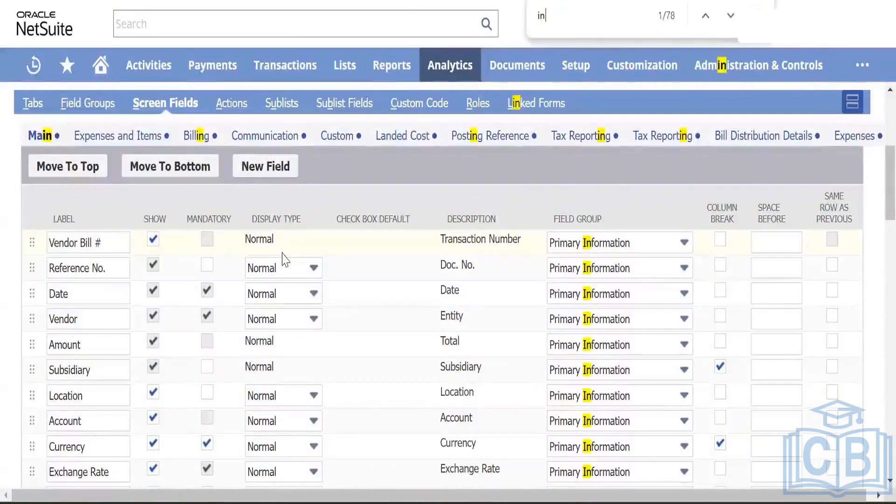
type("voi")
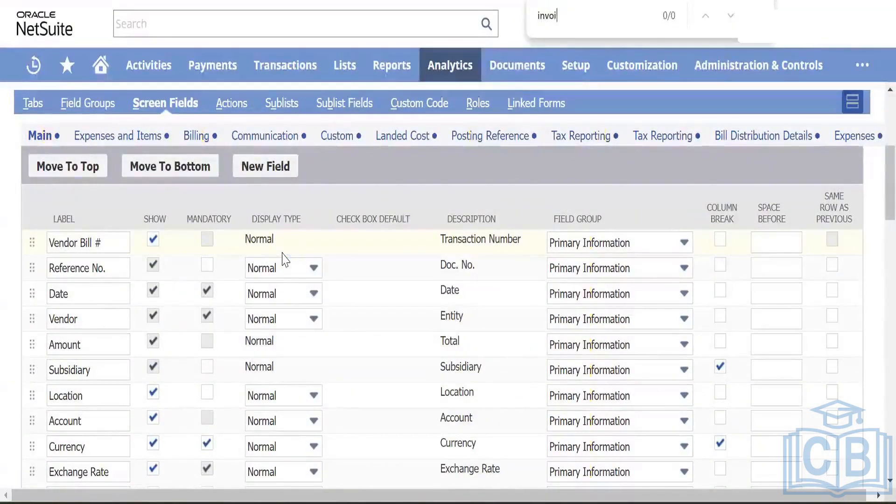
key("BackSpace")
key("BackSpace")
key("BackSpace")
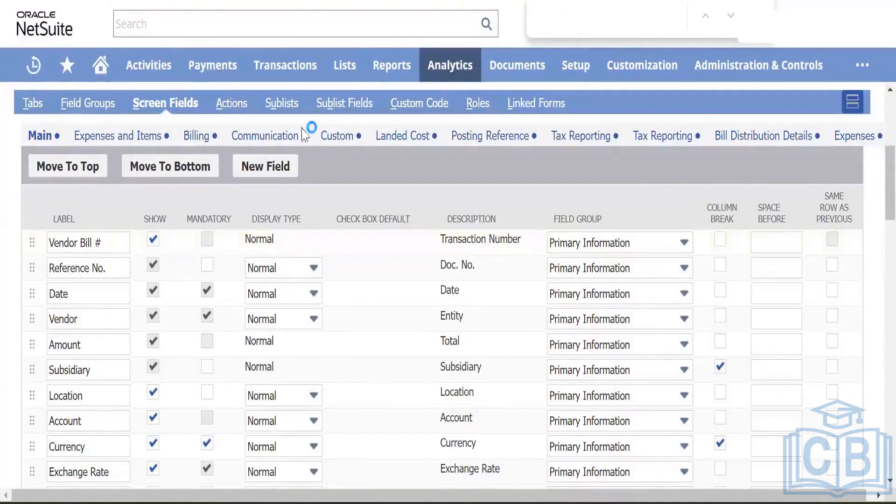
Step: Browse the Custom, Communication and Expenses and Items field lists, then back to Main
left_click(335, 136)
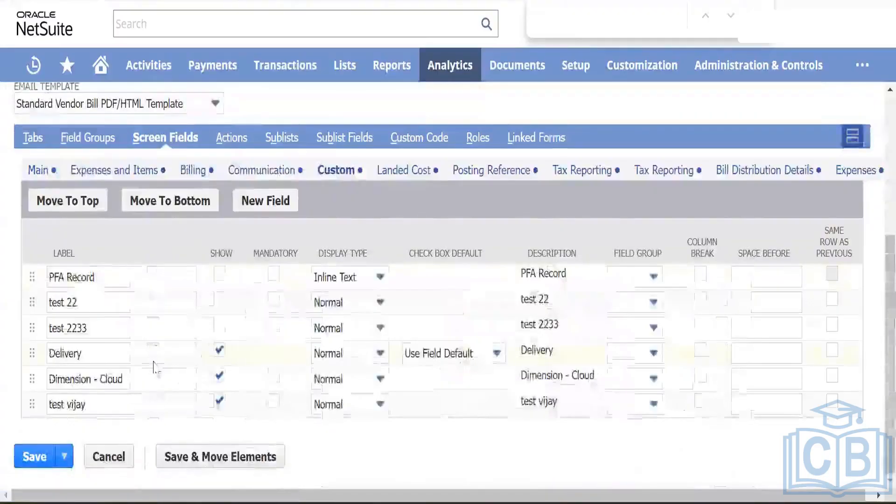
left_click(258, 171)
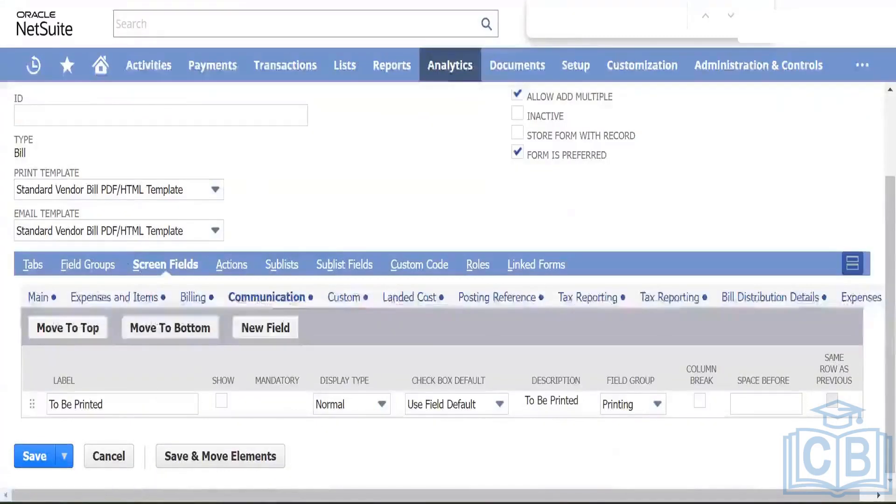
left_click(119, 299)
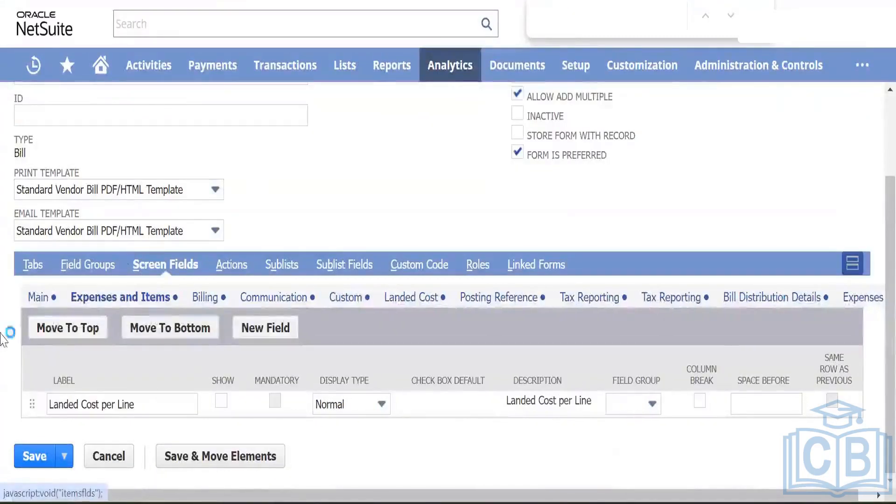
left_click(41, 298)
scroll(131, 401, "down", 8)
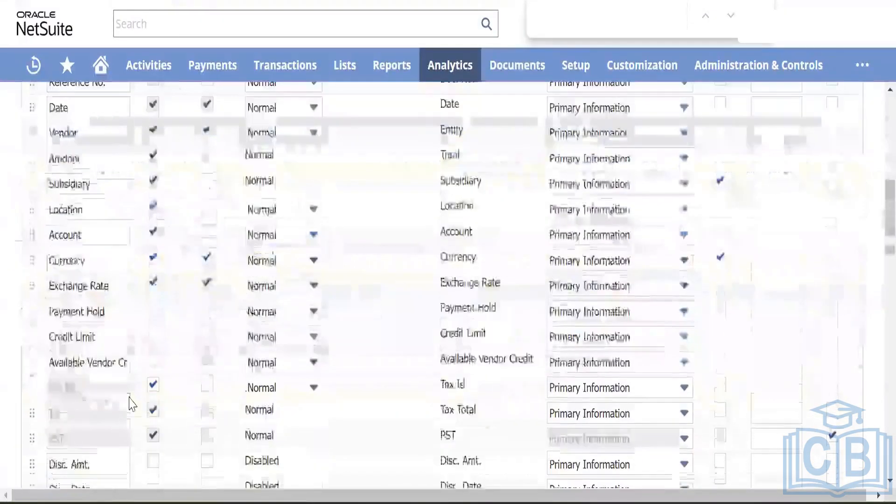
scroll(131, 401, "up", 8)
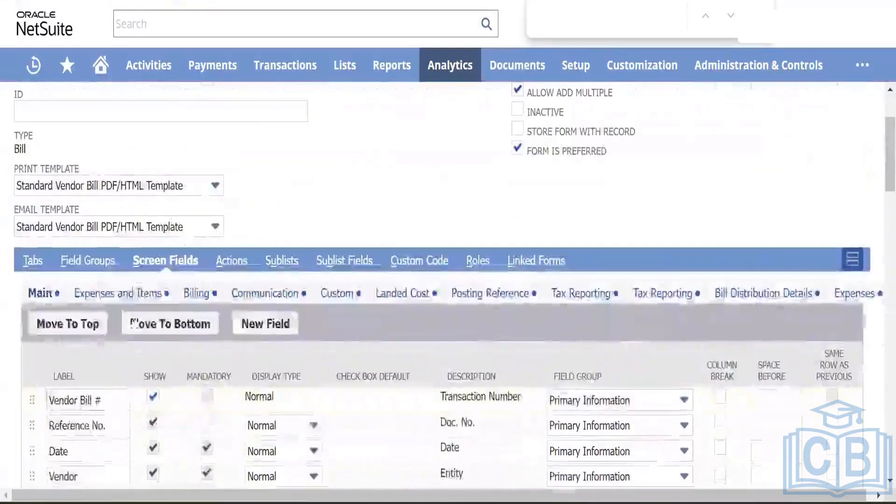
Step: Review the Expenses and Items and Billing subtab field lists
left_click(147, 294)
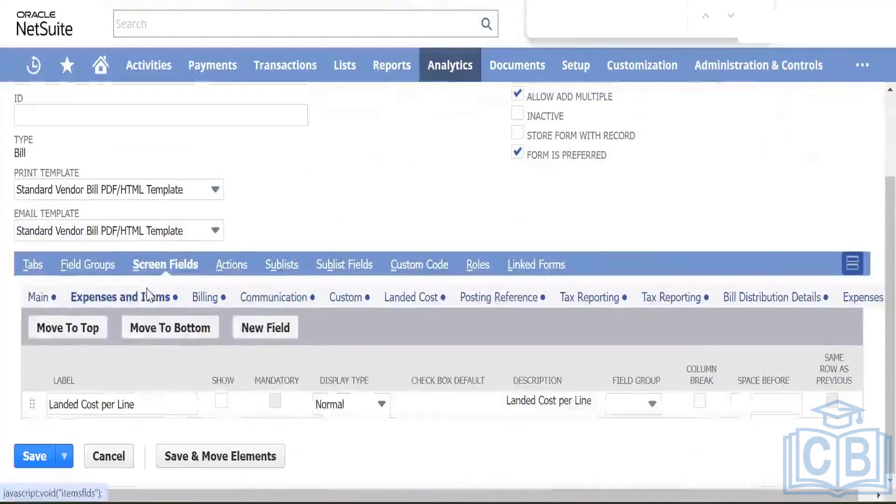
left_click(204, 299)
scroll(173, 357, "down", 3)
scroll(173, 357, "up", 4)
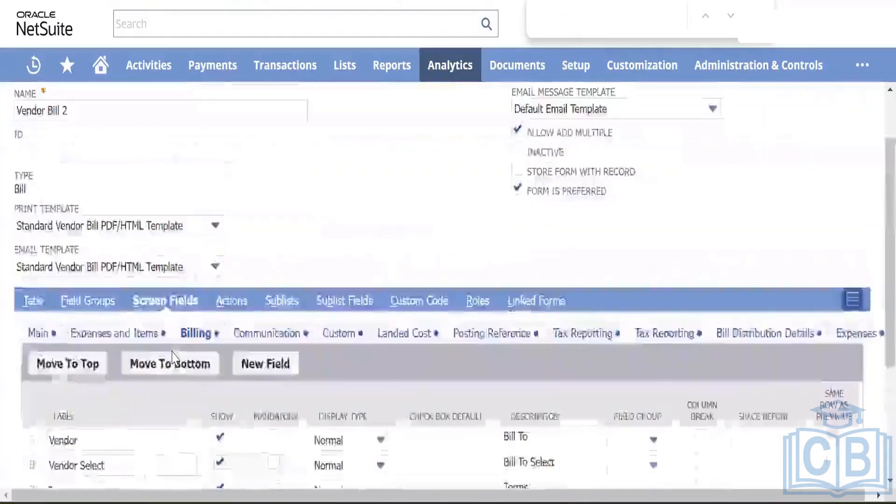
scroll(172, 357, "down", 3)
scroll(33, 276, "up", 2)
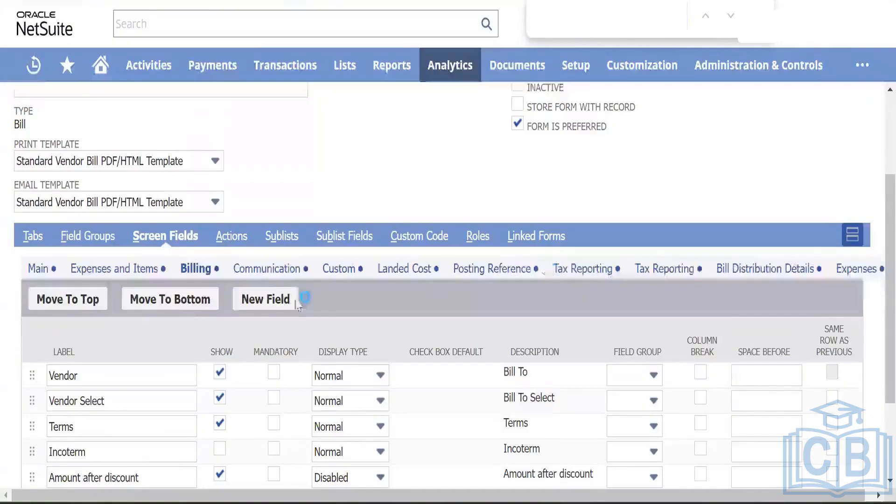
Step: Return to the Main subtab and scroll its fields, including Reference No. and Memo
left_click(39, 268)
scroll(156, 388, "down", 3)
scroll(156, 390, "down", 3)
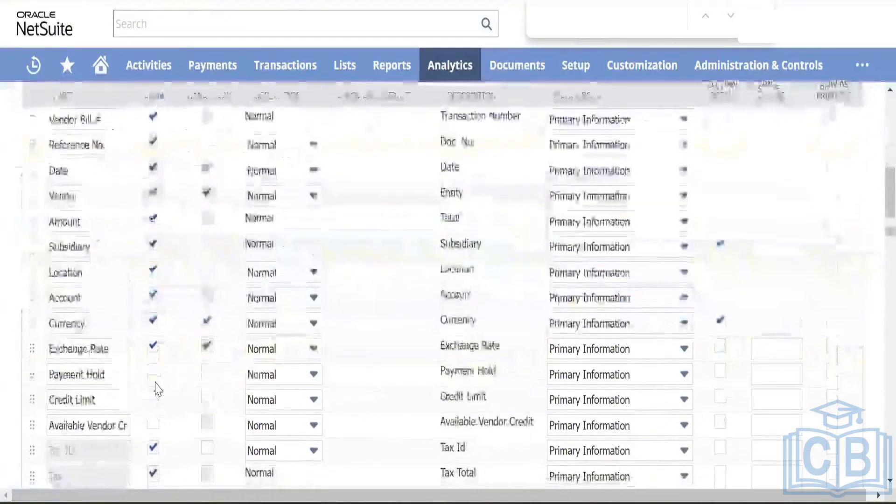
scroll(156, 390, "down", 20)
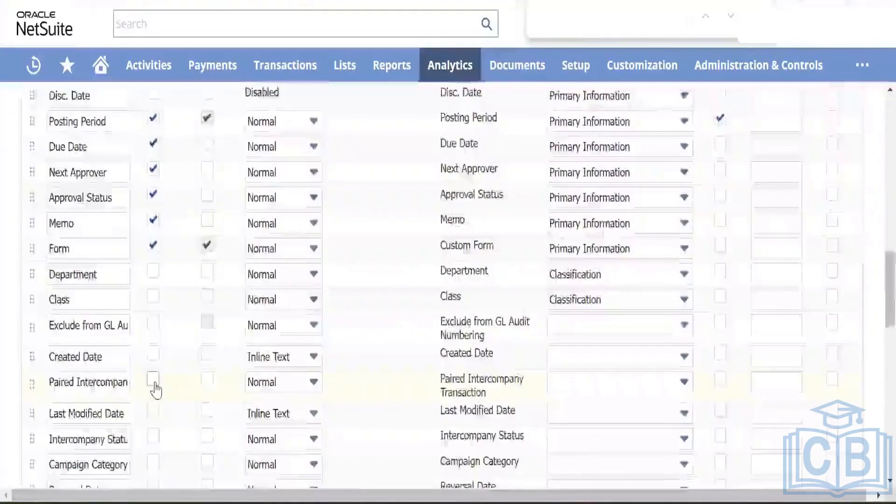
scroll(156, 387, "down", 5)
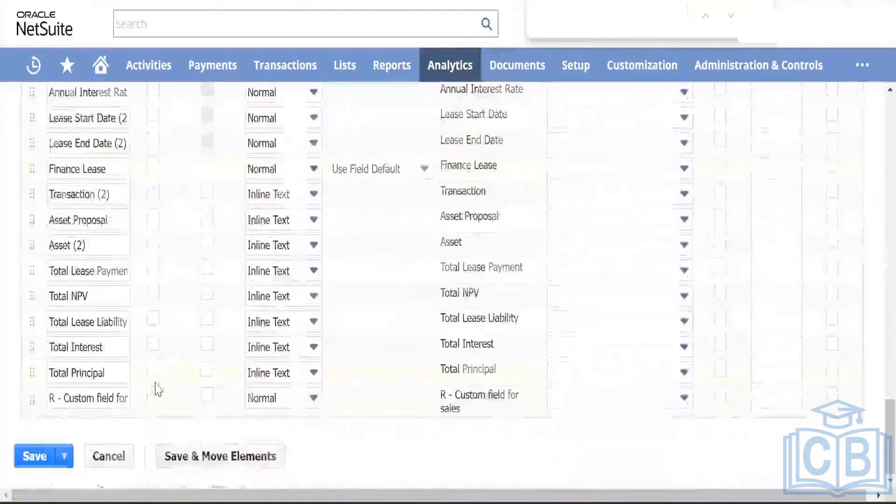
scroll(157, 387, "up", 15)
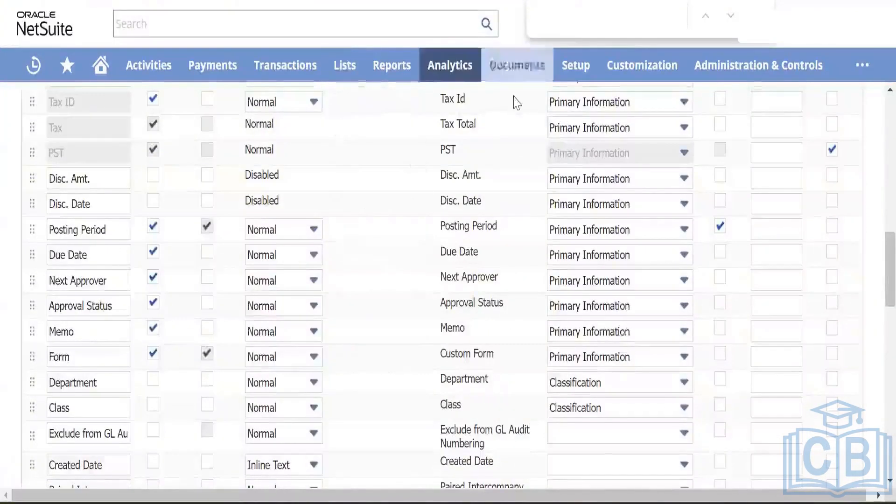
scroll(516, 100, "up", 15)
scroll(476, 140, "up", 4)
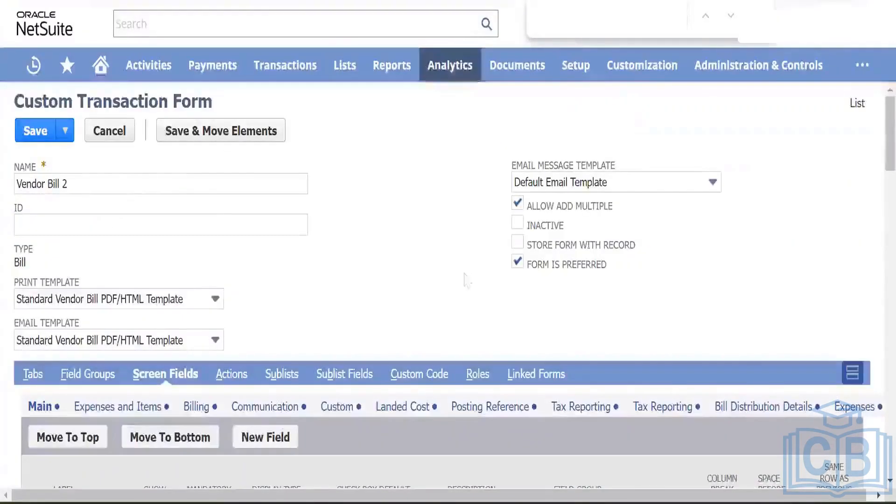
Step: Open the Transaction Body Fields list from the Customization menu, showing 89 fields
mouse_move(615, 74)
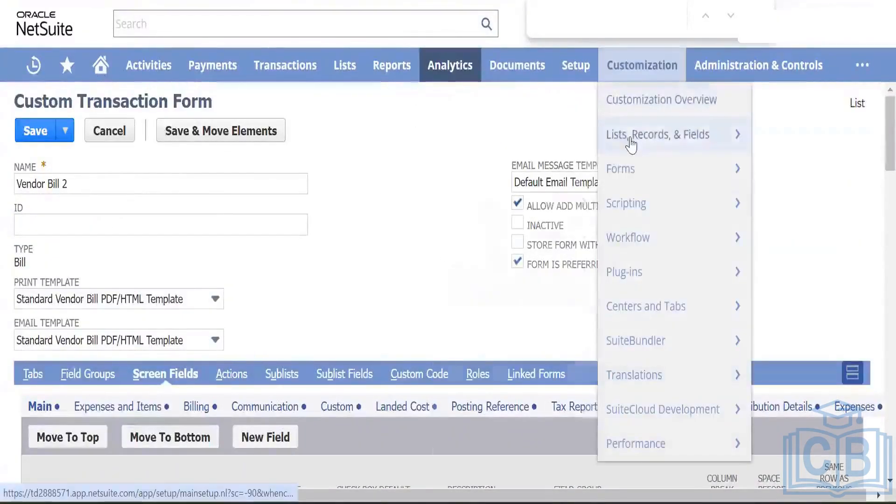
mouse_move(631, 142)
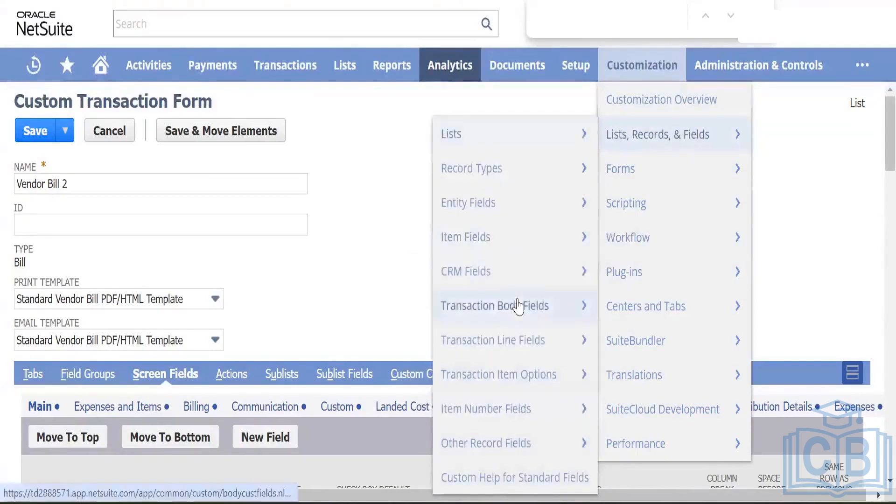
left_click(519, 306)
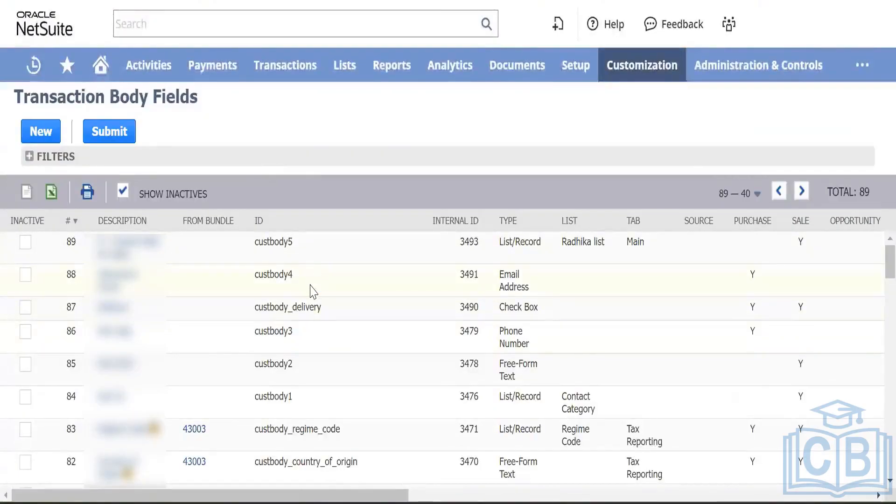
scroll(315, 299, "down", 7)
scroll(315, 298, "up", 7)
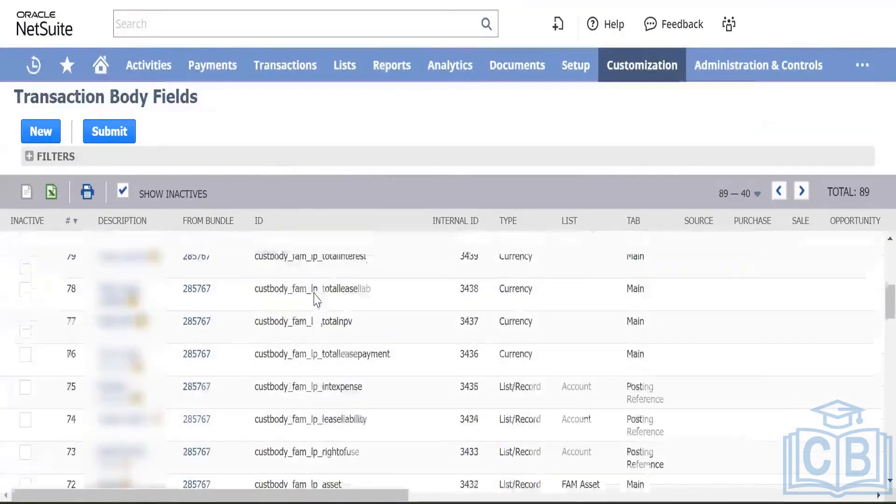
Step: Search the list for 'invoi' matches, then start a new transaction body field
key("ctrl+f")
type("i")
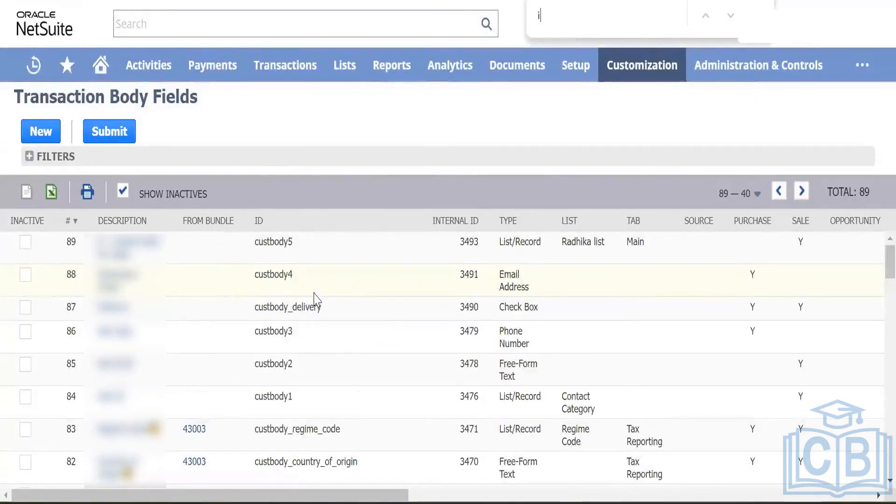
type("nvoi")
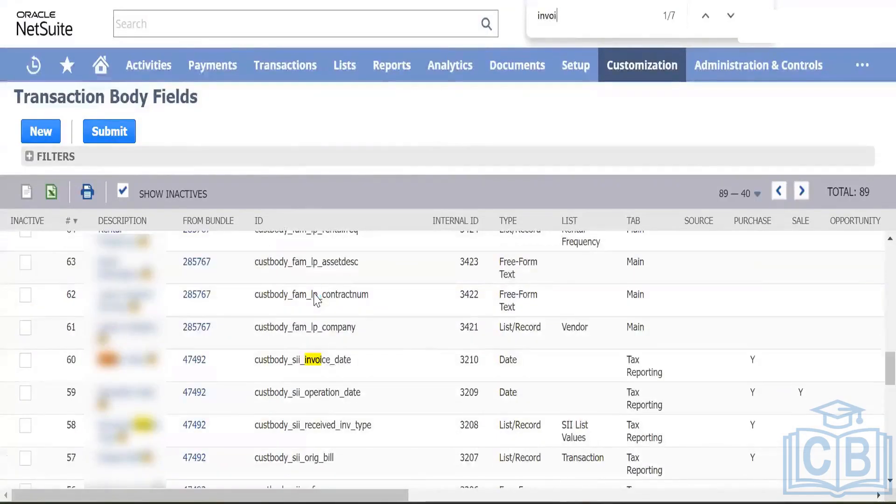
key("Return")
key("Return")
key("Return")
key("Return")
key("Return")
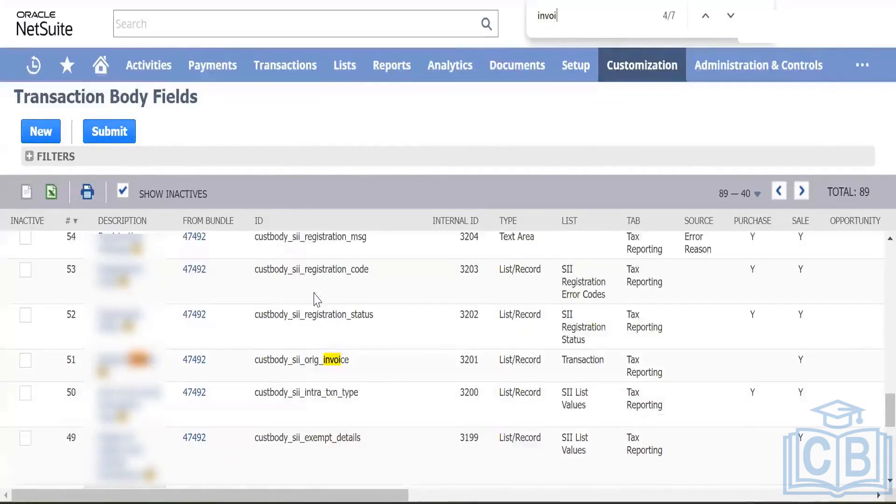
key("Return")
key("Return")
key("Return")
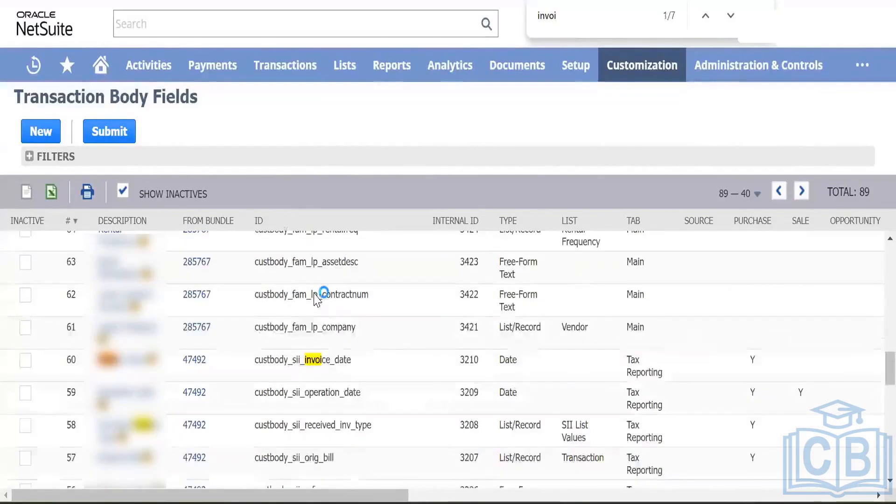
left_click(41, 131)
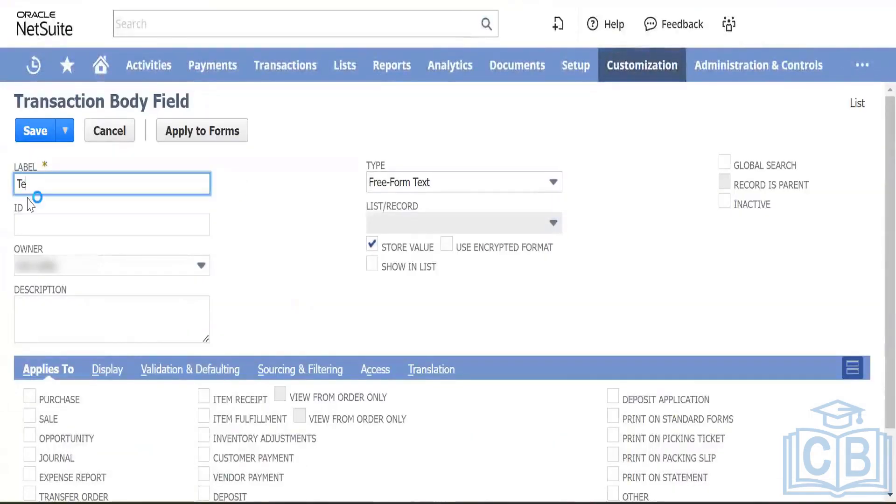
Step: Label the field 'Test Field' plus the user's name and apply it to purchase transactions
type("Test Field Ranjit")
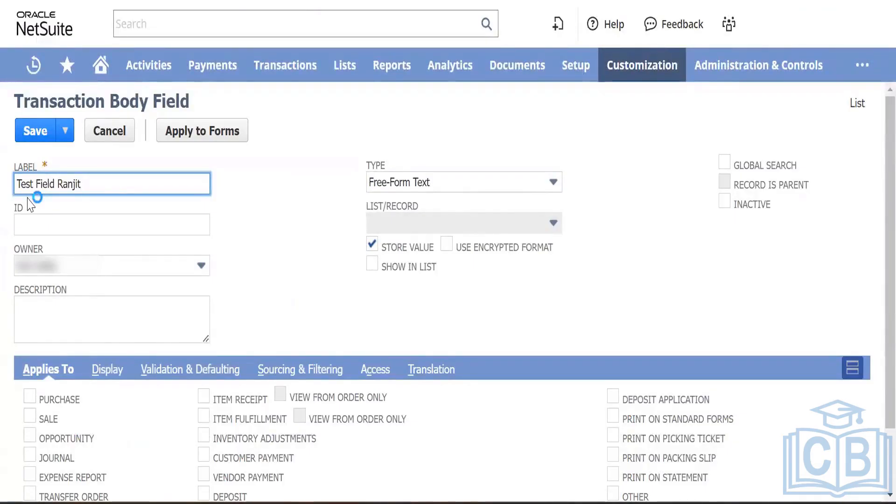
key("Tab")
key("Tab")
key("Tab")
key("Tab")
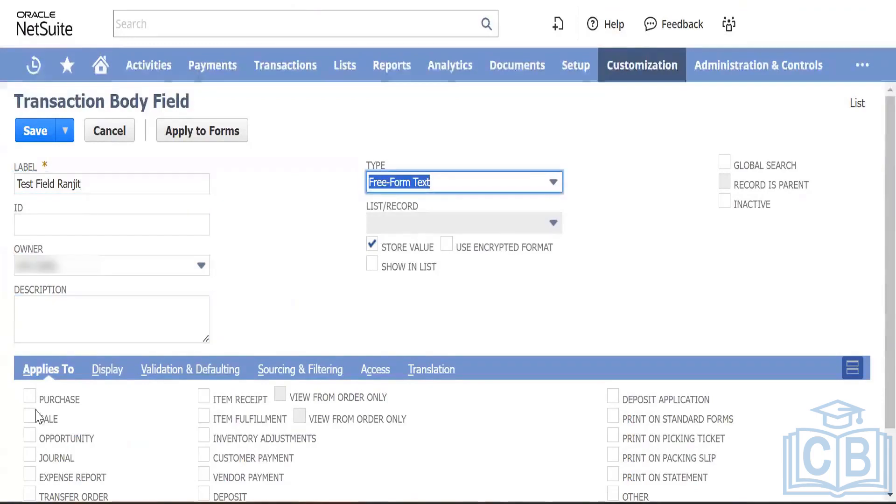
left_click(30, 397)
Step: Set the field's display subtab to Main
left_click(107, 369)
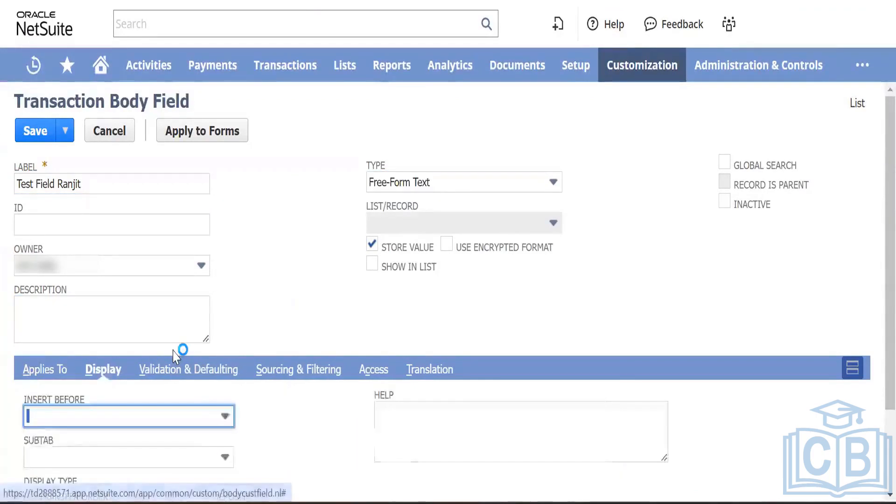
scroll(154, 371, "down", 2)
left_click(195, 377)
type("Main")
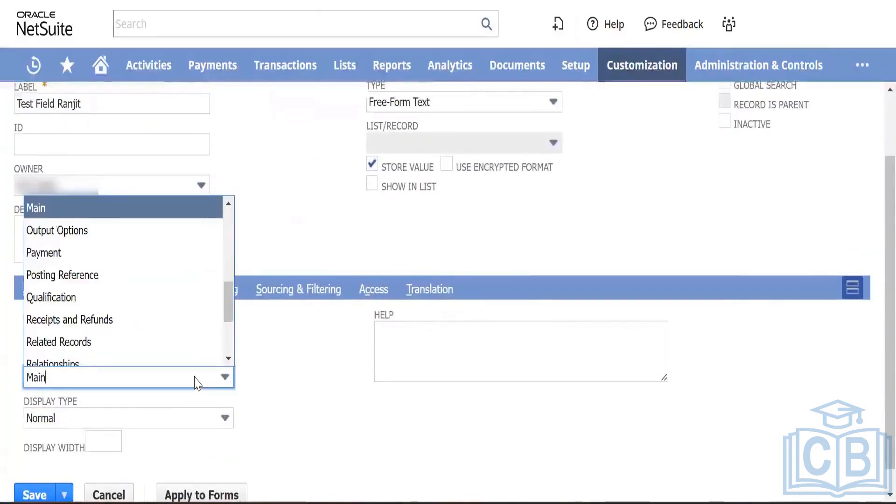
key("Tab")
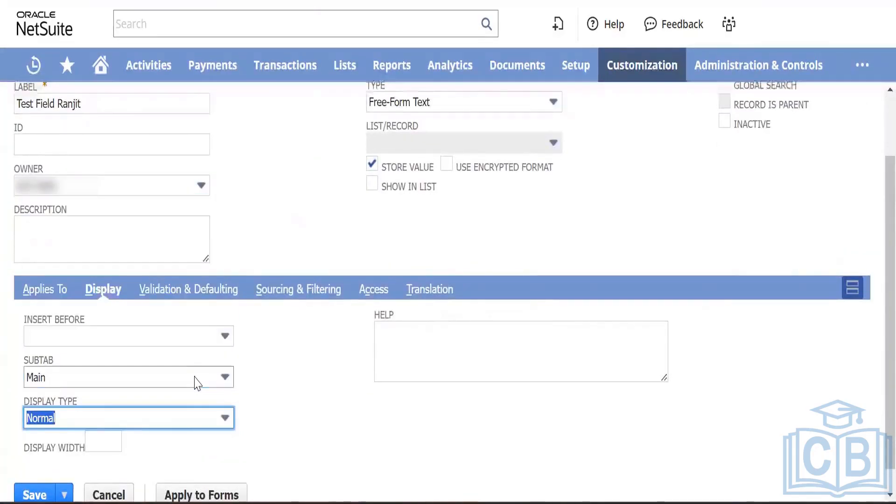
Step: Insert the field before Reference No. and save it
left_click(162, 344)
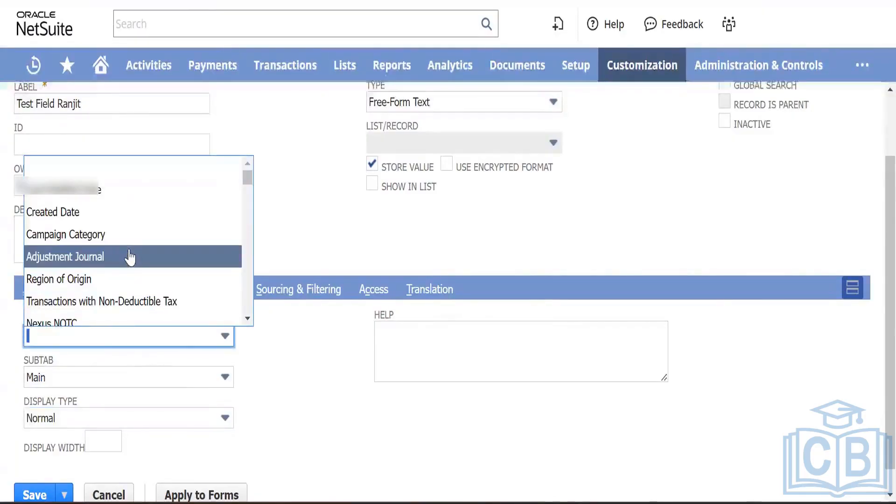
key("ctrl+f")
type("re")
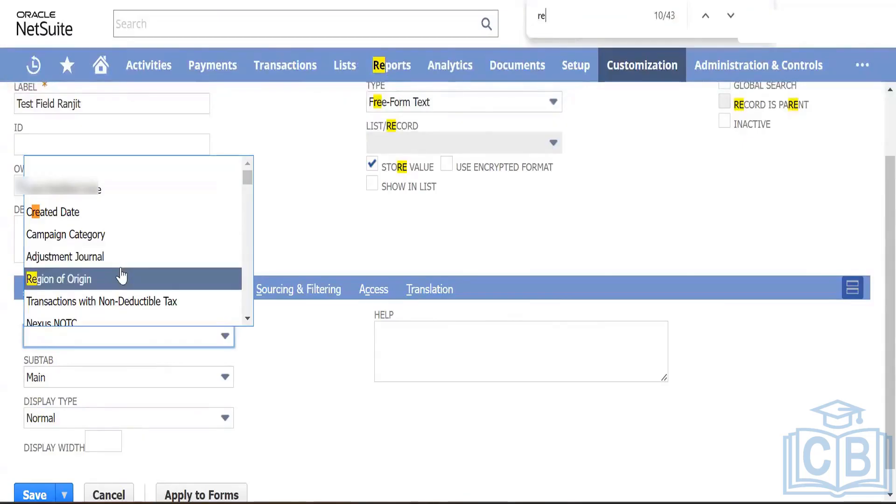
type("fe")
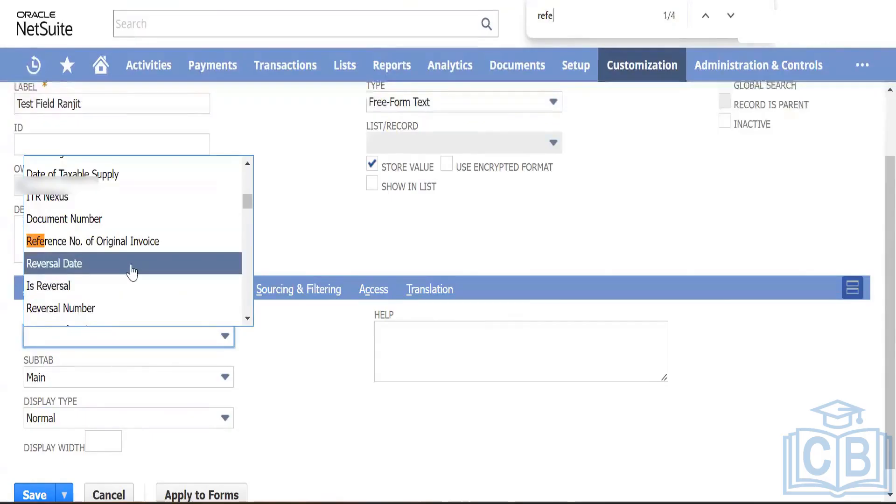
key("Return")
key("Return")
key("Return")
key("Return")
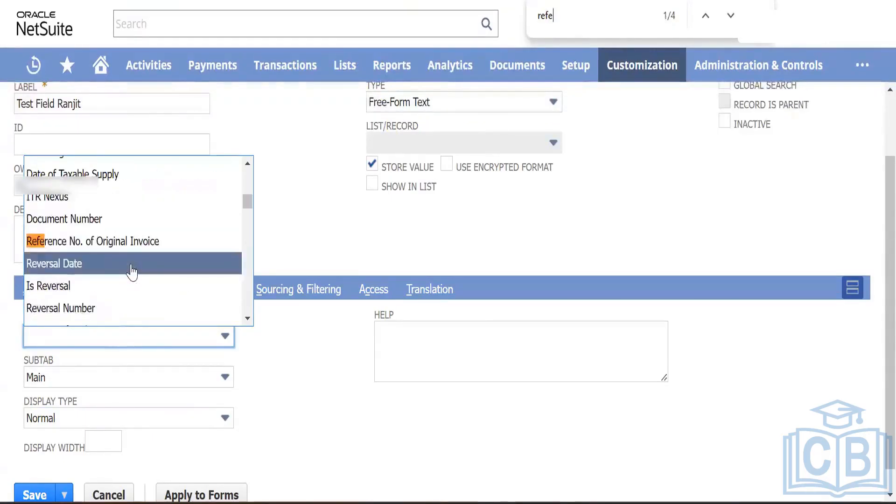
key("Return")
key("Return")
key("Return")
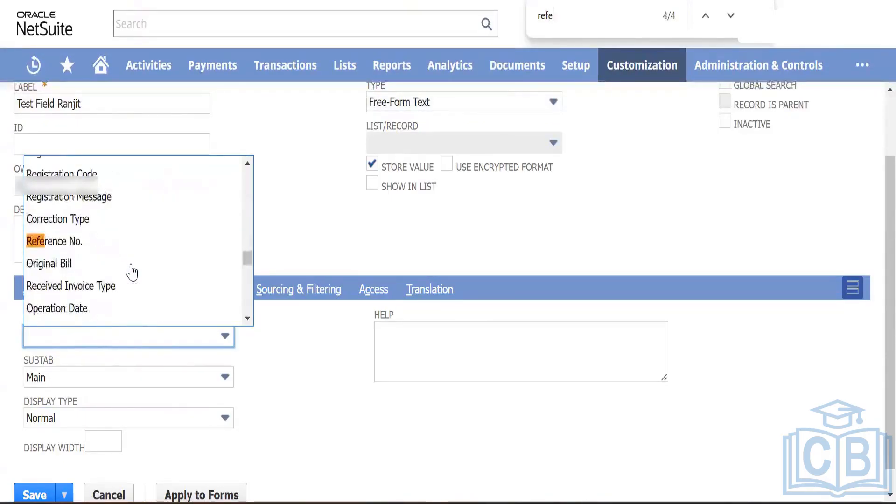
left_click(125, 241)
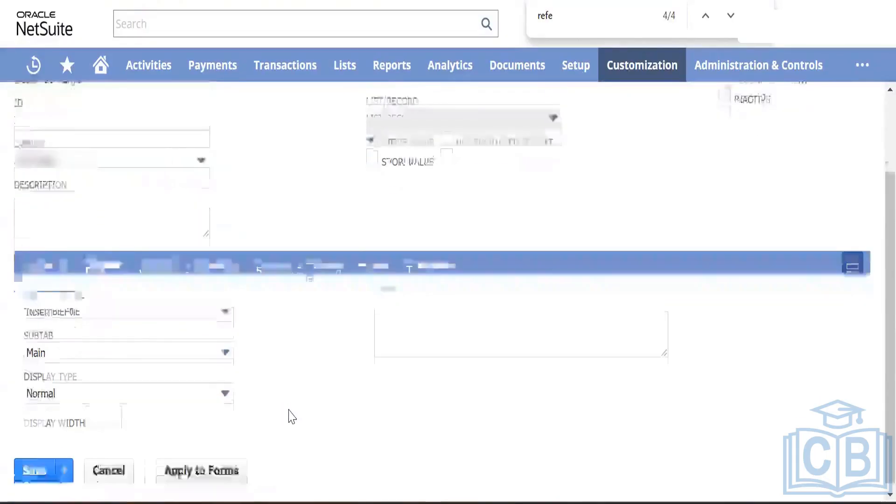
scroll(85, 346, "up", 3)
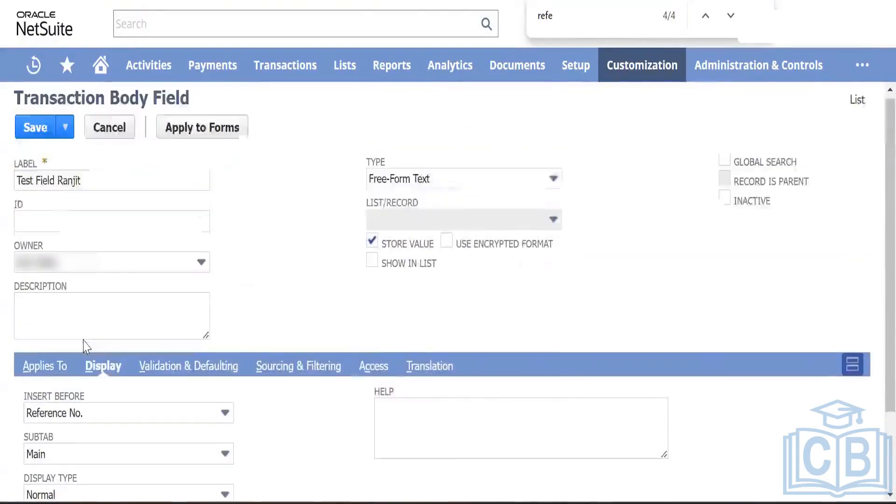
left_click(35, 132)
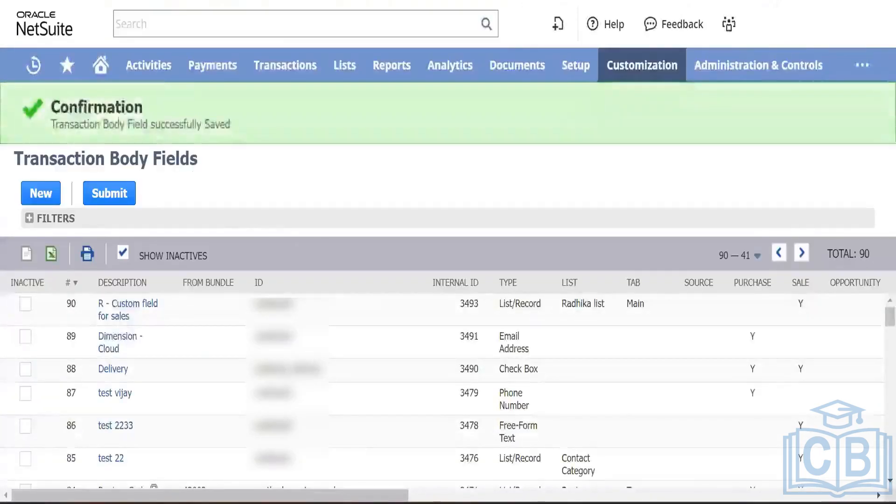
Step: Open a new Vendor Bill via Payables > Enter Bills and check the empty new text field
mouse_move(283, 59)
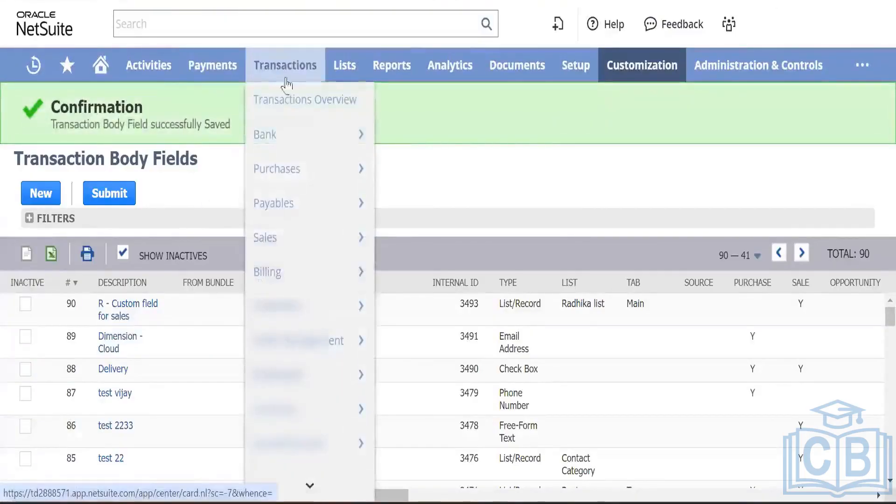
mouse_move(320, 209)
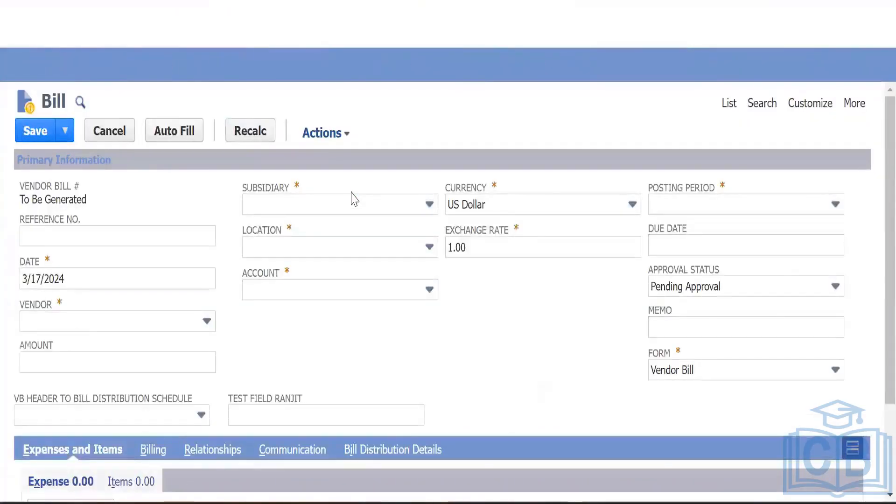
left_click(297, 411)
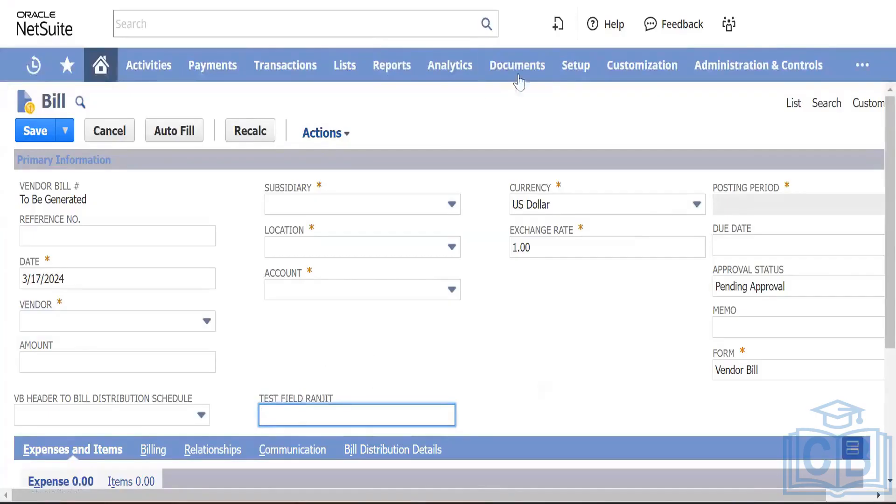
mouse_move(643, 77)
mouse_move(658, 137)
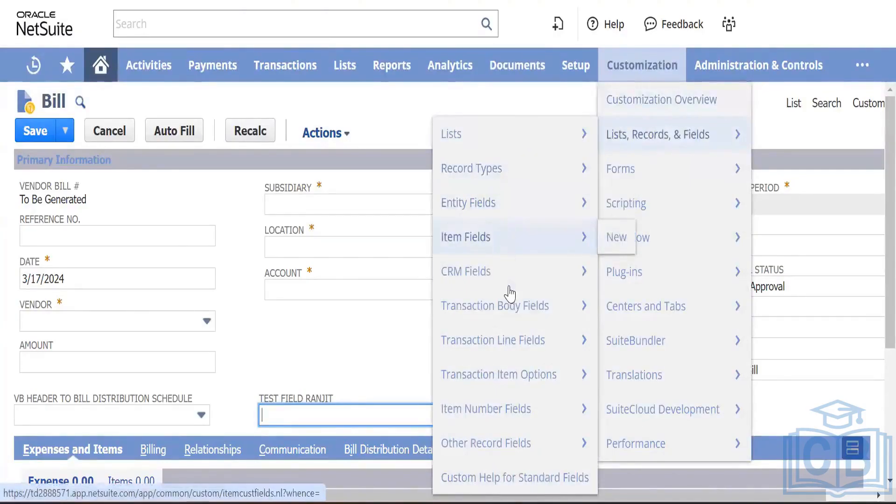
mouse_move(512, 305)
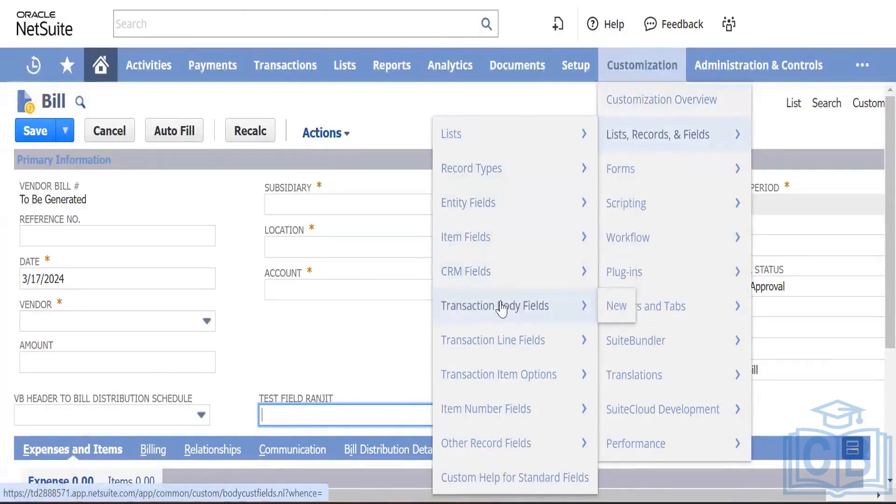